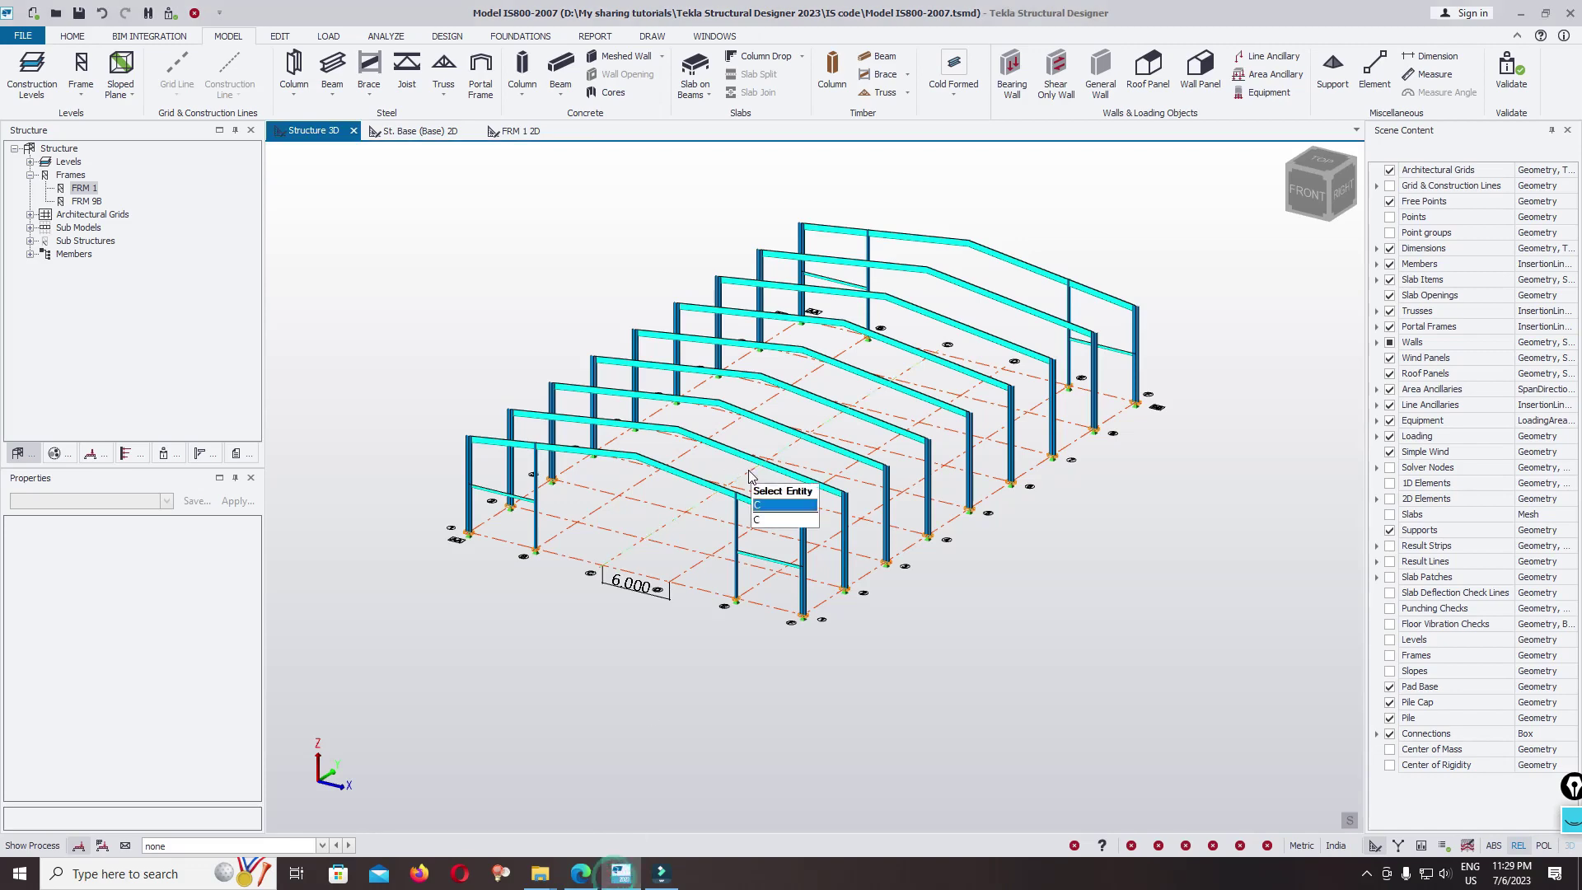
{"action": "right_click_drag", "start_coordinate": [386, 425], "coordinate": [346, 412]}
{"action": "scroll", "coordinate": [628, 421], "scroll_direction": "up", "scroll_amount": 3}
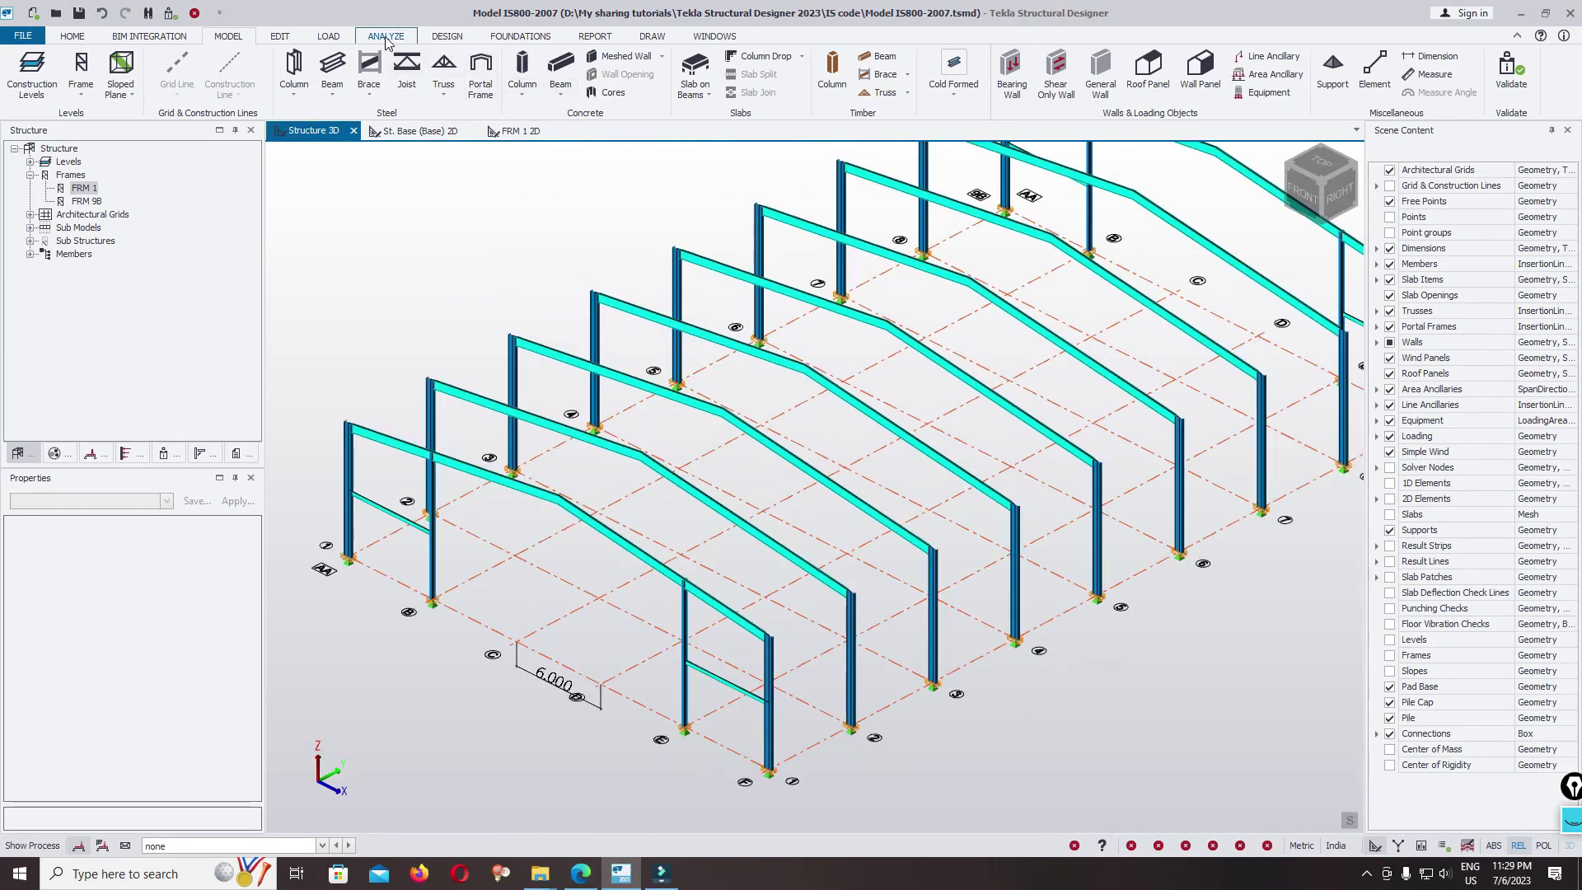
{"action": "left_click", "coordinate": [280, 37]}
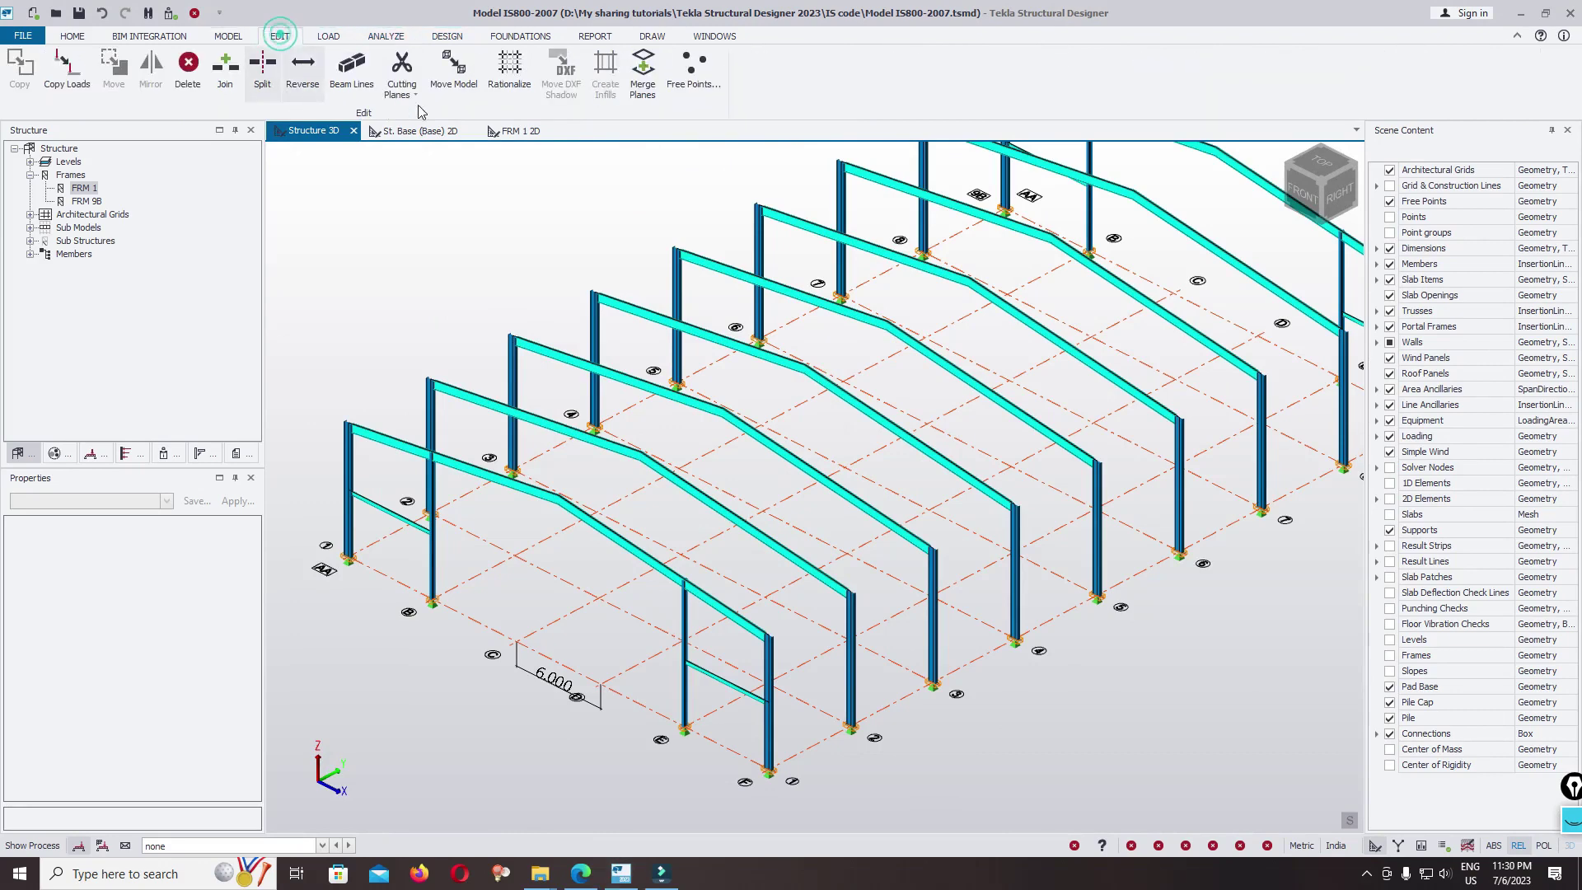
{"action": "scroll", "coordinate": [746, 216], "scroll_direction": "down", "scroll_amount": 2}
{"action": "right_click_drag", "start_coordinate": [1195, 492], "coordinate": [1100, 474]}
{"action": "scroll", "coordinate": [577, 544], "scroll_direction": "up", "scroll_amount": 5}
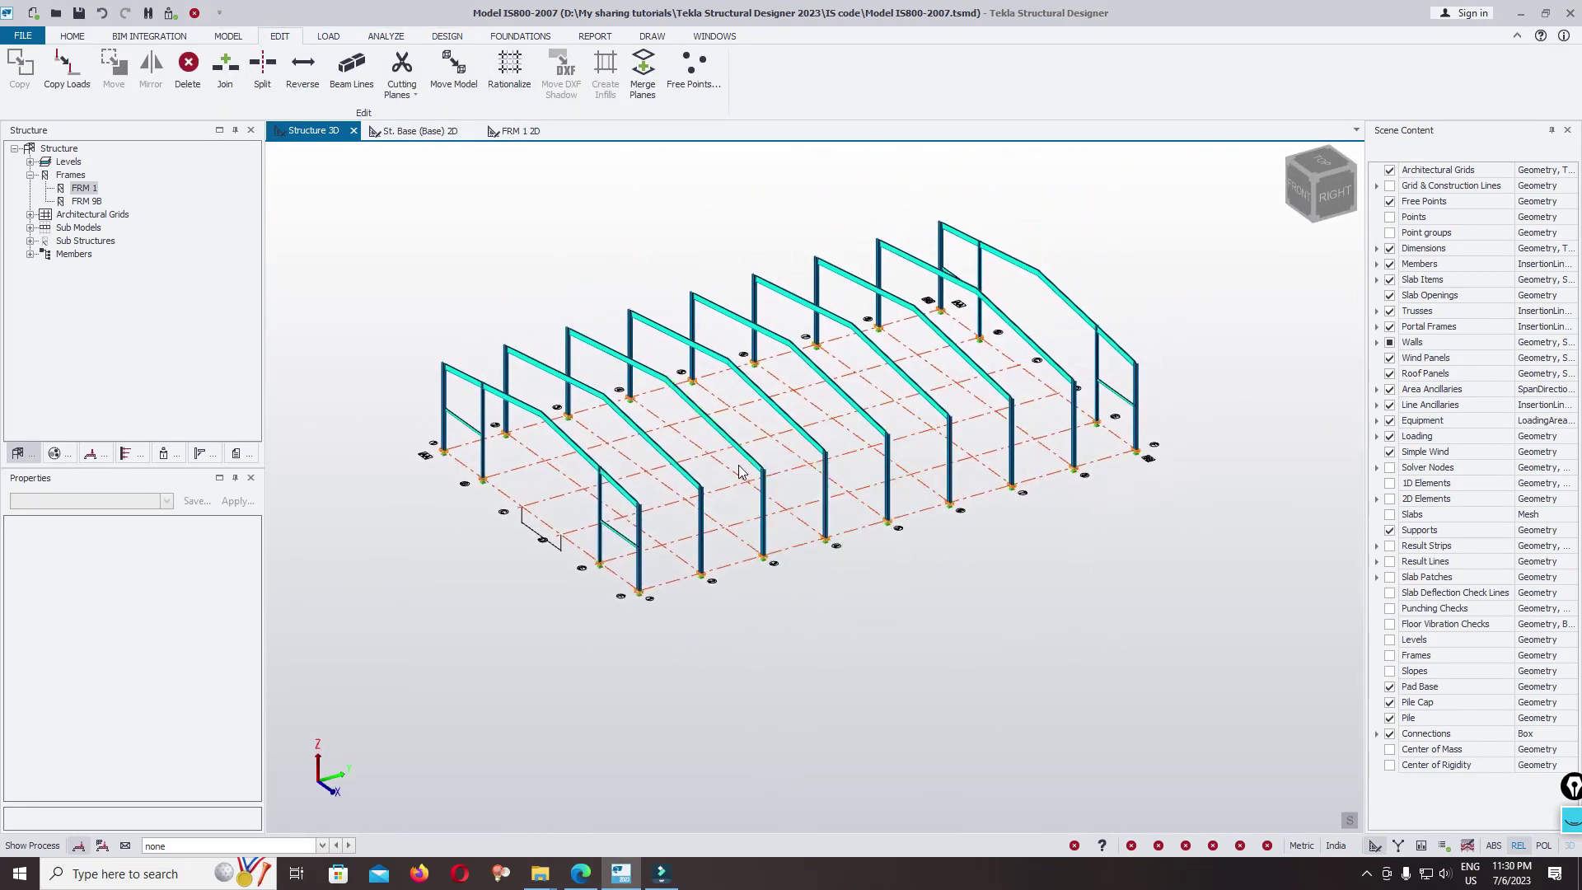
{"action": "scroll", "coordinate": [579, 546], "scroll_direction": "down", "scroll_amount": 2}
{"action": "scroll", "coordinate": [602, 536], "scroll_direction": "up", "scroll_amount": 3}
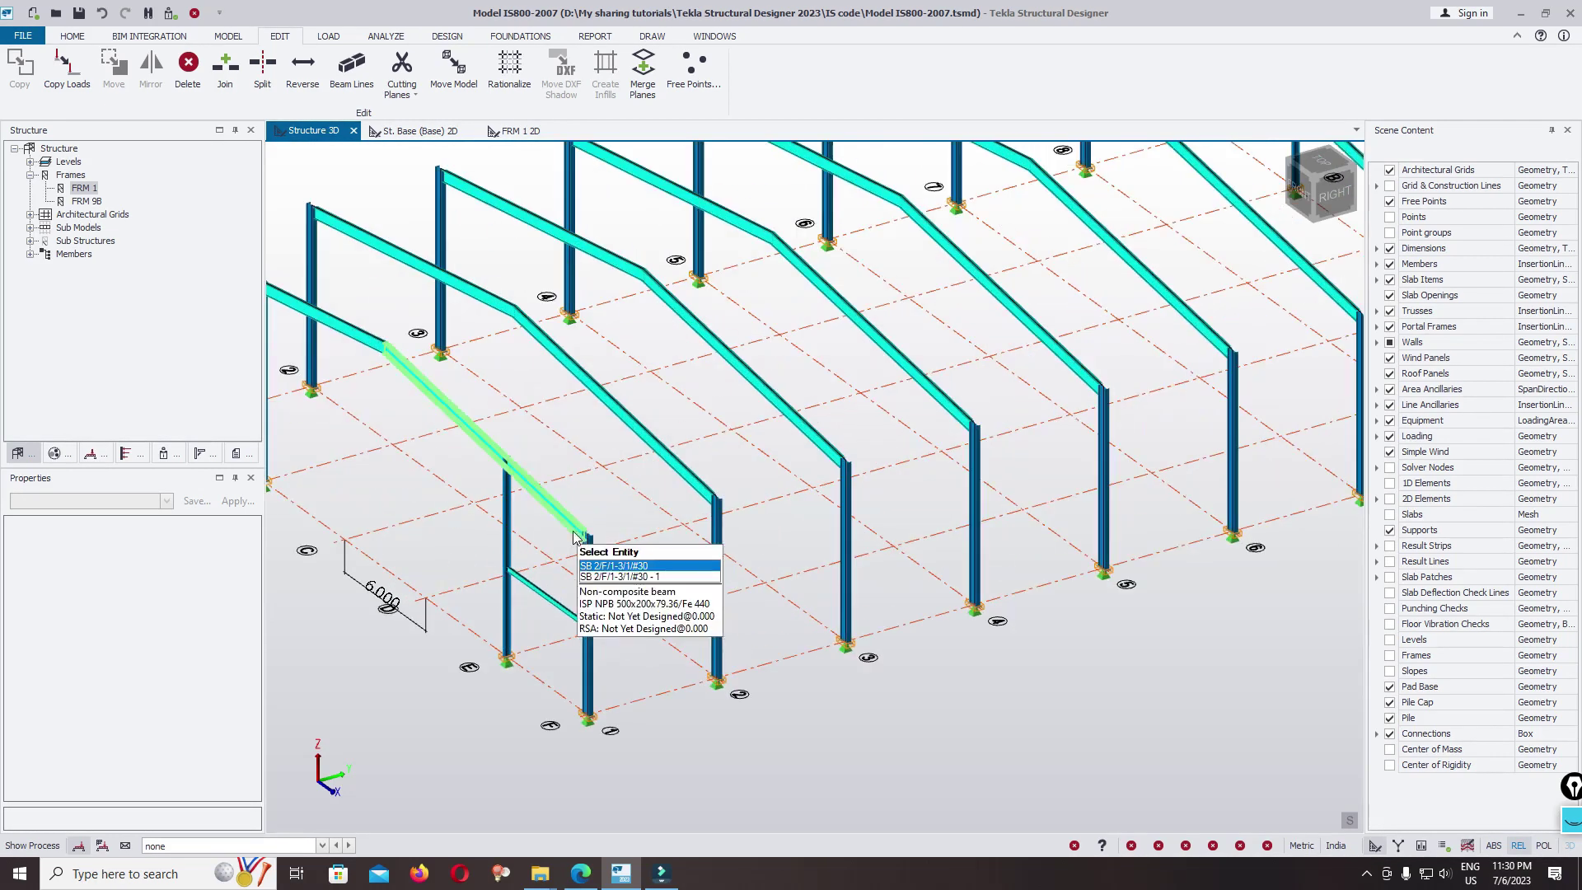
{"action": "scroll", "coordinate": [577, 540], "scroll_direction": "down", "scroll_amount": 3}
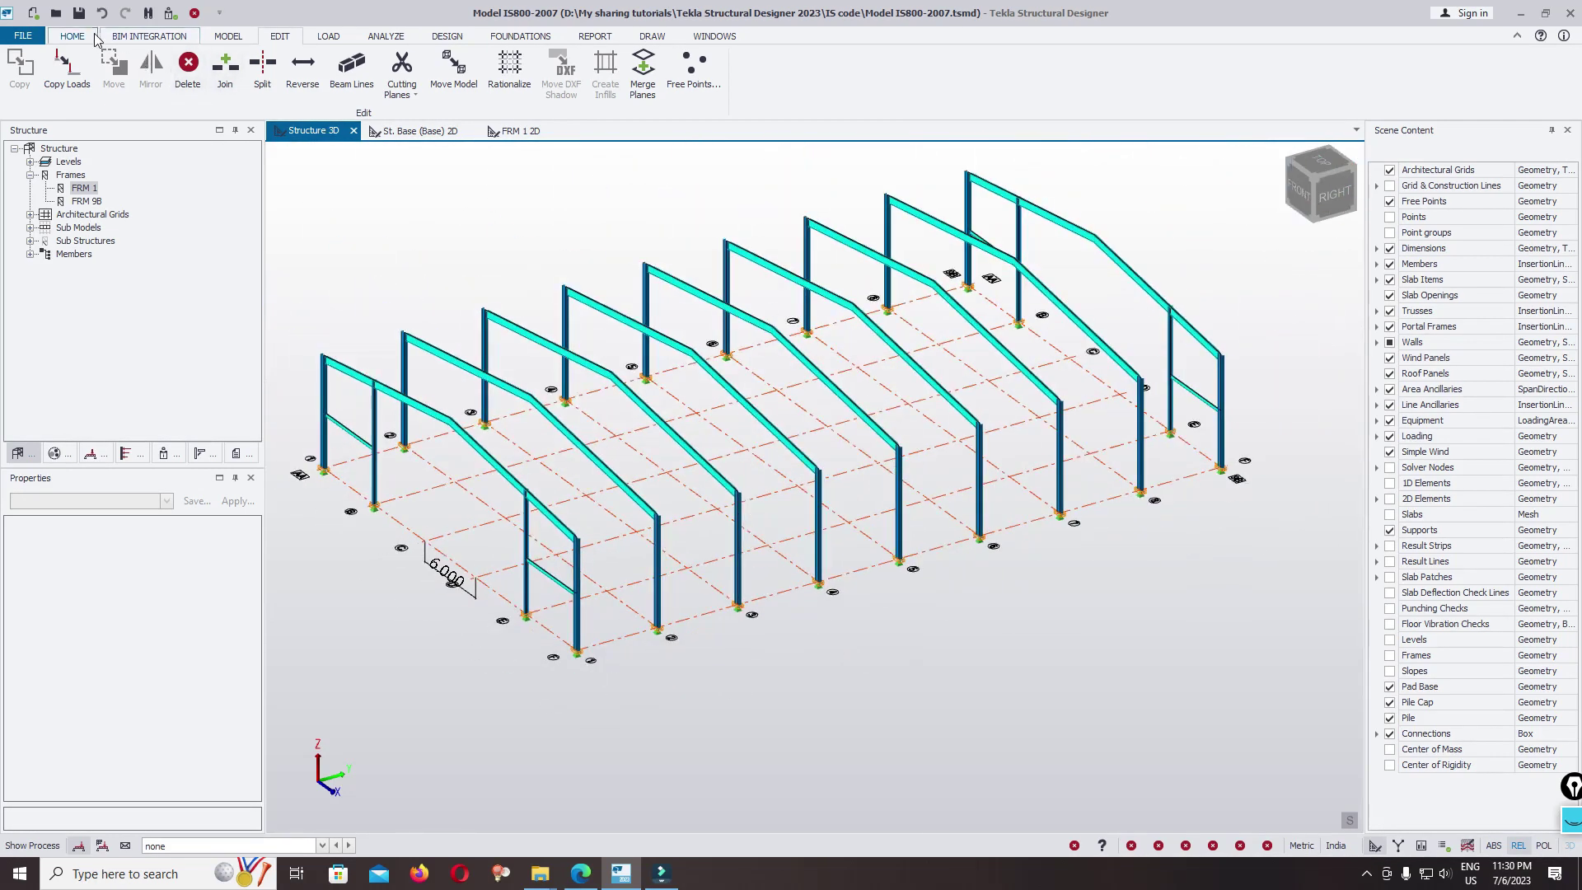
Draw two steel beams along grid F from frame 1 to frame 9, one at eaves level and one at the column bases
{"action": "left_click", "coordinate": [239, 38]}
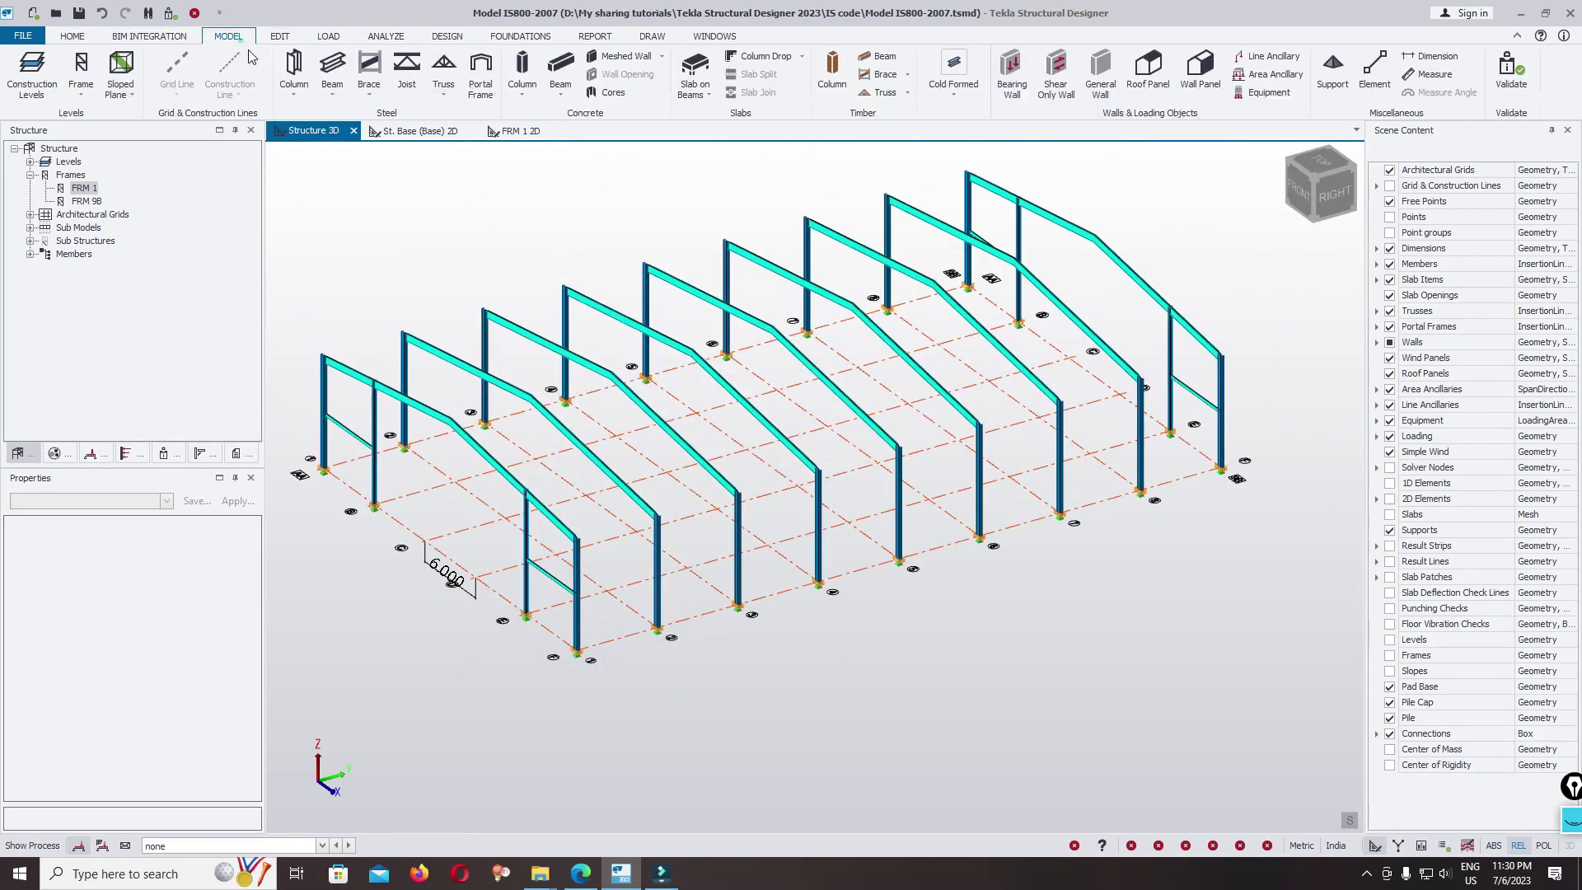
{"action": "left_click", "coordinate": [338, 66]}
{"action": "left_click", "coordinate": [577, 537]}
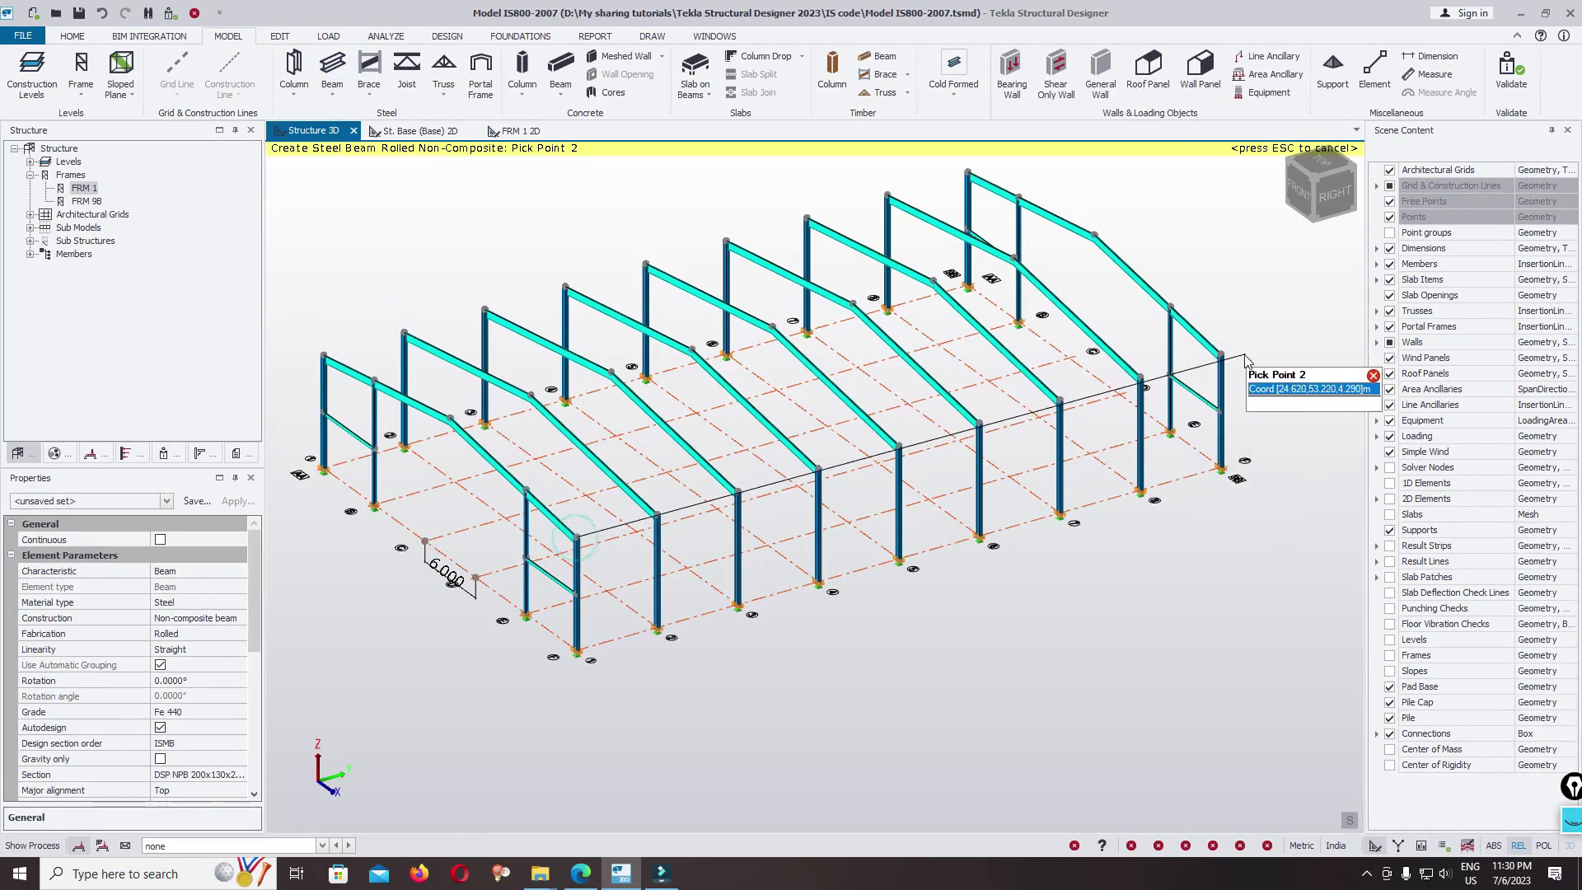
{"action": "left_click", "coordinate": [1222, 357]}
{"action": "left_click", "coordinate": [575, 654]}
{"action": "left_click", "coordinate": [1224, 470]}
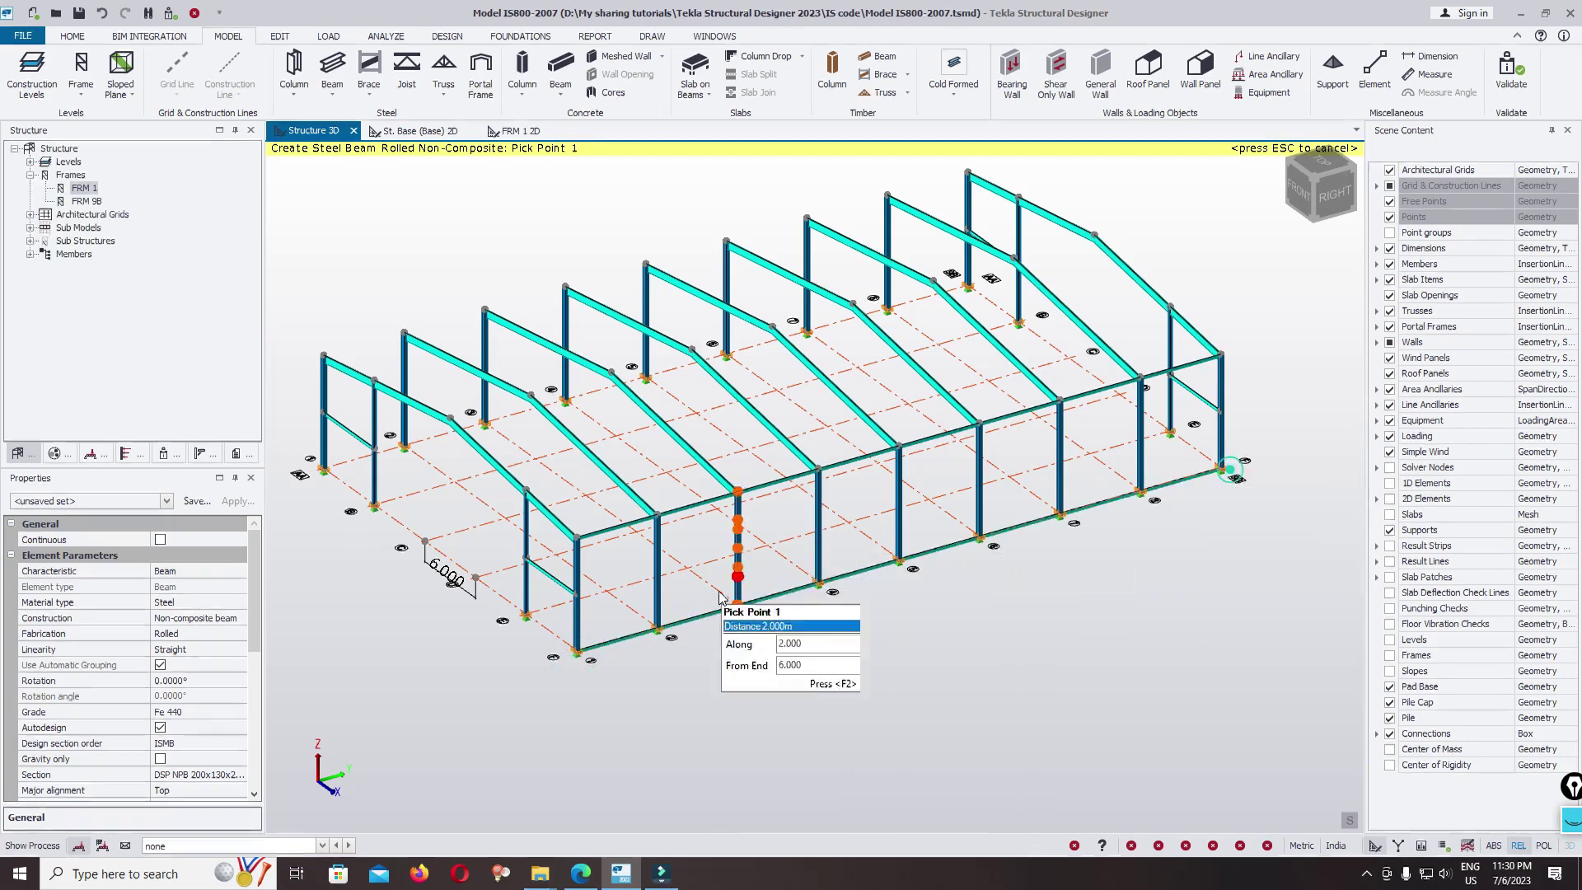
Draw steel beams from frame 1 to frame 9 along the ridge and along grid A at eaves and column base level
{"action": "scroll", "coordinate": [738, 592], "scroll_direction": "up", "scroll_amount": 5}
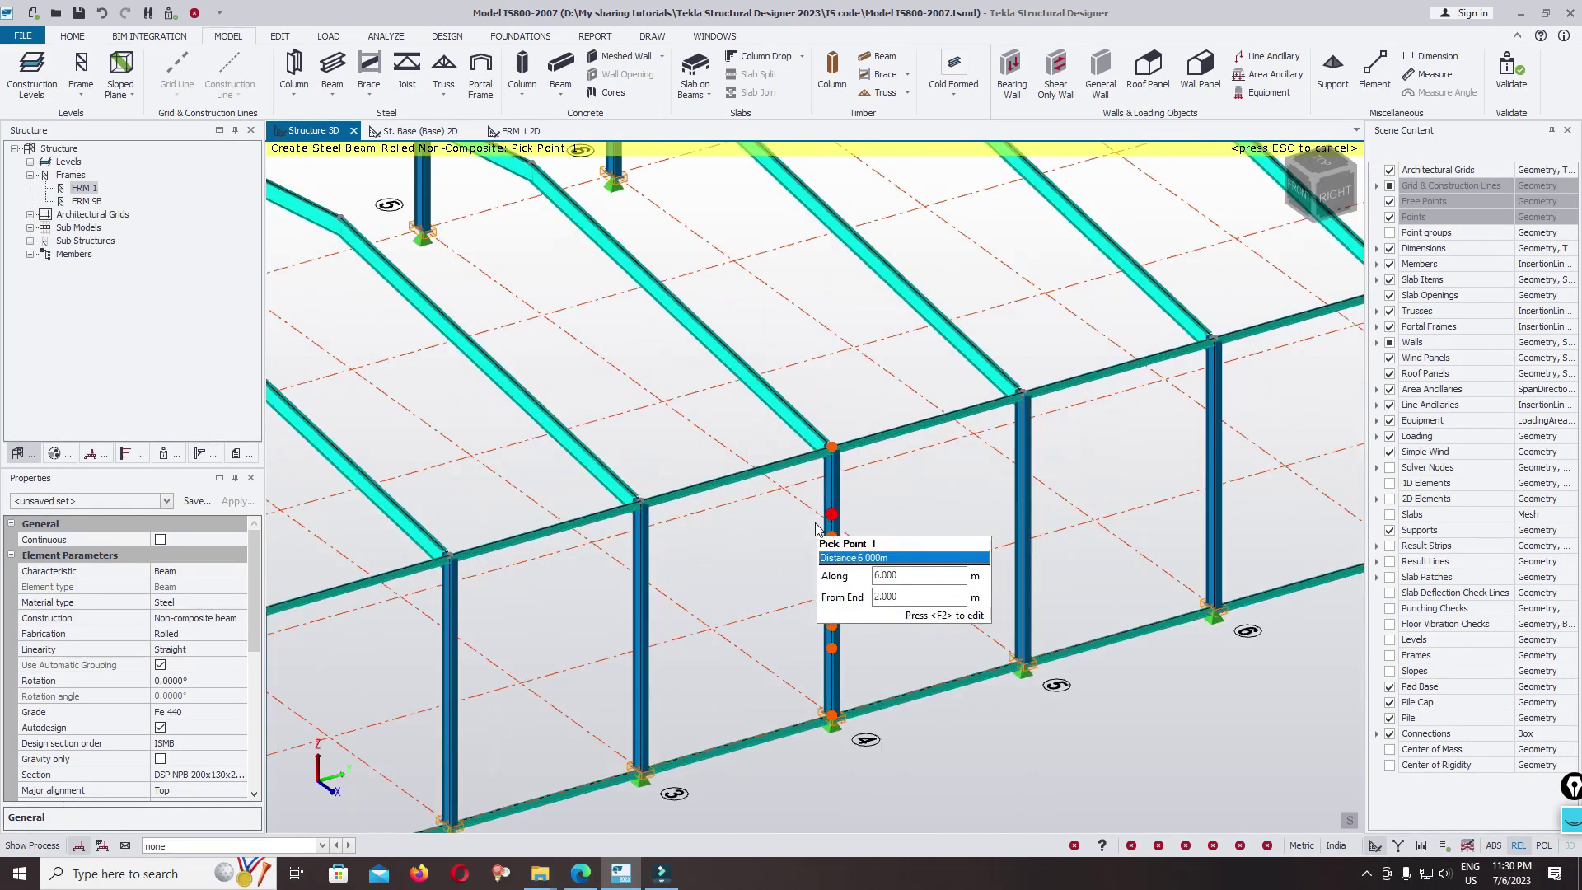
{"action": "scroll", "coordinate": [816, 527], "scroll_direction": "down", "scroll_amount": 5}
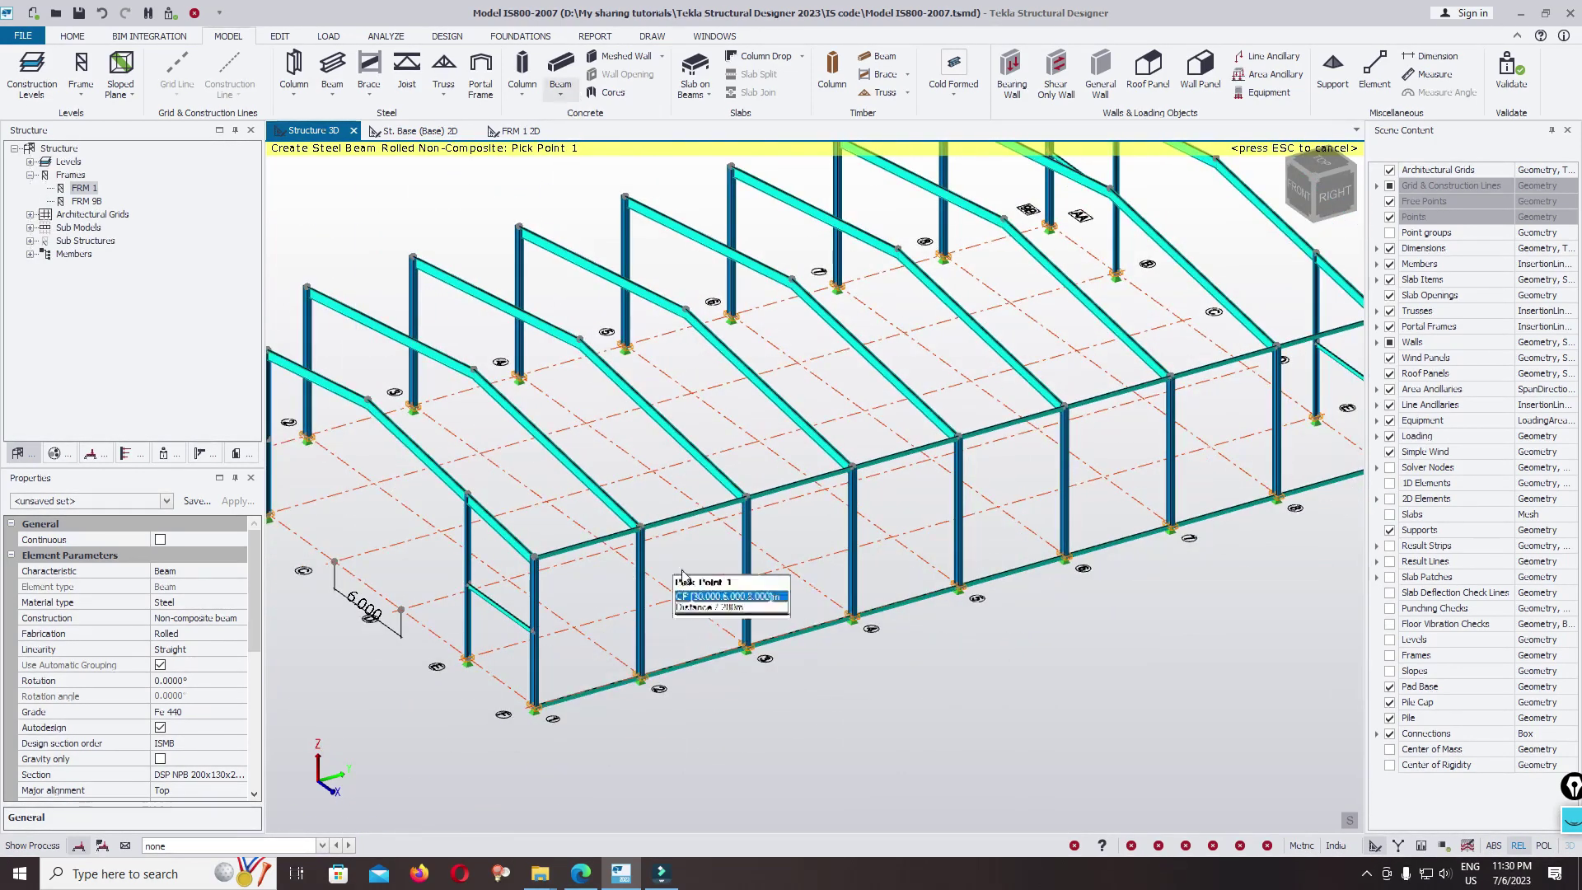
{"action": "scroll", "coordinate": [741, 564], "scroll_direction": "down", "scroll_amount": 2}
{"action": "scroll", "coordinate": [569, 647], "scroll_direction": "up", "scroll_amount": 8}
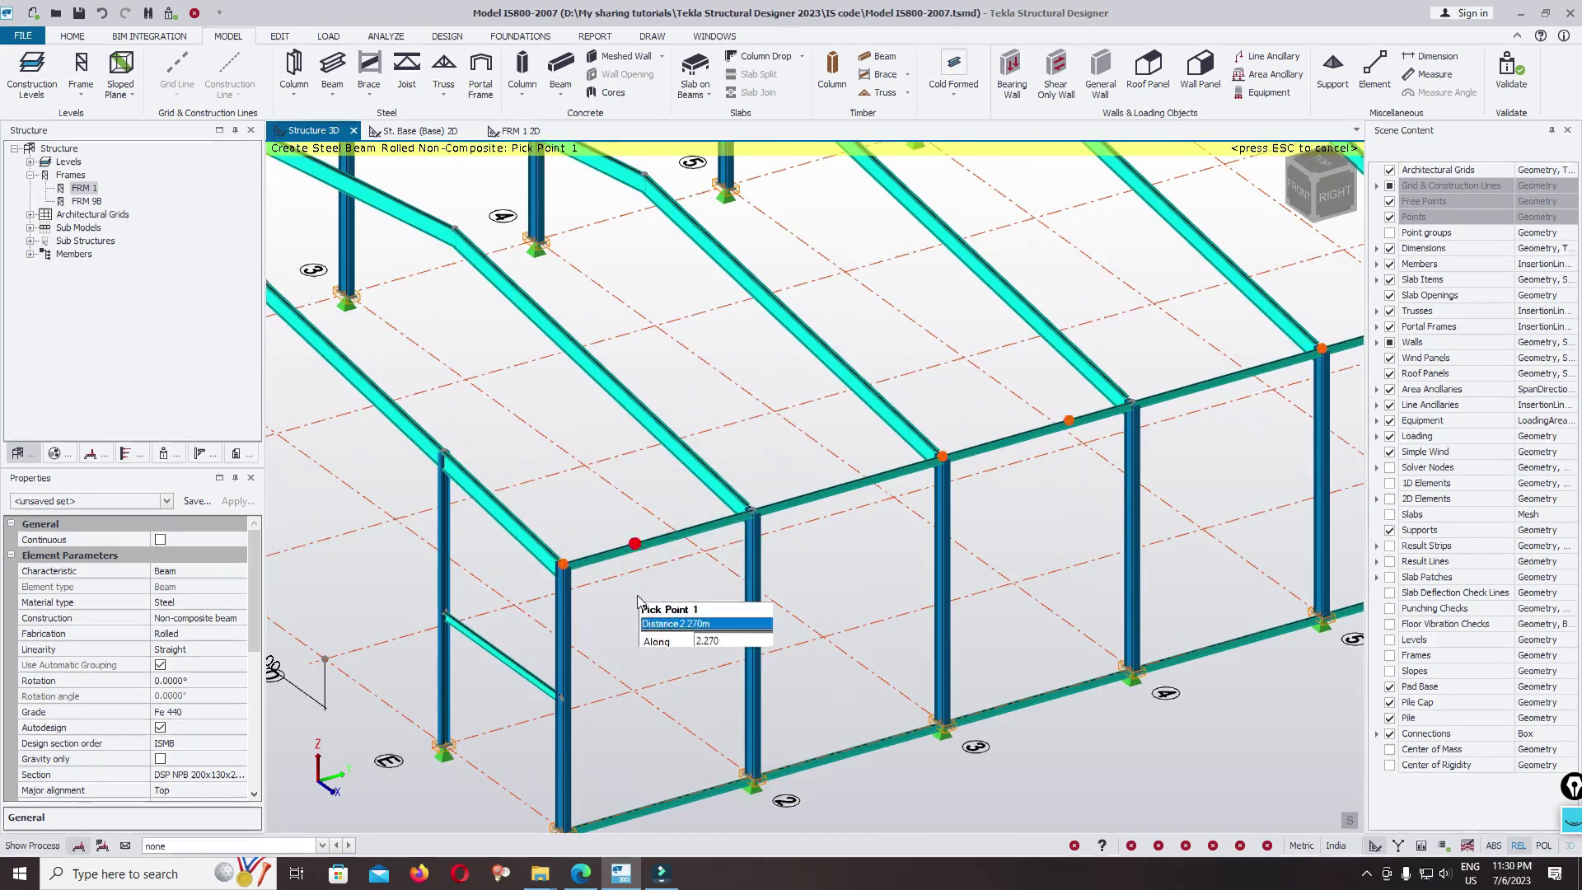
{"action": "scroll", "coordinate": [671, 606], "scroll_direction": "down", "scroll_amount": 4}
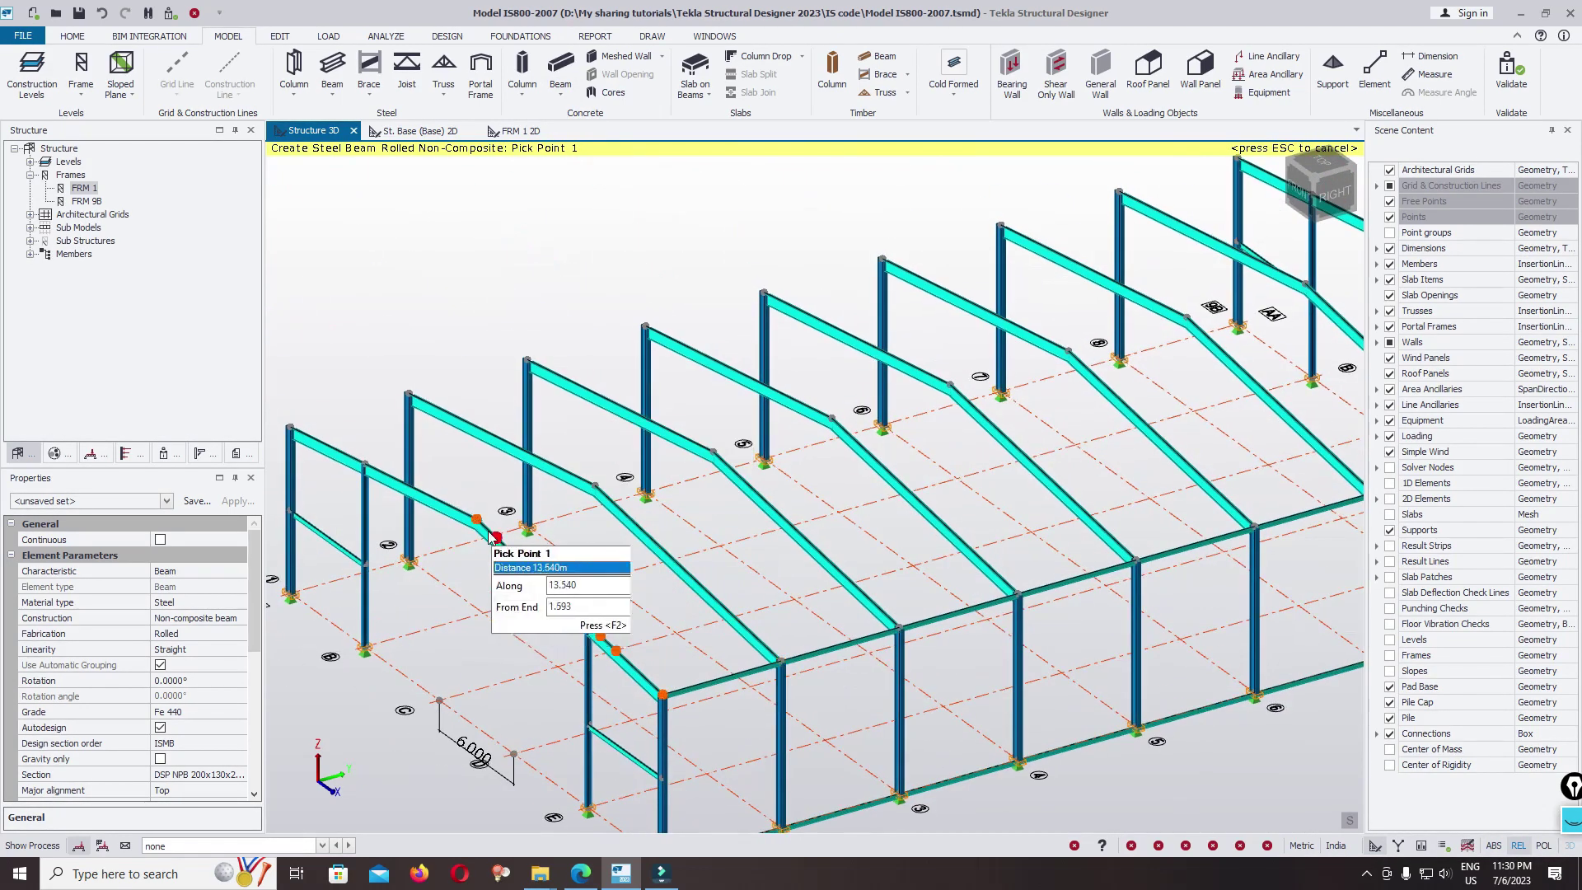
{"action": "scroll", "coordinate": [498, 544], "scroll_direction": "down", "scroll_amount": 3}
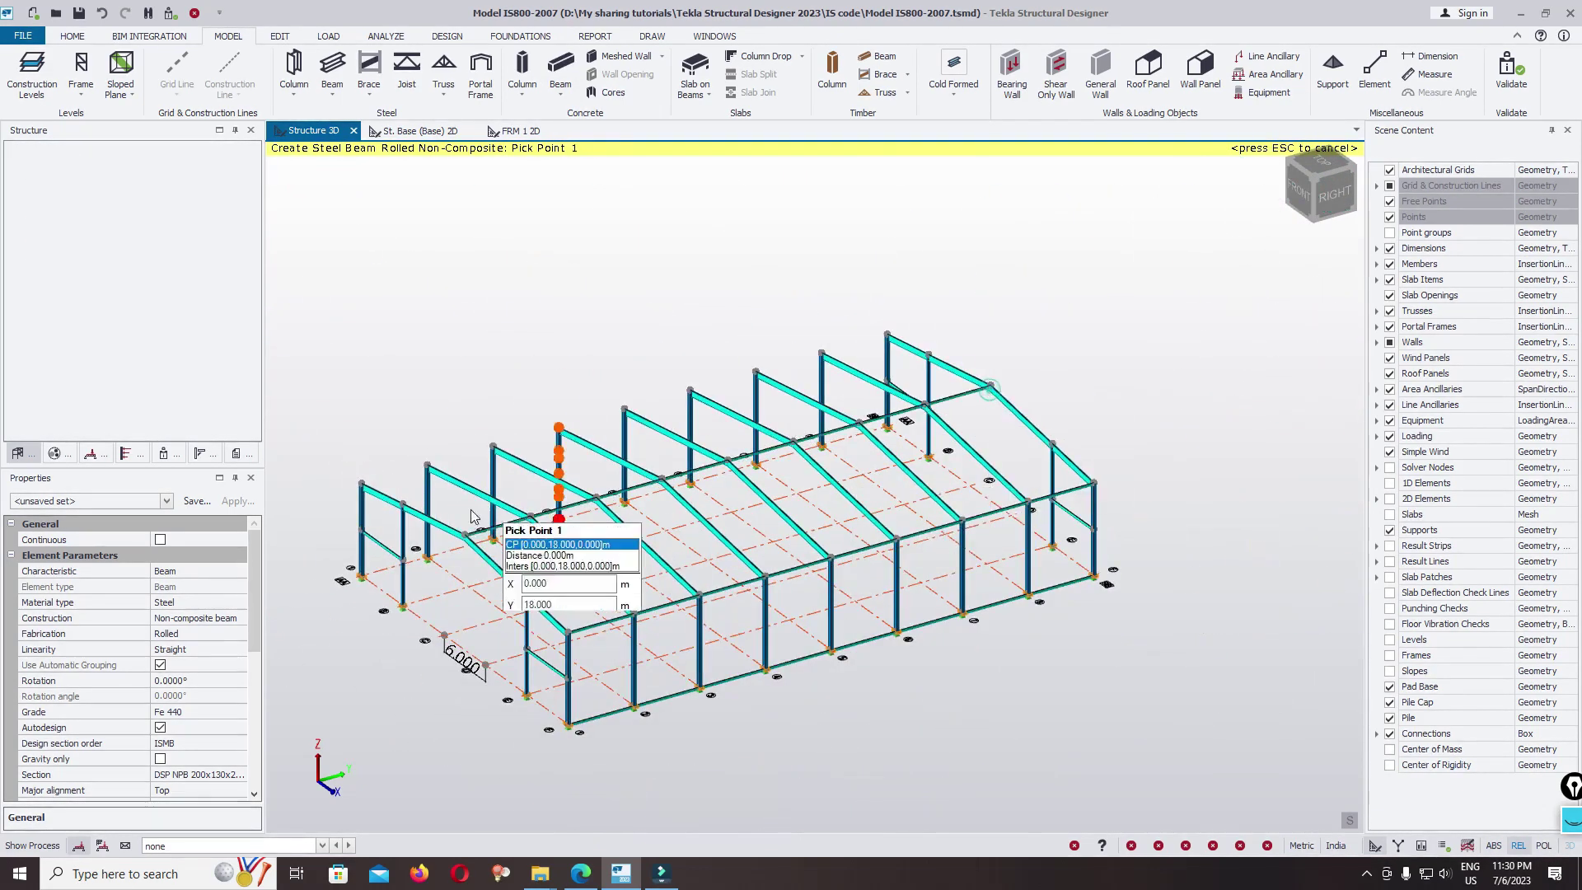
{"action": "left_click", "coordinate": [363, 484]}
{"action": "left_click", "coordinate": [886, 335]}
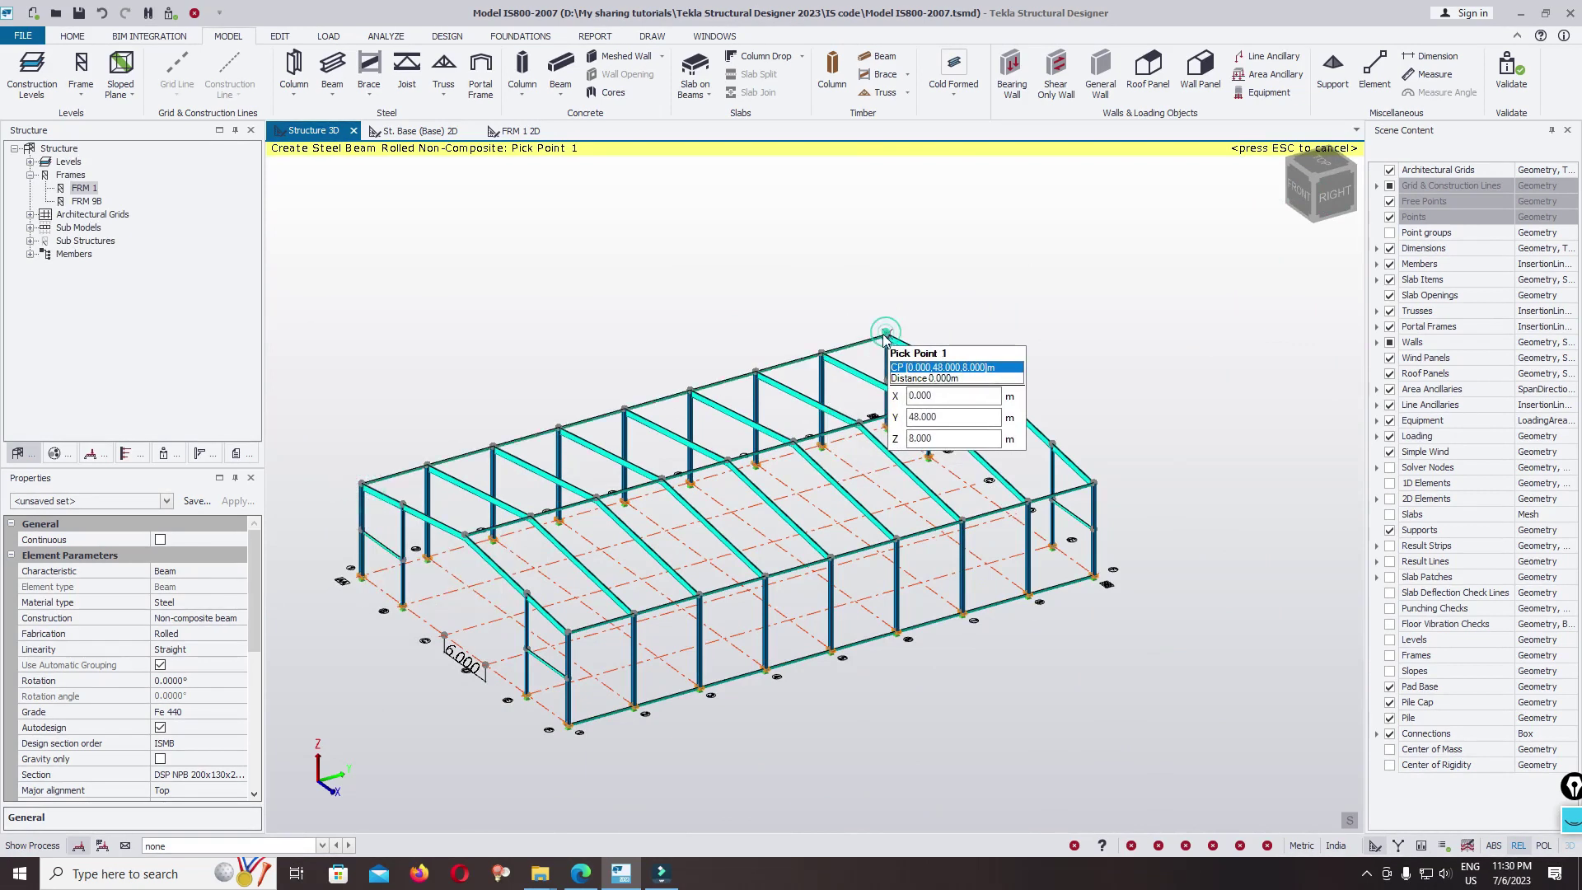
{"action": "left_click", "coordinate": [363, 575]}
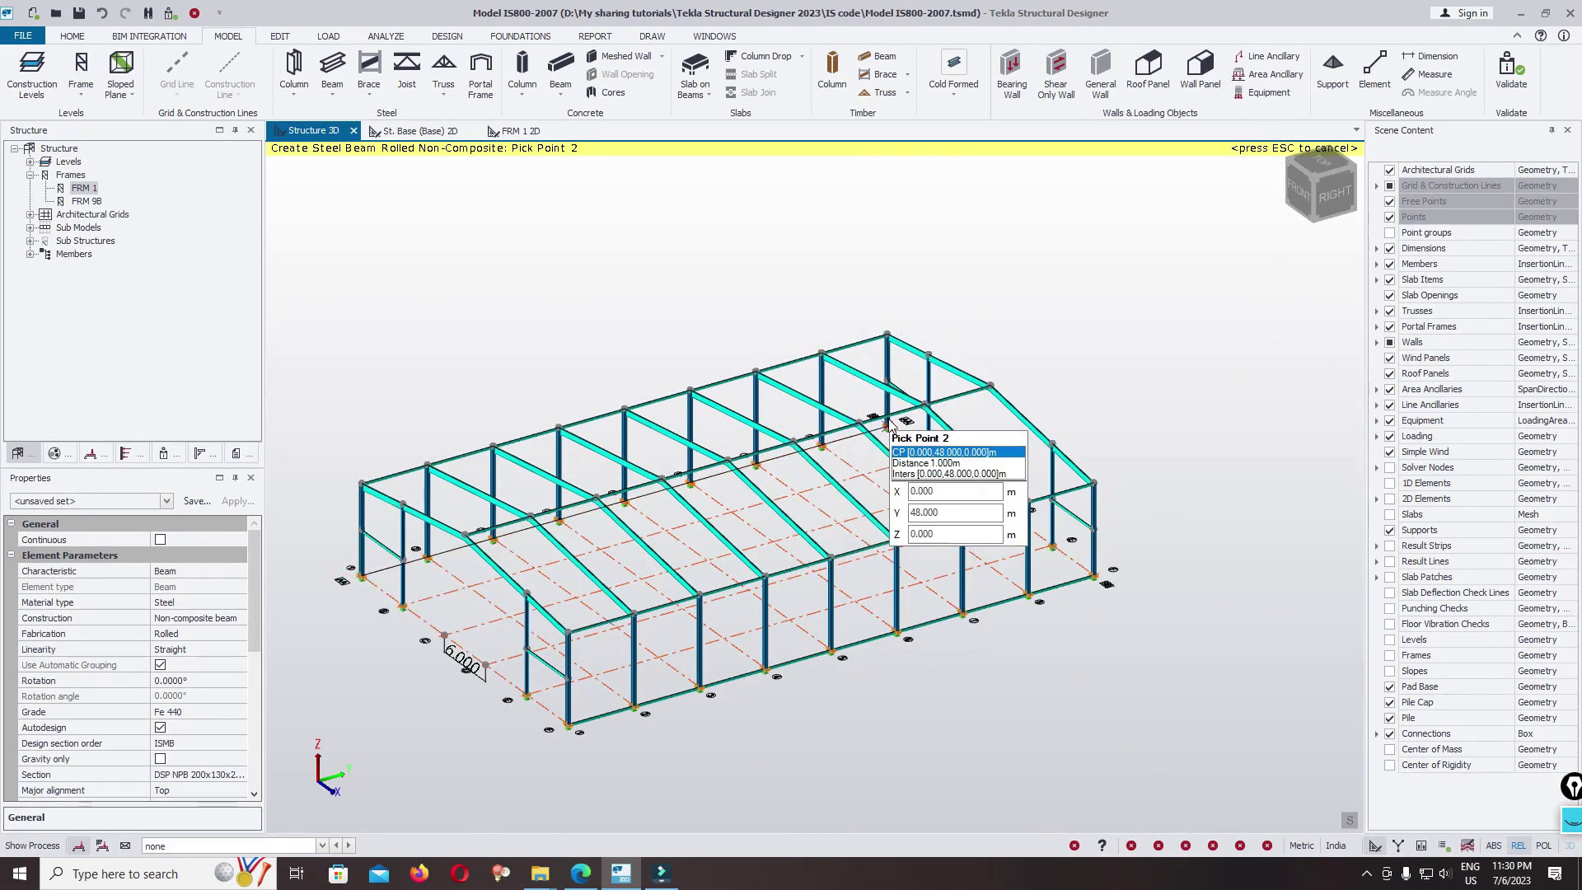
{"action": "key", "text": "Escape"}
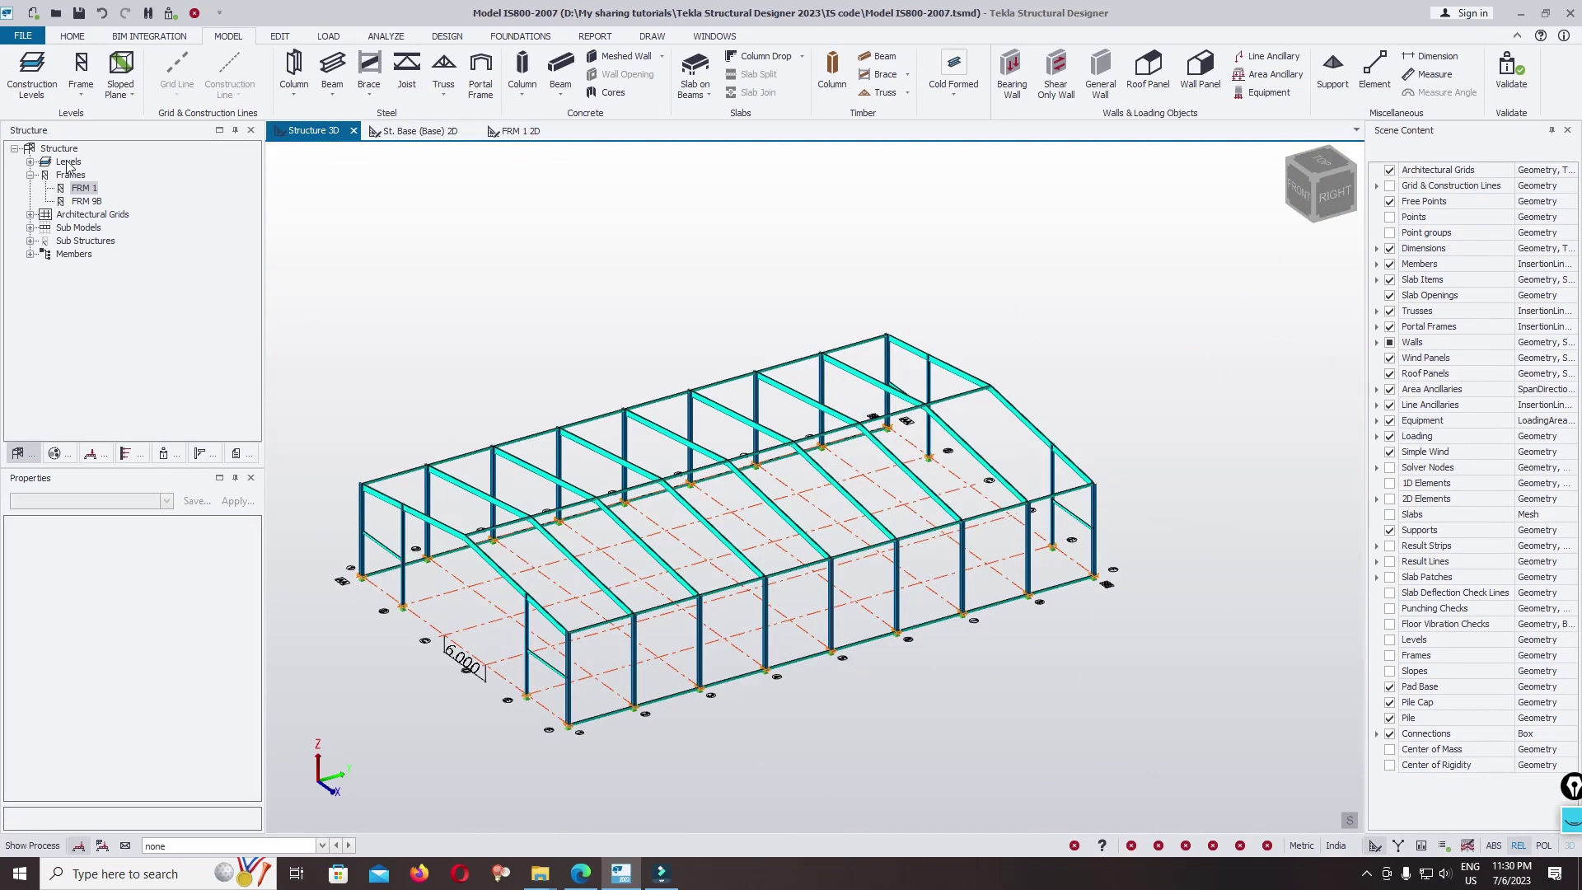
Create a sloped plane on the grid F roof slope through both ridge ends and the eaves corner at frame 9
{"action": "left_click", "coordinate": [115, 67]}
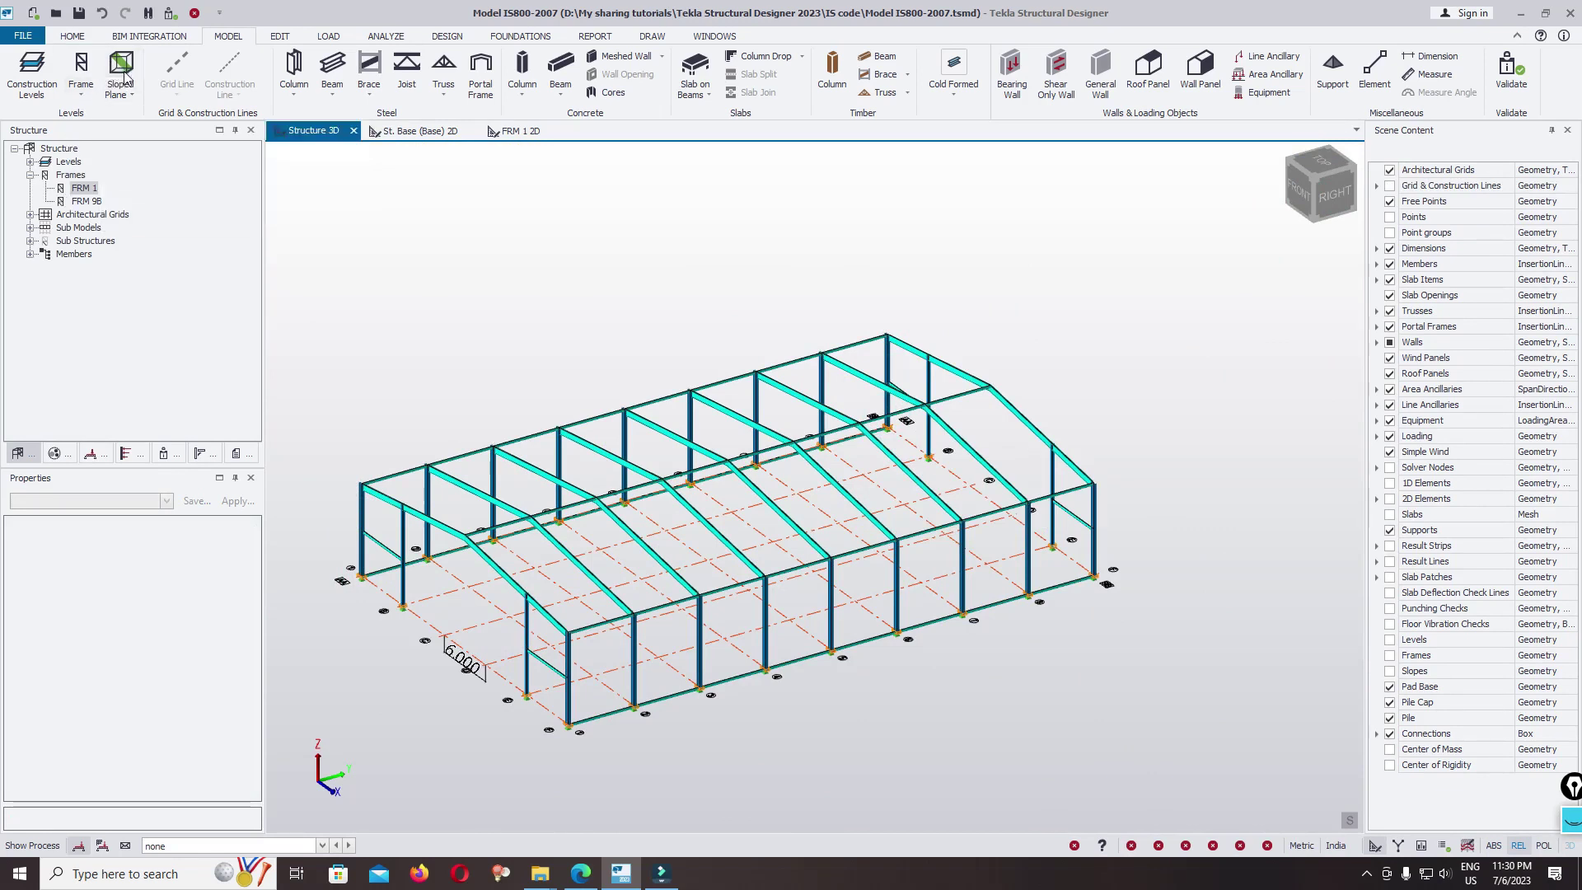
{"action": "left_click", "coordinate": [463, 537]}
{"action": "left_click", "coordinate": [1096, 485]}
{"action": "left_click", "coordinate": [991, 387]}
Create a second sloped plane on the grid A roof slope through both ridge ends and the eaves corner at frame 1
{"action": "left_click", "coordinate": [990, 386]}
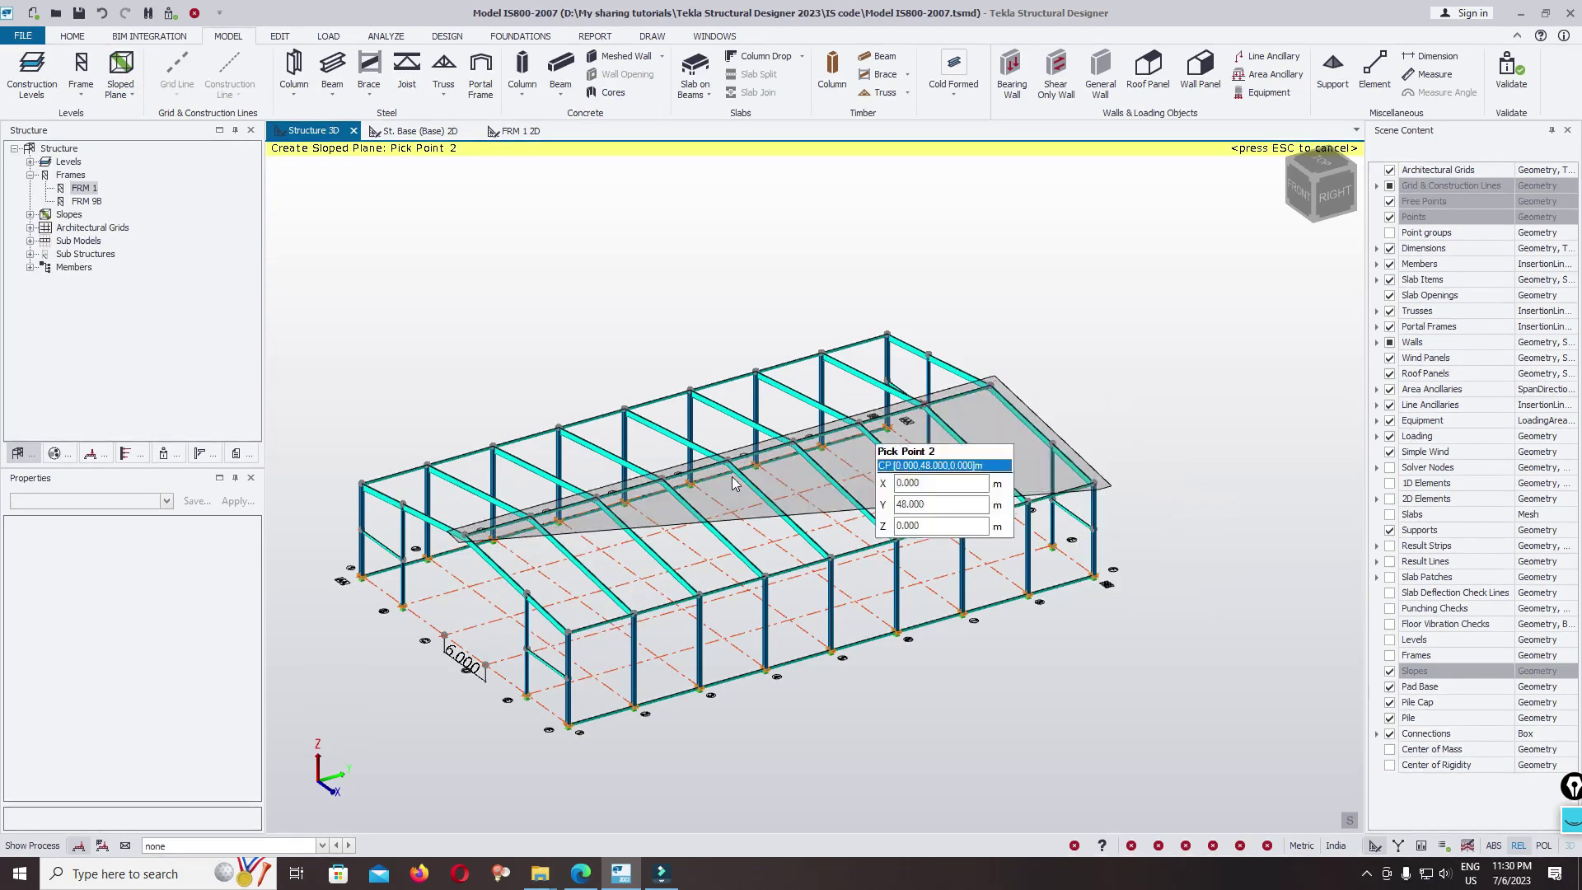
{"action": "left_click", "coordinate": [464, 534]}
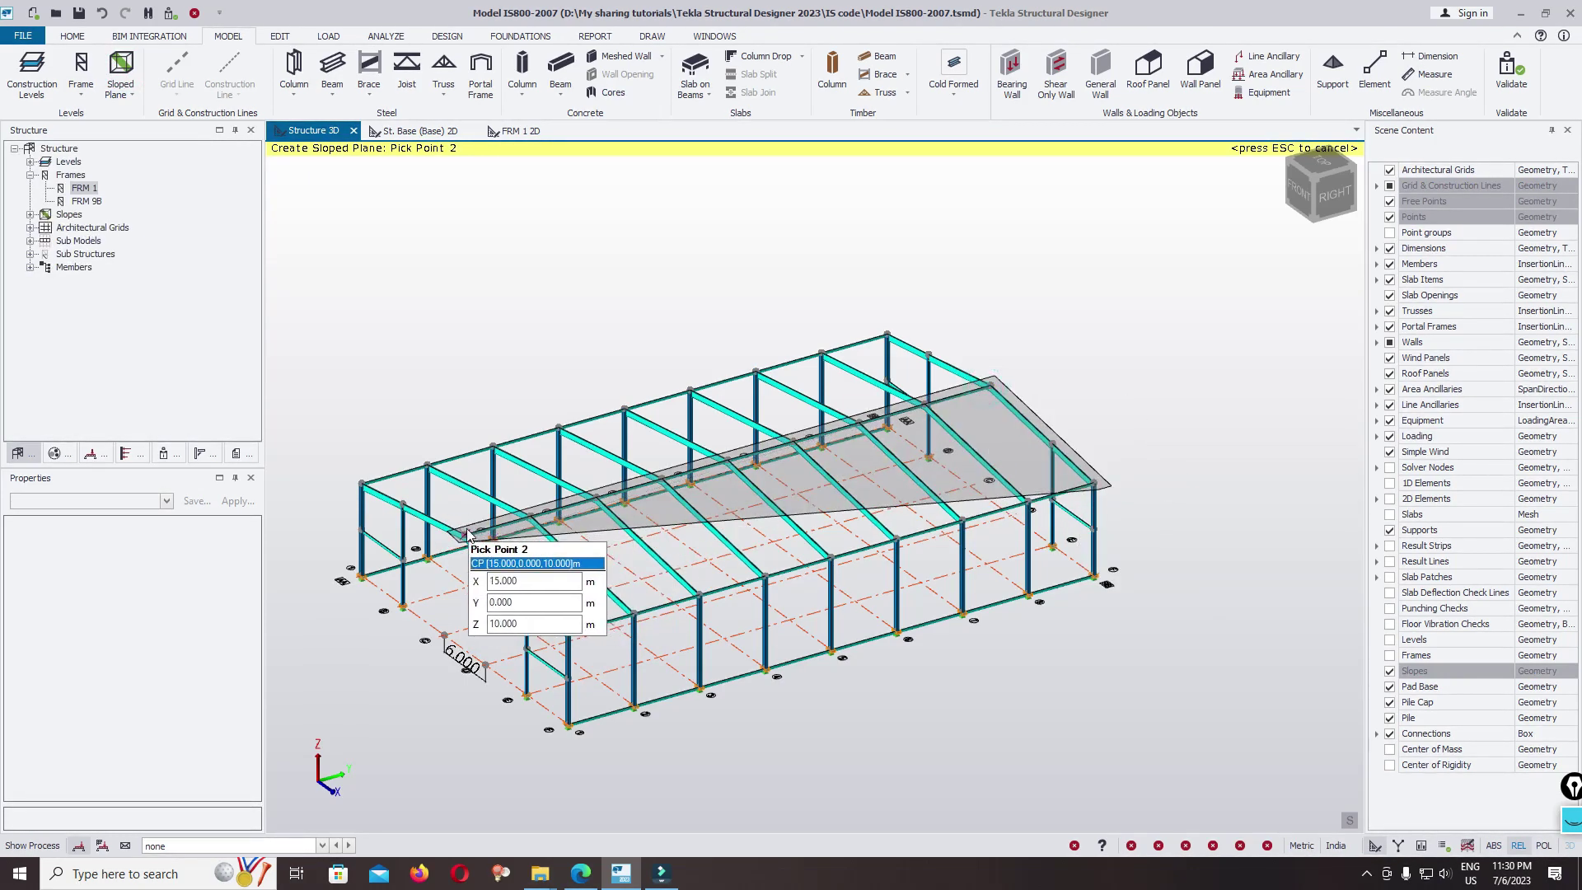
{"action": "left_click", "coordinate": [356, 484]}
{"action": "key", "text": "Escape"}
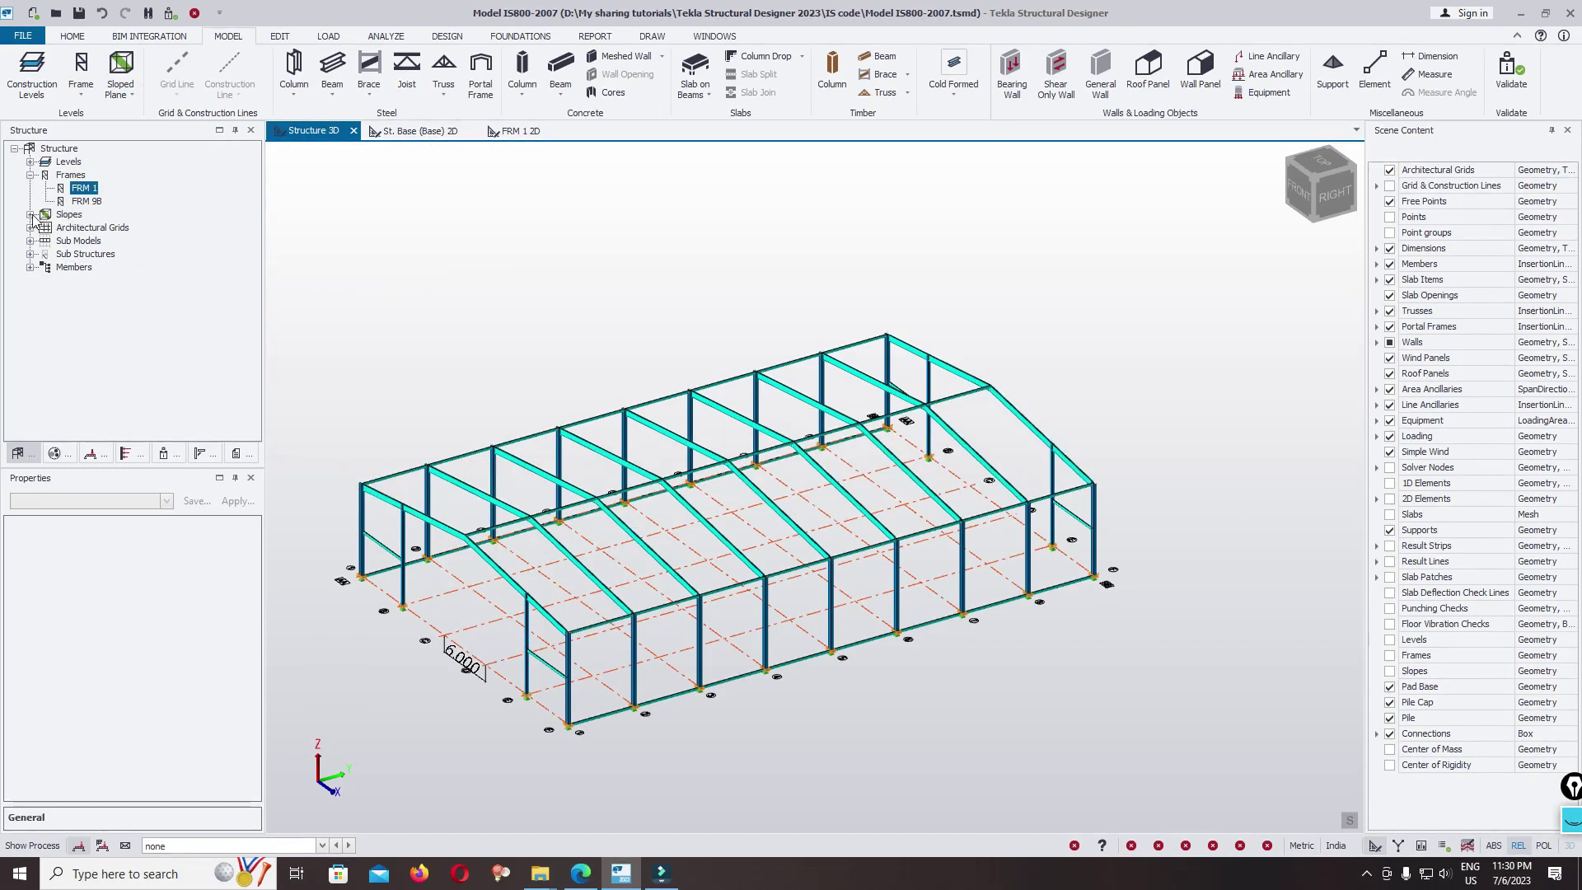
Open the 2D view of slope IP 1 from the model structure
{"action": "left_click", "coordinate": [31, 214]}
{"action": "left_click", "coordinate": [74, 216]}
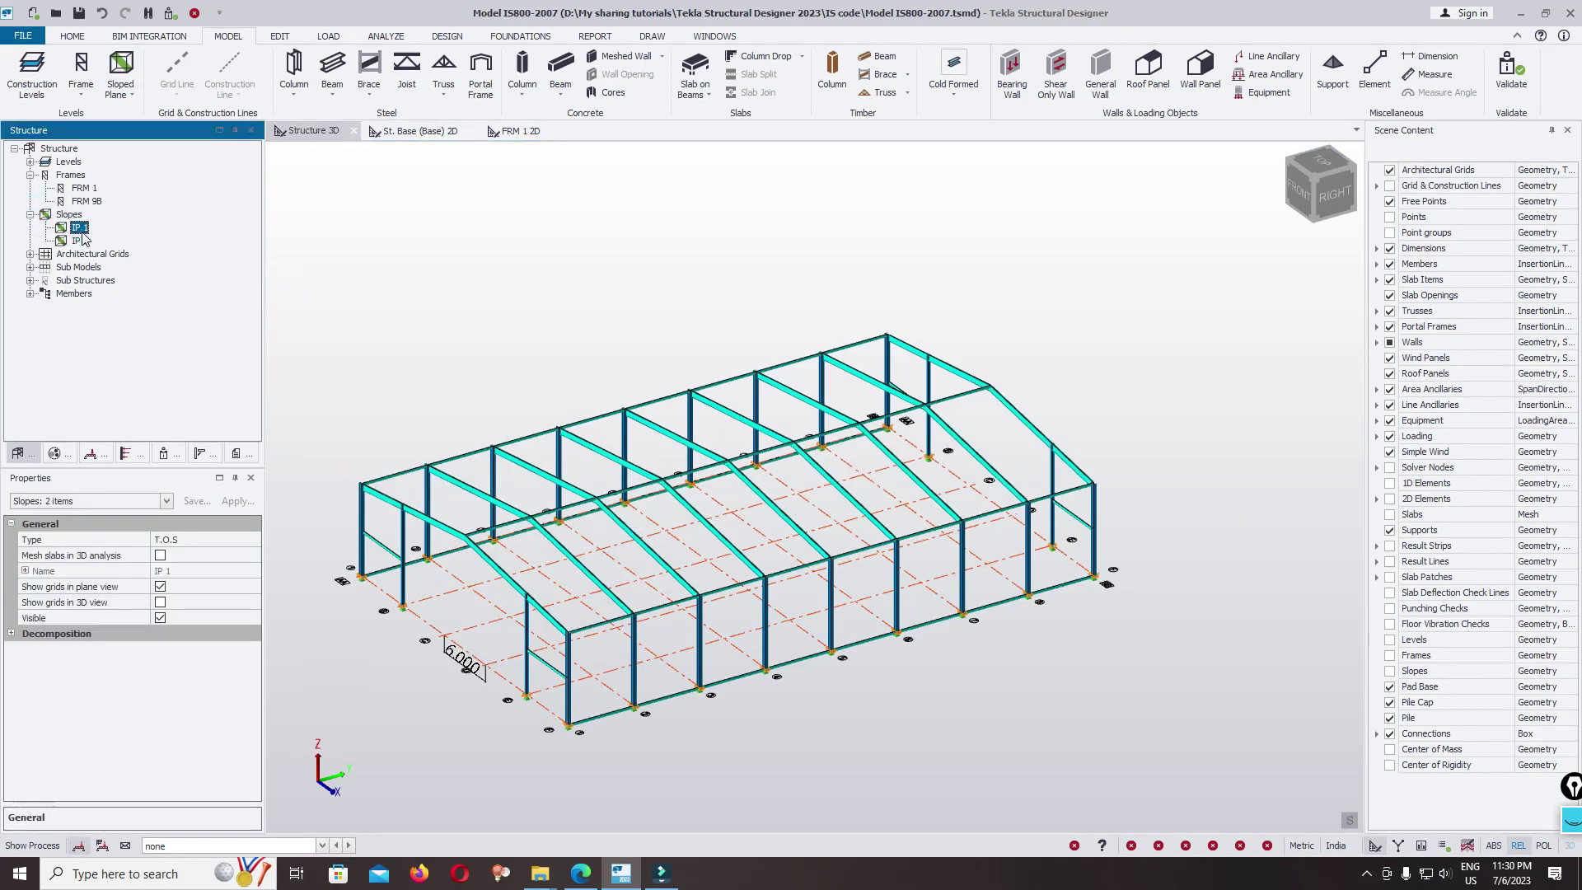
{"action": "double_click", "coordinate": [79, 228]}
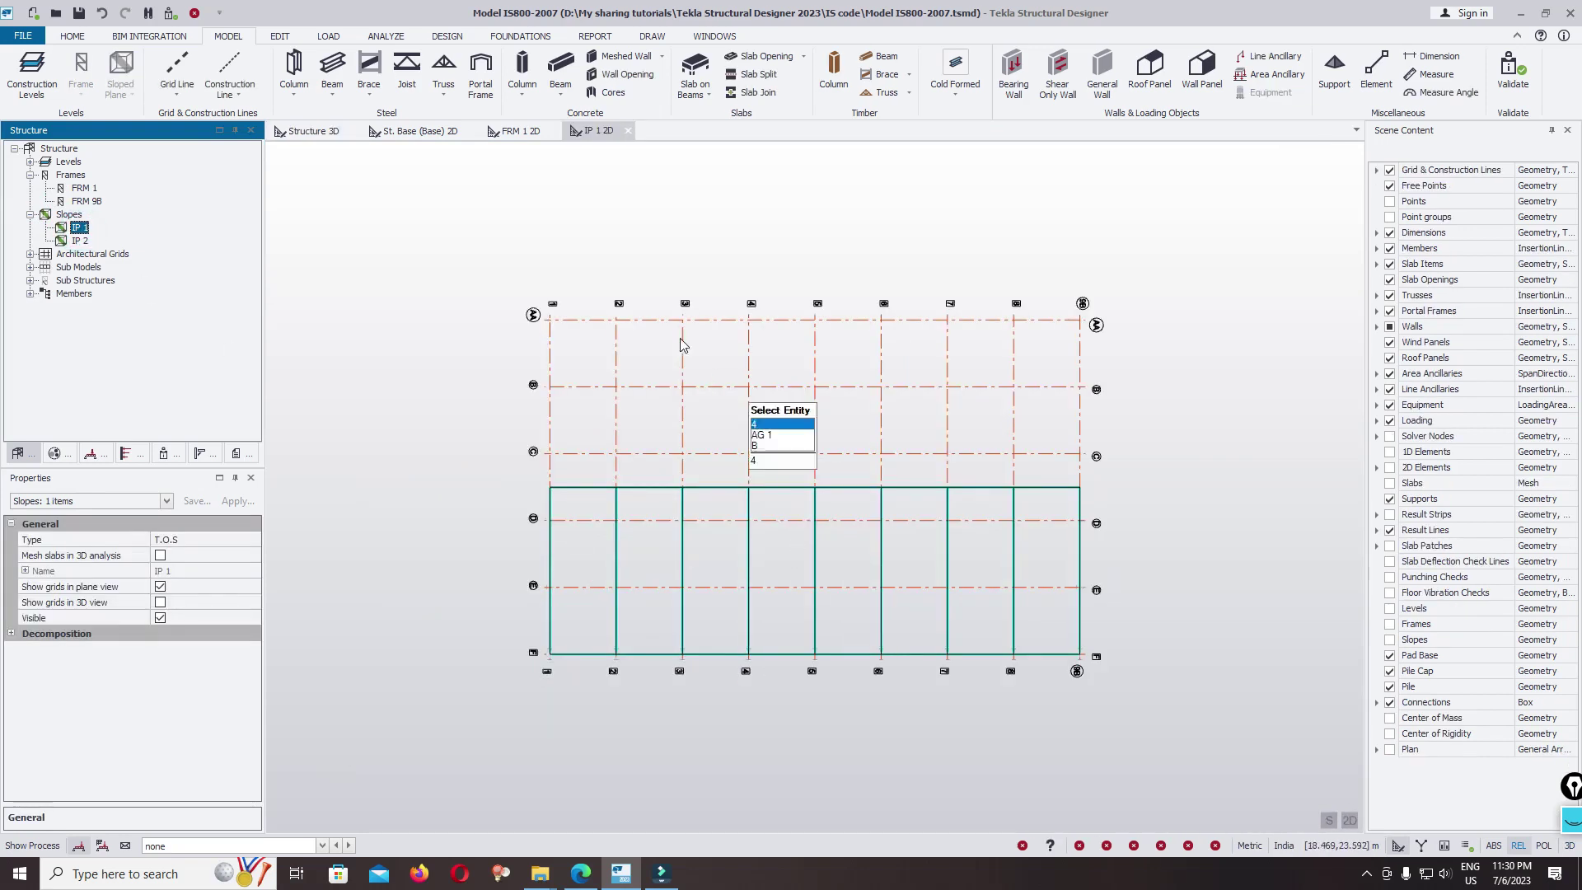
Start creating infills on the slope and set their number to 10, checking the roof top view in the reference PDF in Edge
{"action": "left_click", "coordinate": [281, 37]}
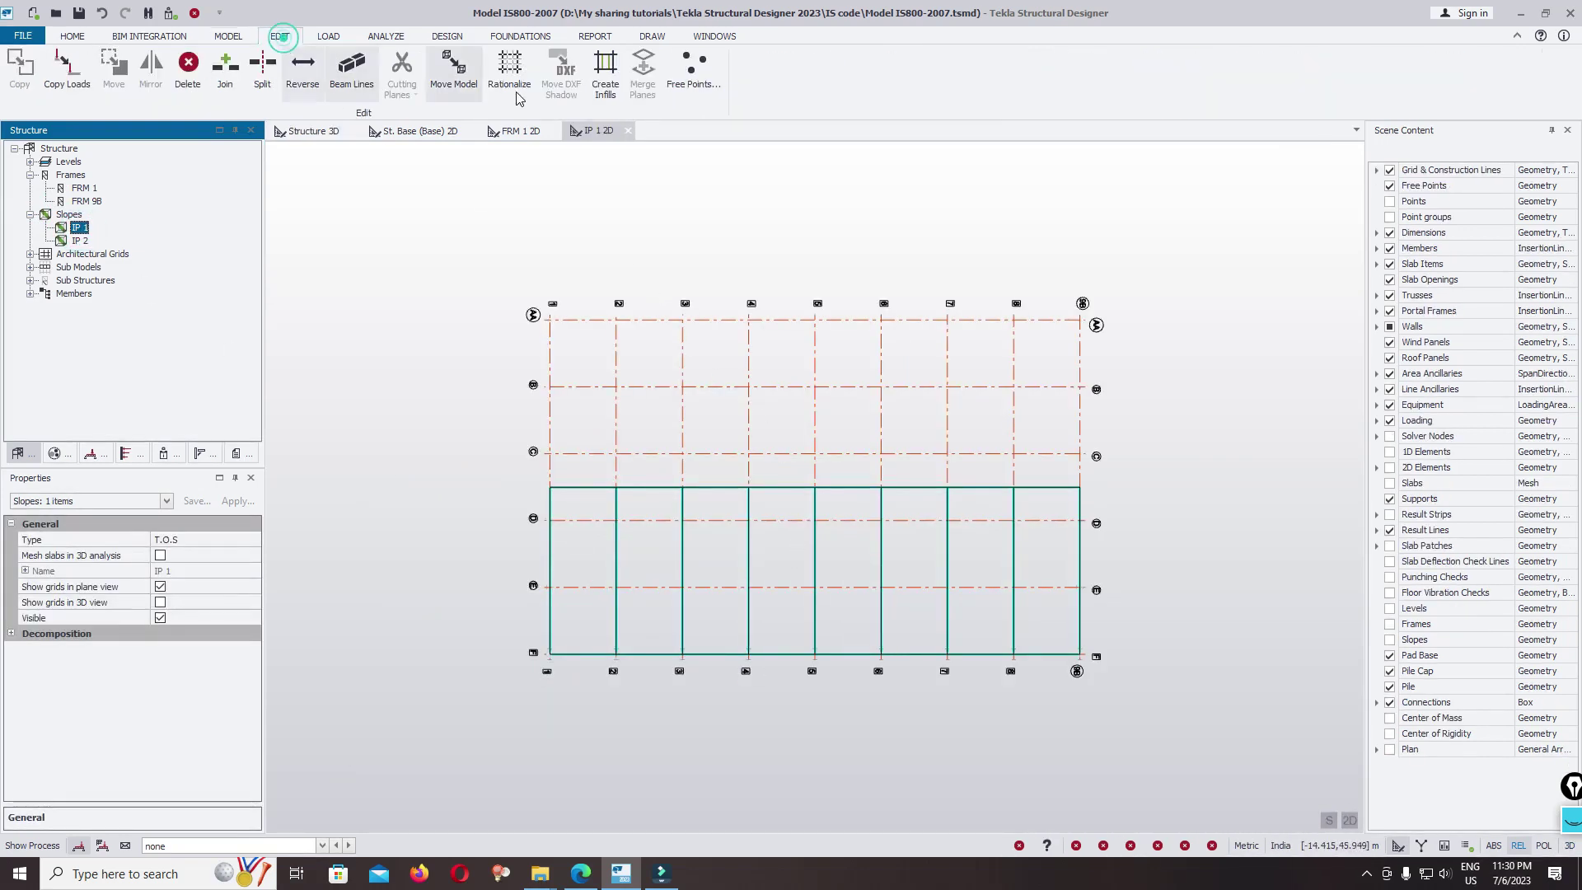
{"action": "left_click", "coordinate": [607, 70]}
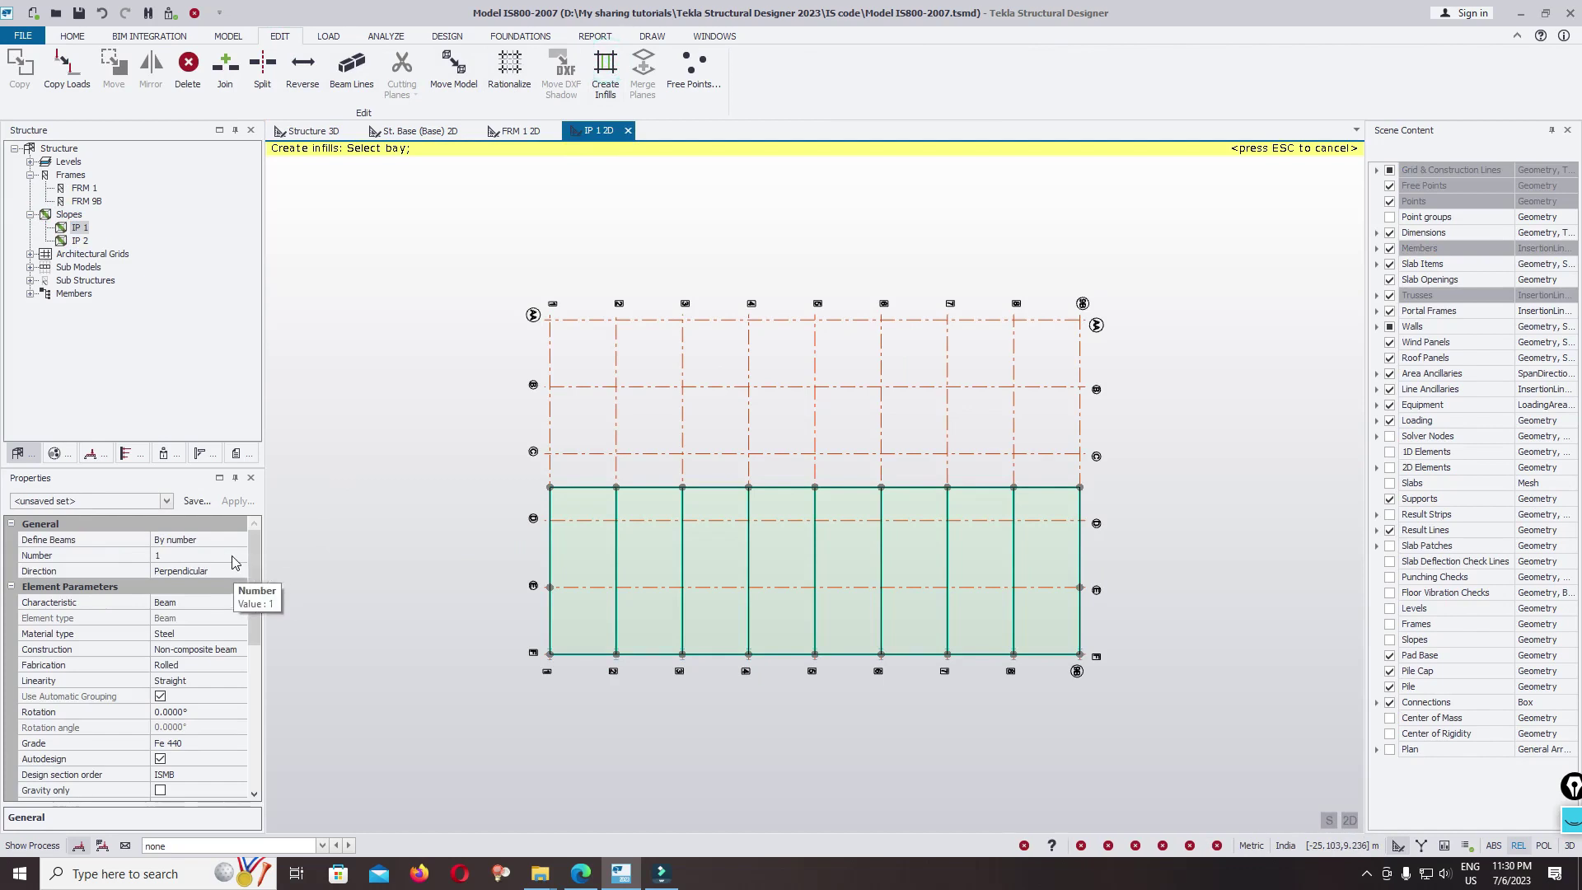
{"action": "left_click", "coordinate": [237, 558]}
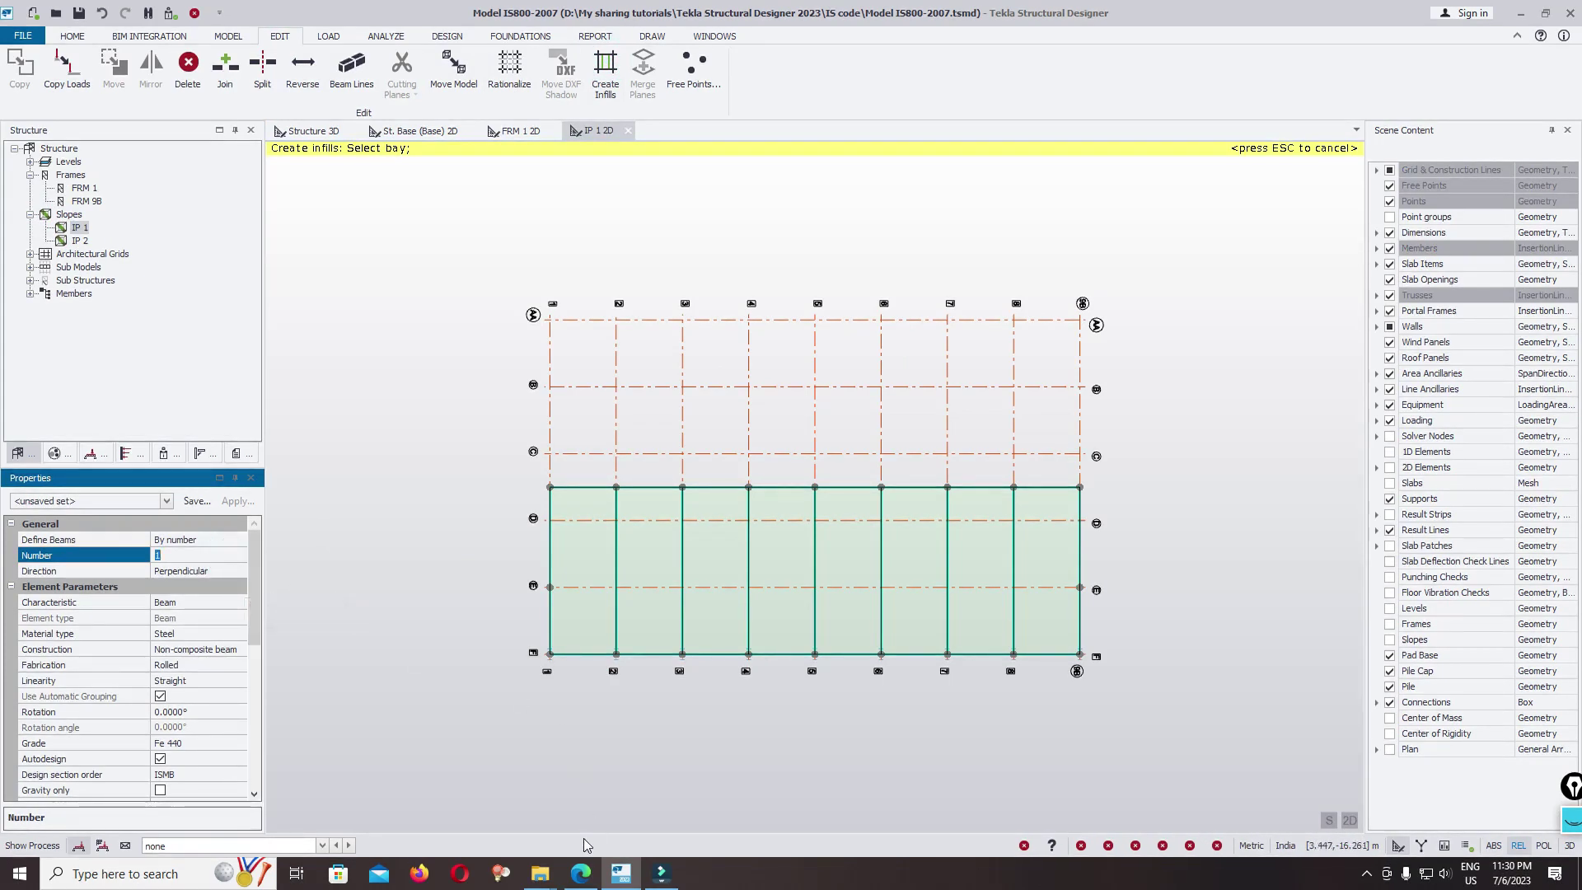
{"action": "left_click", "coordinate": [585, 873]}
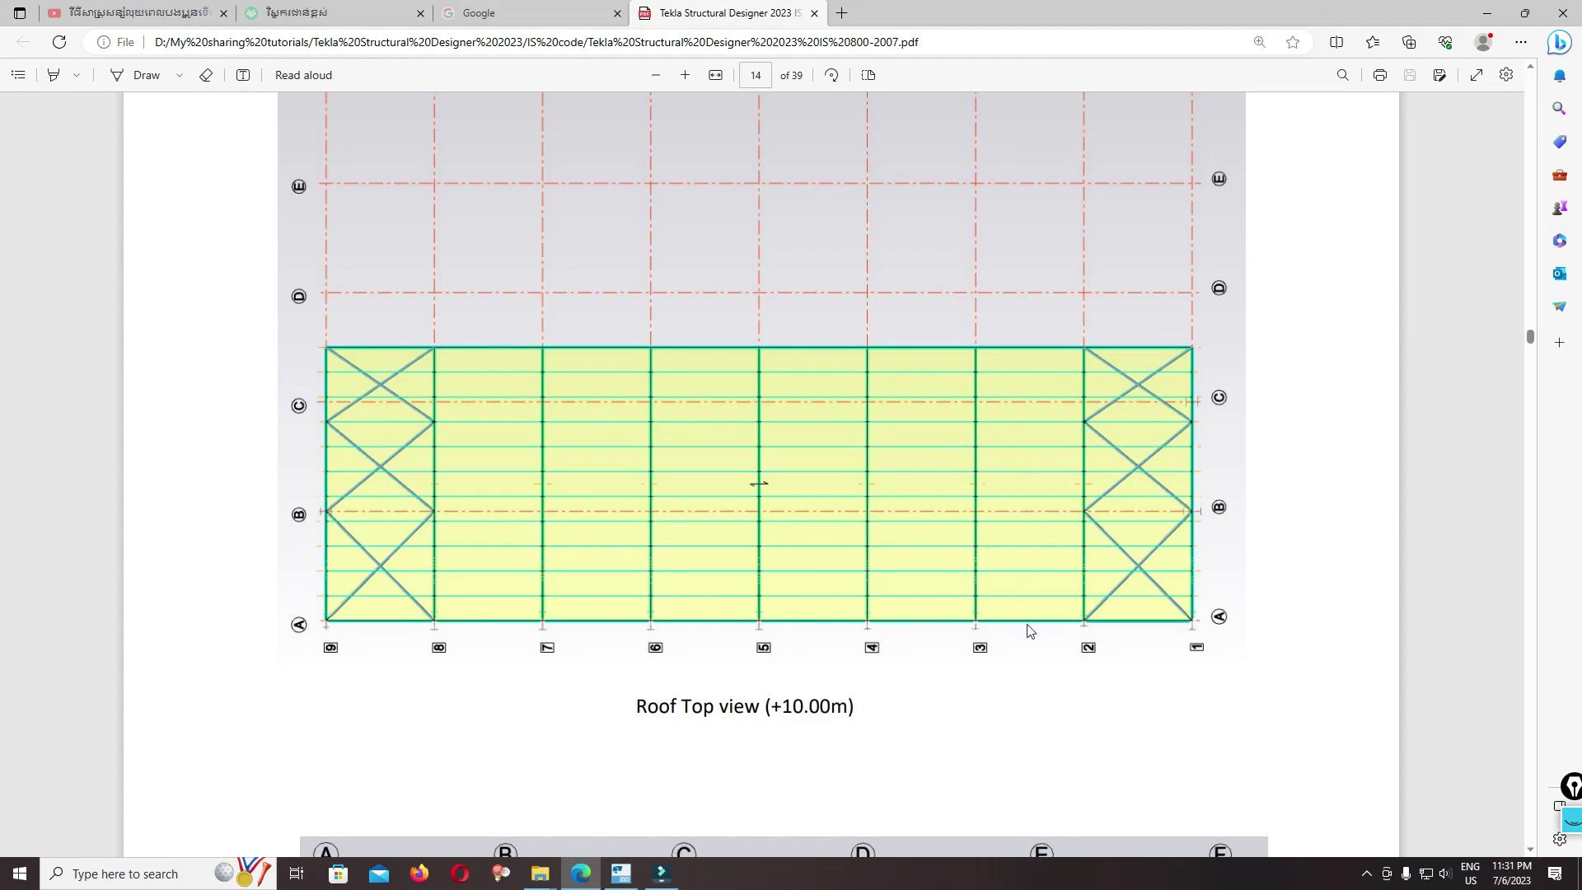
{"action": "left_click", "coordinate": [621, 873]}
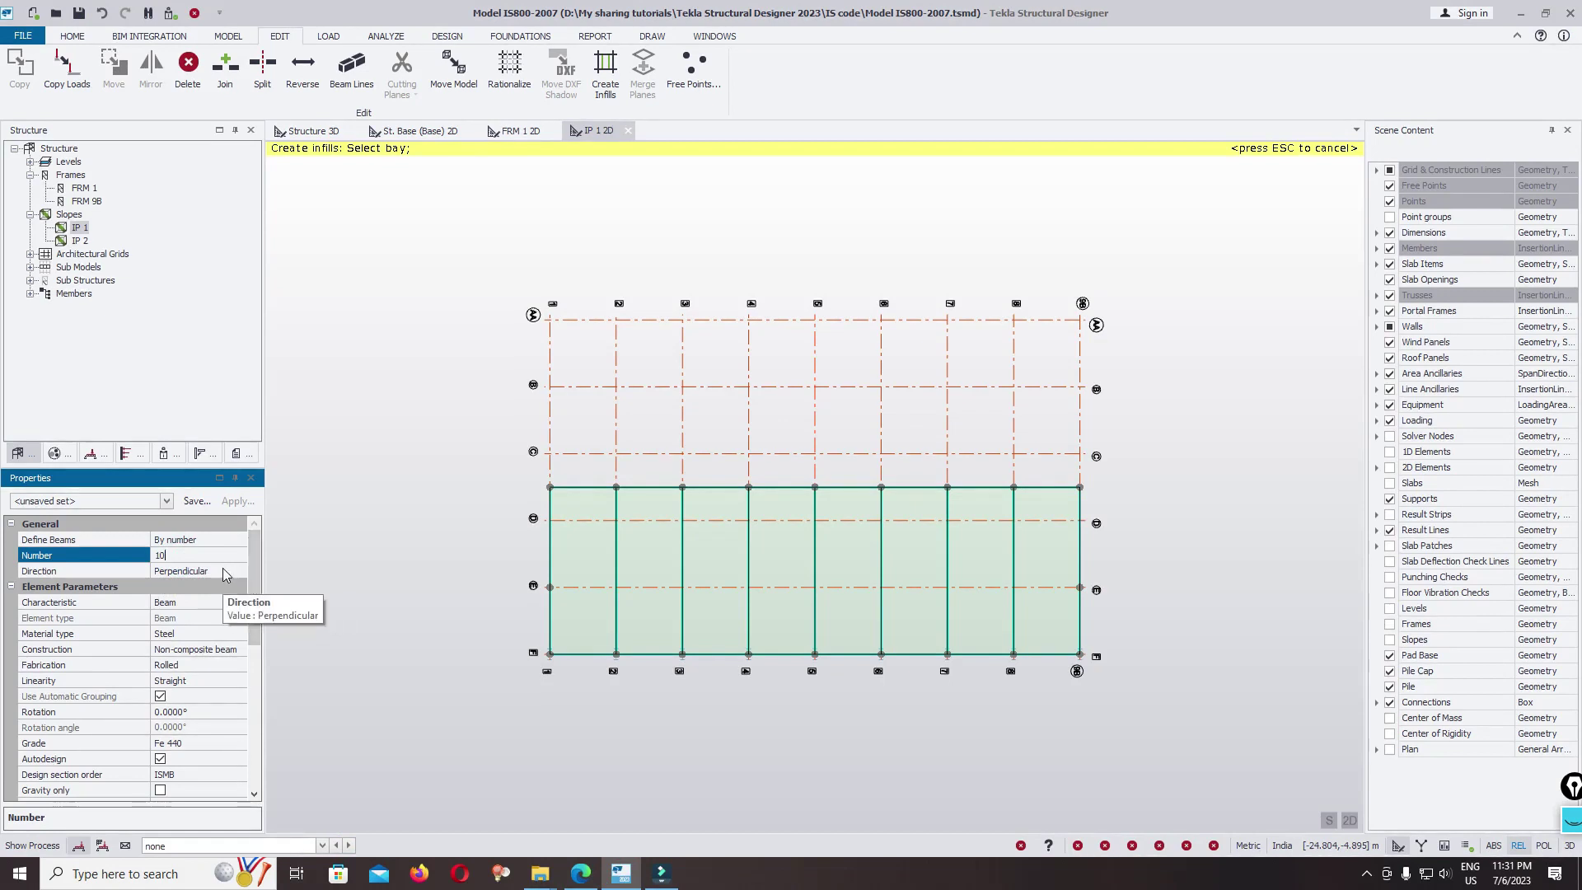
{"action": "left_click", "coordinate": [218, 571]}
Turn off Autodesign for the infill beams
{"action": "scroll", "coordinate": [635, 572], "scroll_direction": "up", "scroll_amount": 4}
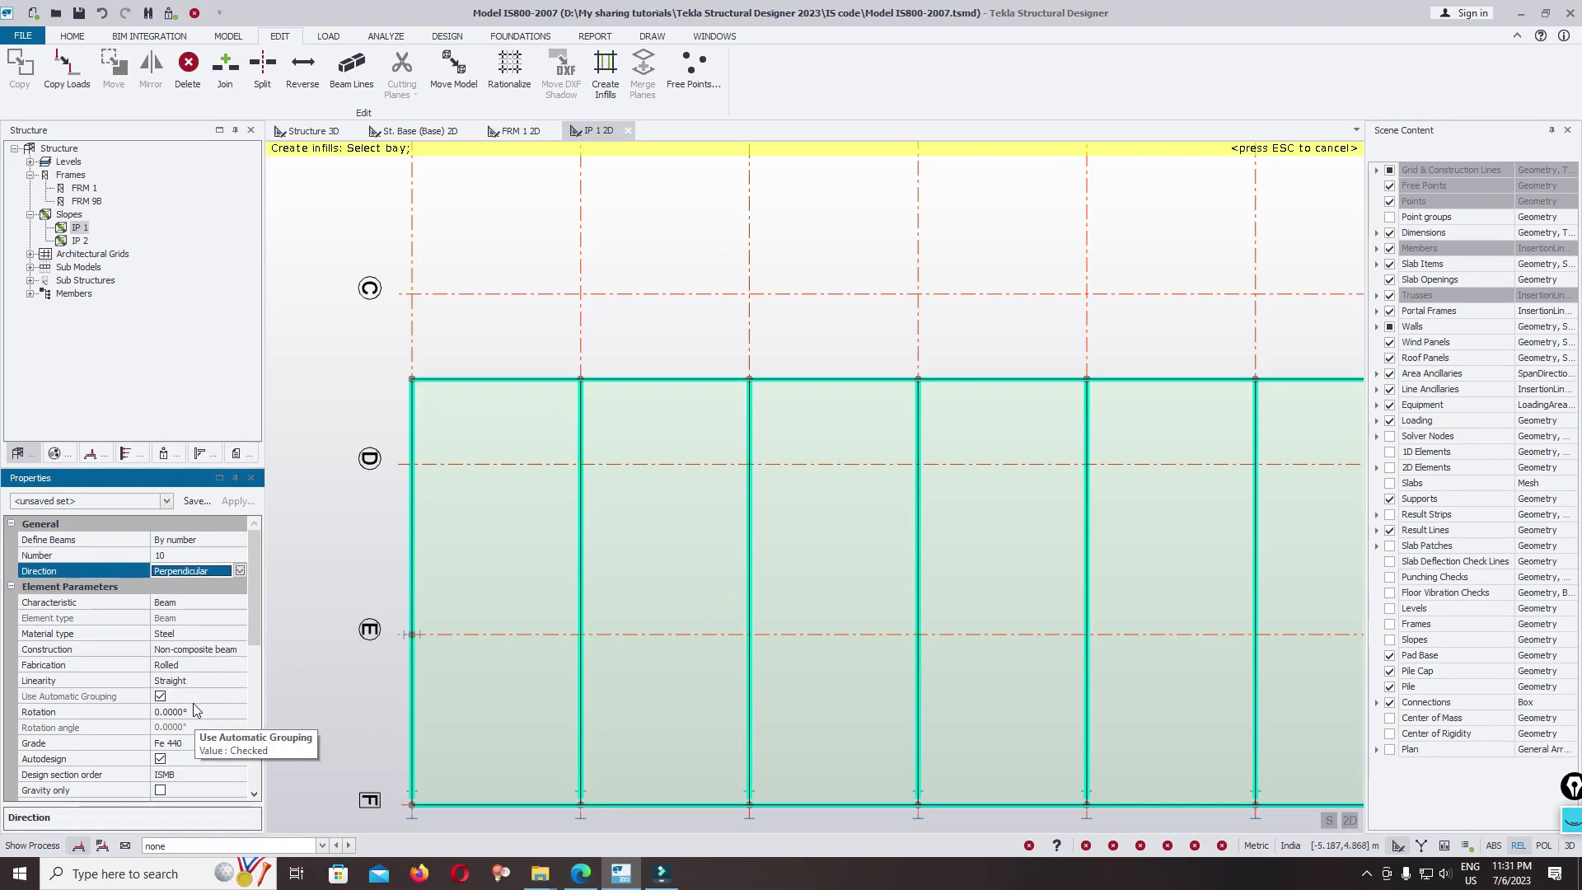
{"action": "left_click_drag", "start_coordinate": [255, 615], "coordinate": [250, 646]}
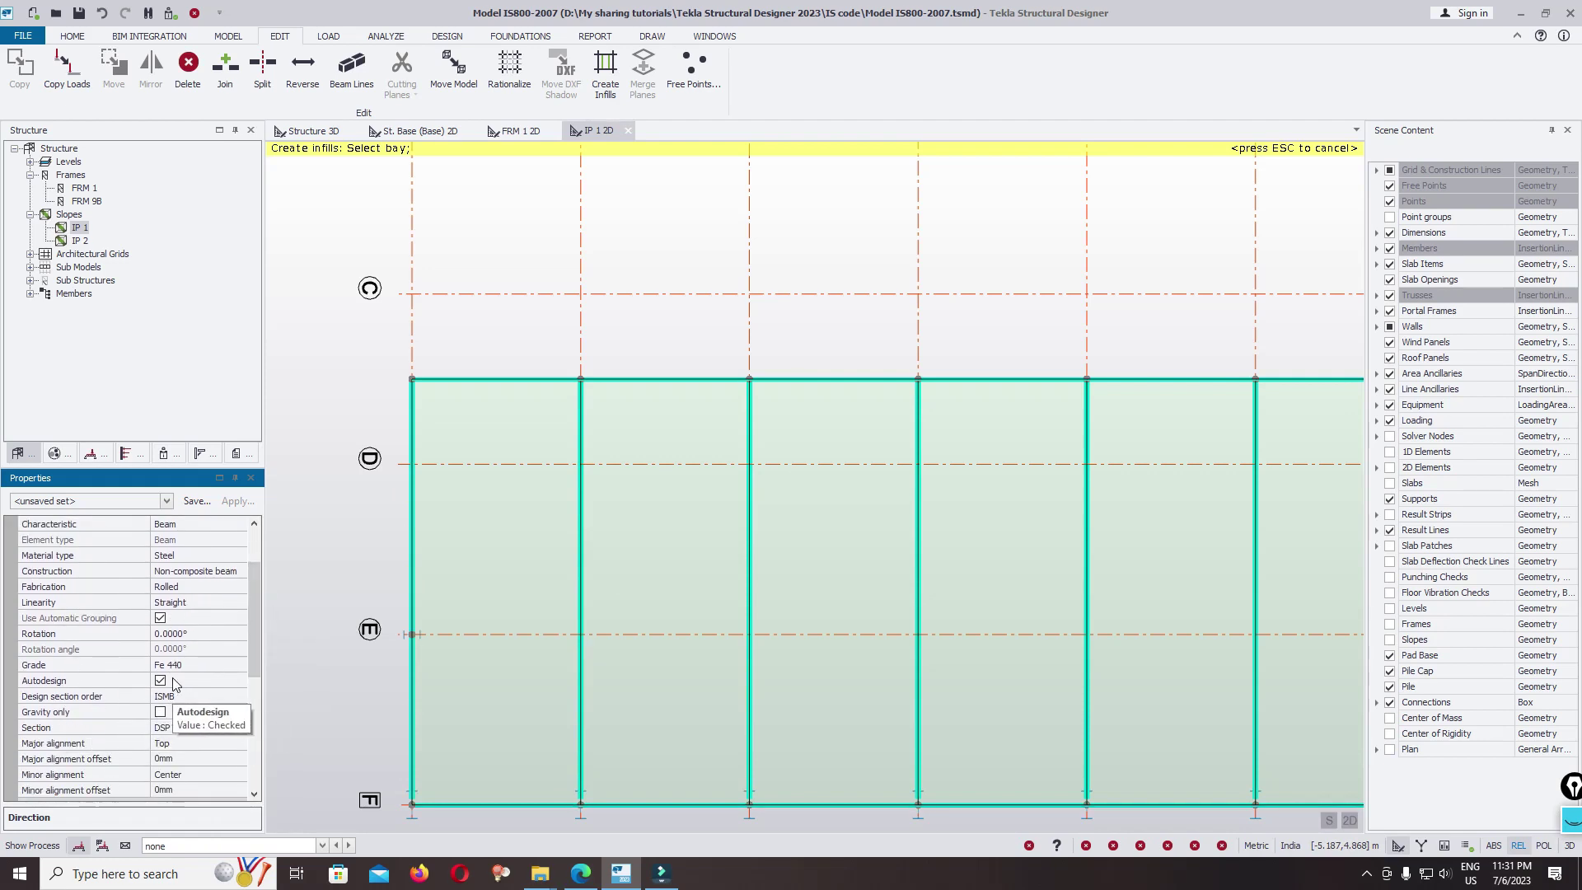
{"action": "left_click", "coordinate": [160, 681]}
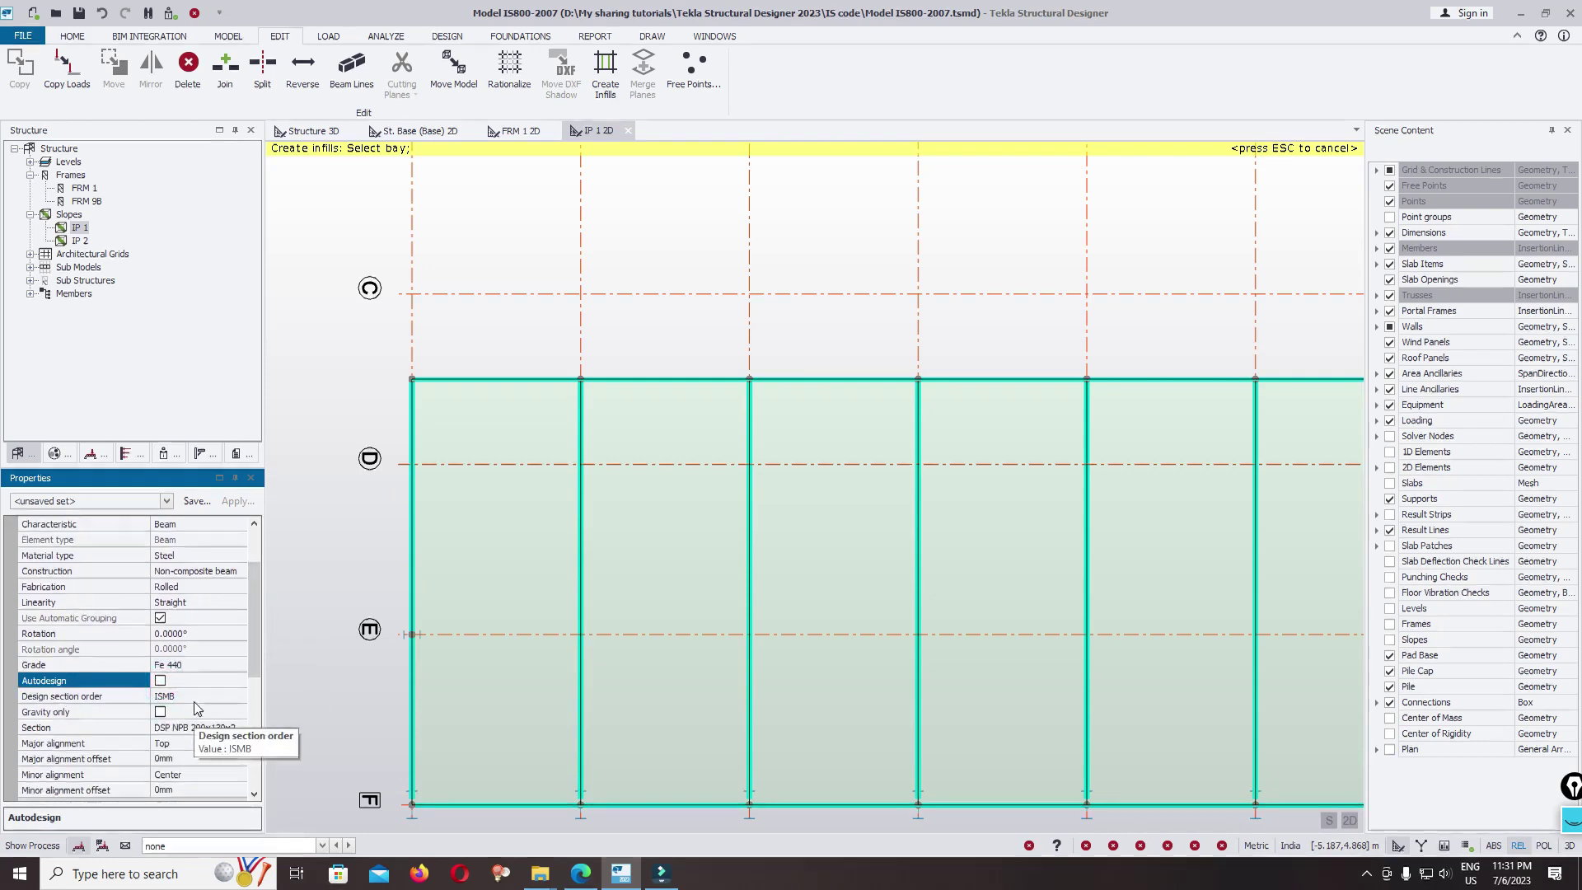
{"action": "left_click", "coordinate": [226, 698]}
{"action": "left_click", "coordinate": [239, 697]}
{"action": "left_click", "coordinate": [178, 745]}
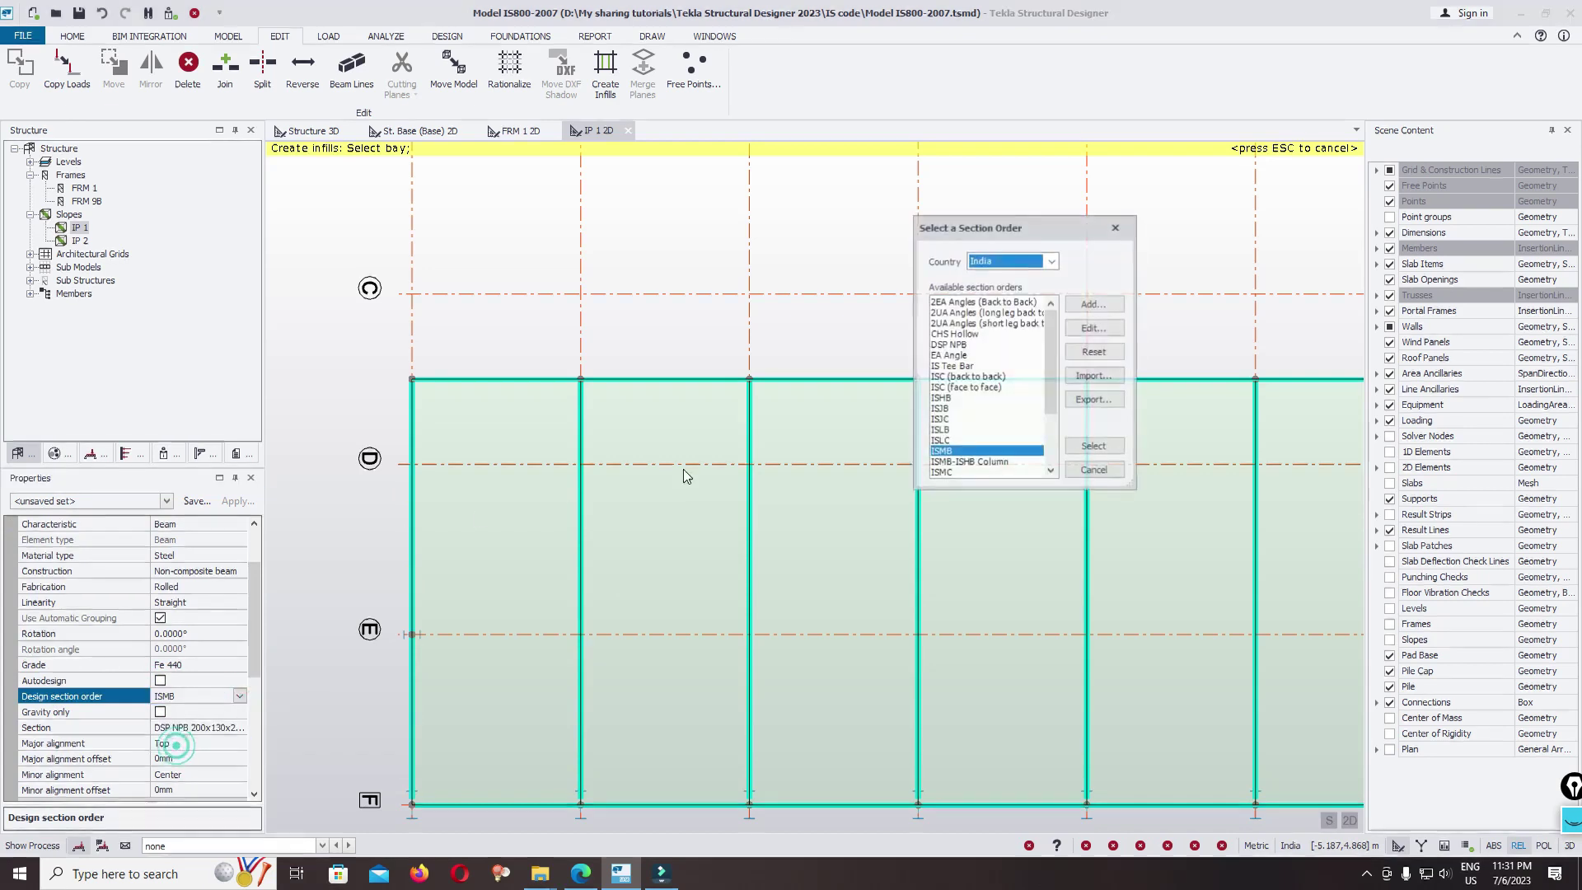
{"action": "left_click", "coordinate": [1117, 228]}
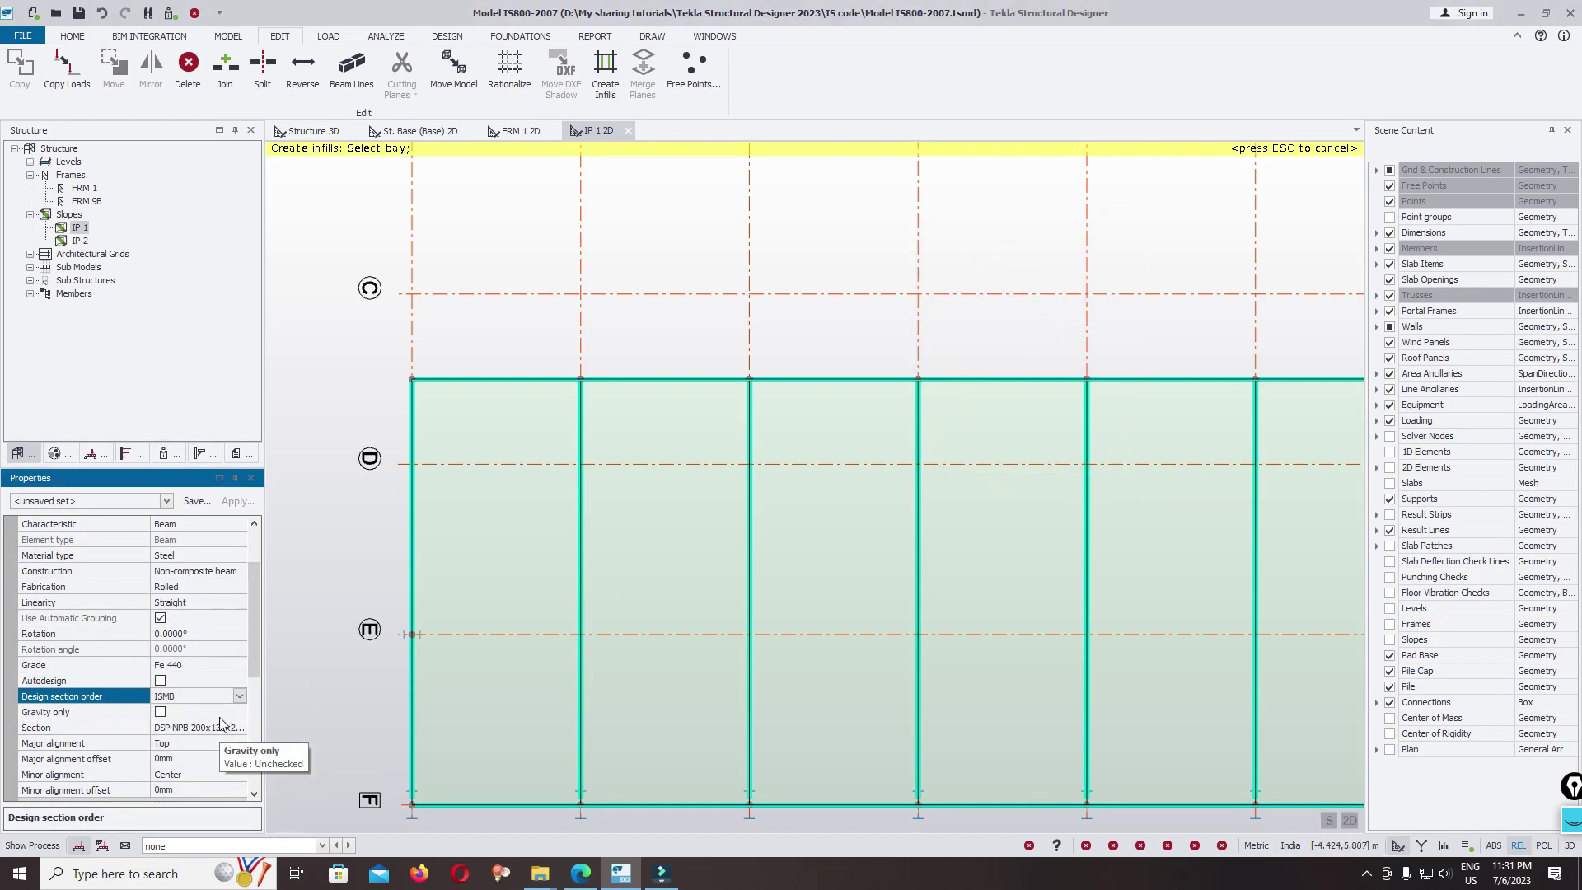
Set the infill beam section to JC 150 from the Indian ISJC Sections
{"action": "scroll", "coordinate": [252, 667], "scroll_direction": "down", "scroll_amount": 2}
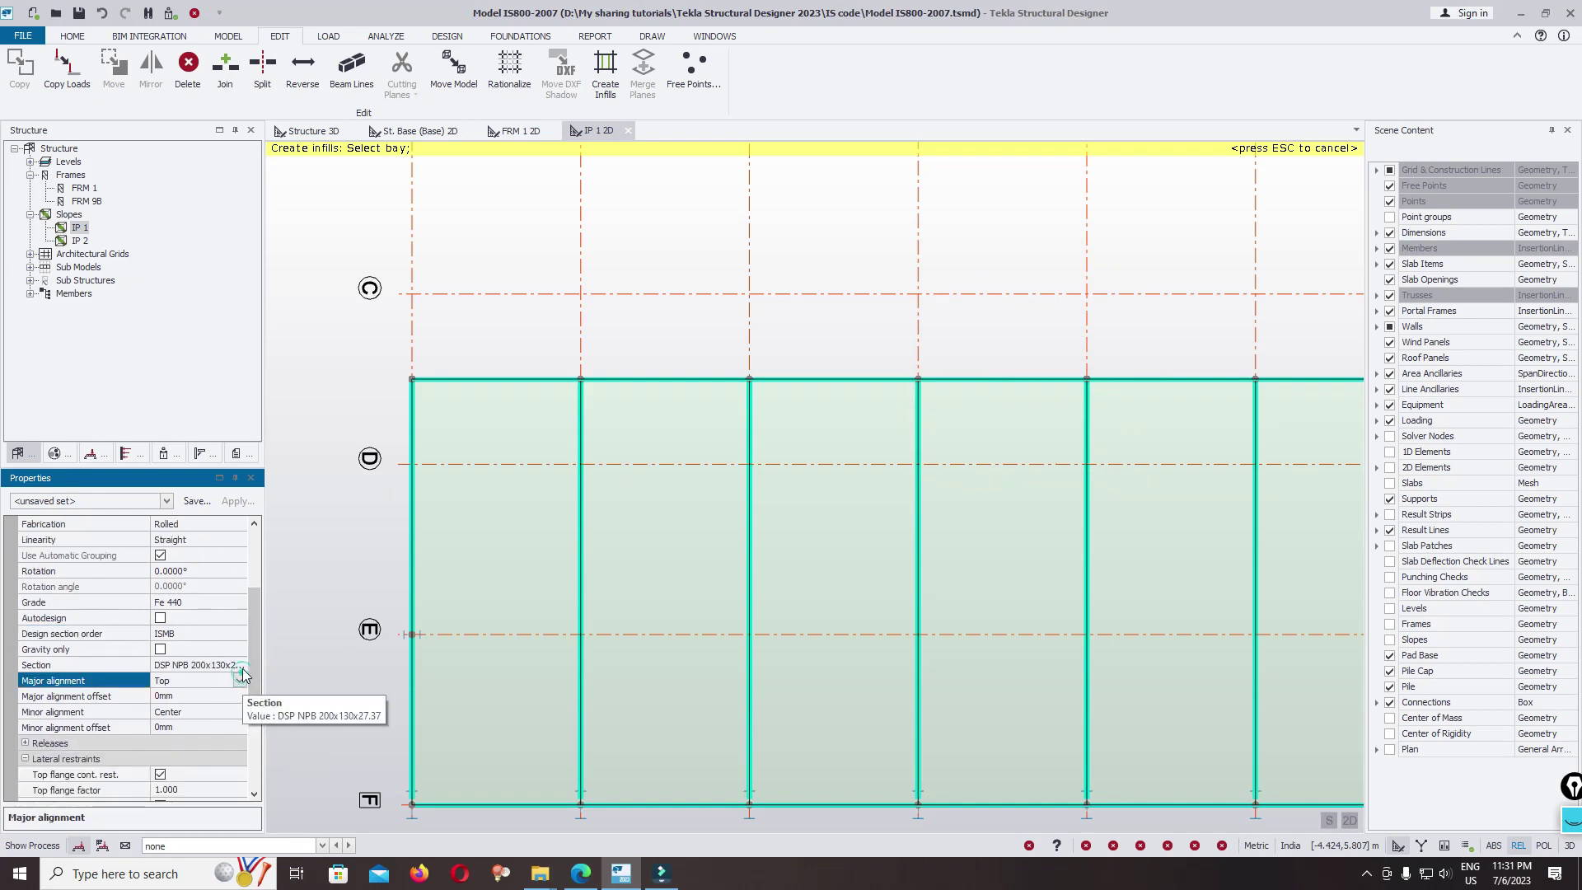
{"action": "left_click", "coordinate": [241, 666]}
{"action": "left_click", "coordinate": [241, 666]}
{"action": "left_click", "coordinate": [174, 711]}
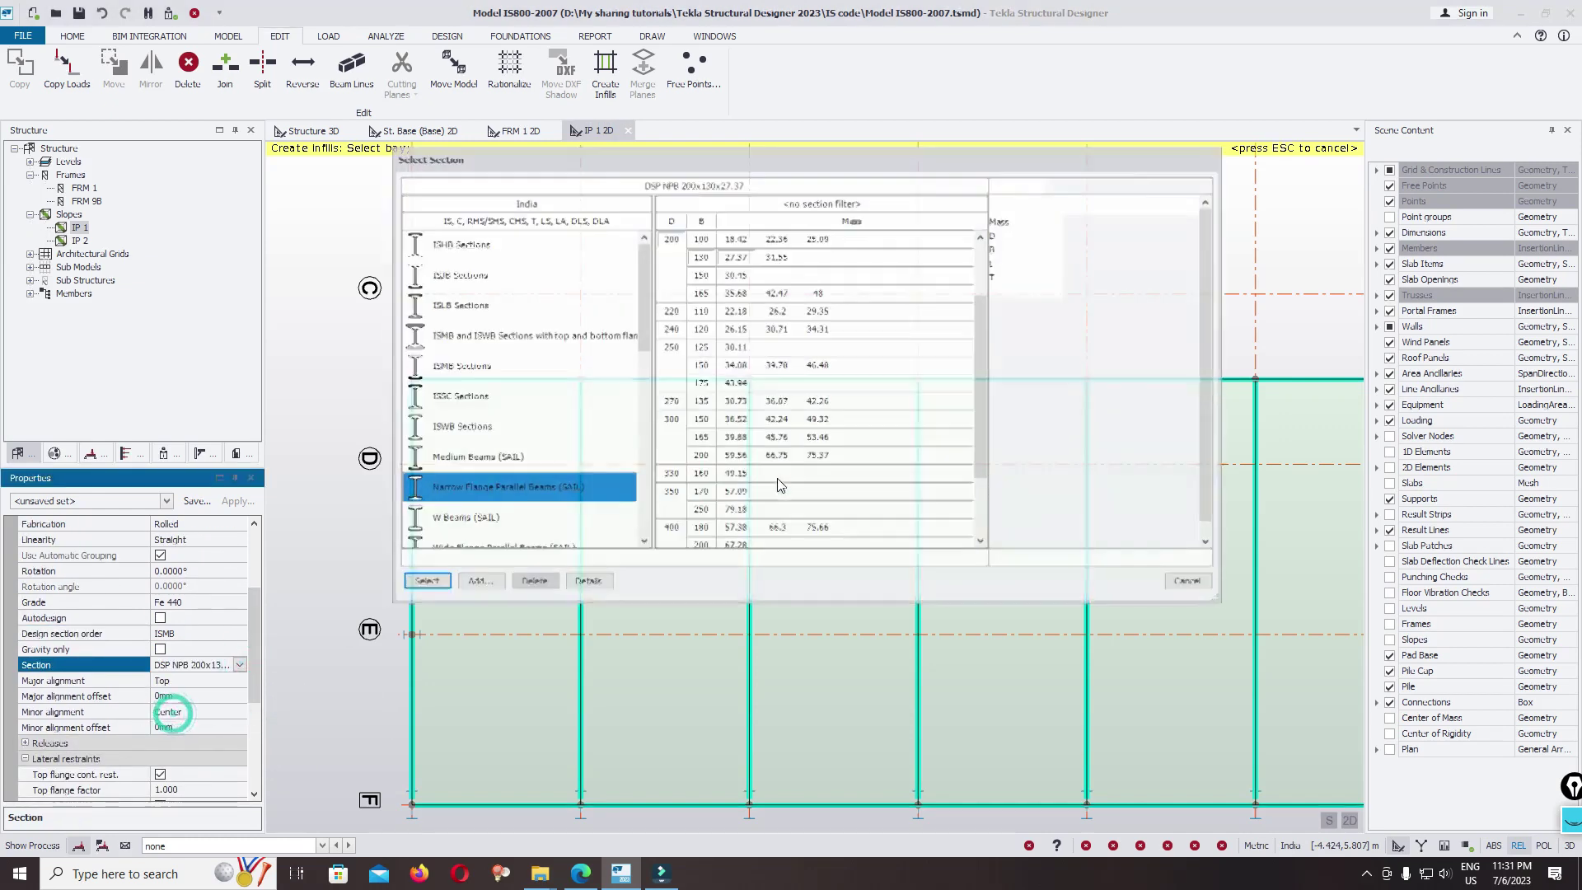
{"action": "scroll", "coordinate": [517, 410], "scroll_direction": "down", "scroll_amount": 2}
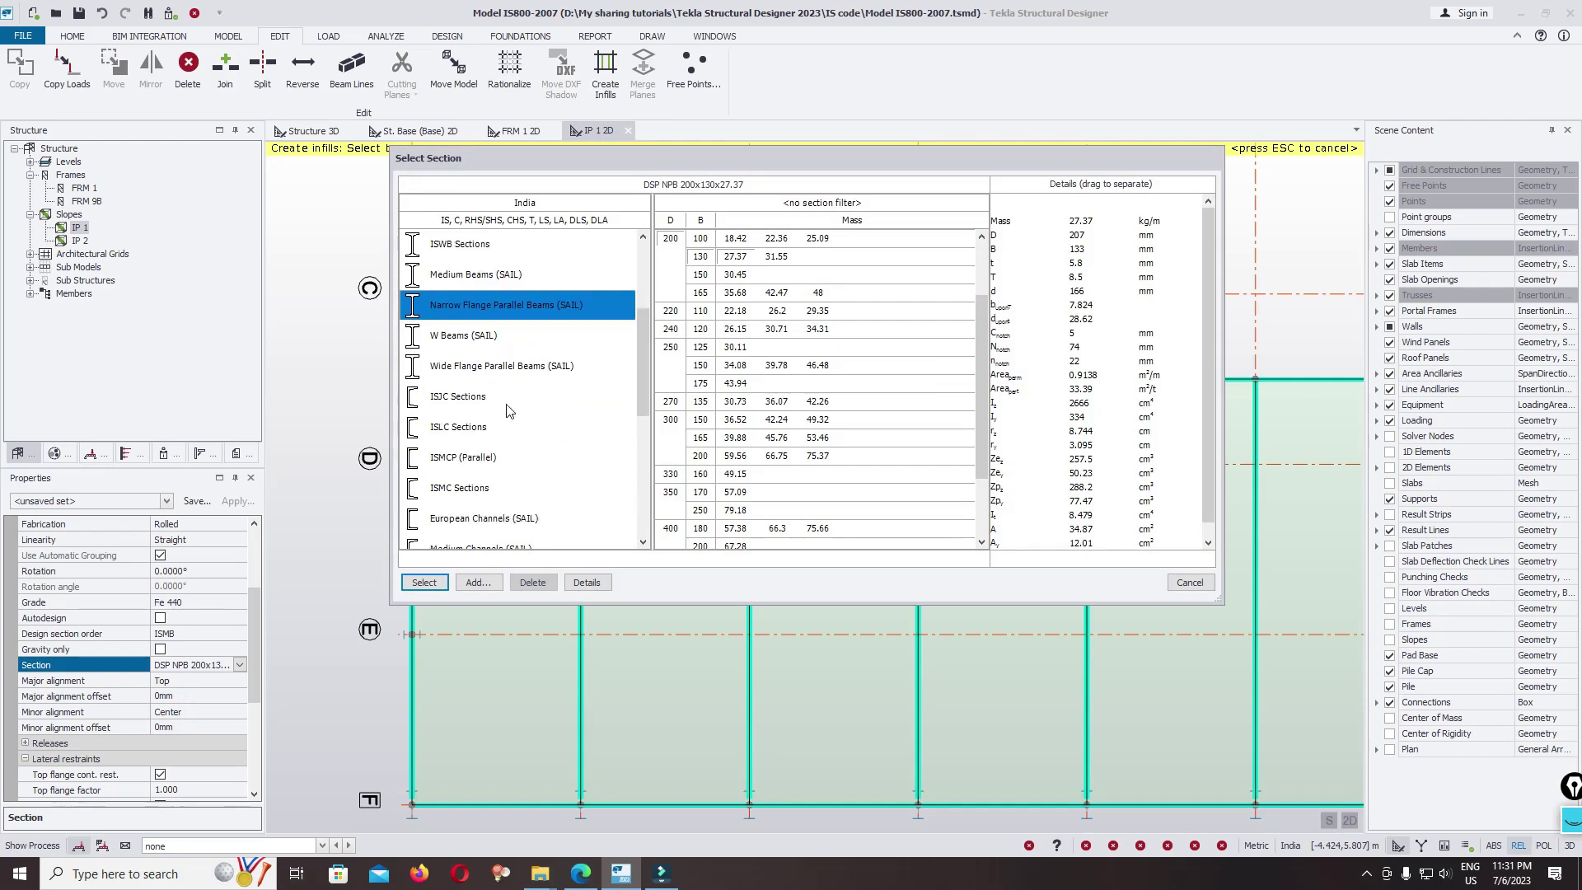
{"action": "left_click", "coordinate": [474, 397]}
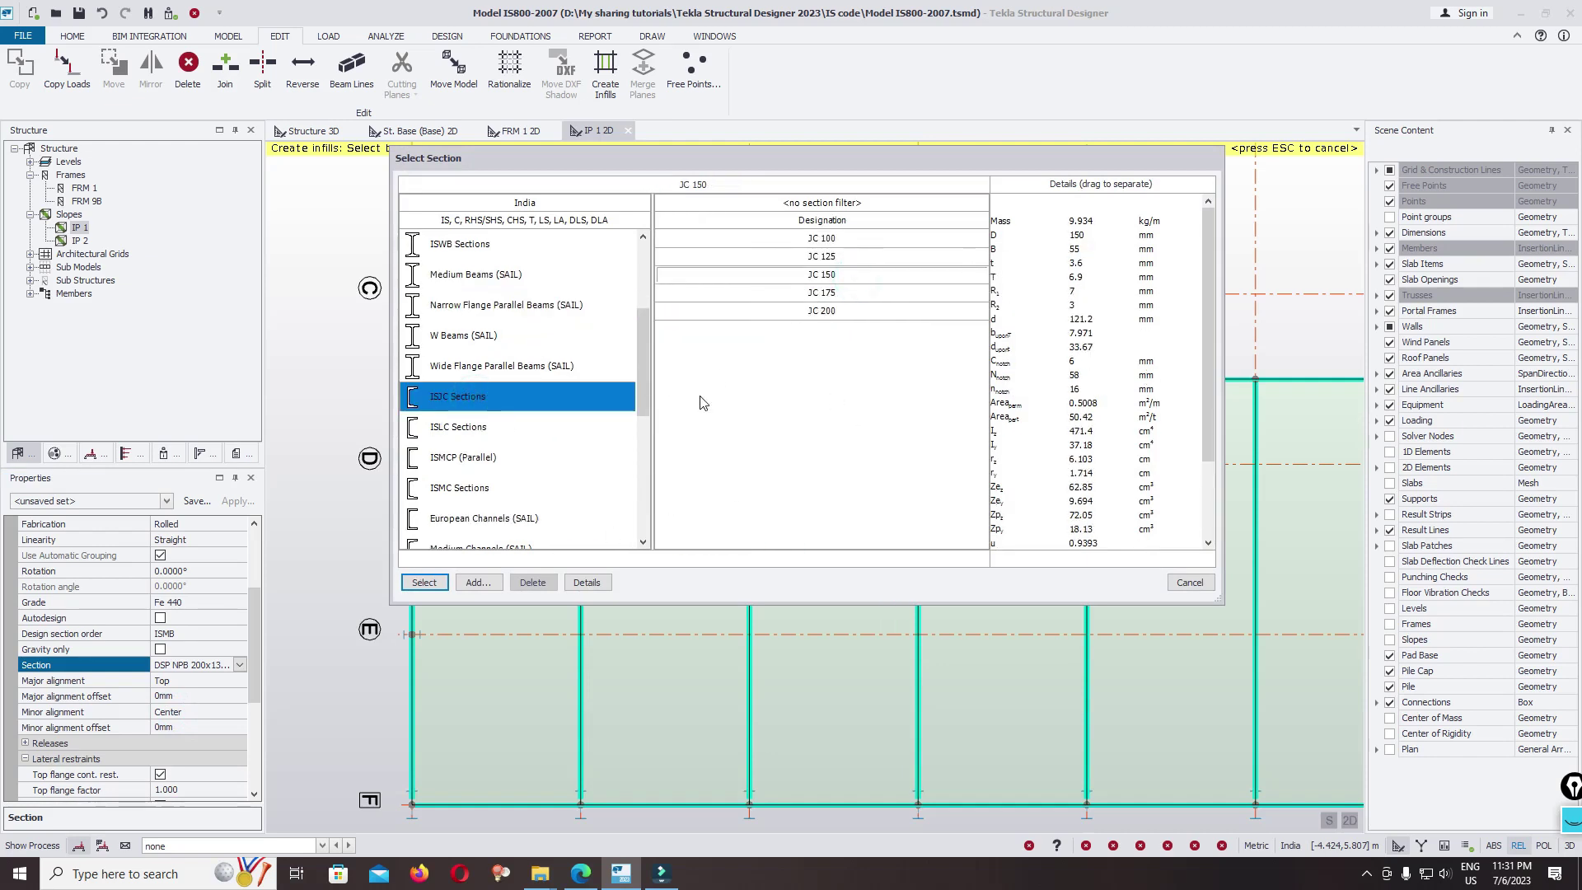
{"action": "left_click", "coordinate": [424, 583]}
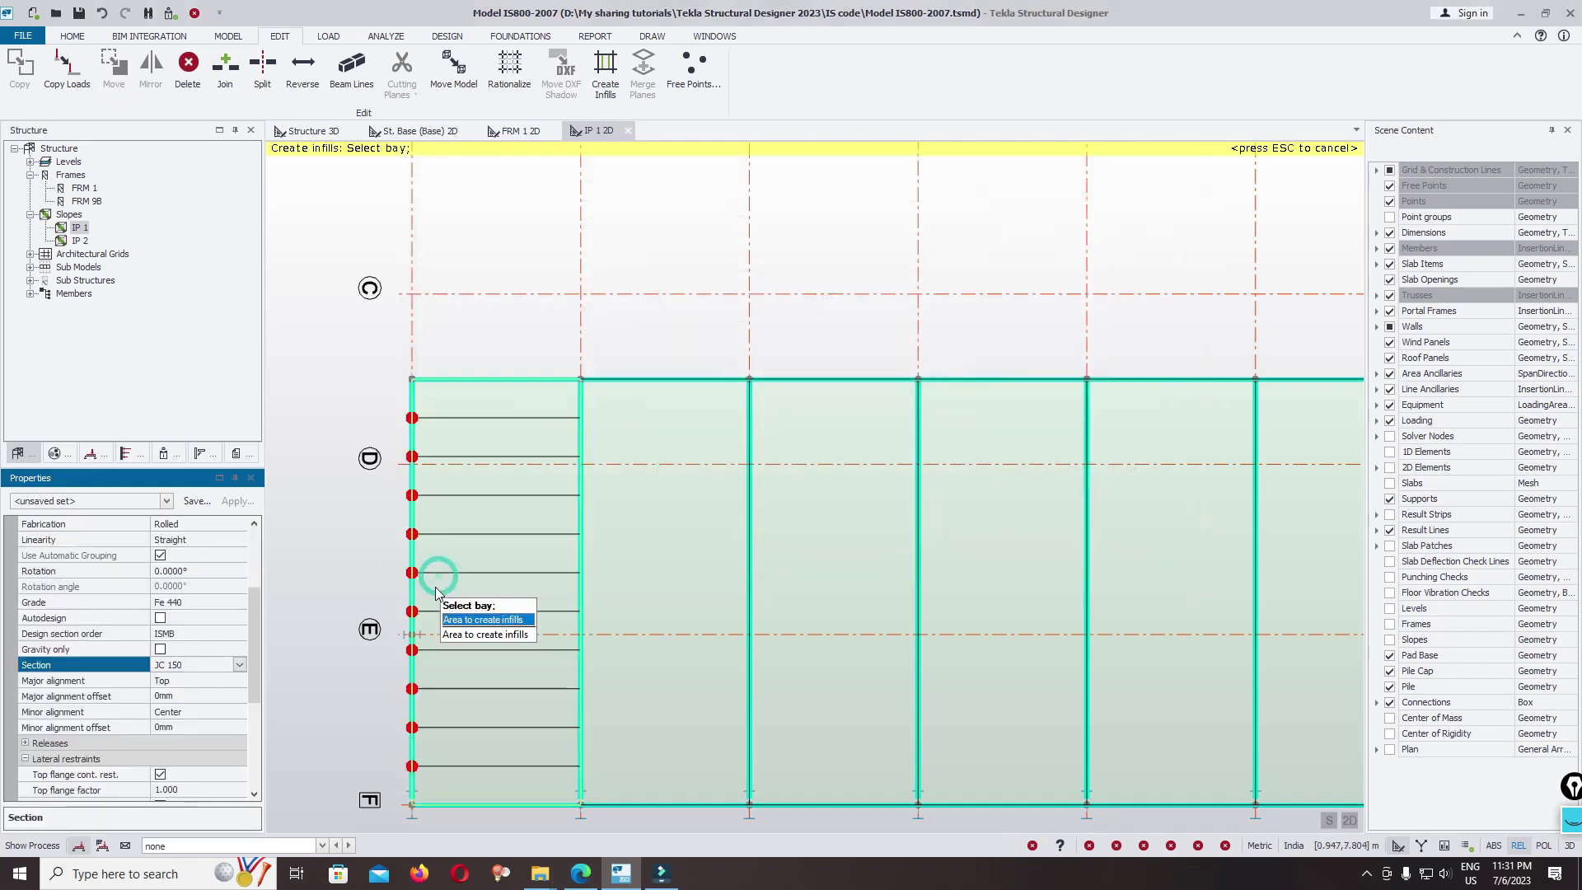
Add an Indian design section order named JC containing all the ISJC sections from JC 100 to JC 200
{"action": "left_click", "coordinate": [227, 634]}
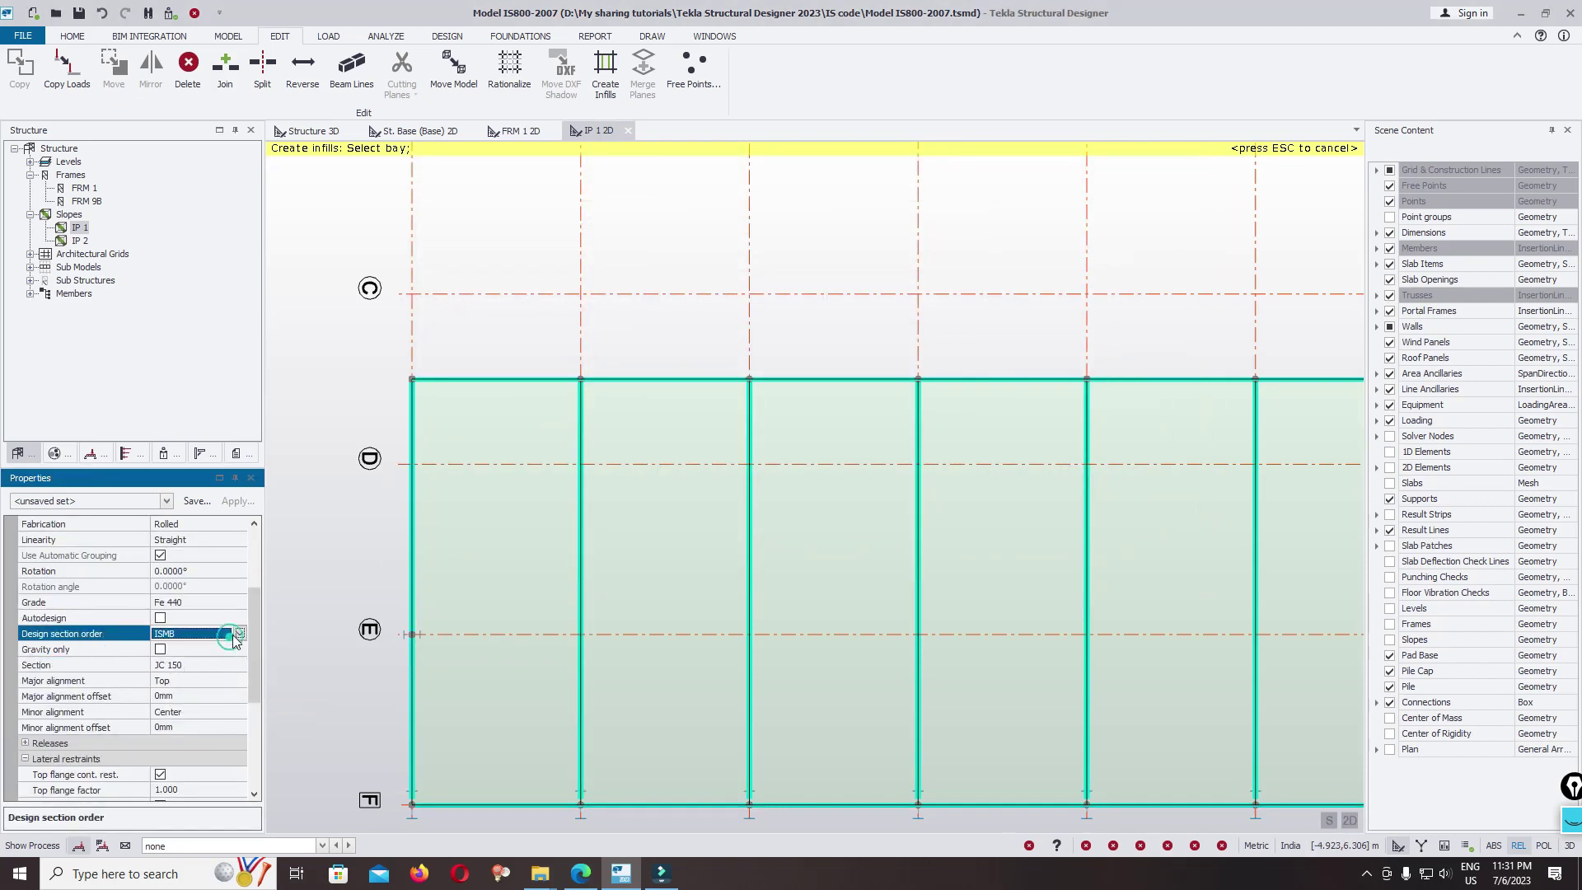
{"action": "left_click", "coordinate": [184, 682]}
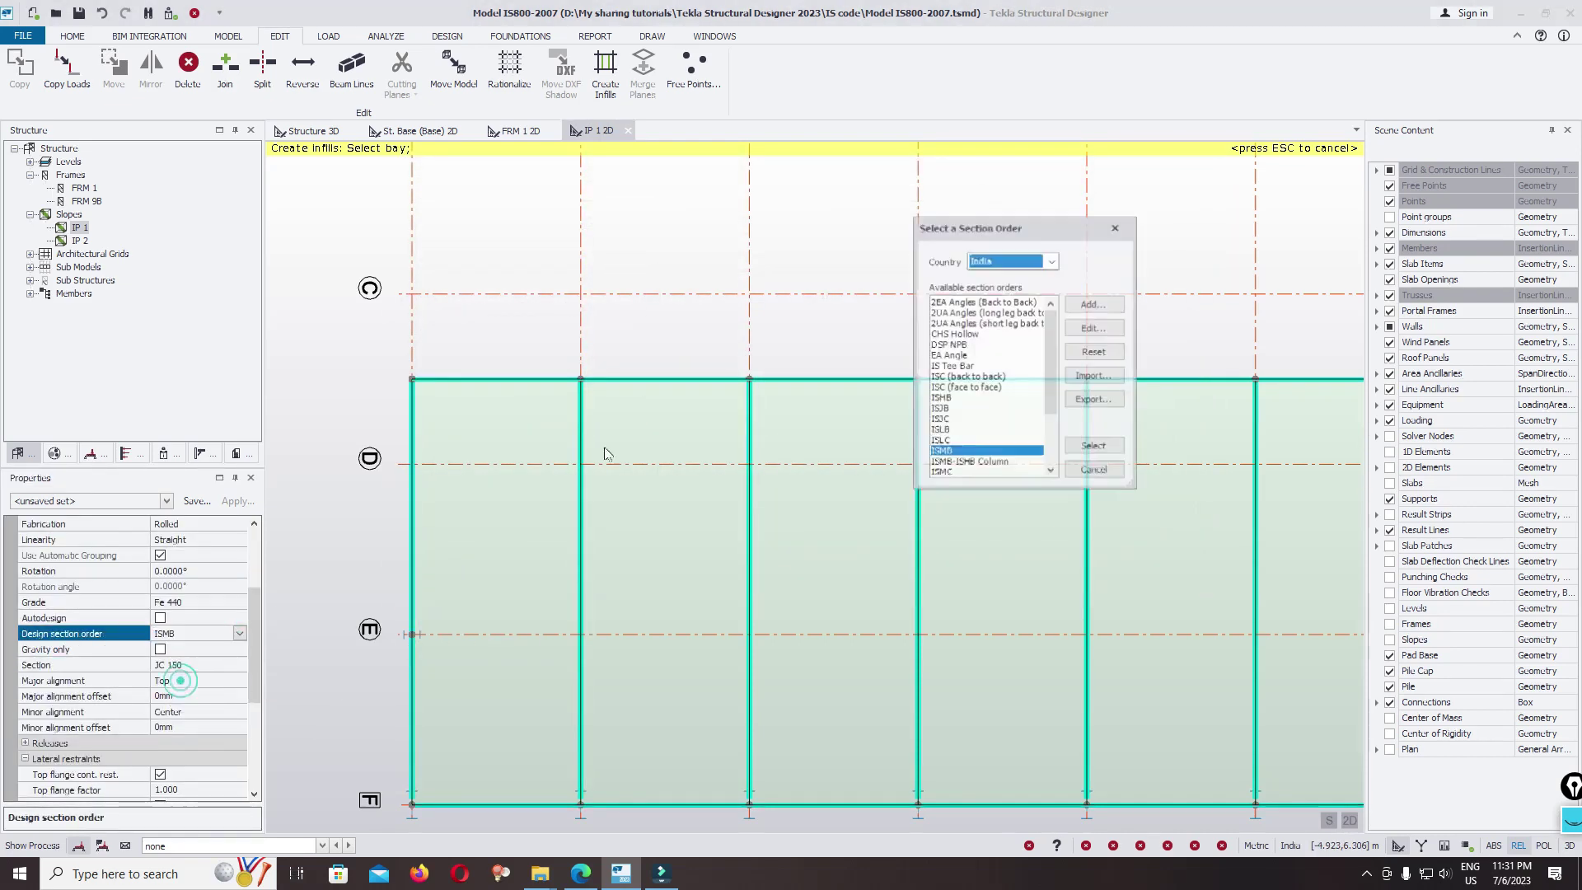
{"action": "left_click_drag", "start_coordinate": [1048, 366], "coordinate": [1050, 327]}
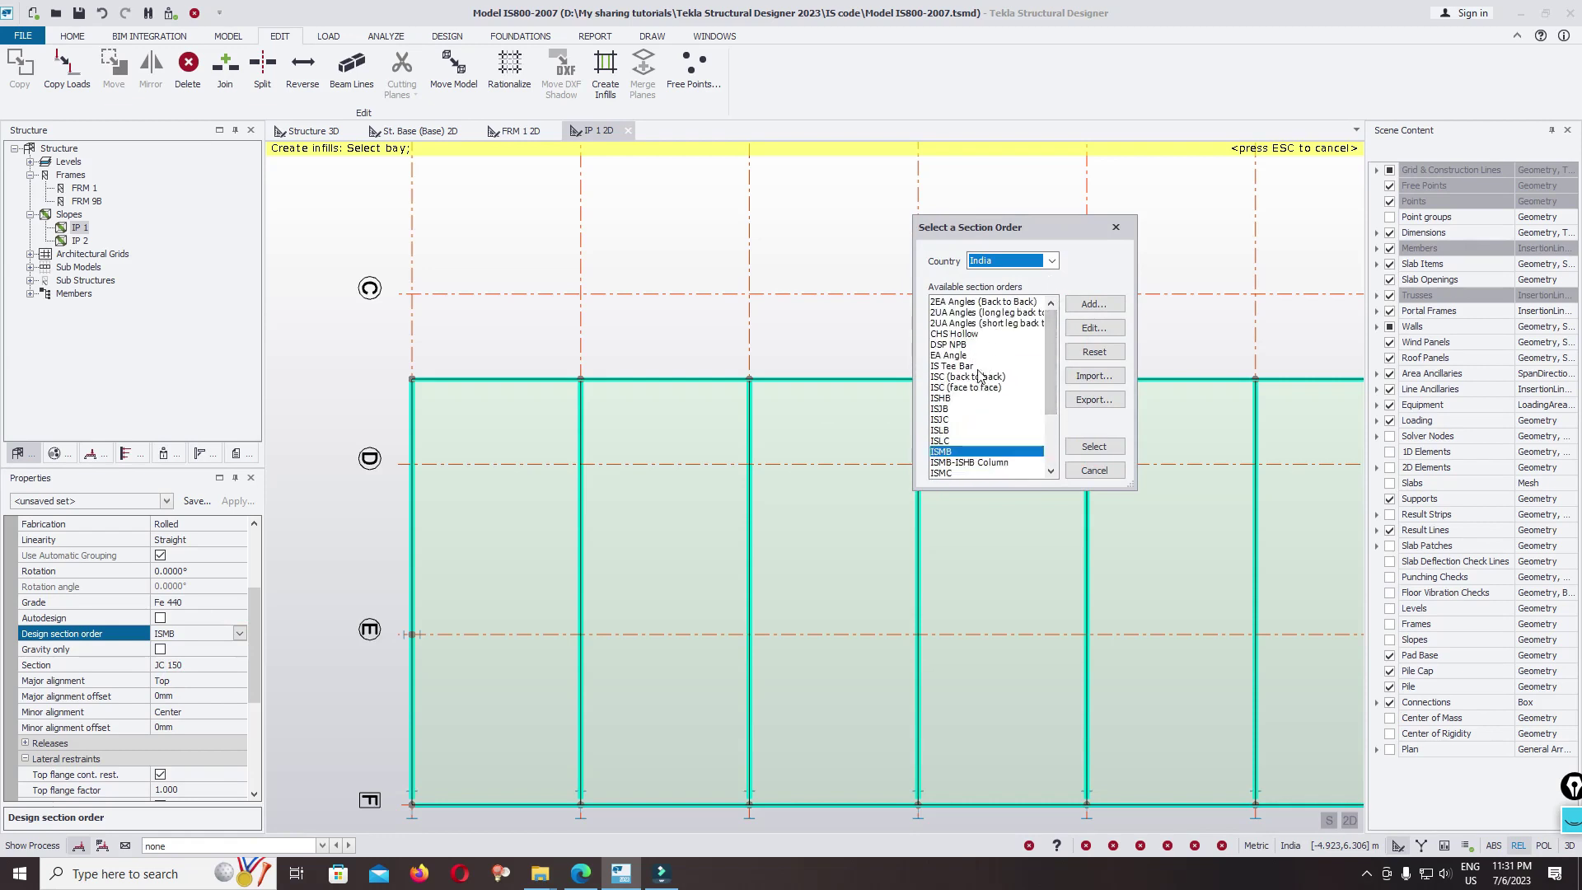
{"action": "left_click", "coordinate": [1094, 306]}
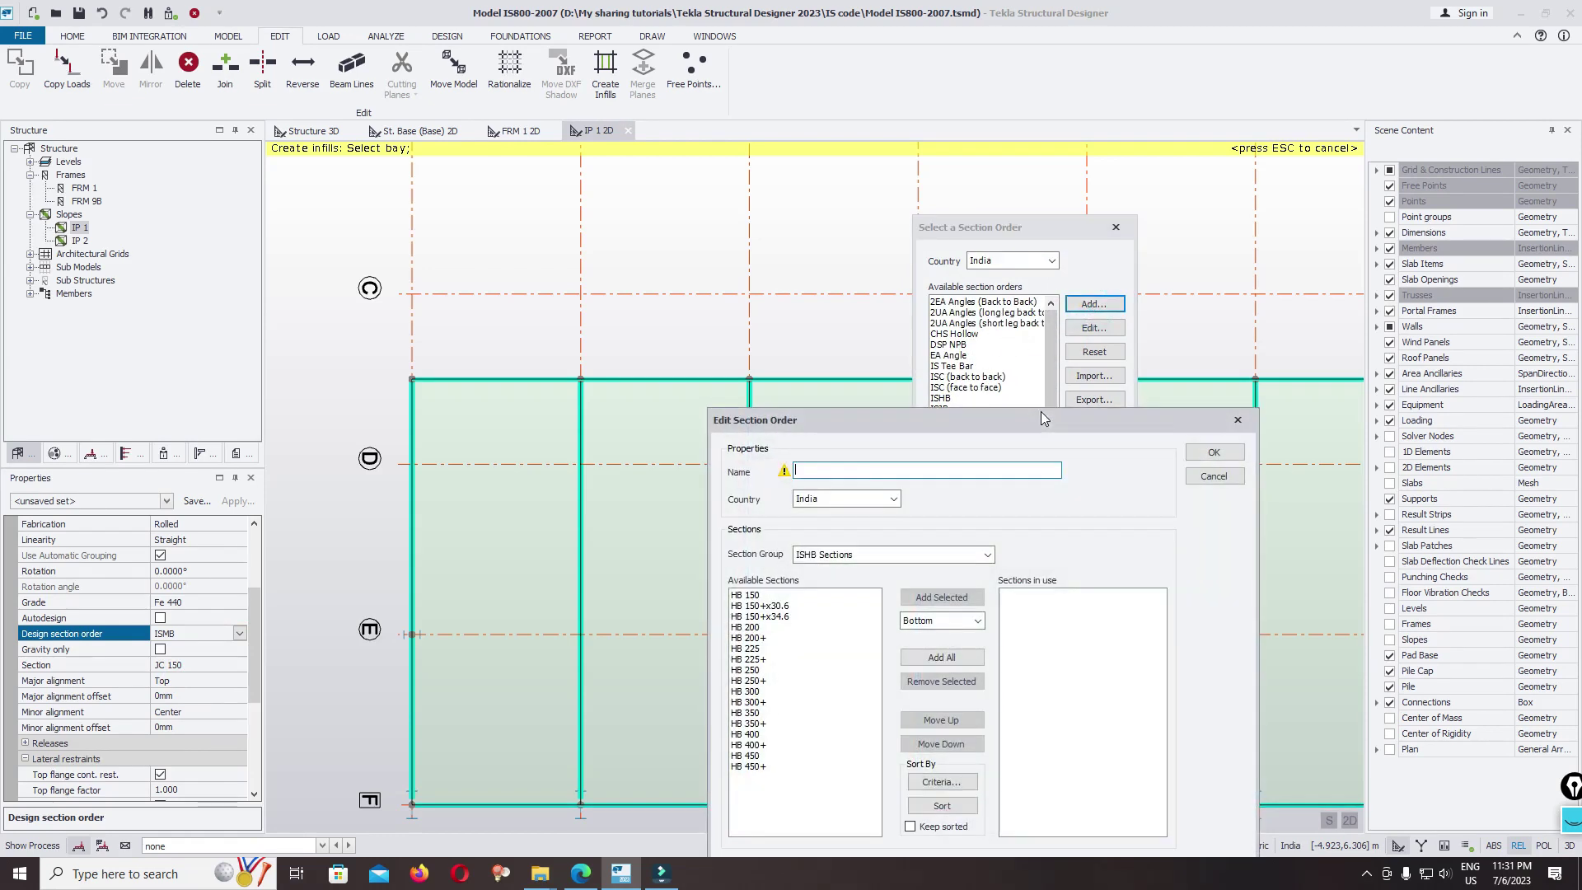
{"action": "left_click", "coordinate": [954, 557]}
{"action": "left_click", "coordinate": [948, 555]}
{"action": "left_click", "coordinate": [987, 557]}
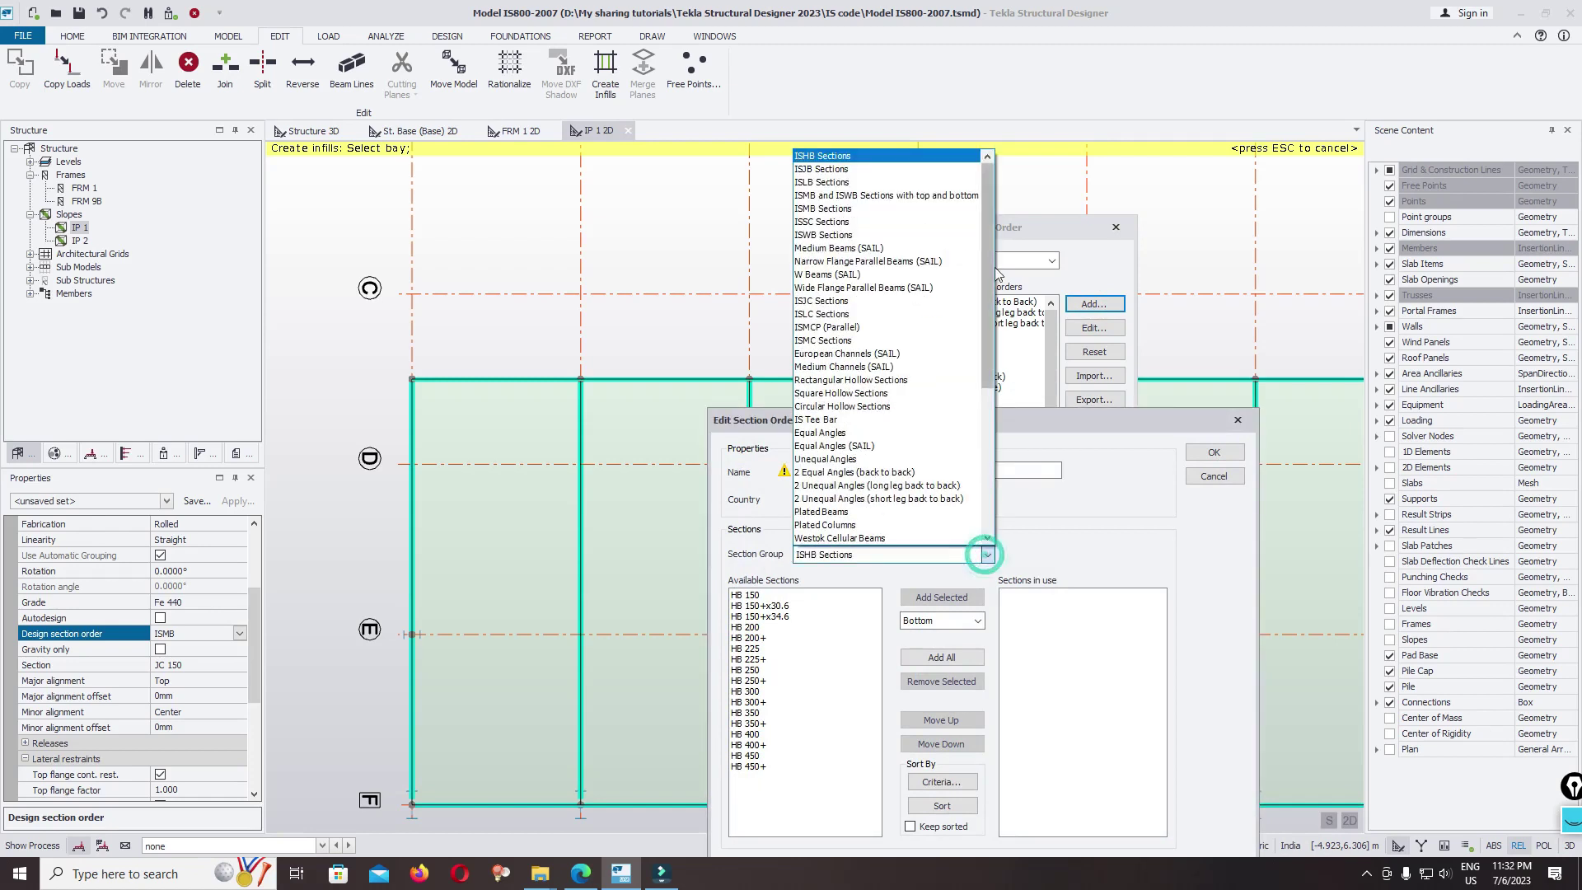
{"action": "left_click_drag", "start_coordinate": [980, 221], "coordinate": [992, 393]}
{"action": "left_click_drag", "start_coordinate": [992, 462], "coordinate": [976, 268]}
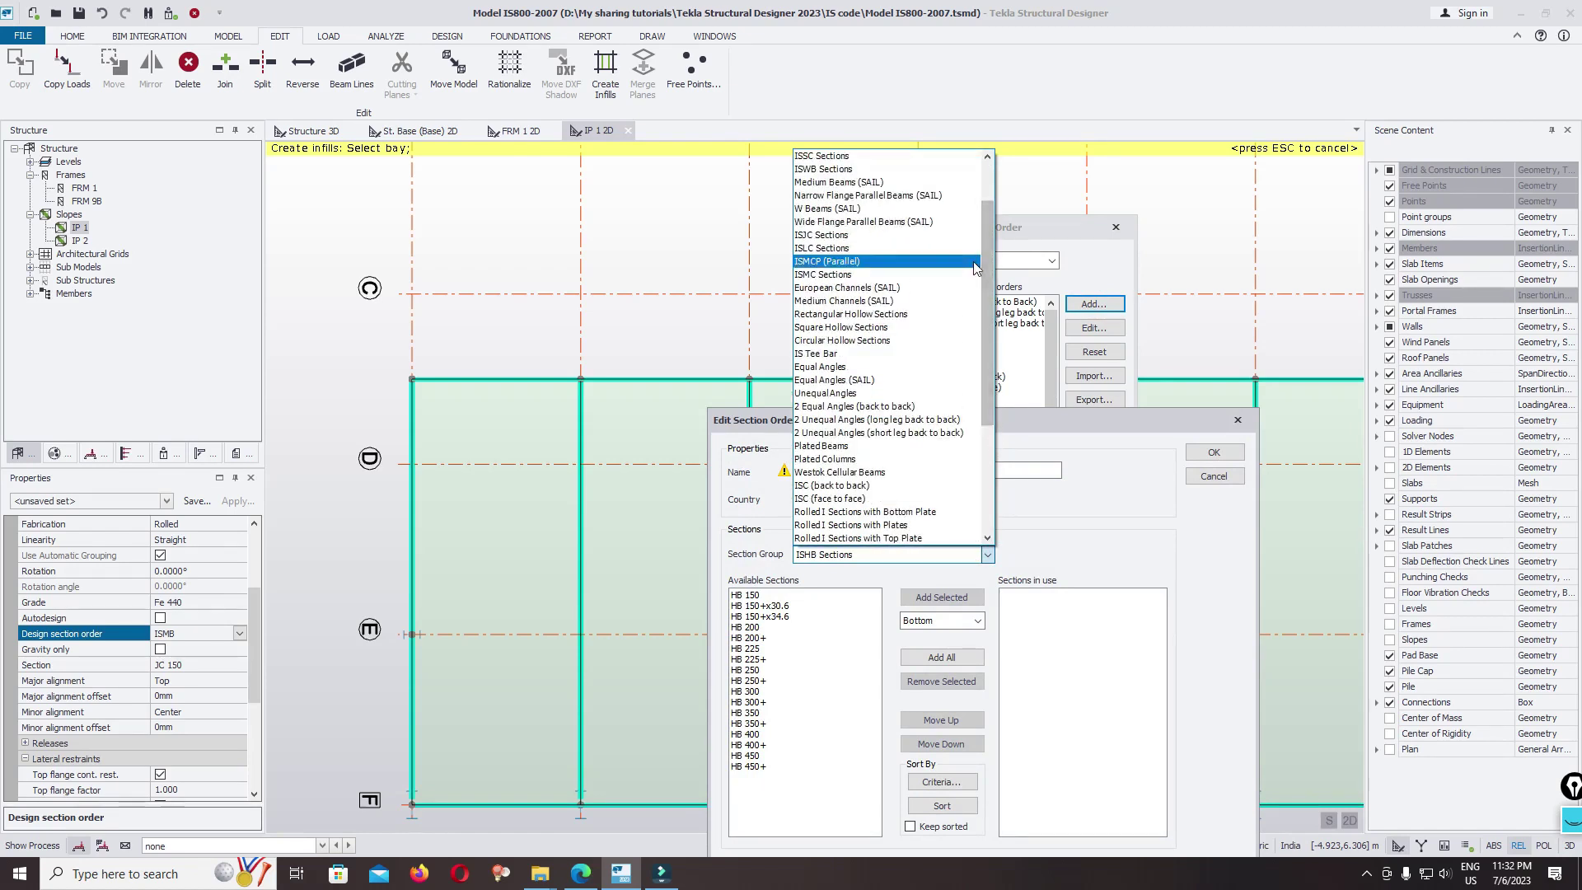
{"action": "left_click", "coordinate": [862, 236]}
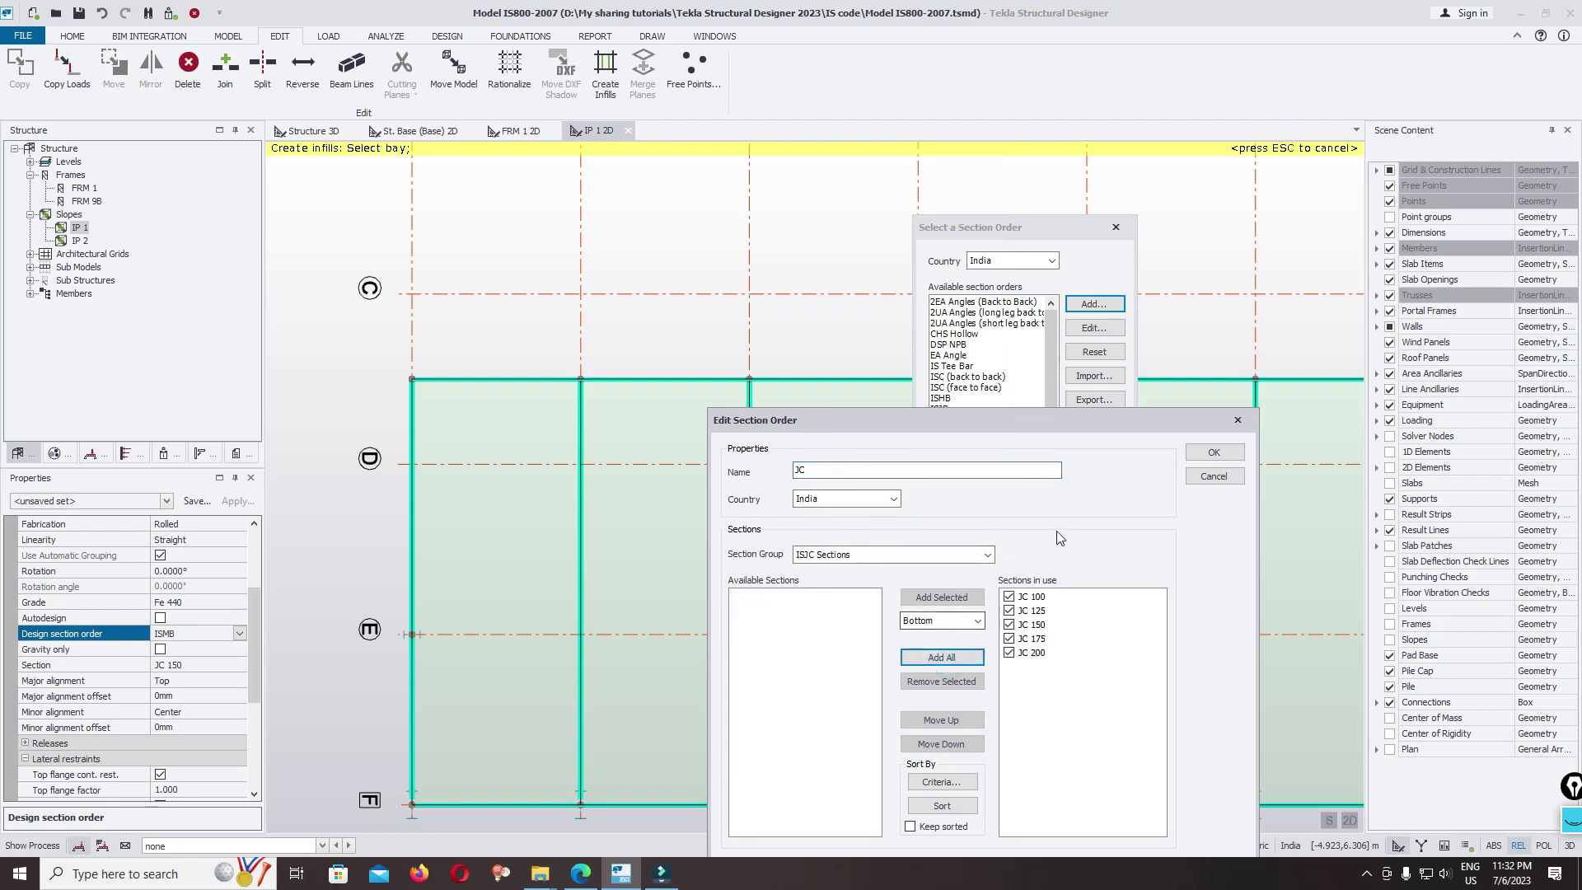
{"action": "left_click", "coordinate": [1205, 459]}
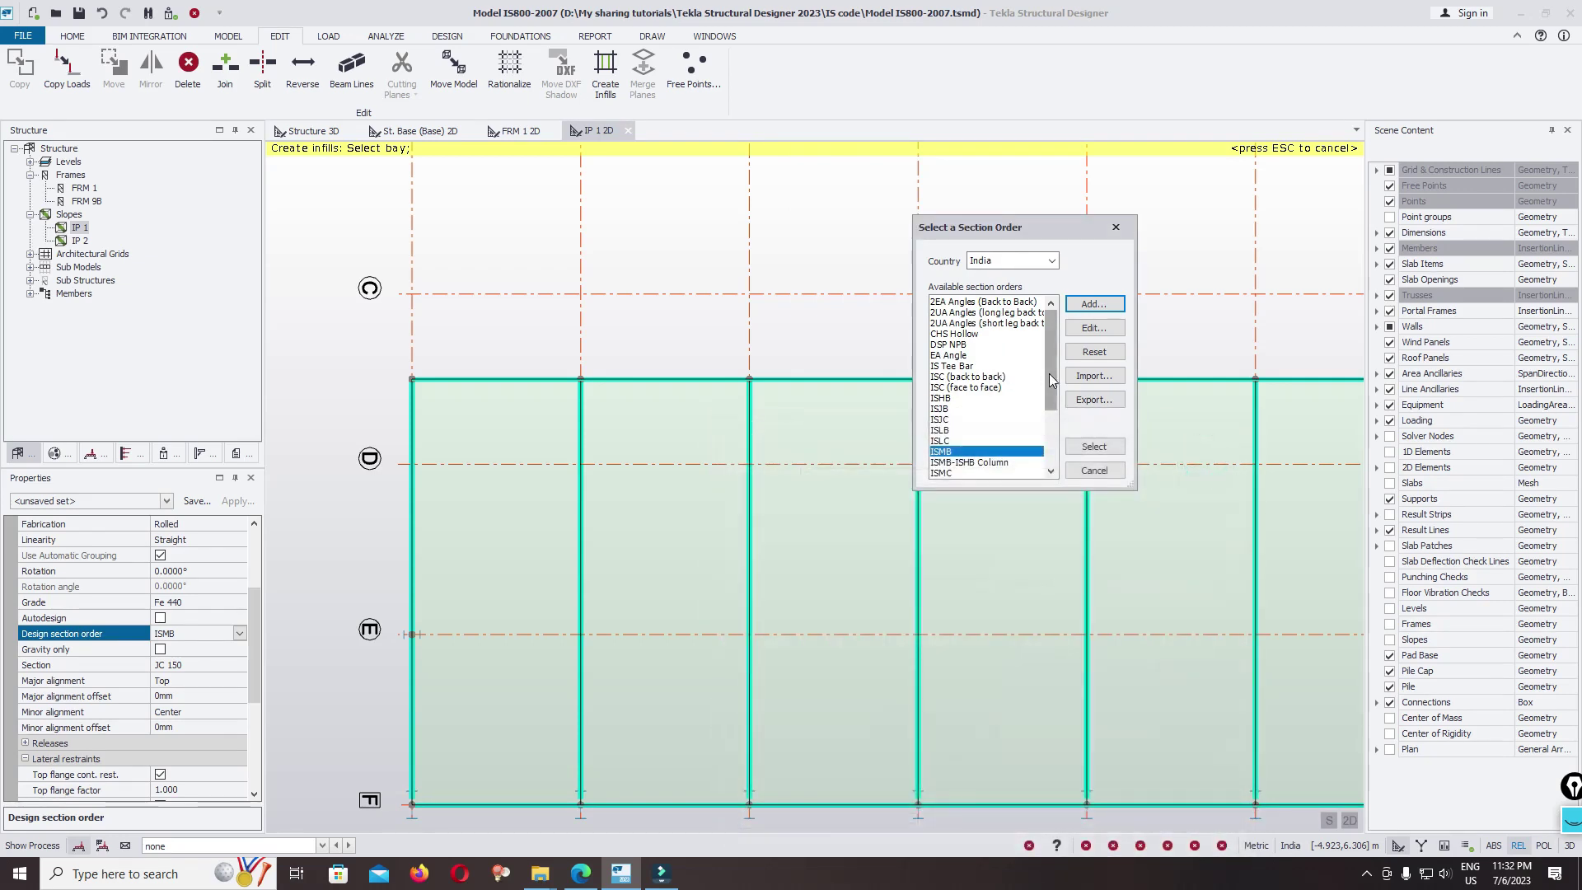
Assign the JC section order to the infill beams
{"action": "scroll", "coordinate": [1050, 379], "scroll_direction": "down", "scroll_amount": 3}
{"action": "left_click", "coordinate": [956, 473]}
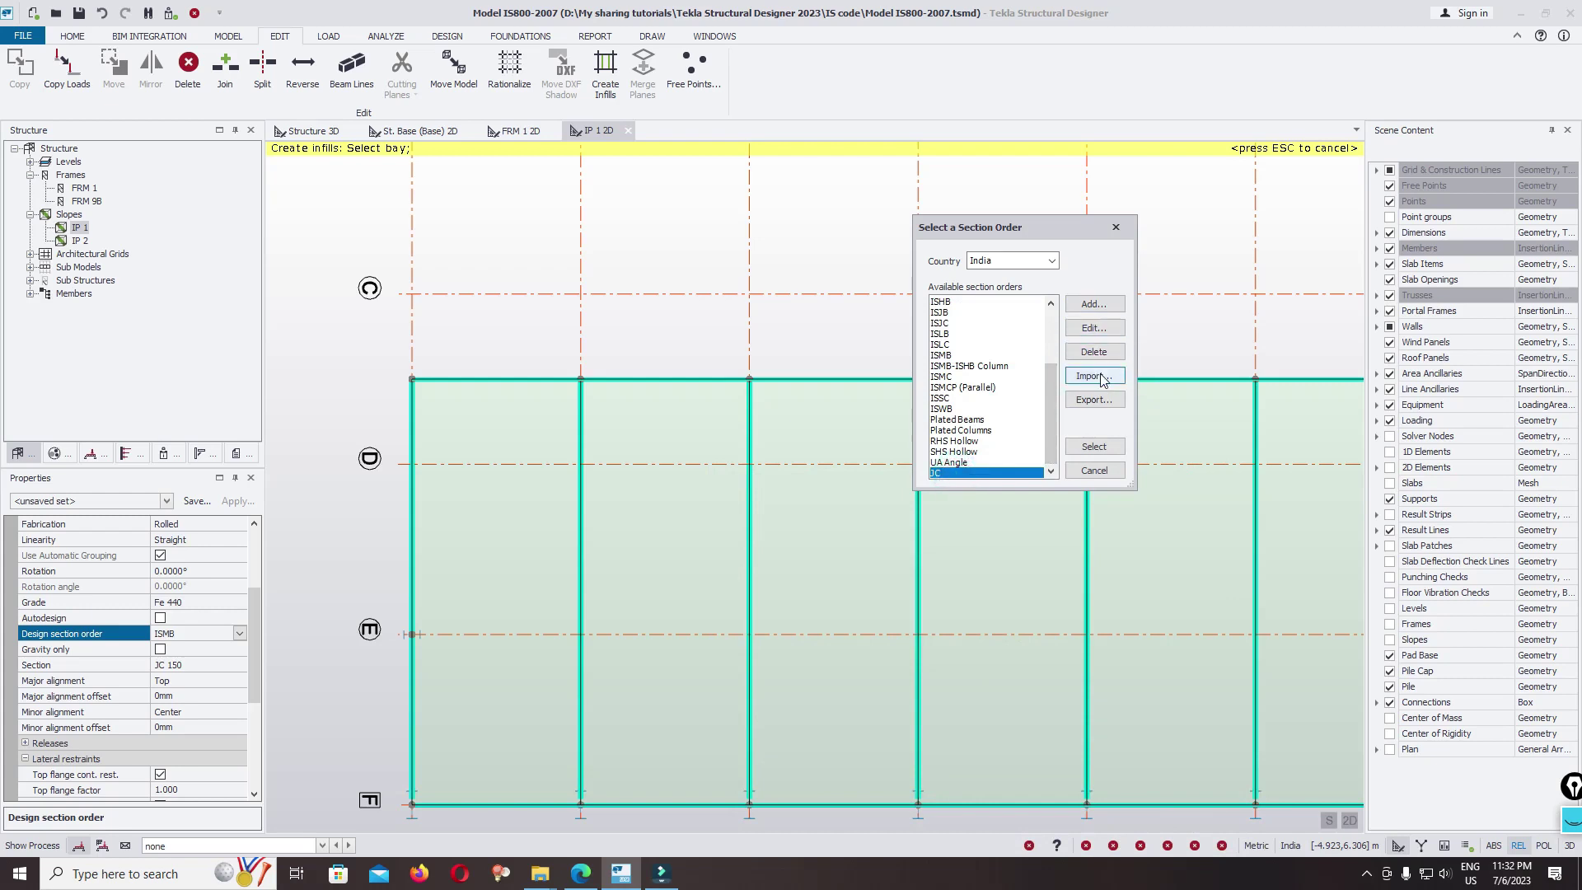
{"action": "left_click", "coordinate": [1117, 452]}
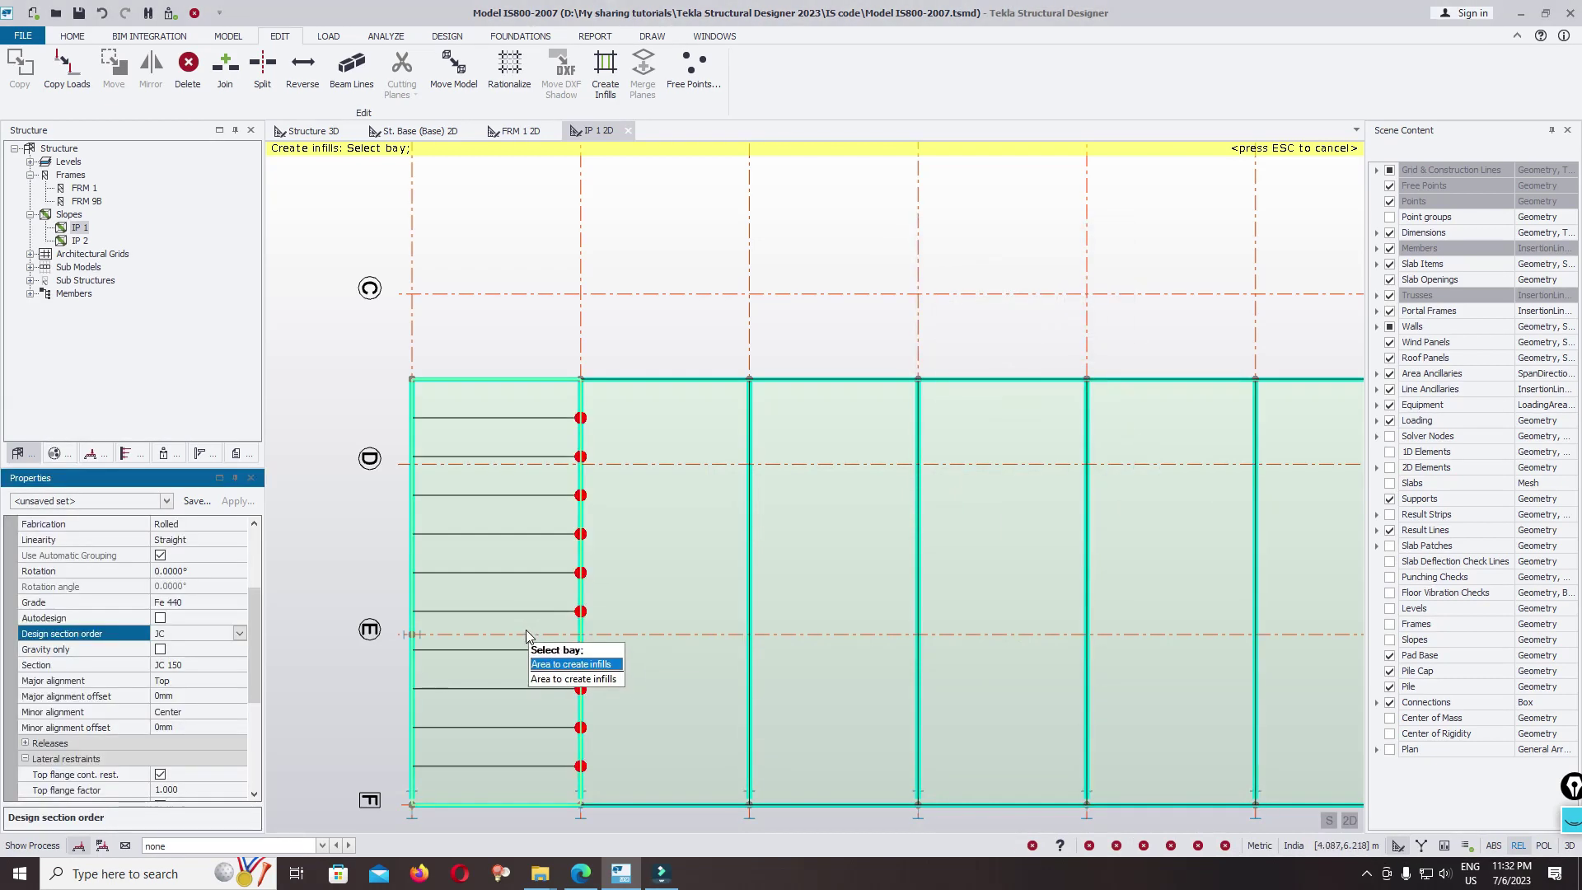
Turn off the continuous top flange restraint for the infill beams
{"action": "scroll", "coordinate": [260, 665], "scroll_direction": "down", "scroll_amount": 2}
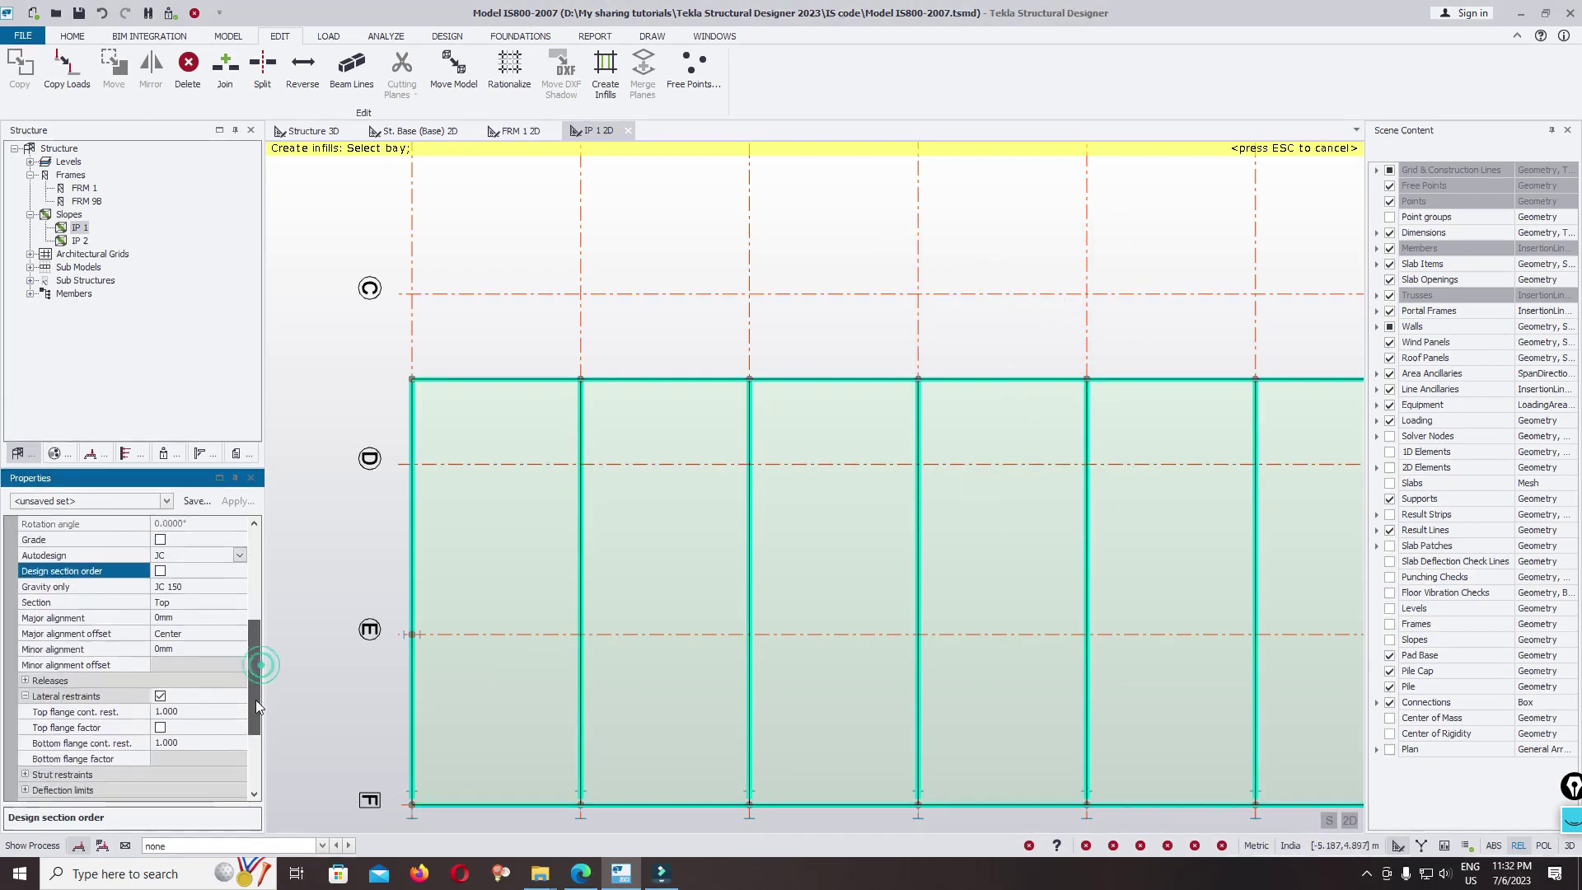
{"action": "left_click", "coordinate": [147, 681]}
{"action": "left_click", "coordinate": [160, 680]}
{"action": "scroll", "coordinate": [300, 618], "scroll_direction": "down", "scroll_amount": 1}
{"action": "scroll", "coordinate": [473, 545], "scroll_direction": "up", "scroll_amount": 2}
{"action": "scroll", "coordinate": [574, 509], "scroll_direction": "down", "scroll_amount": 2}
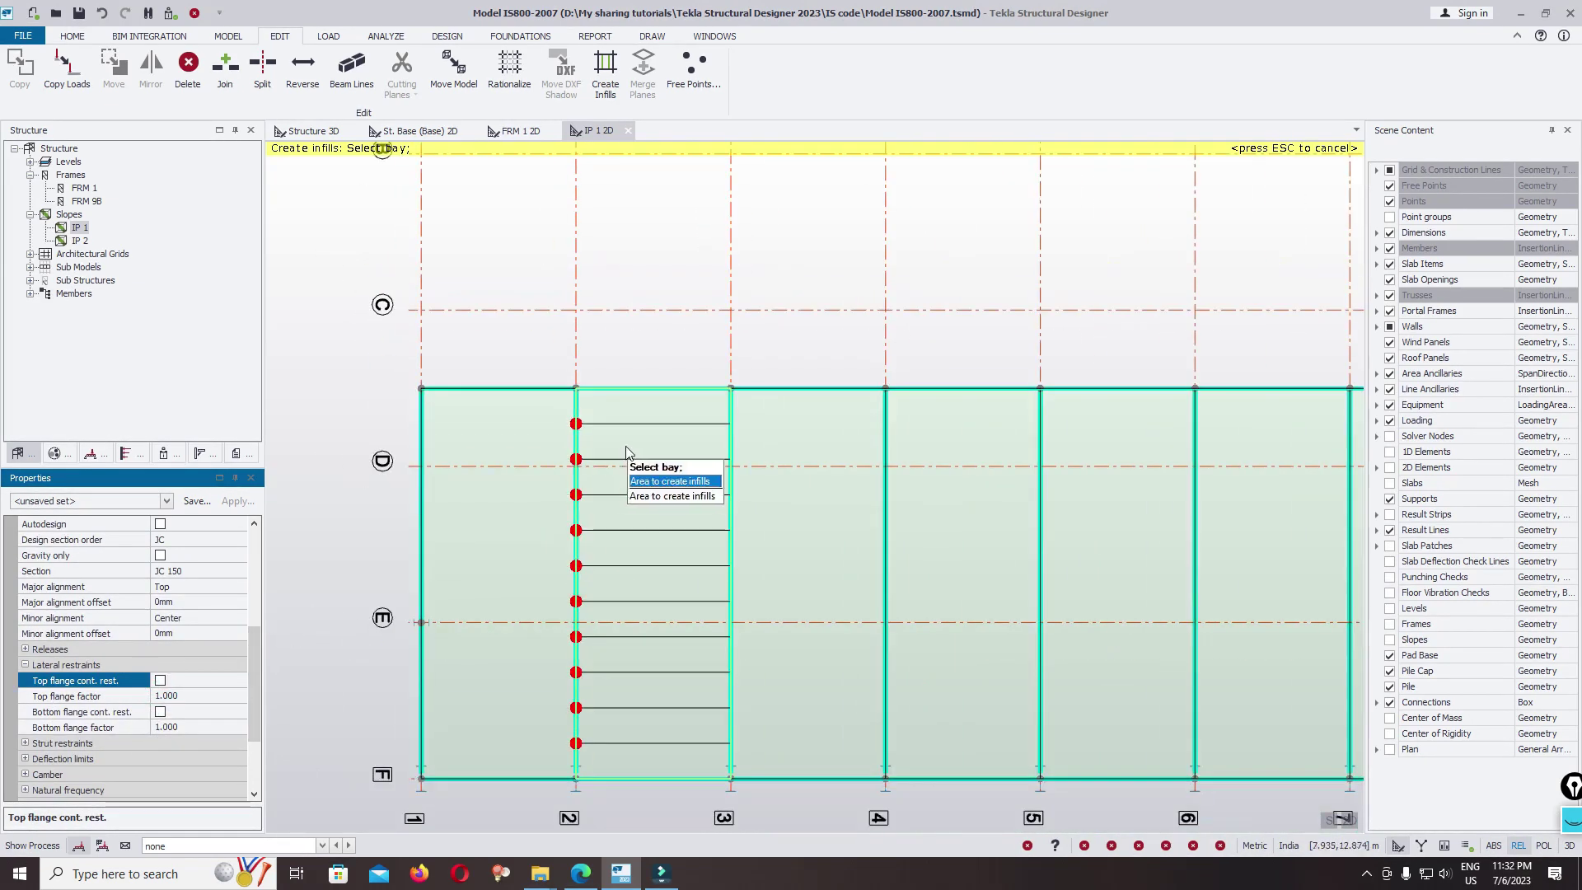
{"action": "left_click", "coordinate": [485, 521]}
{"action": "scroll", "coordinate": [487, 528], "scroll_direction": "down", "scroll_amount": 1}
{"action": "left_click", "coordinate": [499, 527]}
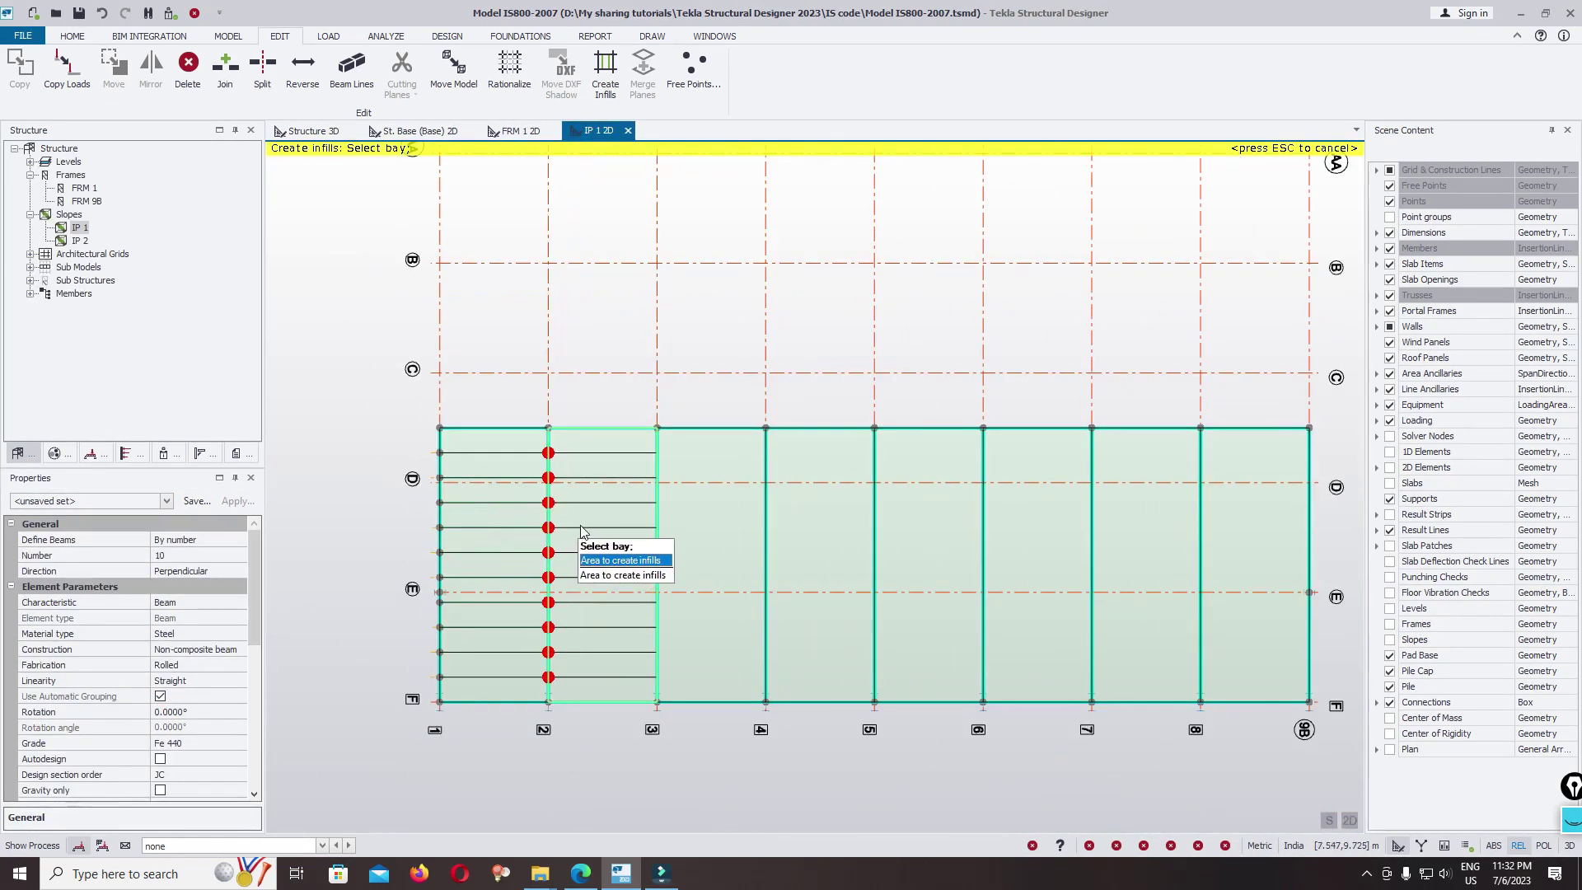
{"action": "left_click", "coordinate": [581, 528]}
{"action": "key", "text": "Escape"}
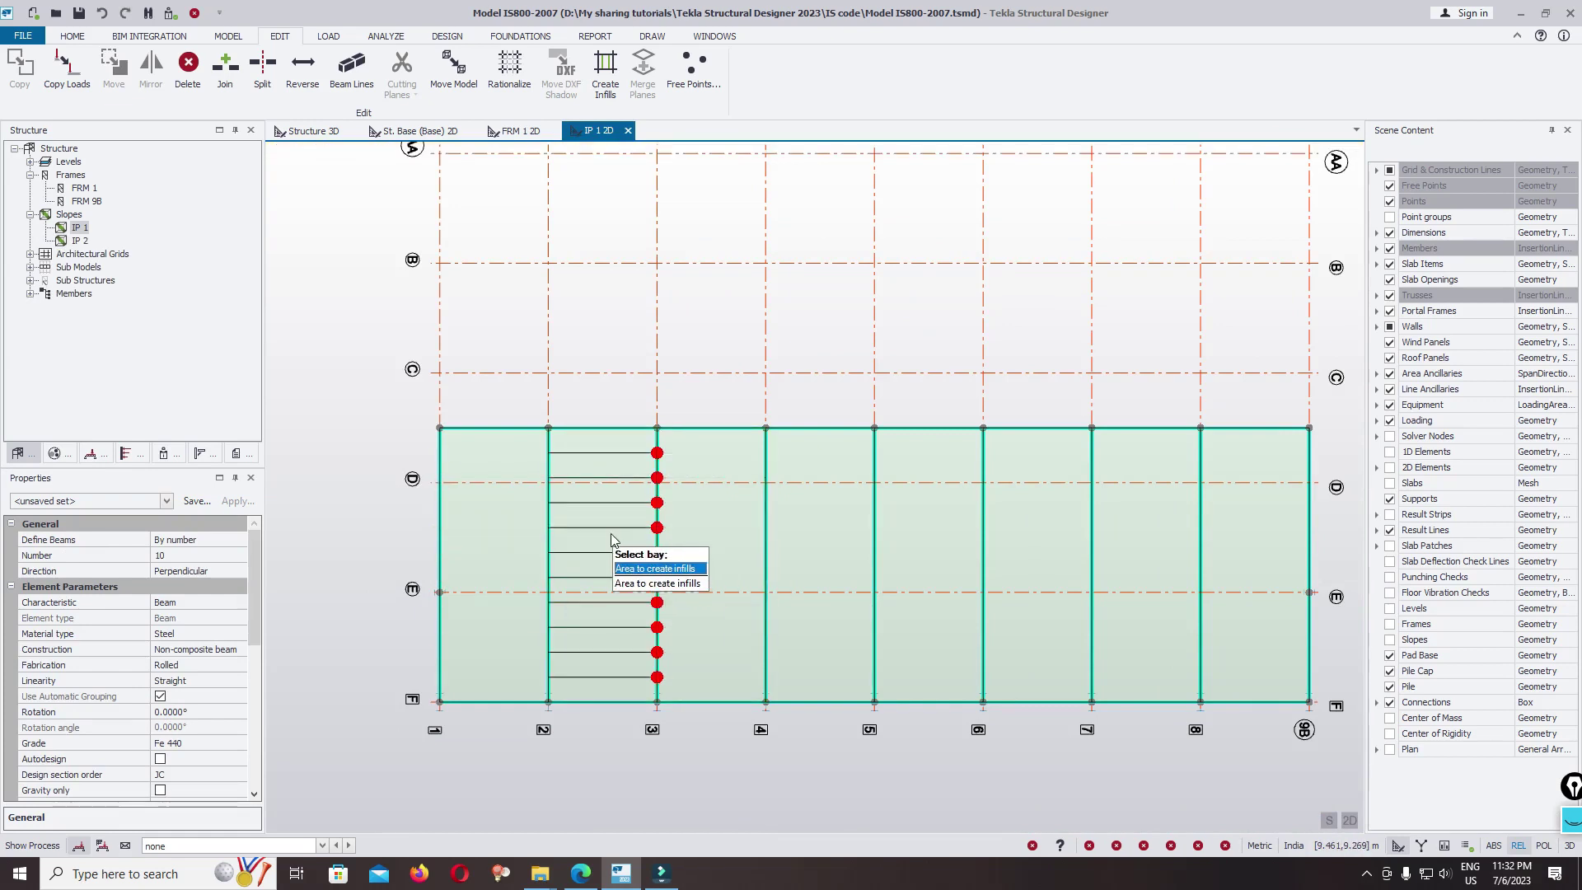
Set the major alignment of the infill beams to Bottom
{"action": "scroll", "coordinate": [254, 602], "scroll_direction": "down", "scroll_amount": 3}
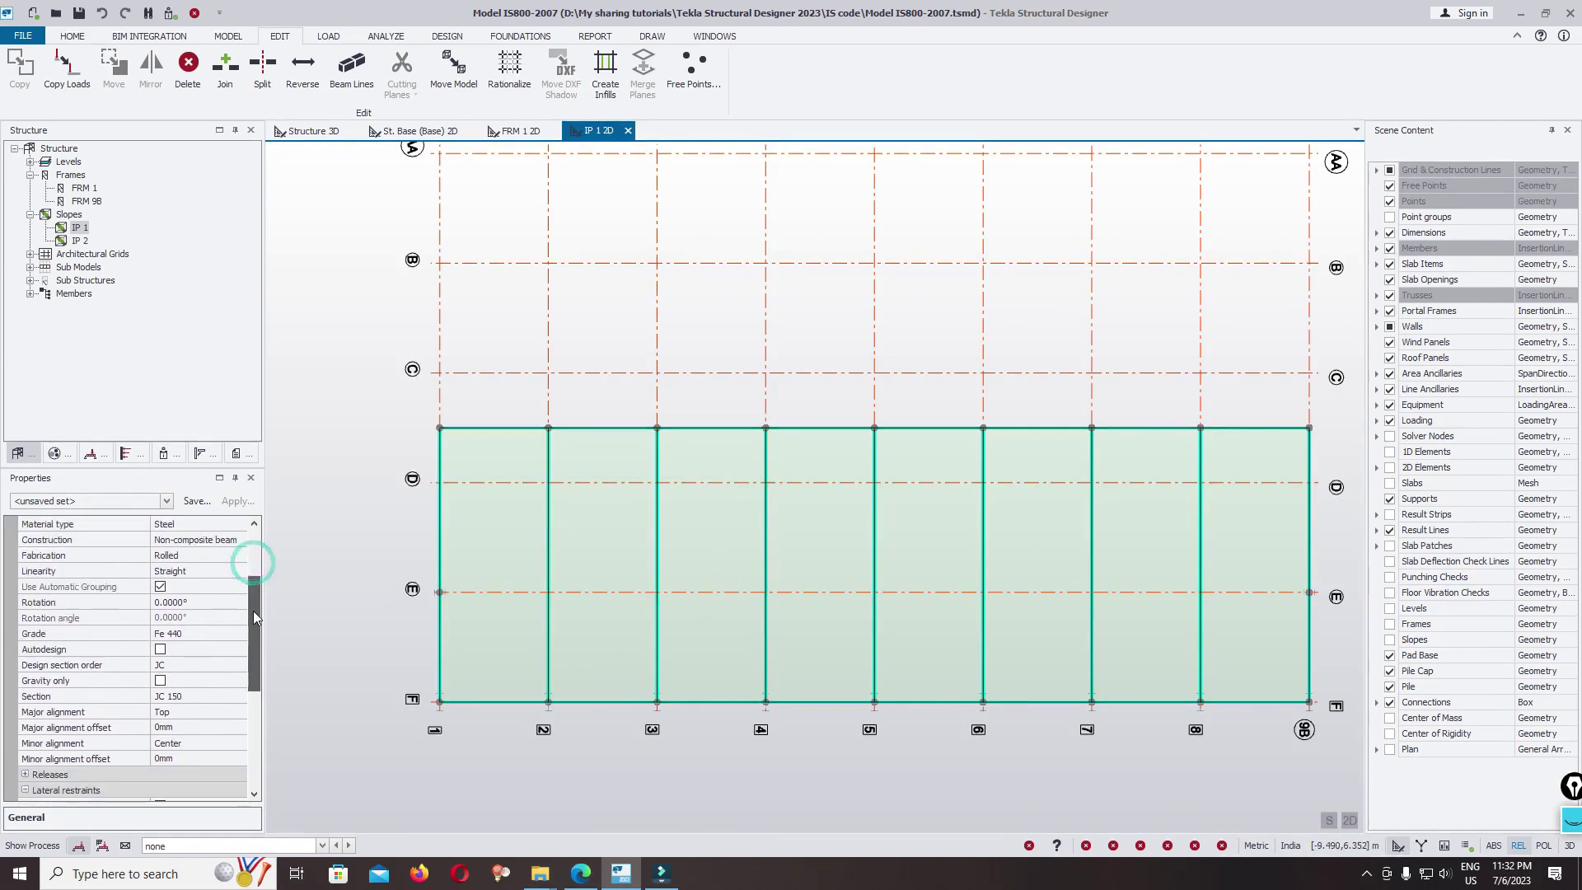
{"action": "scroll", "coordinate": [254, 612], "scroll_direction": "down", "scroll_amount": 1}
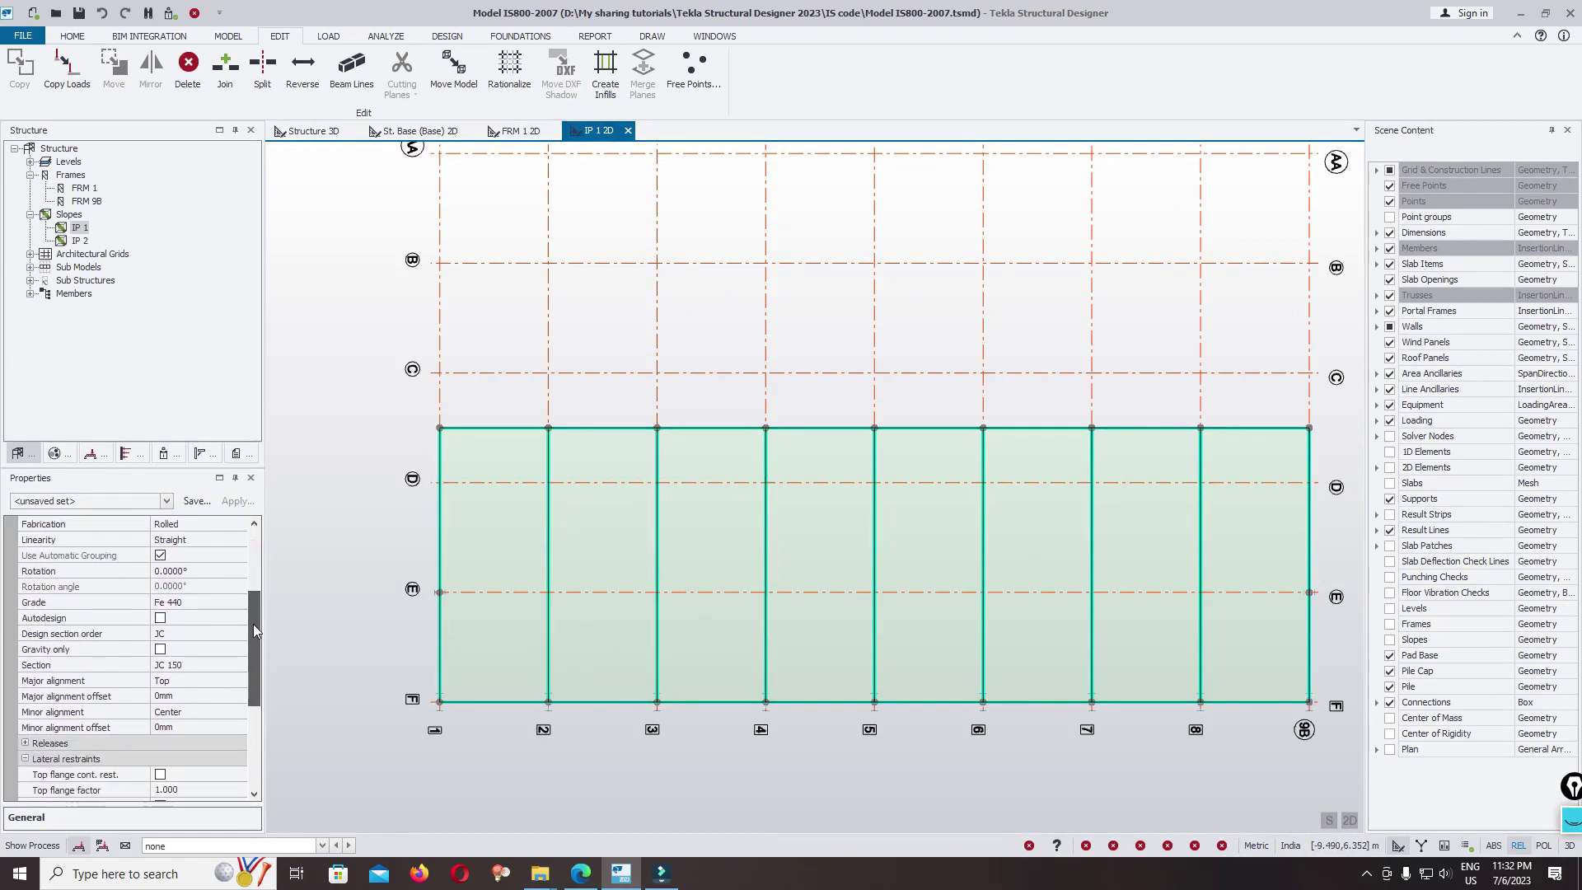
{"action": "left_click", "coordinate": [190, 681]}
{"action": "left_click", "coordinate": [238, 681]}
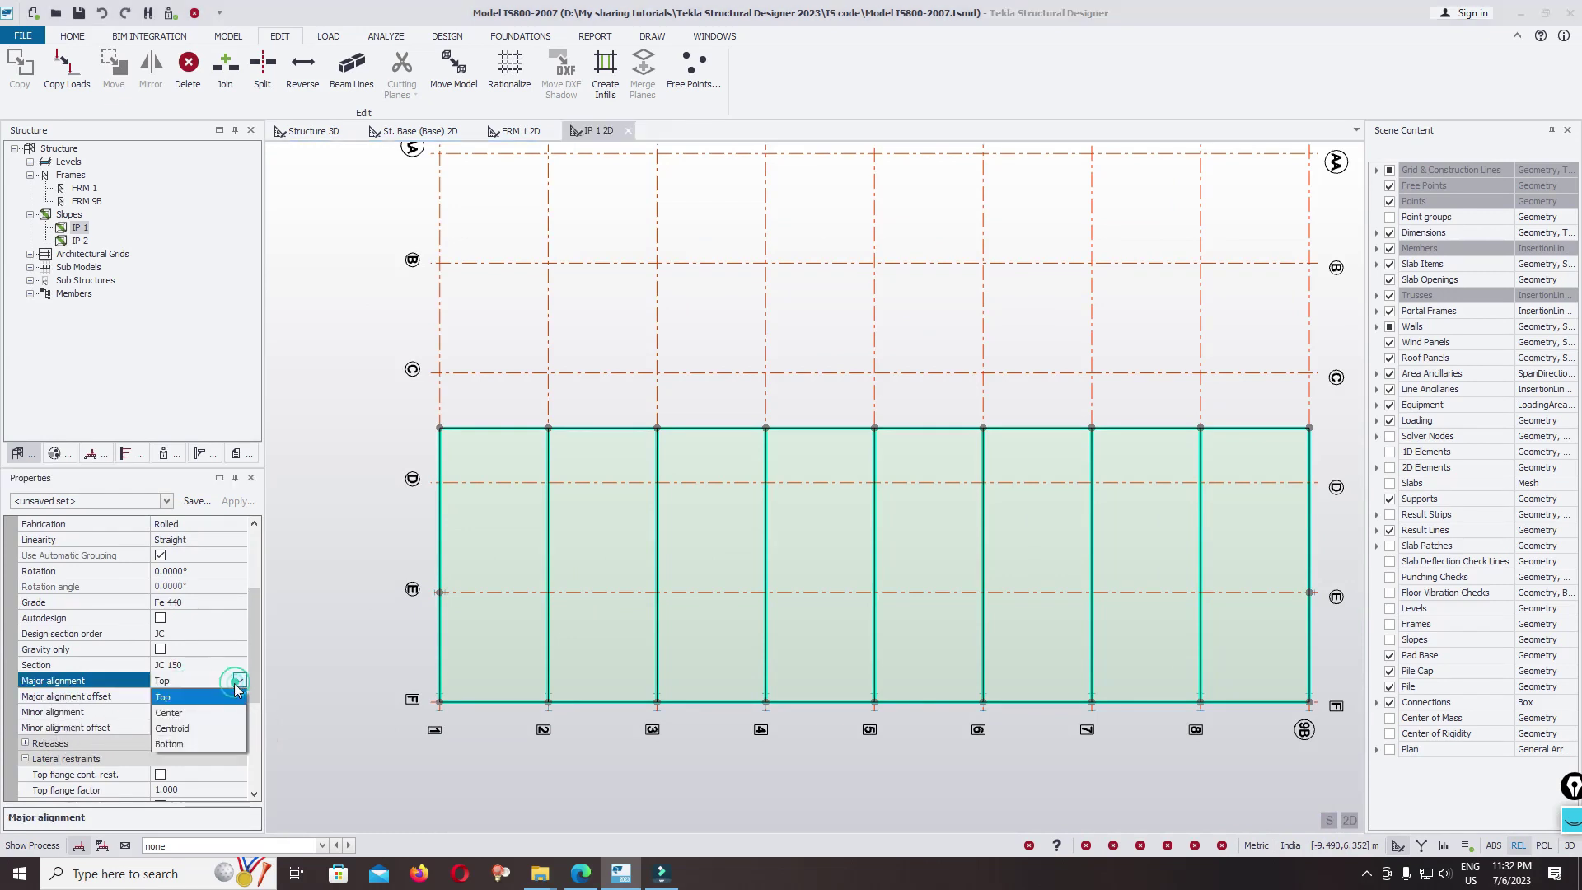
{"action": "left_click", "coordinate": [181, 745]}
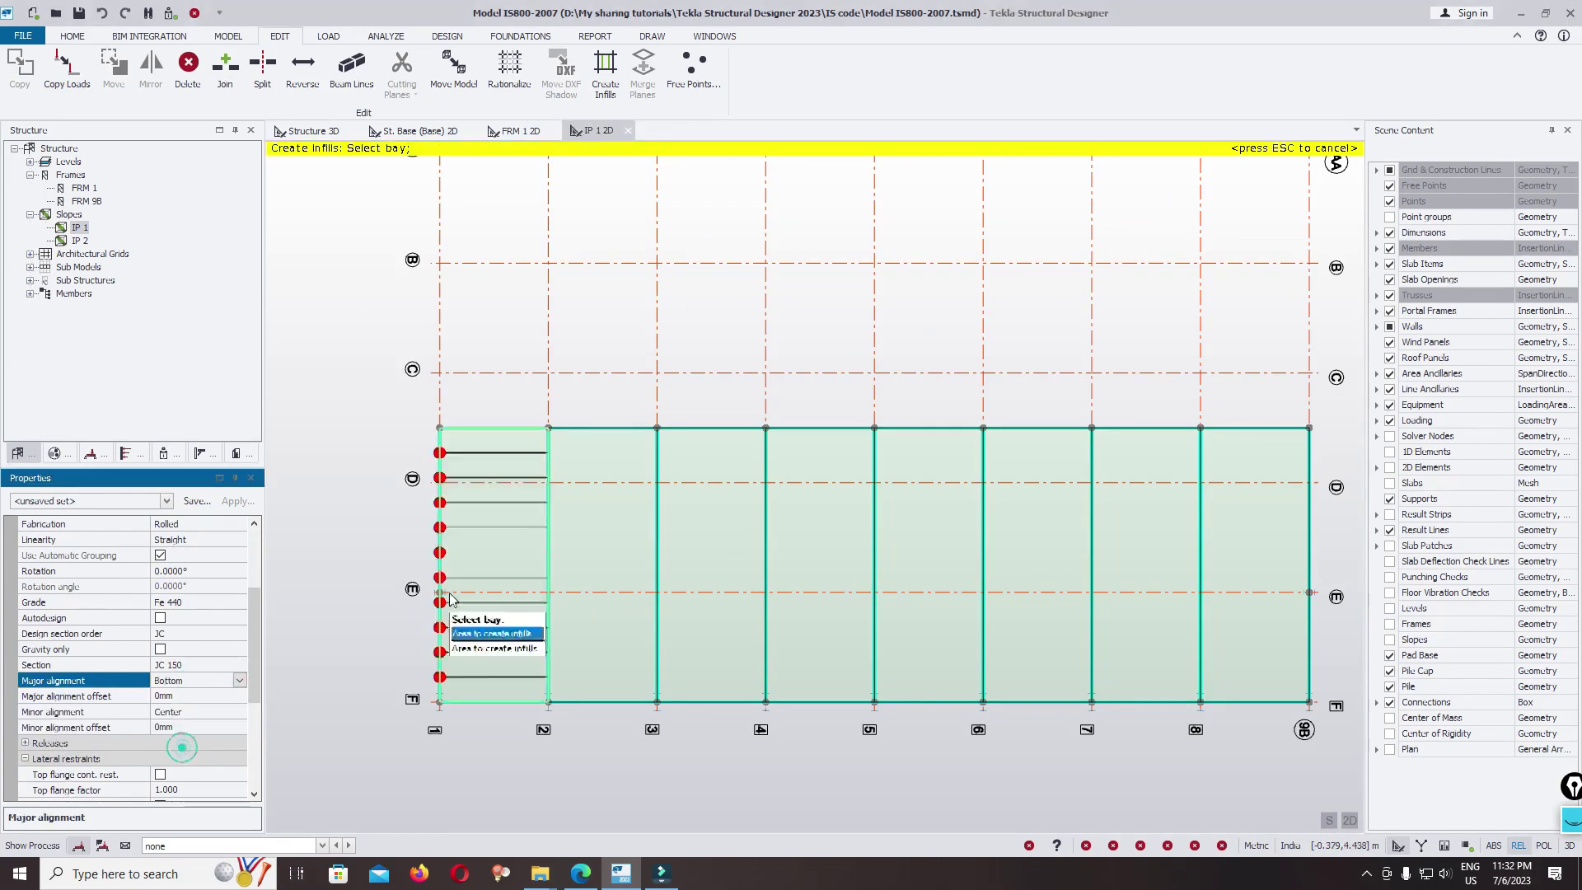
Create the infill purlins in all eight bays of slope IP 1, from grid 1 to grid 9B
{"action": "left_click", "coordinate": [567, 552]}
{"action": "left_click", "coordinate": [711, 555]}
{"action": "left_click", "coordinate": [806, 547]}
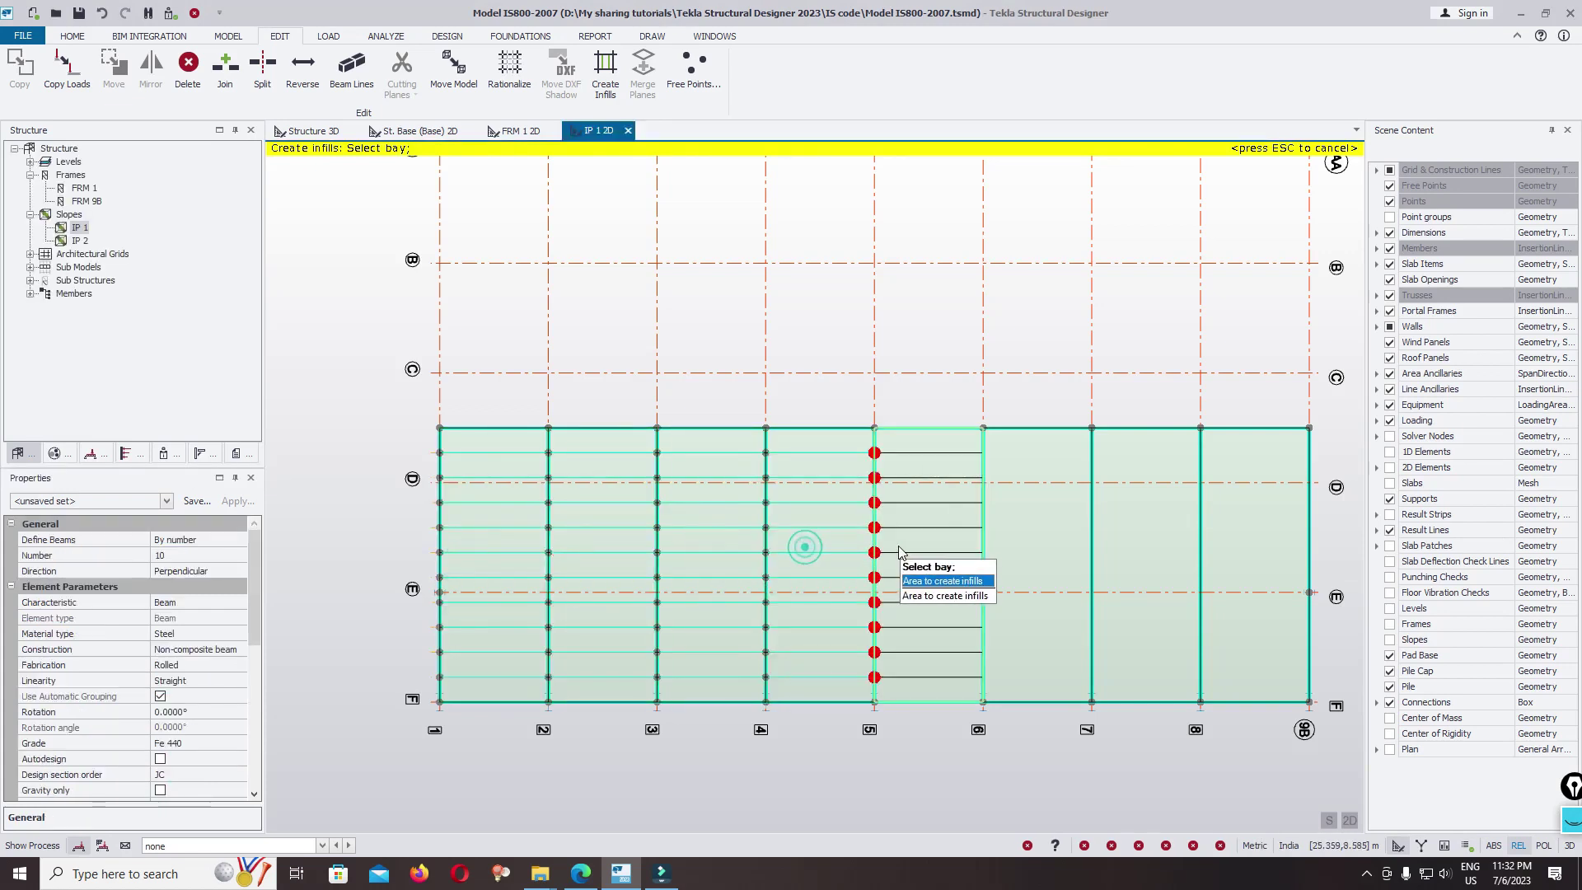
{"action": "left_click", "coordinate": [927, 553]}
{"action": "left_click", "coordinate": [1040, 548]}
{"action": "left_click", "coordinate": [1150, 546]}
{"action": "left_click", "coordinate": [1245, 549]}
{"action": "key", "text": "Escape"}
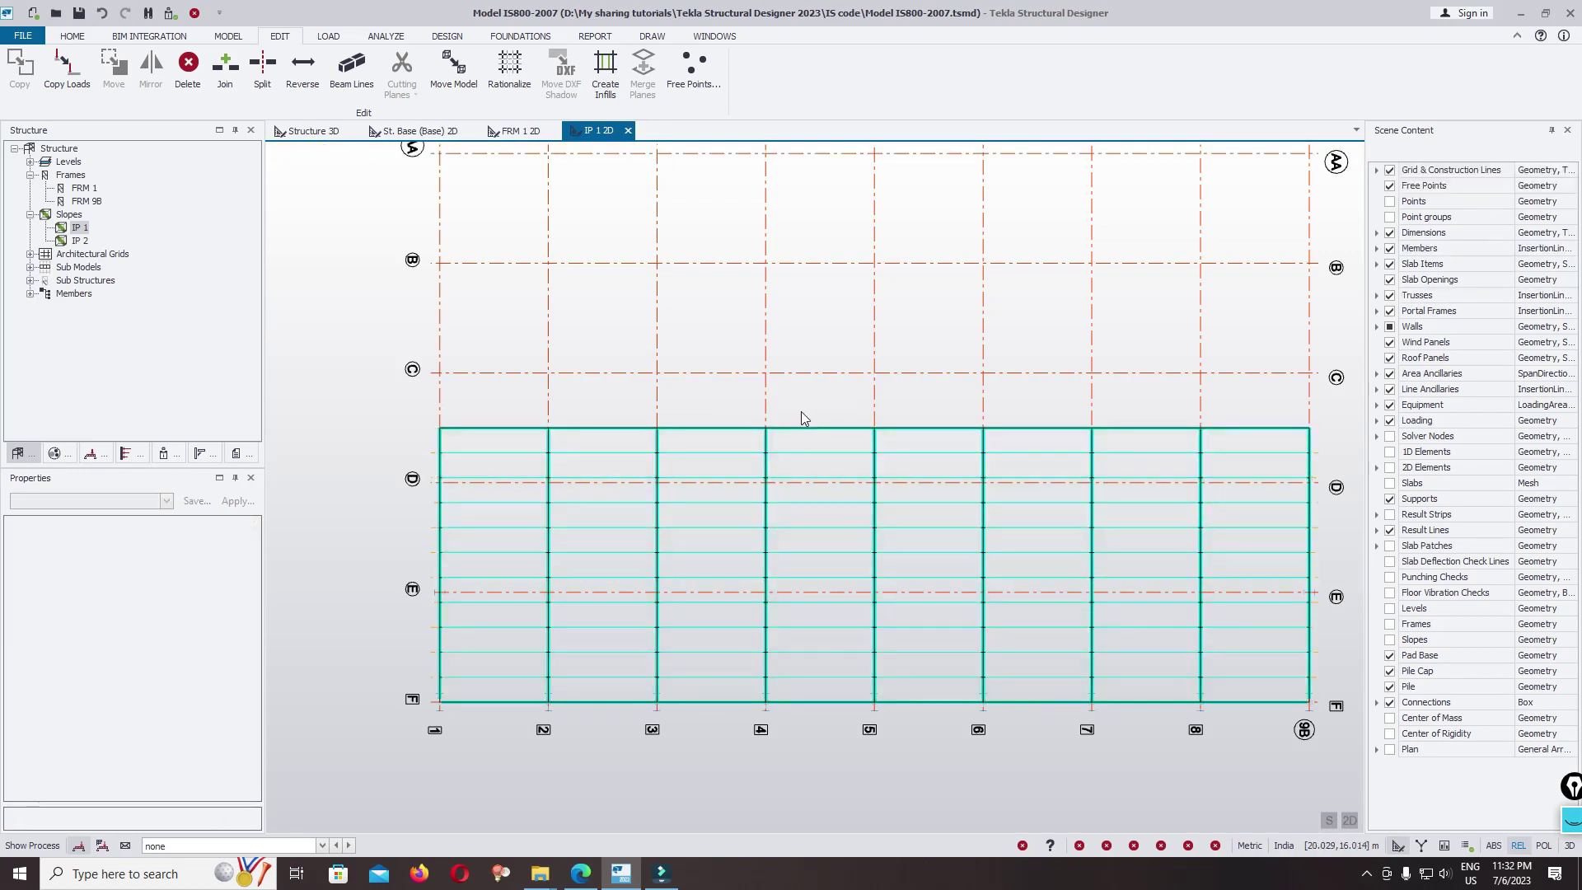
Examine in the 3D structure view how the new purlins sit on the rafters and how their channel sections are oriented
{"action": "left_click", "coordinate": [305, 131]}
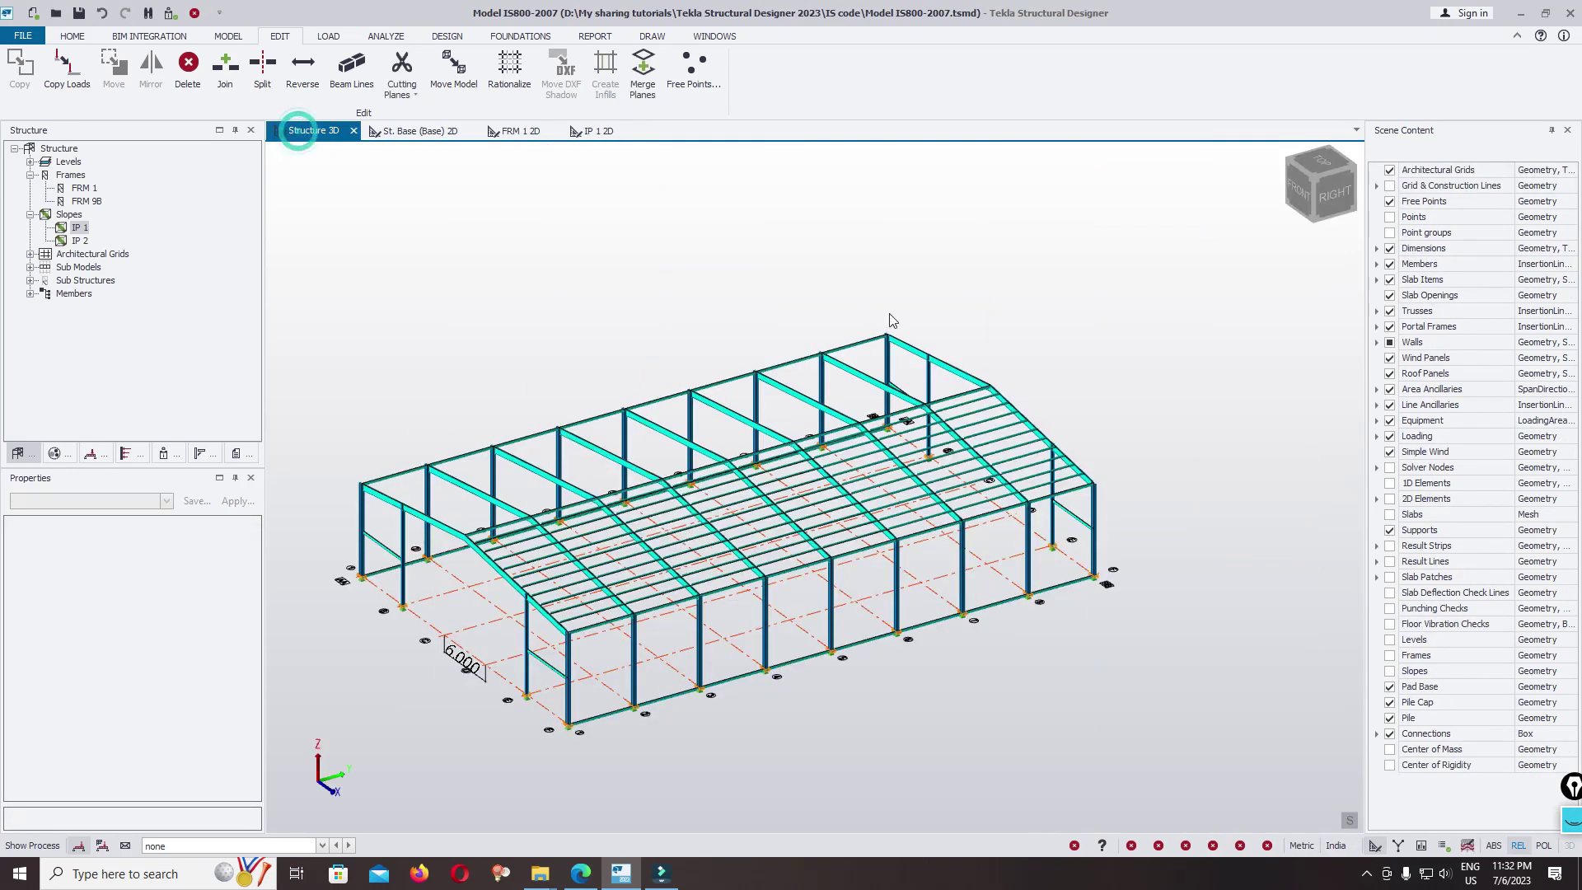
{"action": "scroll", "coordinate": [948, 289], "scroll_direction": "down", "scroll_amount": 3}
{"action": "right_click_drag", "start_coordinate": [671, 653], "coordinate": [923, 643]}
{"action": "left_click", "coordinate": [1326, 216]}
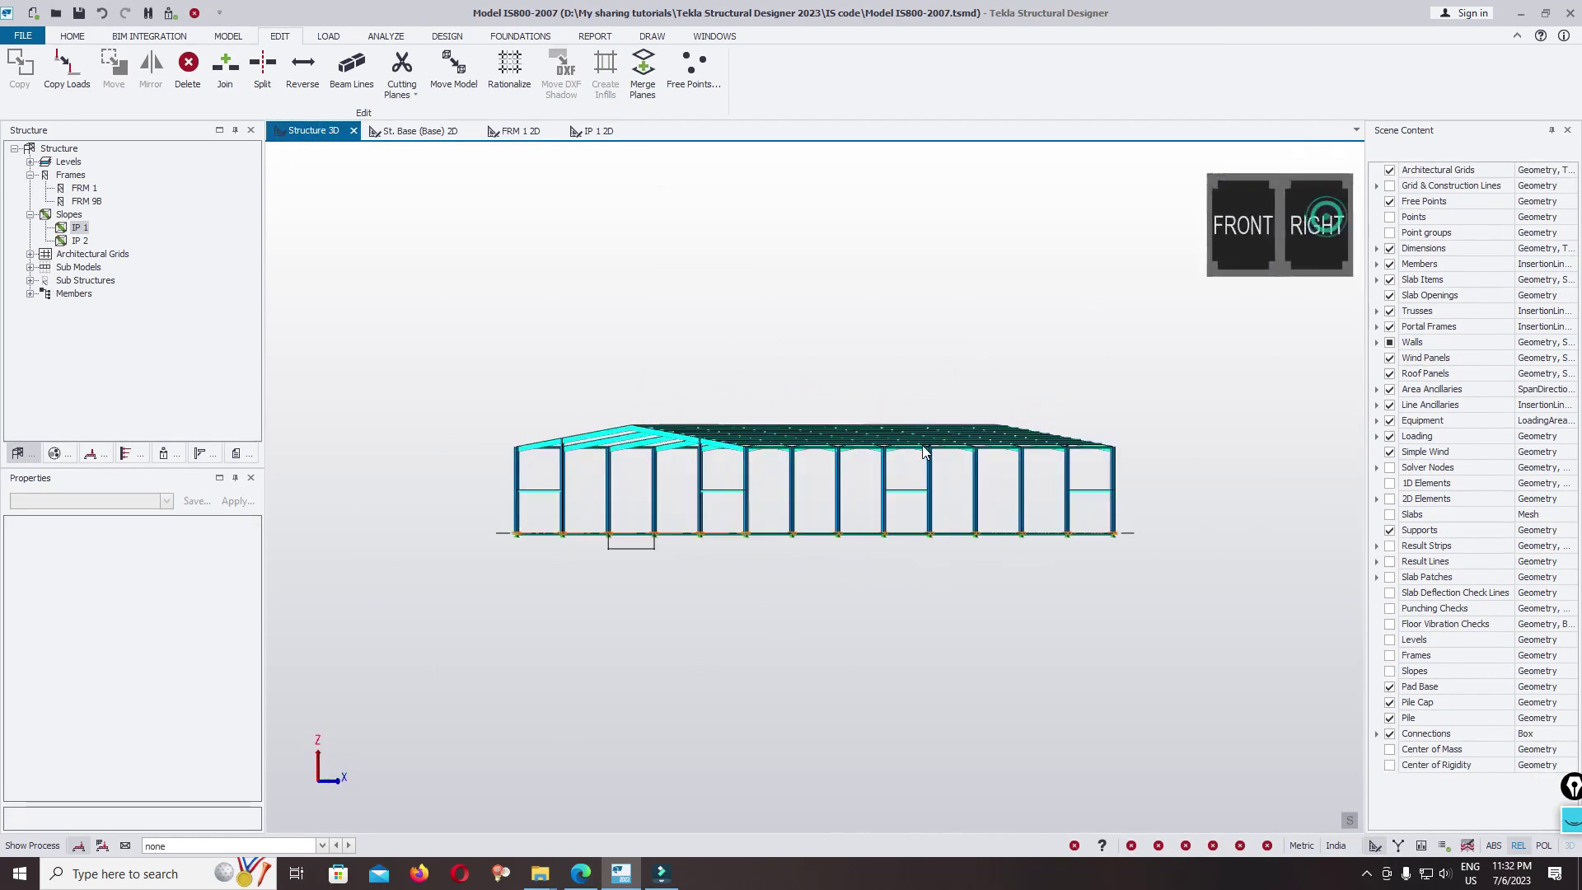
{"action": "right_click_drag", "start_coordinate": [1269, 232], "coordinate": [1332, 287]}
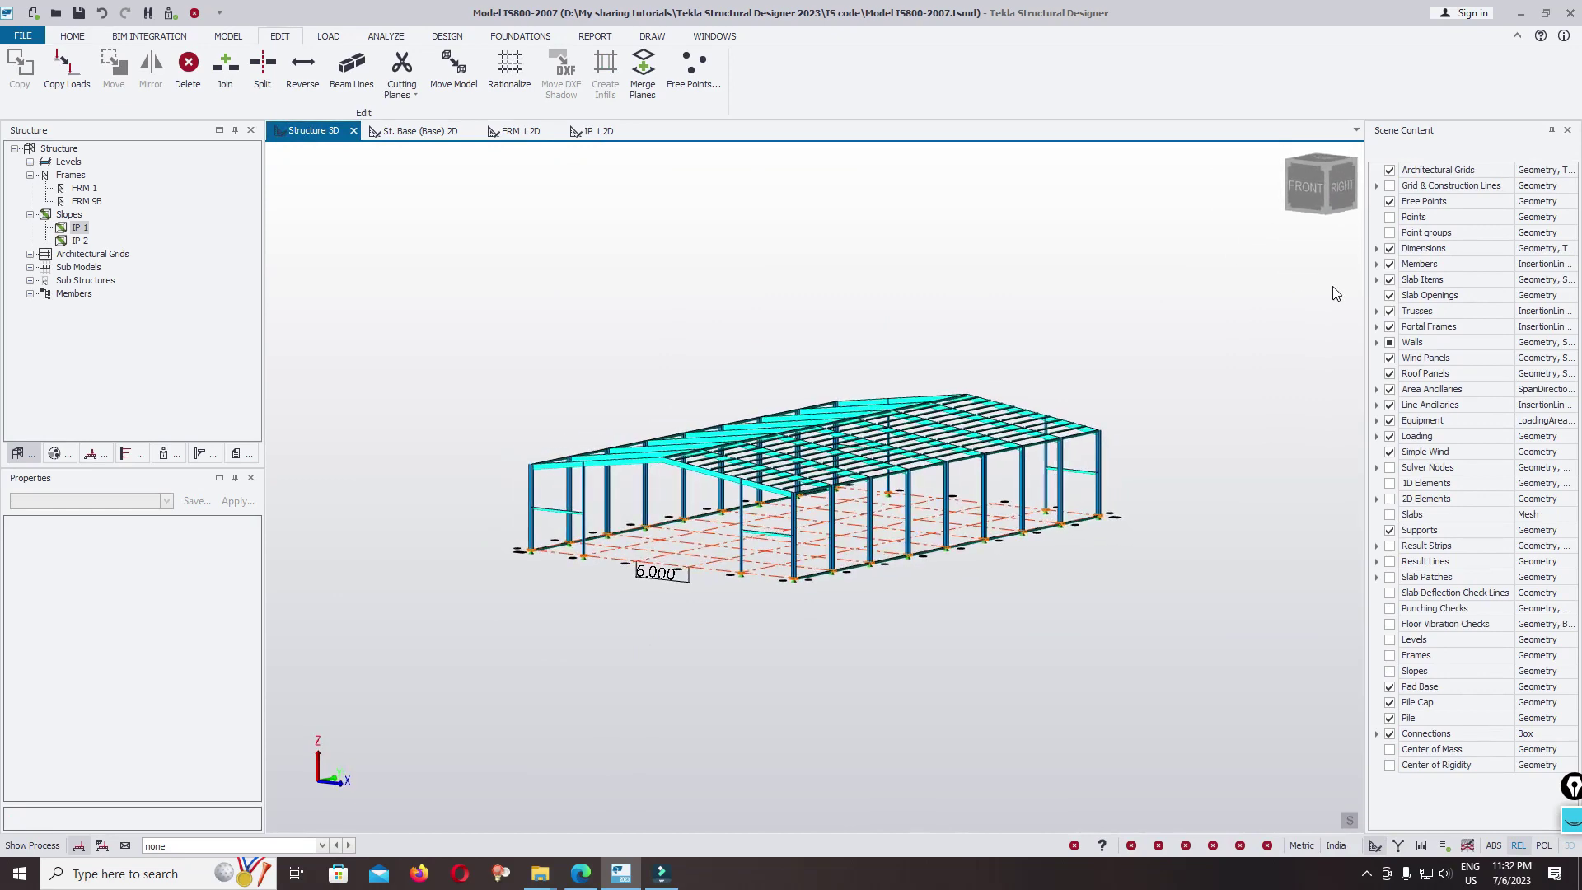
{"action": "left_click", "coordinate": [1282, 195]}
{"action": "scroll", "coordinate": [964, 420], "scroll_direction": "up", "scroll_amount": 6}
{"action": "scroll", "coordinate": [972, 413], "scroll_direction": "down", "scroll_amount": 4}
{"action": "right_click_drag", "start_coordinate": [972, 413], "coordinate": [833, 556]}
{"action": "scroll", "coordinate": [966, 427], "scroll_direction": "up", "scroll_amount": 3}
{"action": "scroll", "coordinate": [967, 433], "scroll_direction": "down", "scroll_amount": 4}
{"action": "middle_click_drag", "start_coordinate": [937, 436], "coordinate": [727, 472]}
{"action": "scroll", "coordinate": [1022, 382], "scroll_direction": "up", "scroll_amount": 5}
{"action": "scroll", "coordinate": [1112, 350], "scroll_direction": "down", "scroll_amount": 5}
{"action": "right_click_drag", "start_coordinate": [1171, 353], "coordinate": [787, 458]}
{"action": "scroll", "coordinate": [826, 413], "scroll_direction": "down", "scroll_amount": 4}
{"action": "scroll", "coordinate": [1154, 418], "scroll_direction": "up", "scroll_amount": 3}
{"action": "scroll", "coordinate": [961, 399], "scroll_direction": "up", "scroll_amount": 5}
{"action": "scroll", "coordinate": [840, 369], "scroll_direction": "down", "scroll_amount": 5}
{"action": "right_click_drag", "start_coordinate": [1003, 437], "coordinate": [675, 363]}
{"action": "middle_click_drag", "start_coordinate": [675, 363], "coordinate": [1031, 334]}
{"action": "right_click_drag", "start_coordinate": [940, 449], "coordinate": [725, 355]}
{"action": "scroll", "coordinate": [720, 351], "scroll_direction": "up", "scroll_amount": 3}
{"action": "scroll", "coordinate": [755, 257], "scroll_direction": "up", "scroll_amount": 5}
{"action": "scroll", "coordinate": [787, 410], "scroll_direction": "down", "scroll_amount": 6}
{"action": "middle_click_drag", "start_coordinate": [879, 358], "coordinate": [784, 635]}
{"action": "scroll", "coordinate": [789, 397], "scroll_direction": "up", "scroll_amount": 3}
{"action": "middle_click_drag", "start_coordinate": [778, 375], "coordinate": [733, 590]}
{"action": "middle_click_drag", "start_coordinate": [861, 317], "coordinate": [745, 833]}
{"action": "middle_click_drag", "start_coordinate": [954, 258], "coordinate": [809, 786]}
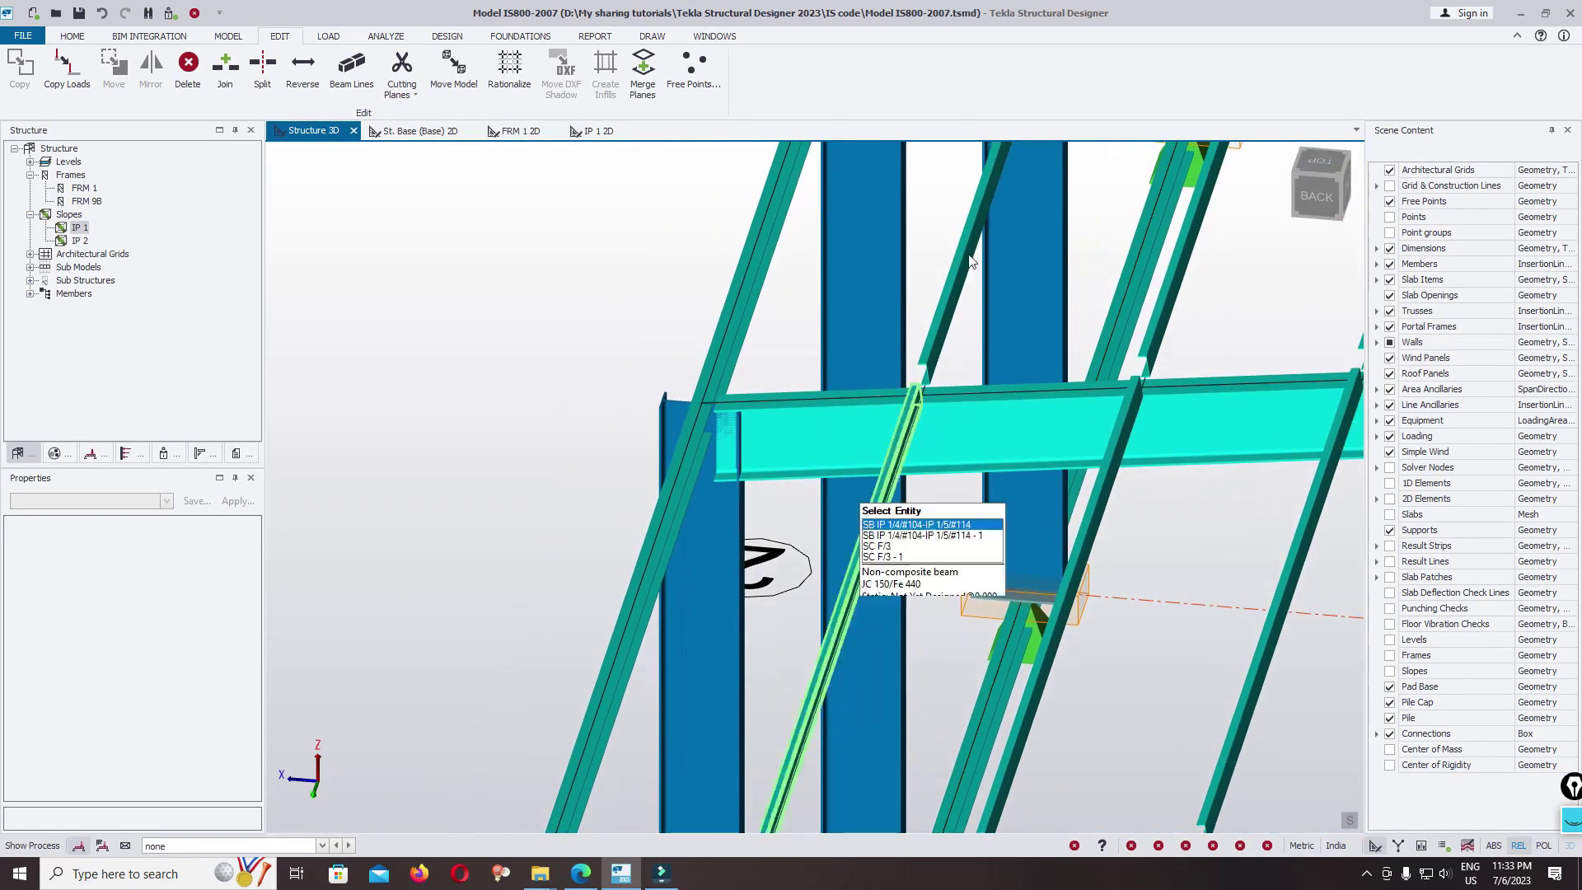
Show the 3D structure from the top and hide the architectural grids
{"action": "left_click", "coordinate": [447, 35]}
{"action": "middle_click_drag", "start_coordinate": [1012, 238], "coordinate": [791, 686]}
{"action": "scroll", "coordinate": [871, 322], "scroll_direction": "down", "scroll_amount": 6}
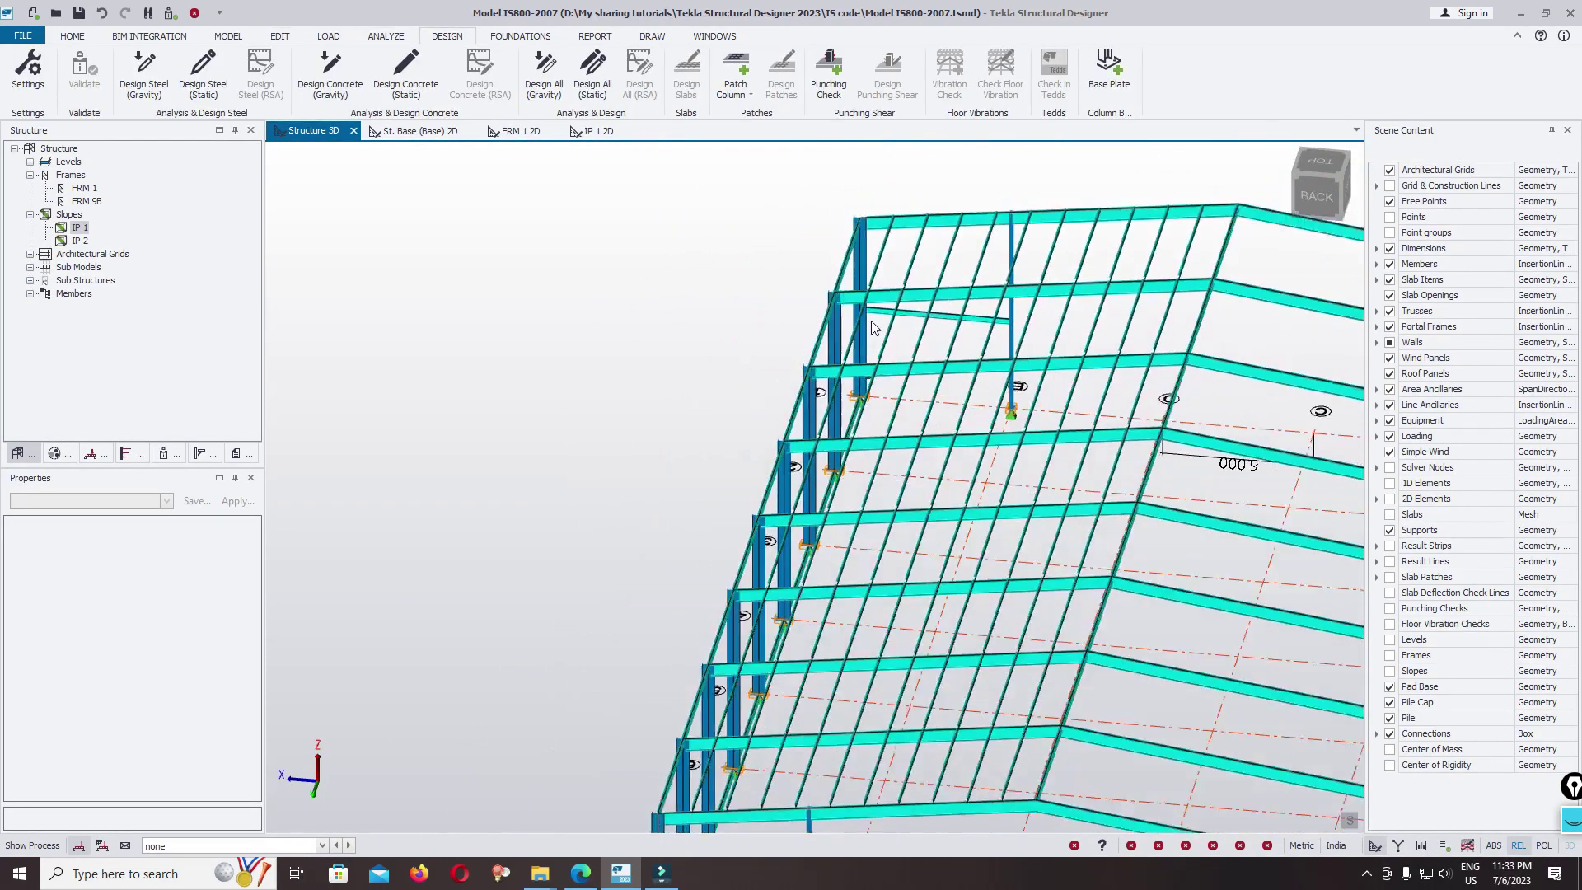
{"action": "right_click_drag", "start_coordinate": [787, 542], "coordinate": [1086, 491]}
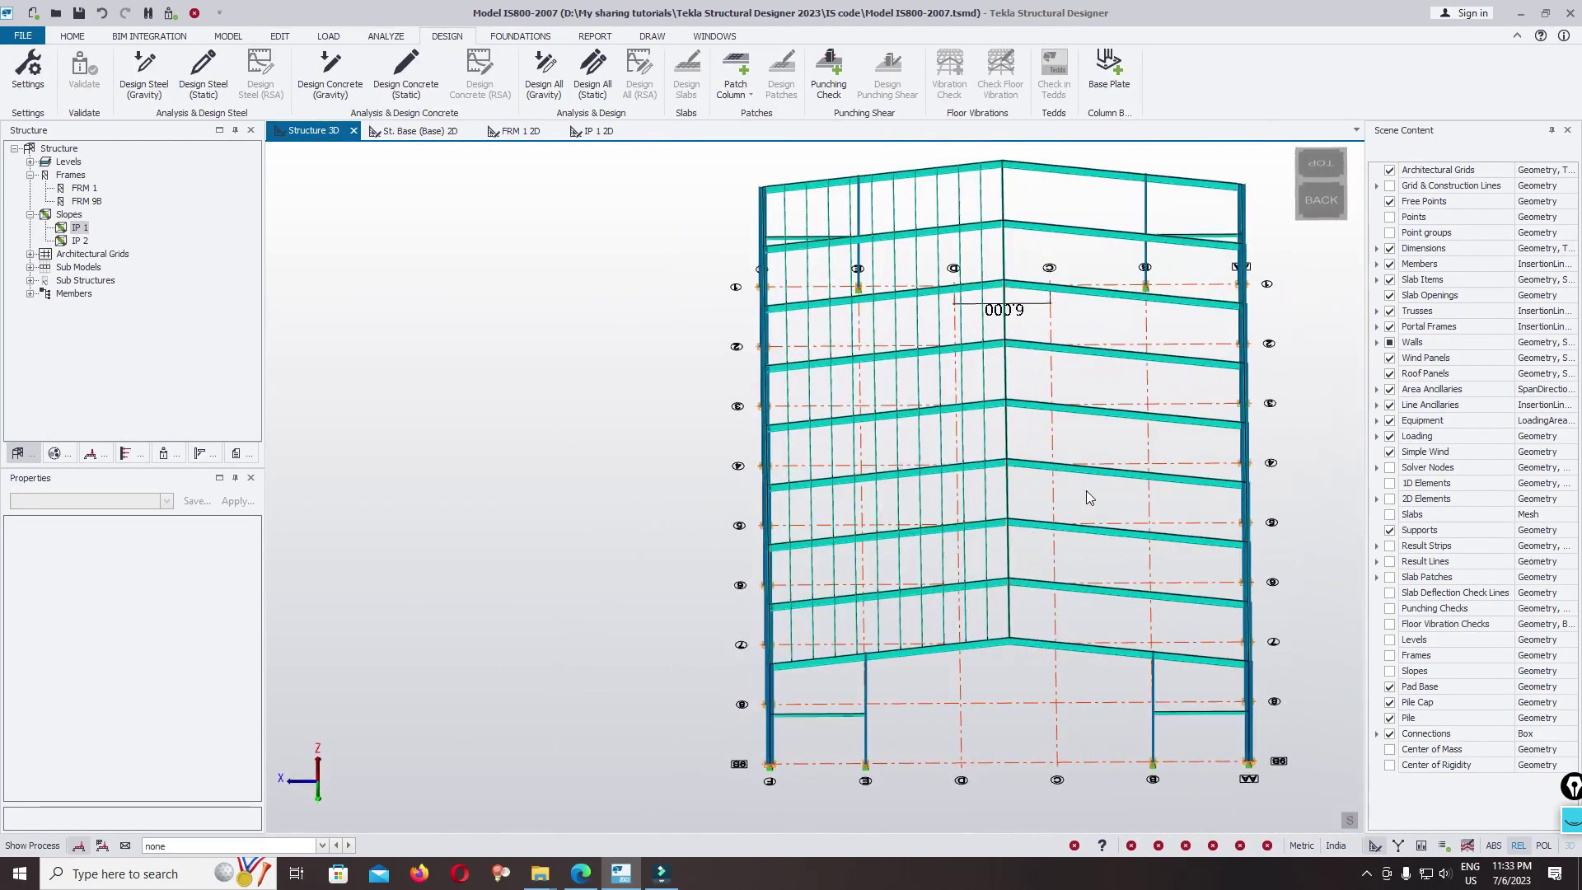
{"action": "left_click", "coordinate": [1319, 183]}
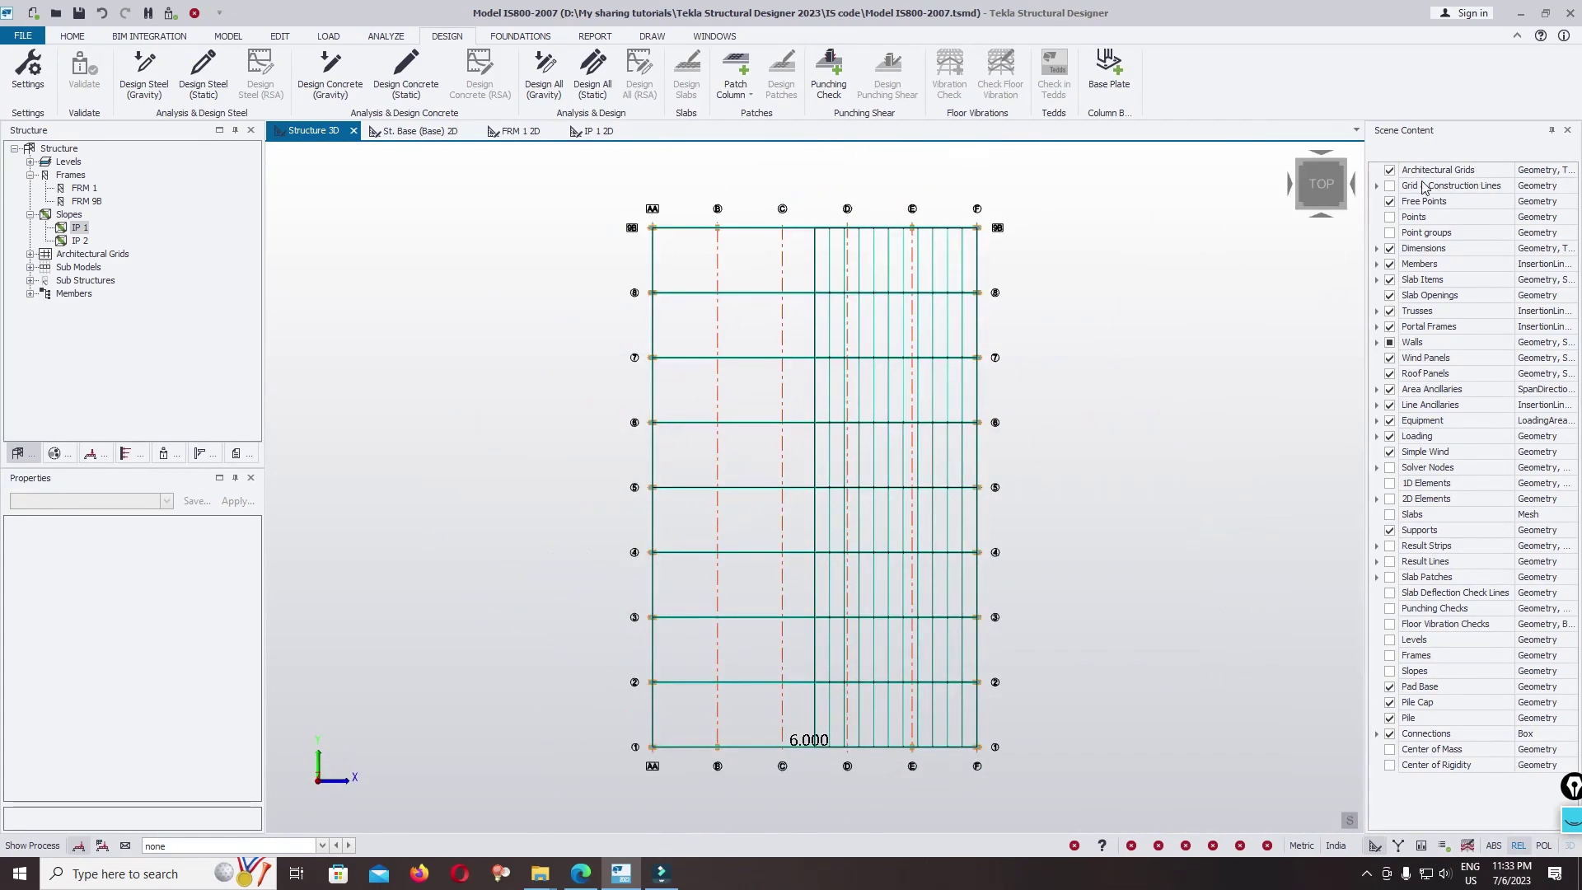
{"action": "left_click", "coordinate": [1391, 170]}
{"action": "scroll", "coordinate": [969, 246], "scroll_direction": "up", "scroll_amount": 4}
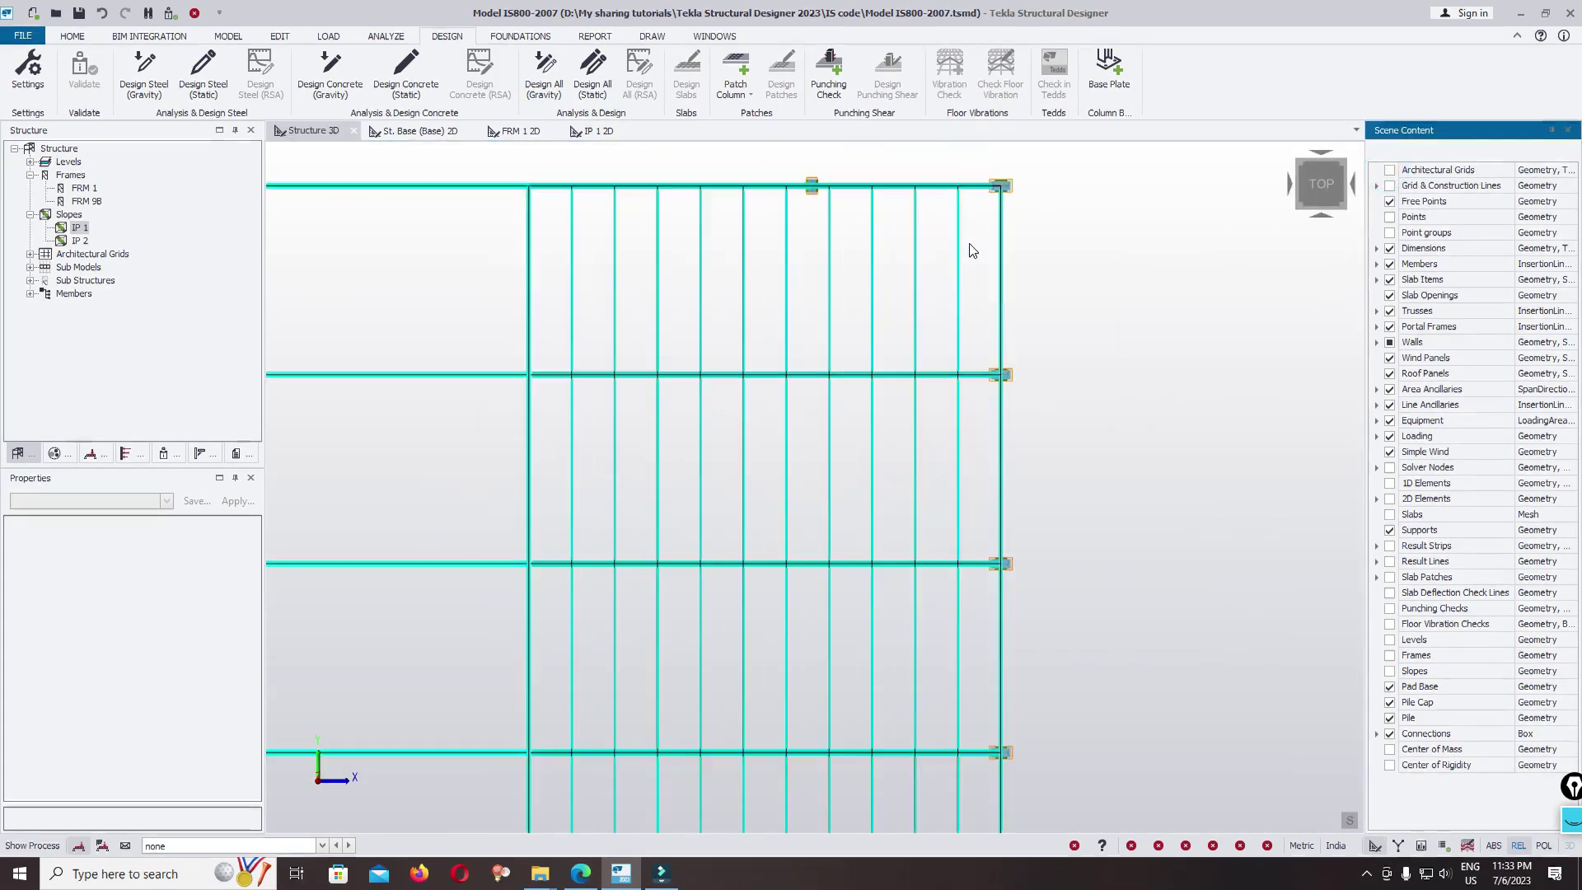
Delete the purlins in the three bays between grids 6 and 9B of slope IP 1
{"action": "left_click_drag", "start_coordinate": [978, 275], "coordinate": [701, 322]}
{"action": "left_click_drag", "start_coordinate": [558, 341], "coordinate": [556, 339]}
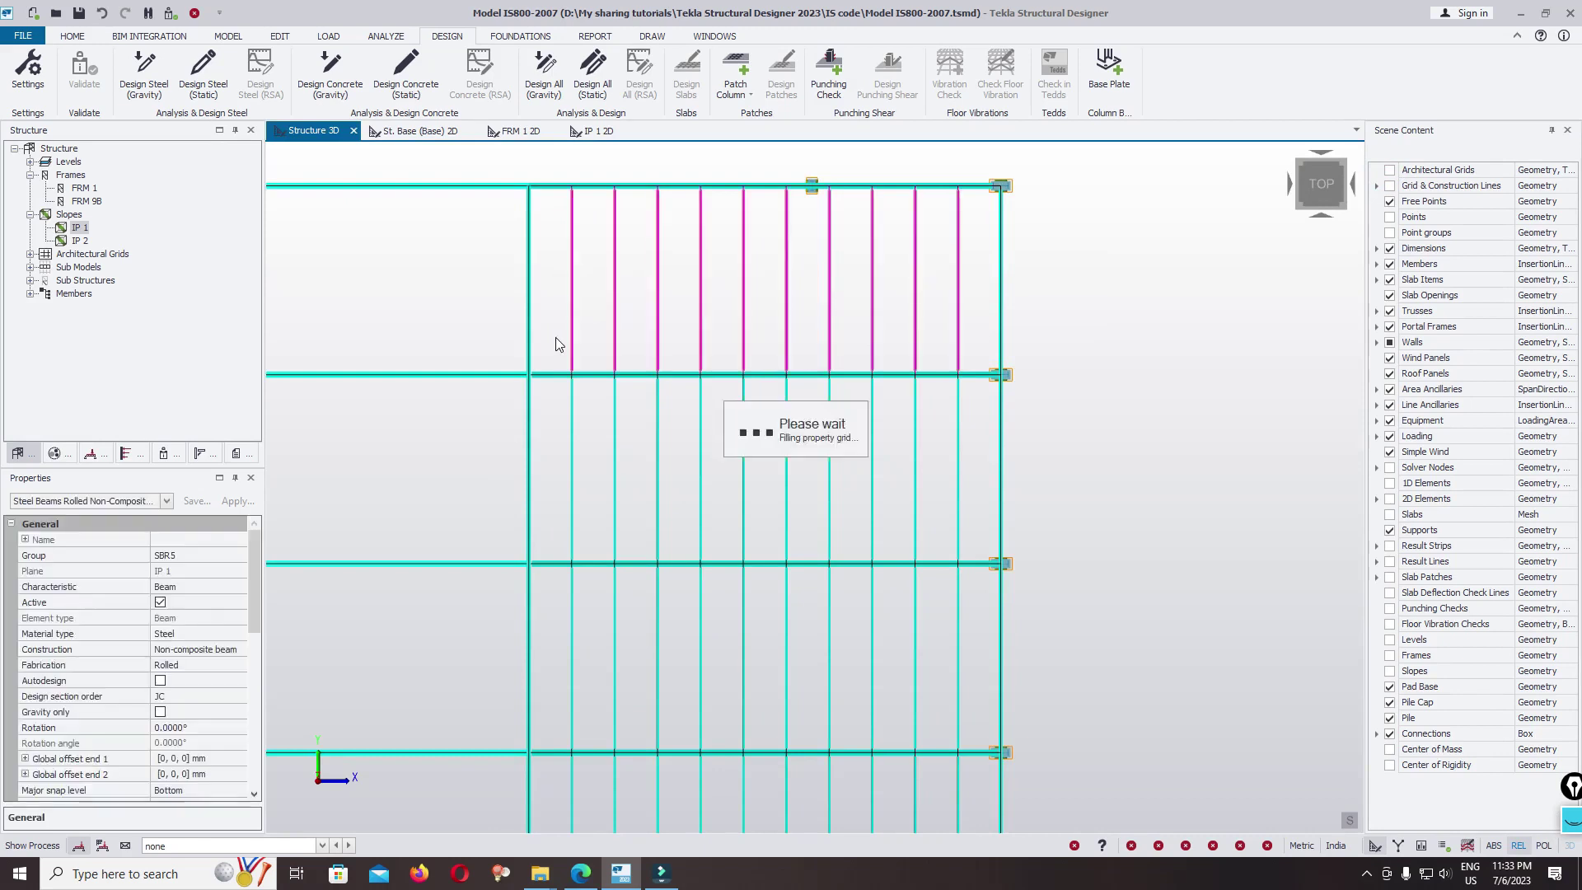
{"action": "scroll", "coordinate": [824, 370], "scroll_direction": "down", "scroll_amount": 2}
{"action": "left_click_drag", "start_coordinate": [618, 424], "coordinate": [620, 423]}
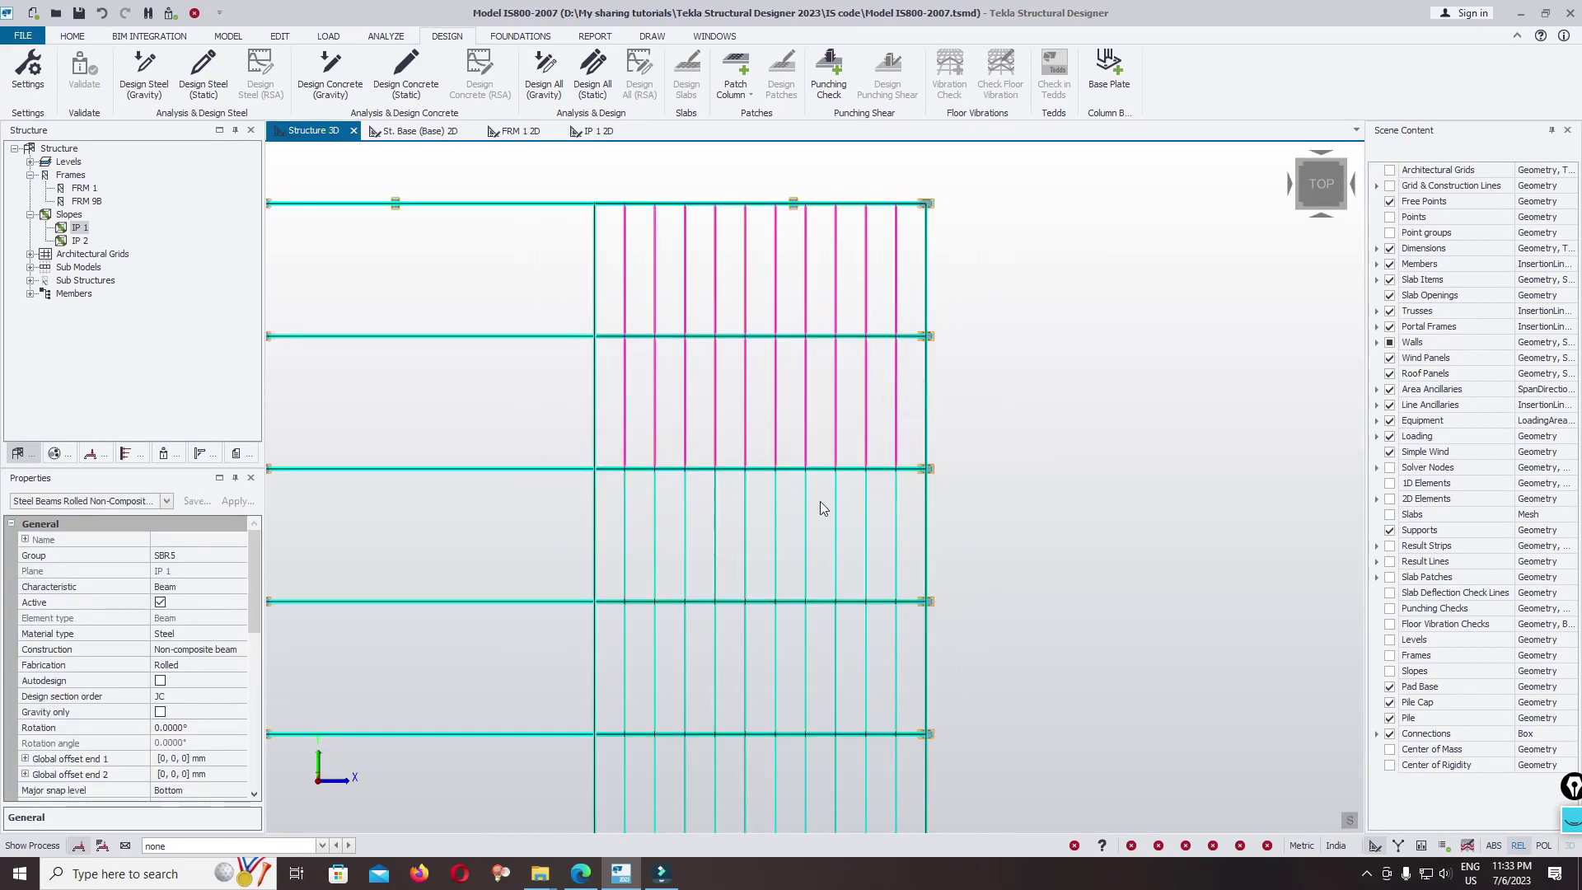
{"action": "left_click_drag", "start_coordinate": [667, 544], "coordinate": [617, 554]}
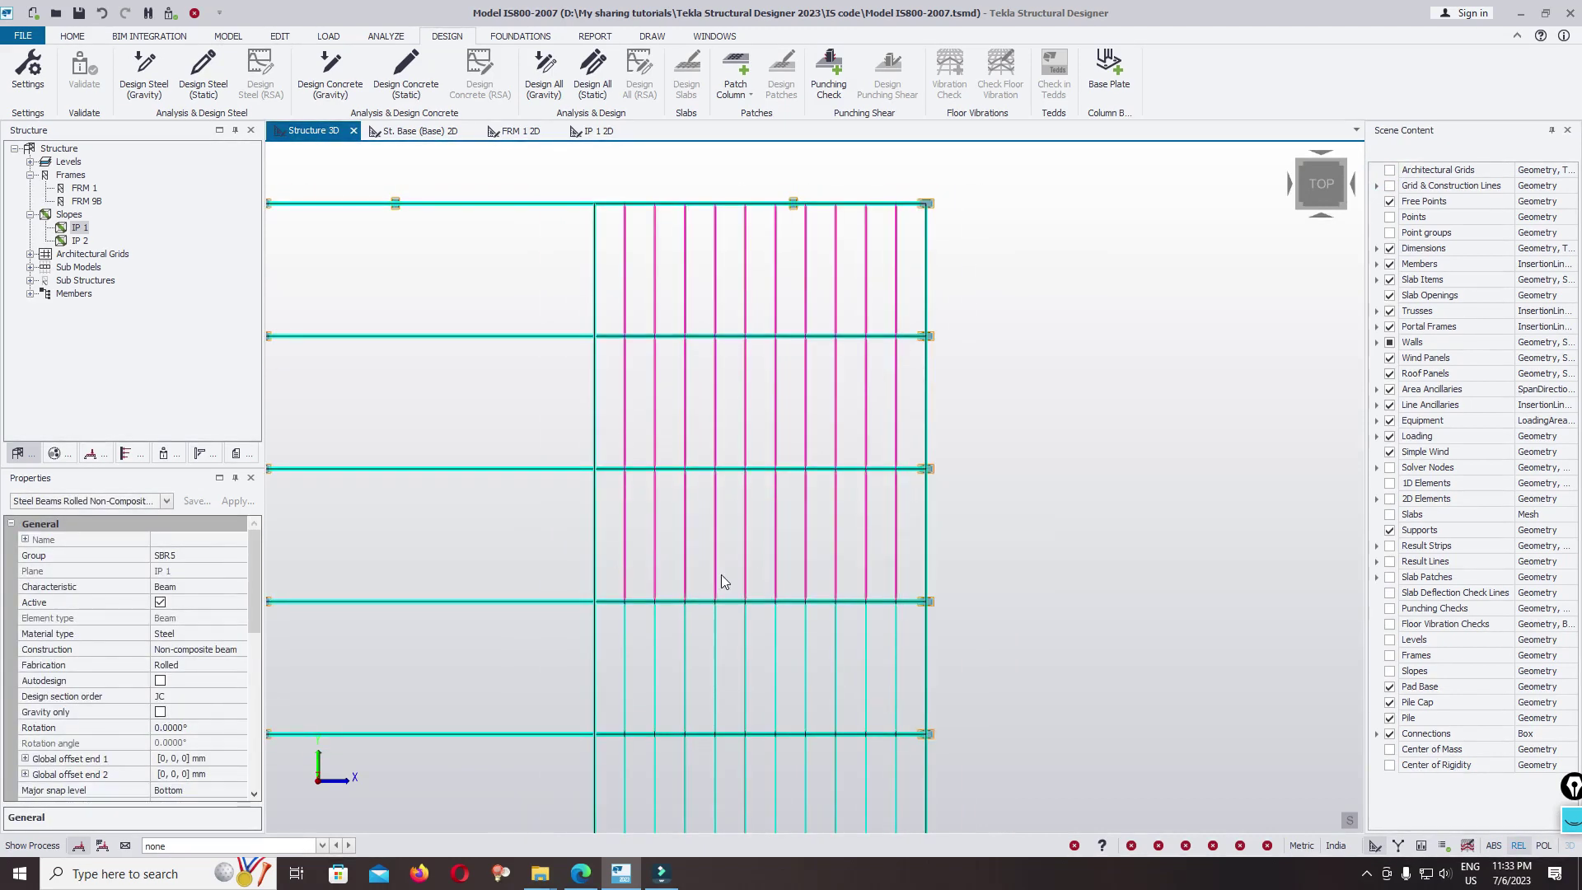
{"action": "key", "text": "Delete"}
{"action": "left_click", "coordinate": [1290, 249]}
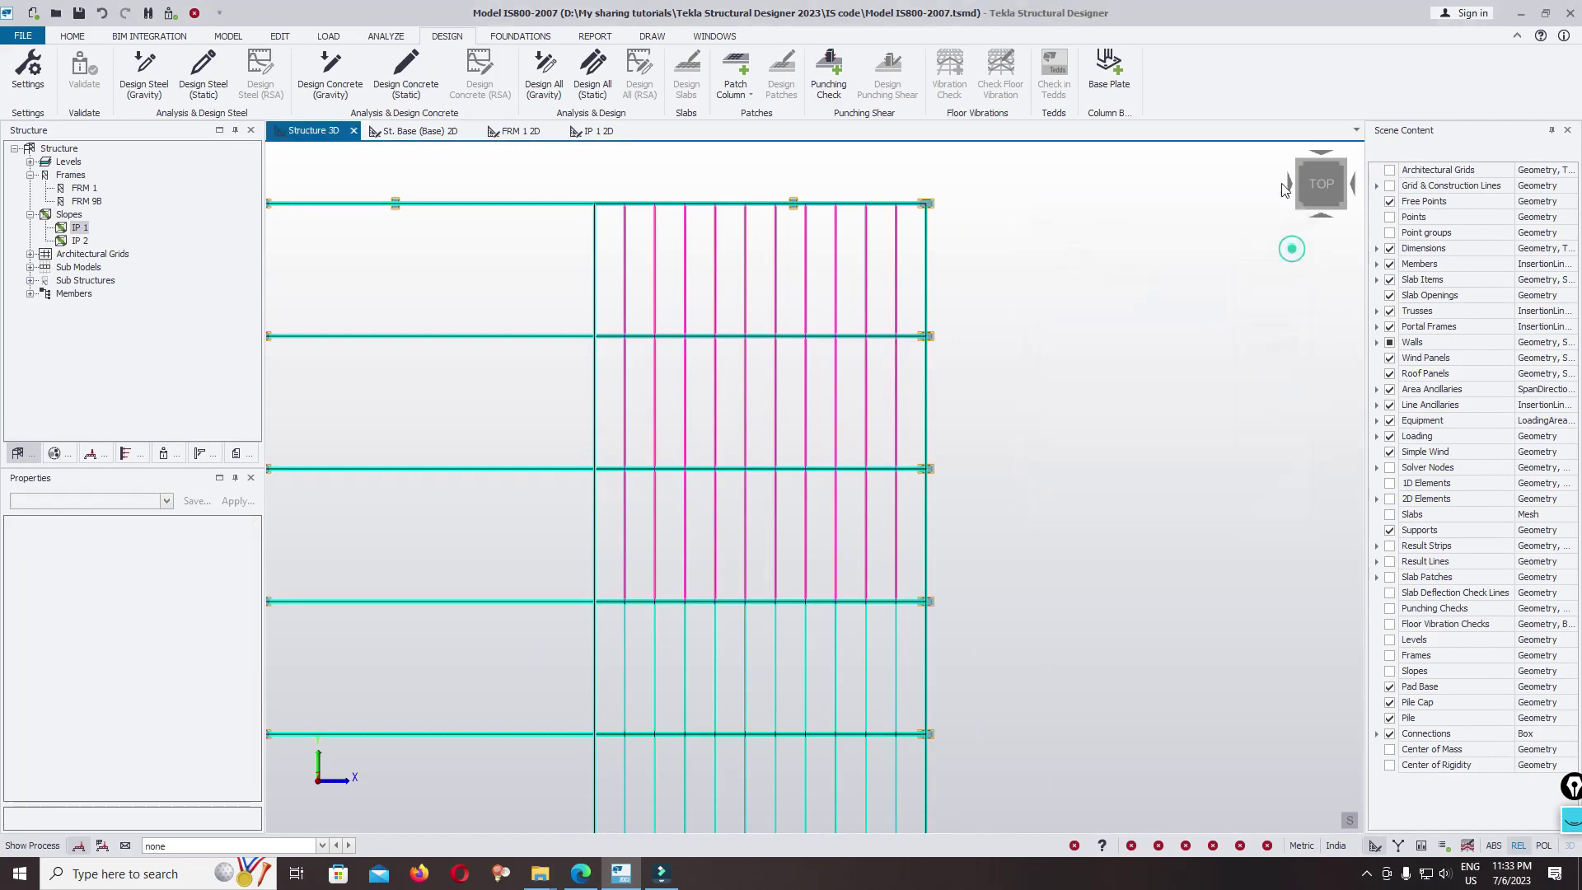
{"action": "scroll", "coordinate": [824, 362], "scroll_direction": "down", "scroll_amount": 3}
{"action": "scroll", "coordinate": [723, 633], "scroll_direction": "up", "scroll_amount": 3}
{"action": "middle_click_drag", "start_coordinate": [735, 630], "coordinate": [807, 456]}
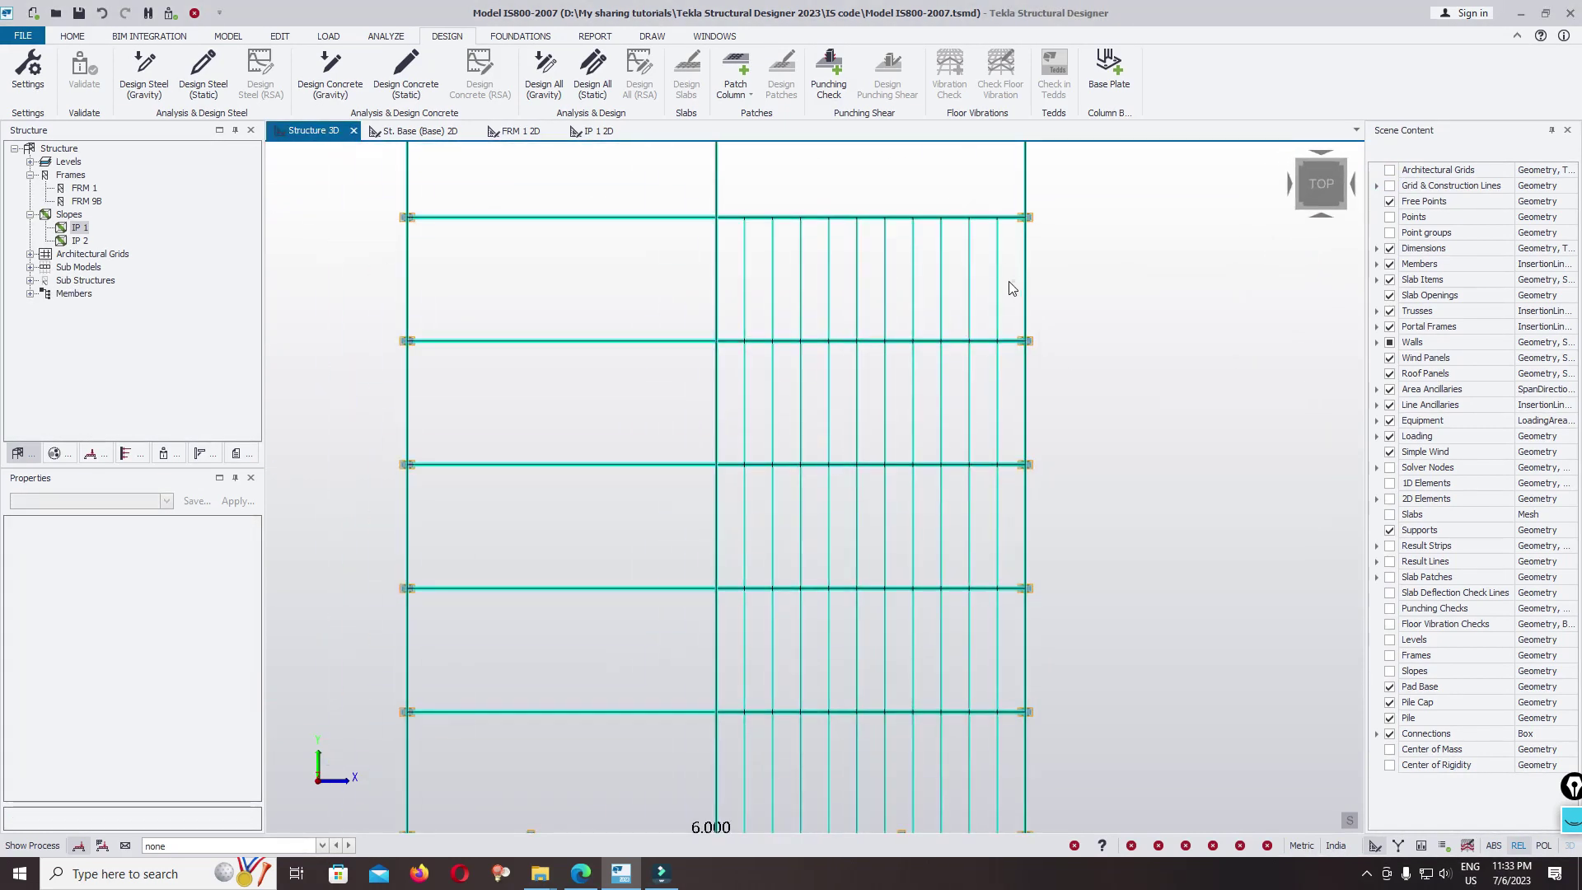
{"action": "left_click_drag", "start_coordinate": [736, 317], "coordinate": [737, 317]}
{"action": "left_click_drag", "start_coordinate": [808, 433], "coordinate": [808, 435]}
{"action": "left_click_drag", "start_coordinate": [1007, 522], "coordinate": [739, 564]}
{"action": "scroll", "coordinate": [734, 541], "scroll_direction": "down", "scroll_amount": 3}
{"action": "right_click", "coordinate": [1019, 338]}
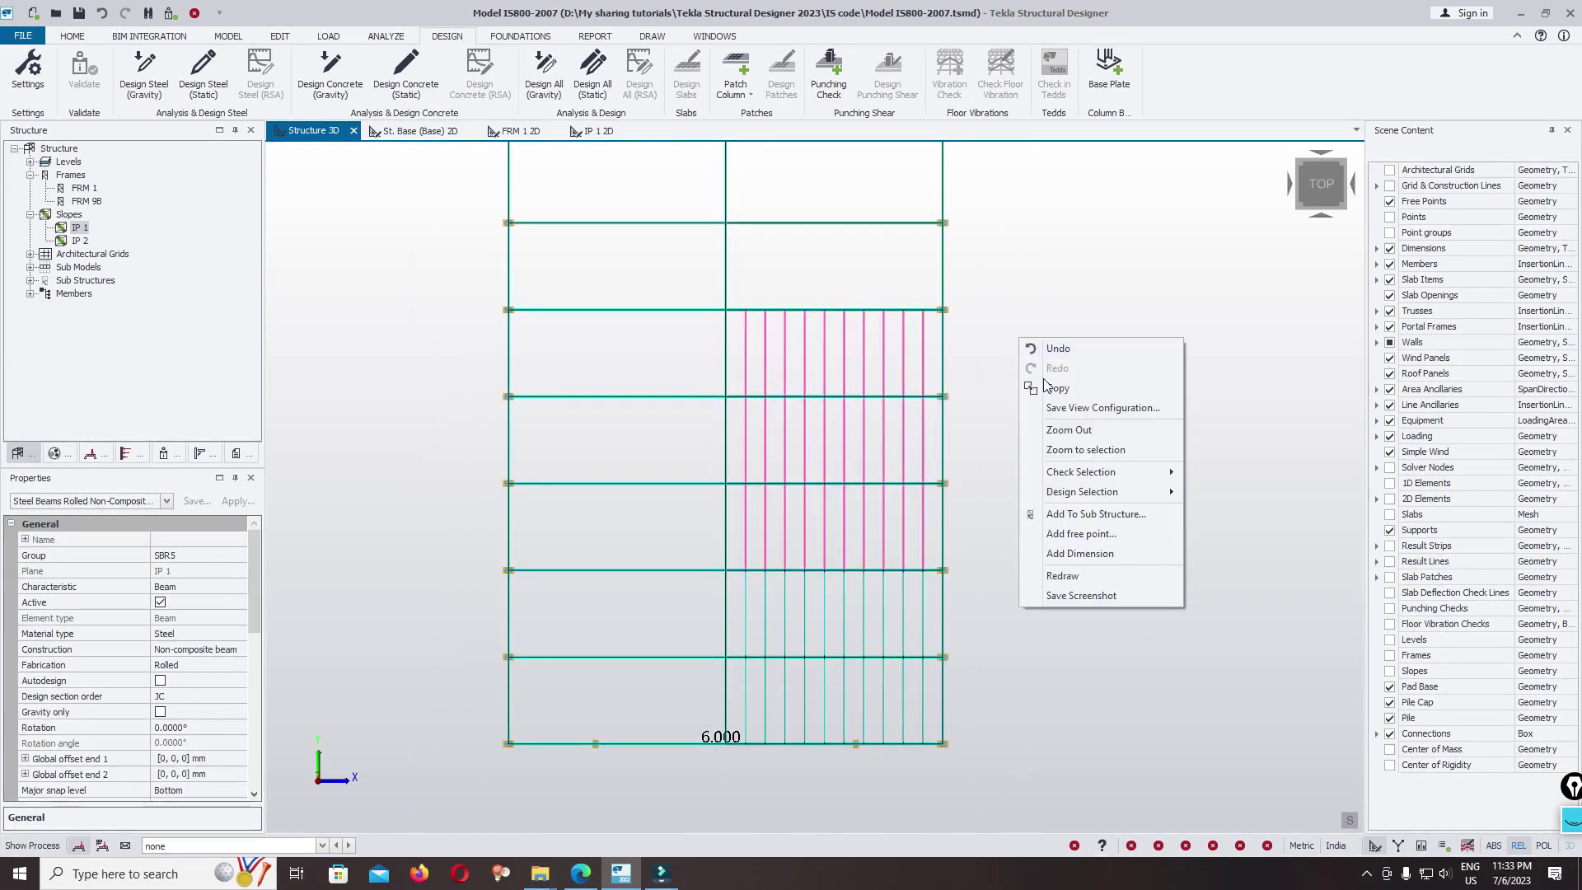
{"action": "left_click", "coordinate": [1057, 390]}
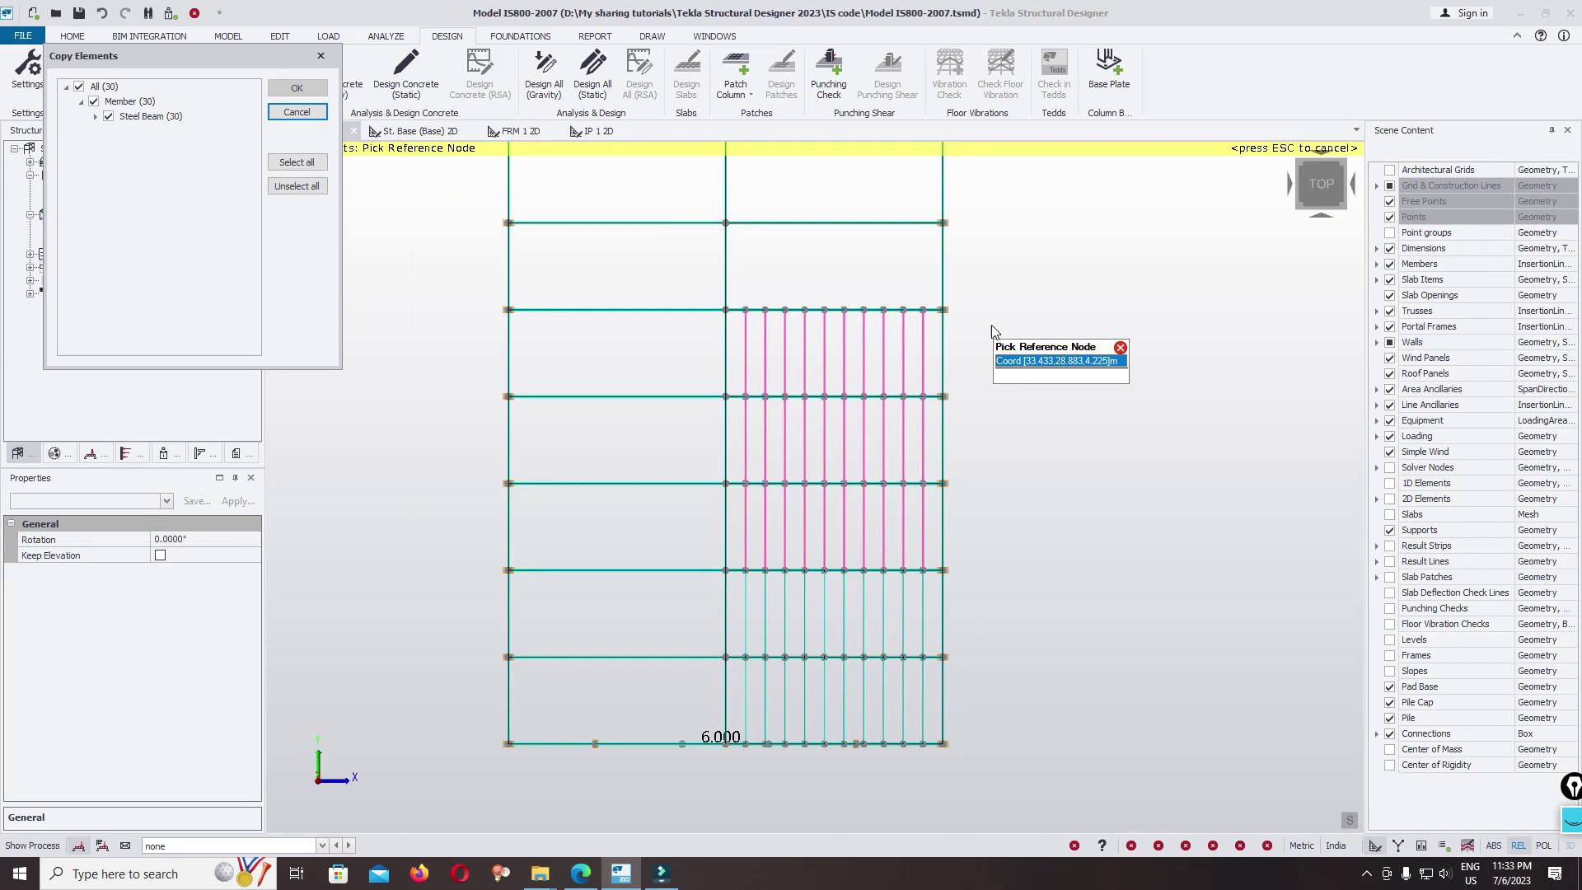
{"action": "left_click", "coordinate": [321, 56]}
{"action": "left_click_drag", "start_coordinate": [898, 348], "coordinate": [734, 540]}
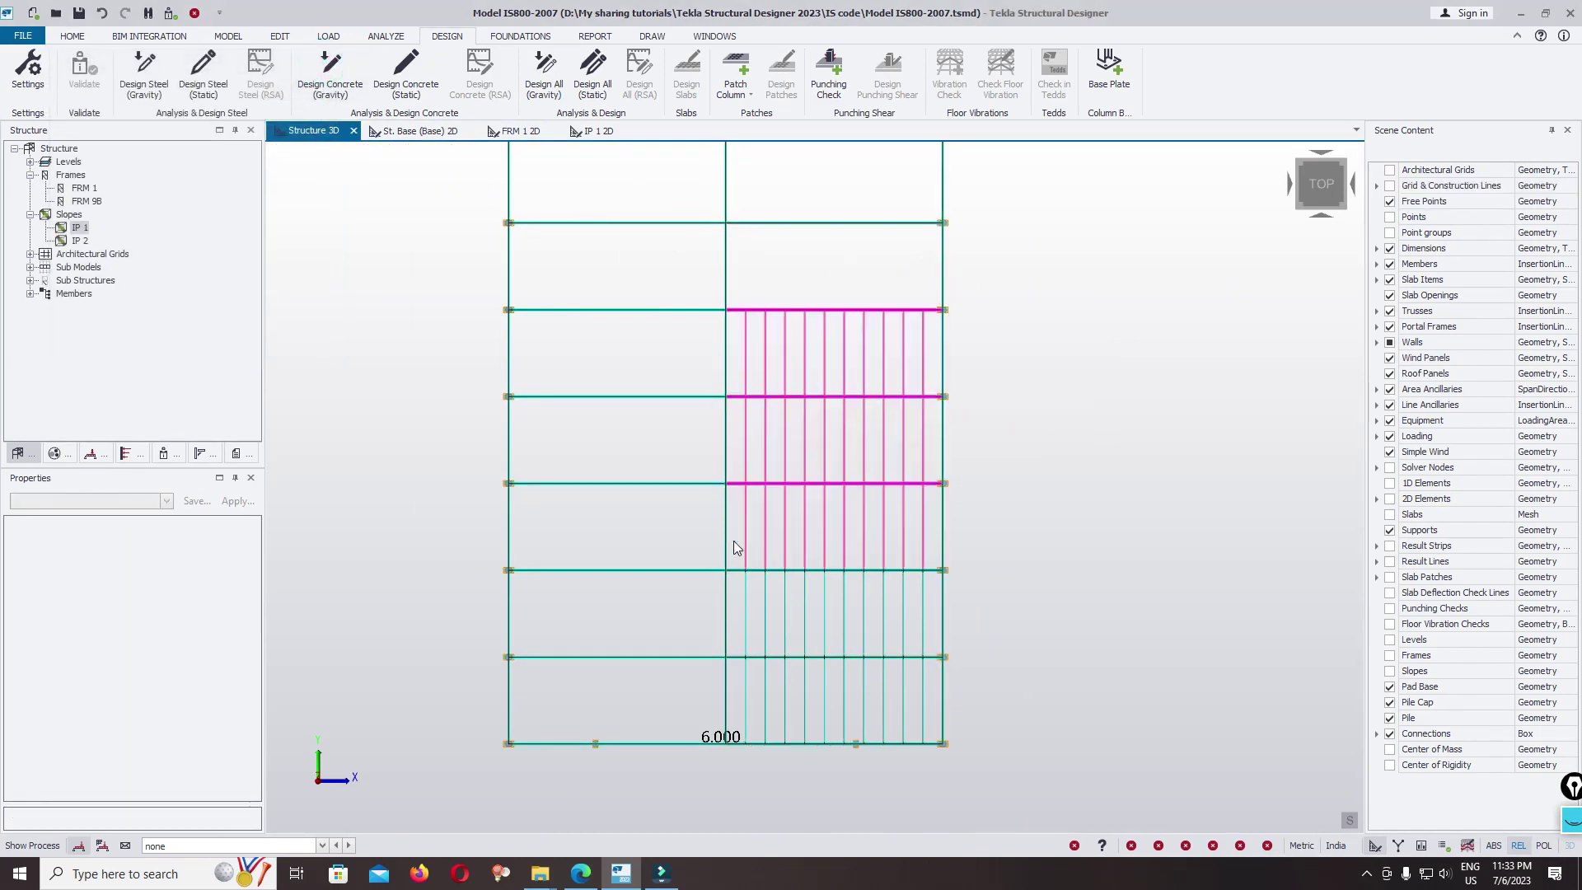
{"action": "right_click", "coordinate": [1056, 252]}
{"action": "left_click", "coordinate": [1102, 294]}
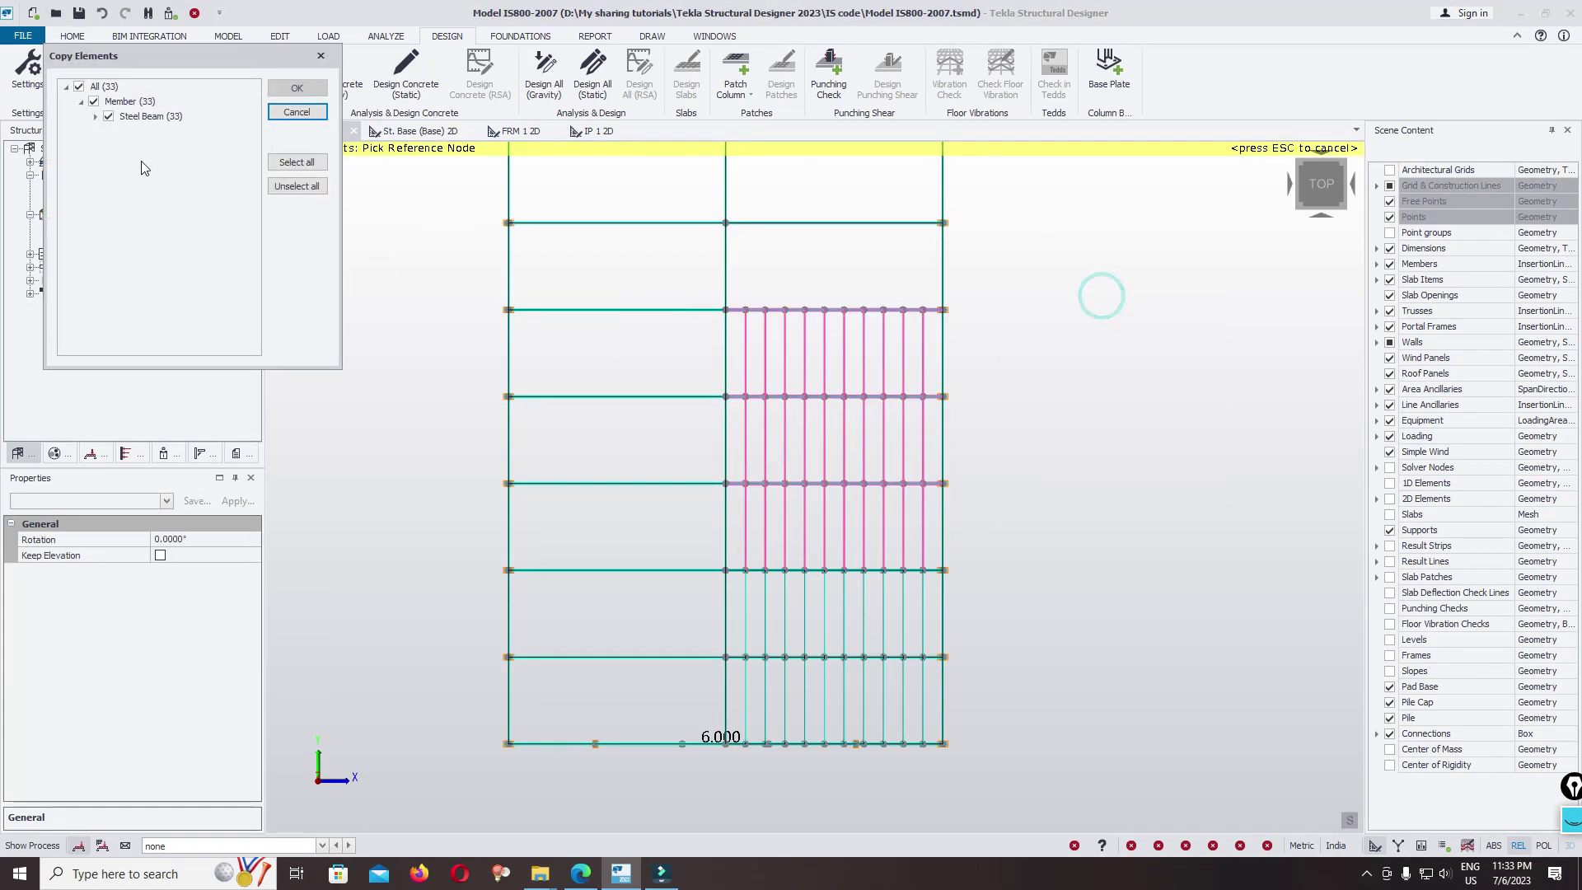
{"action": "left_click", "coordinate": [94, 102]}
{"action": "left_click", "coordinate": [96, 118]}
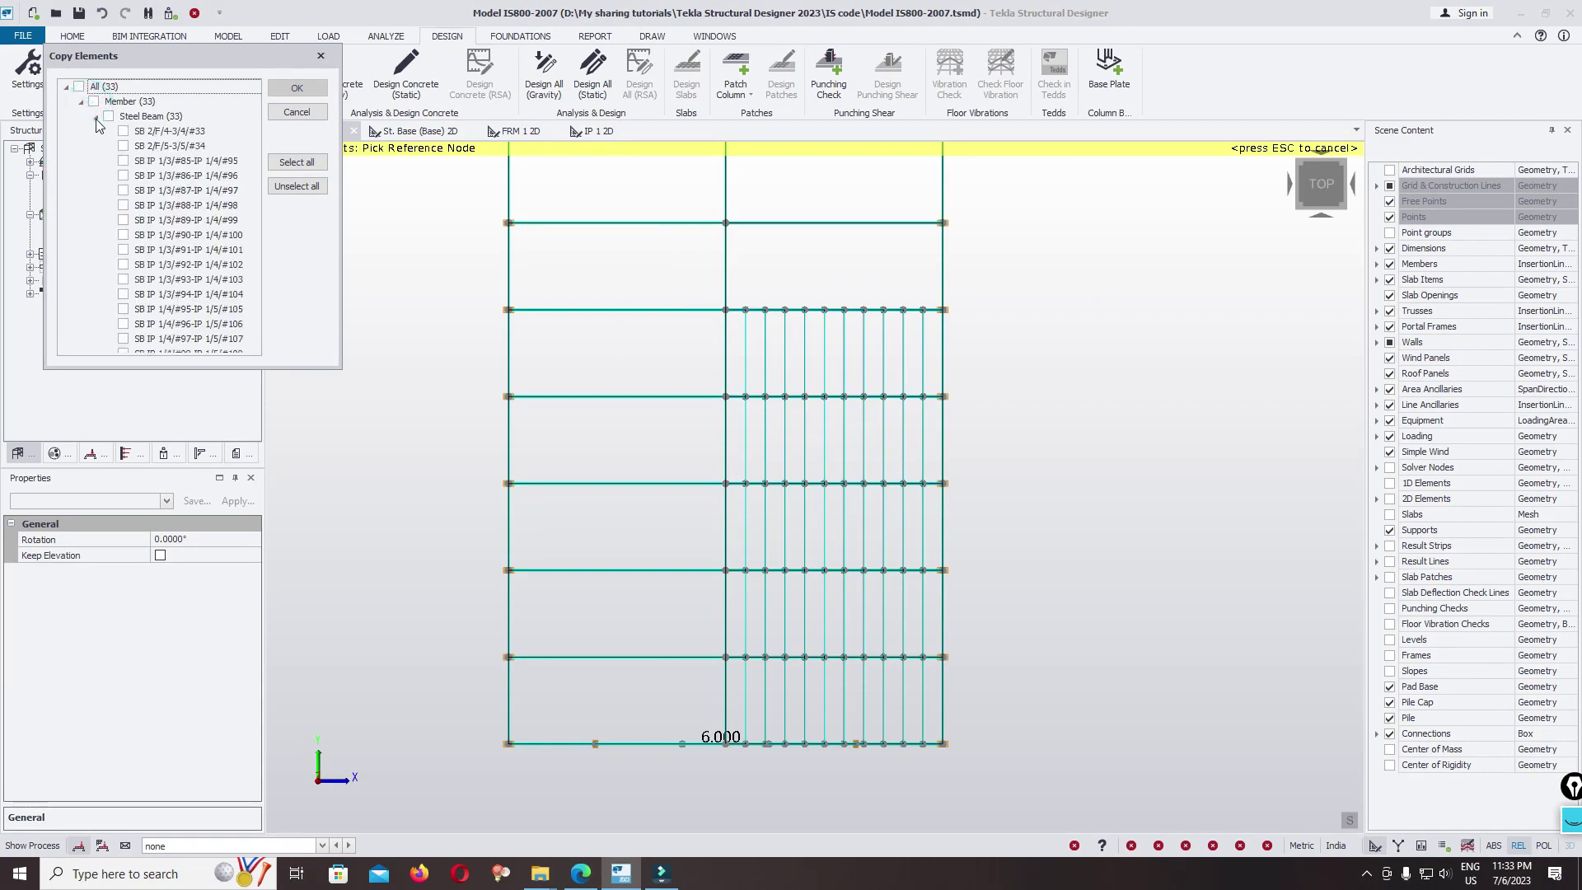
{"action": "left_click_drag", "start_coordinate": [251, 137], "coordinate": [236, 102]}
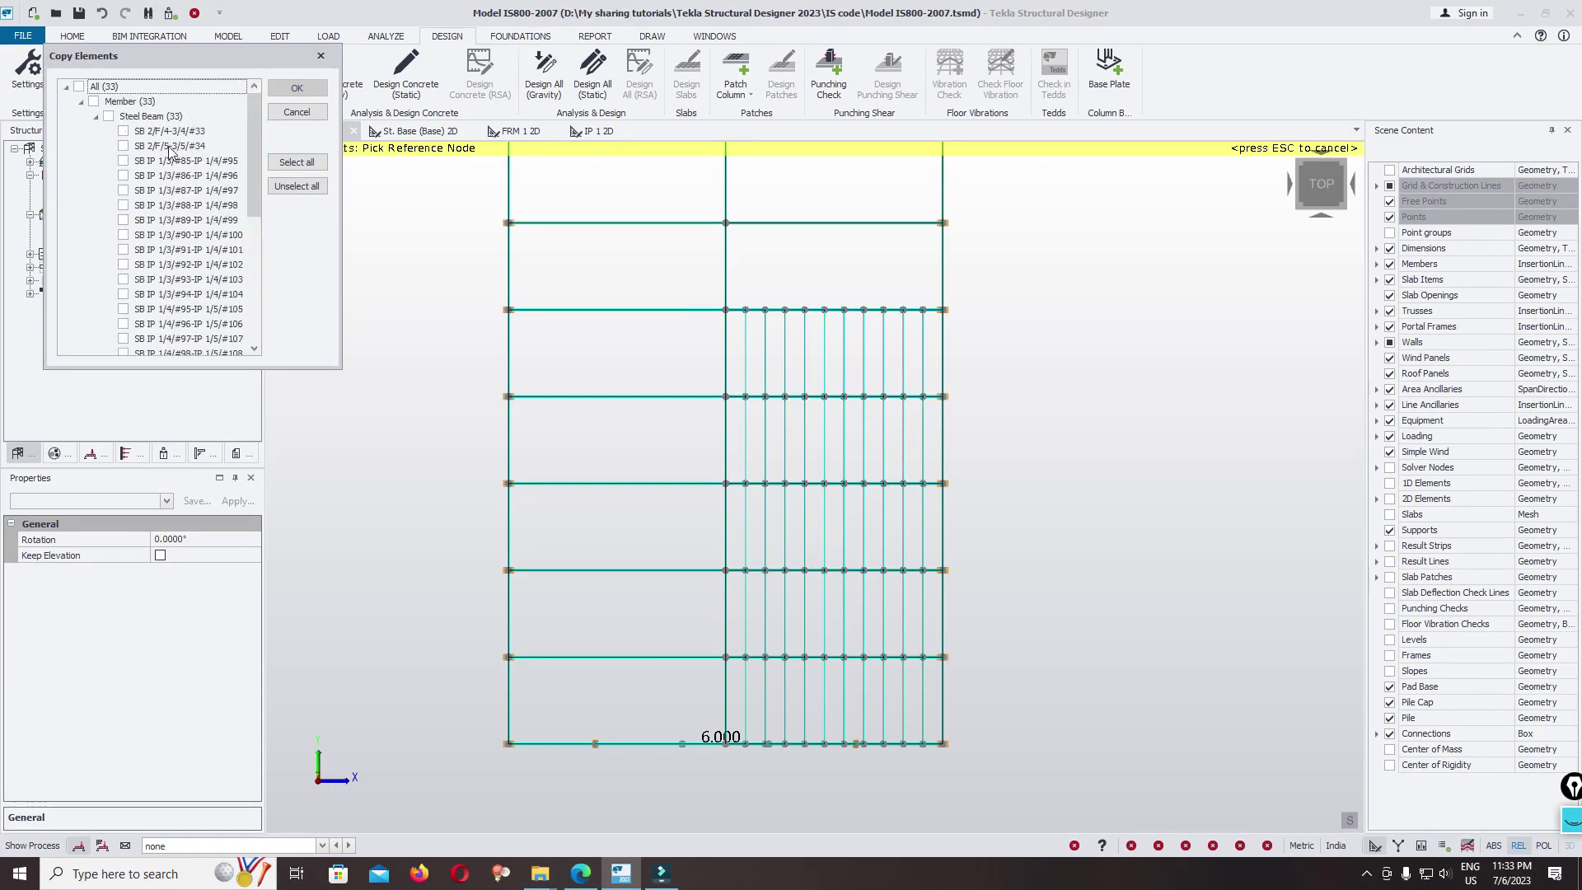
{"action": "left_click", "coordinate": [321, 56]}
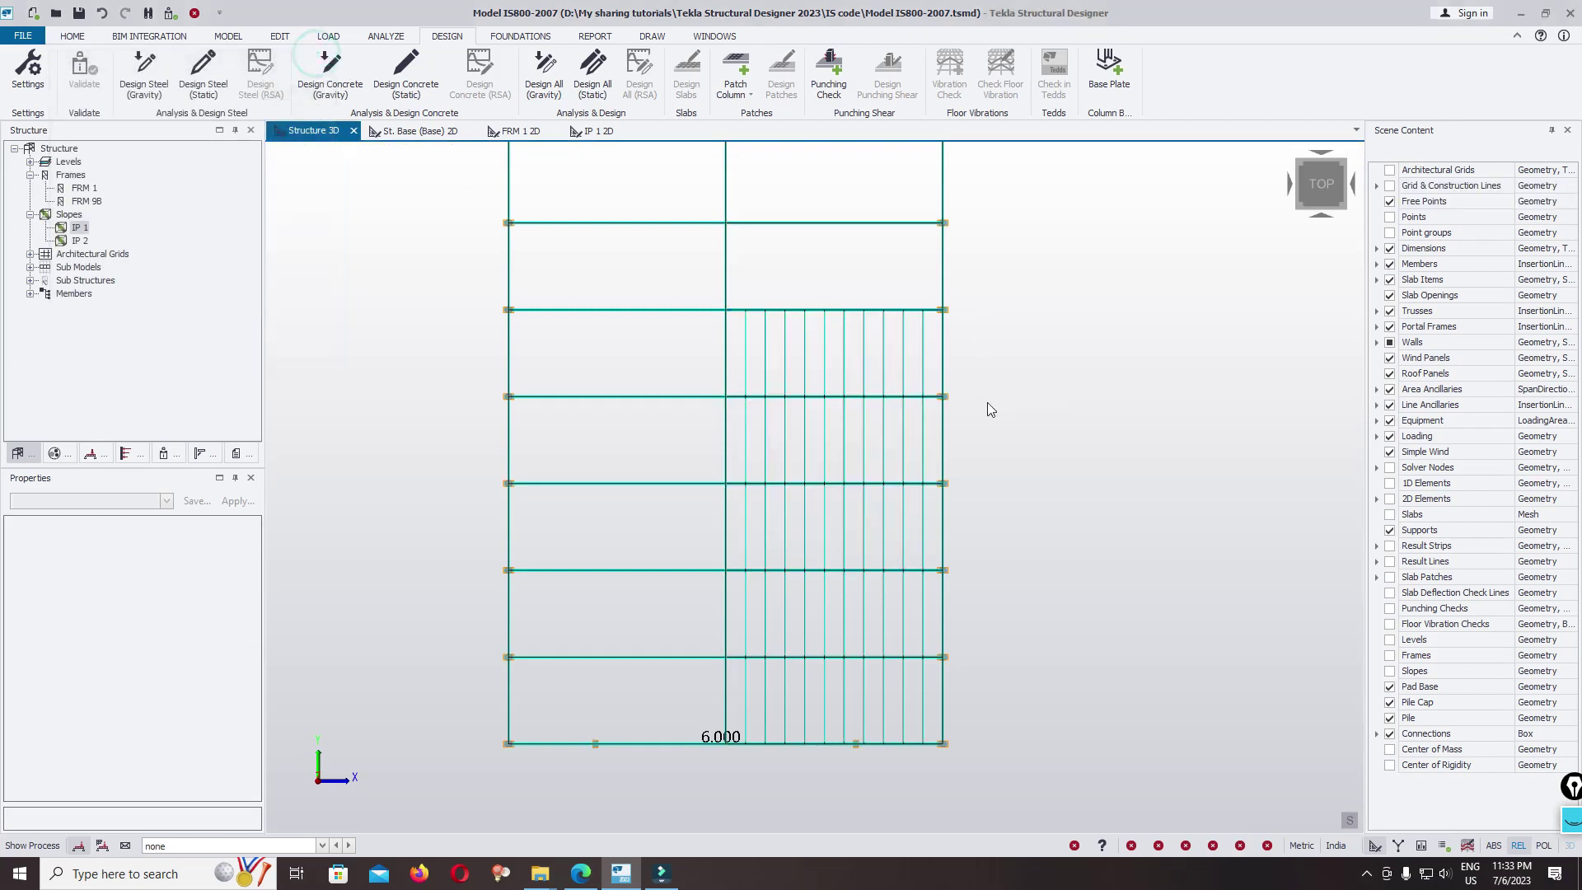
Copy the purlins between grids 3 and 6 into the bays between grids 6 and 9B, moving reference node F/3 to F/6
{"action": "left_click_drag", "start_coordinate": [764, 361], "coordinate": [737, 360]}
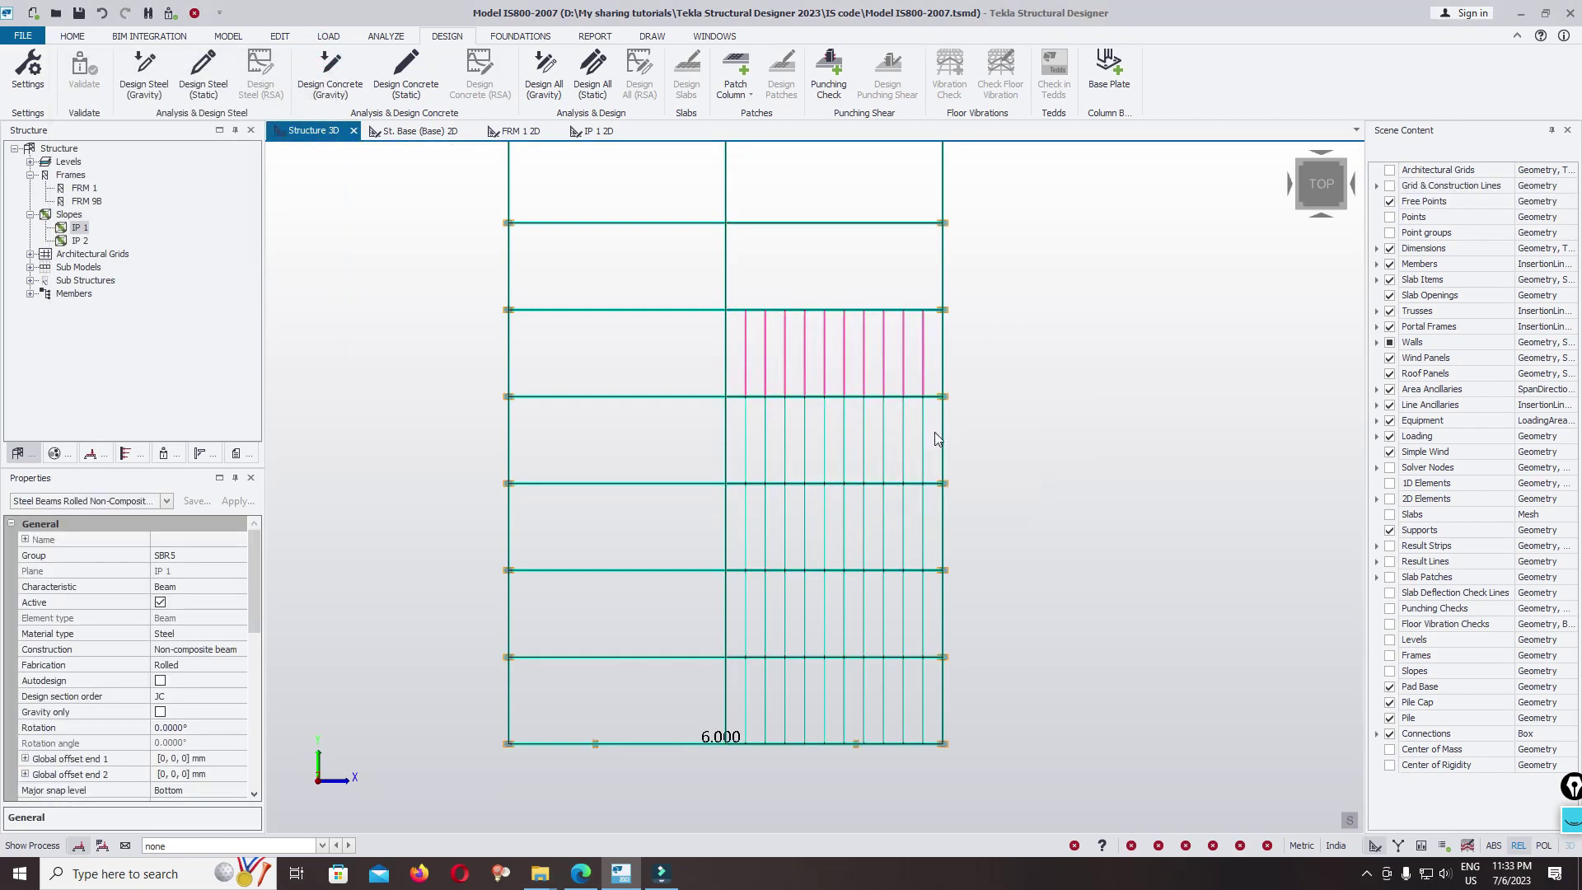
{"action": "left_click_drag", "start_coordinate": [739, 477], "coordinate": [739, 476]}
{"action": "left_click_drag", "start_coordinate": [930, 507], "coordinate": [839, 548]}
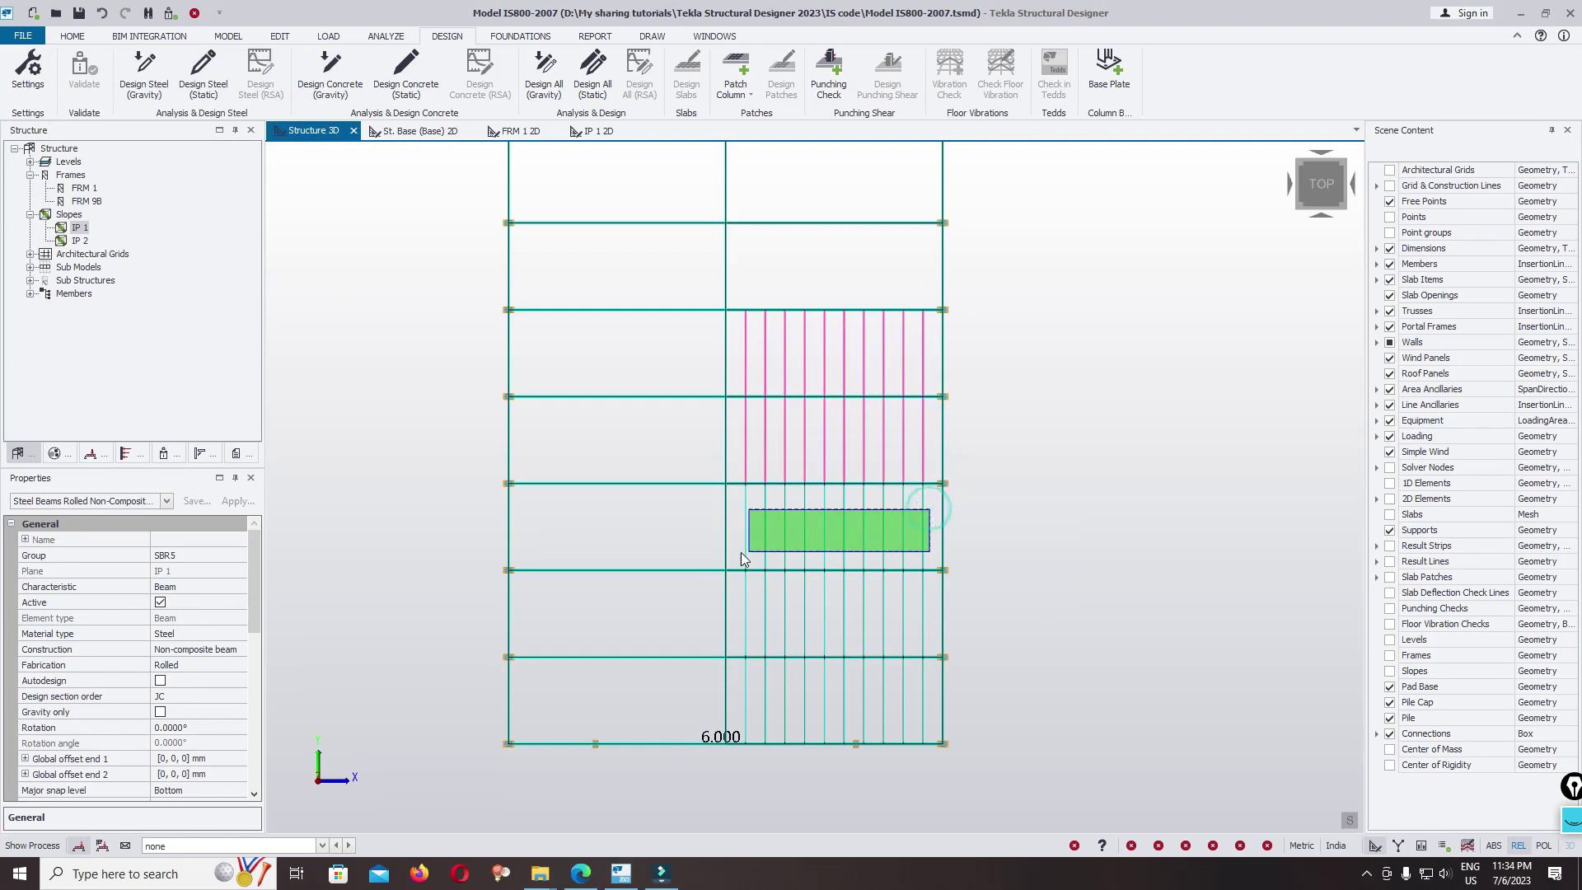
{"action": "left_click_drag", "start_coordinate": [743, 551], "coordinate": [739, 552]}
{"action": "right_click", "coordinate": [1063, 383]}
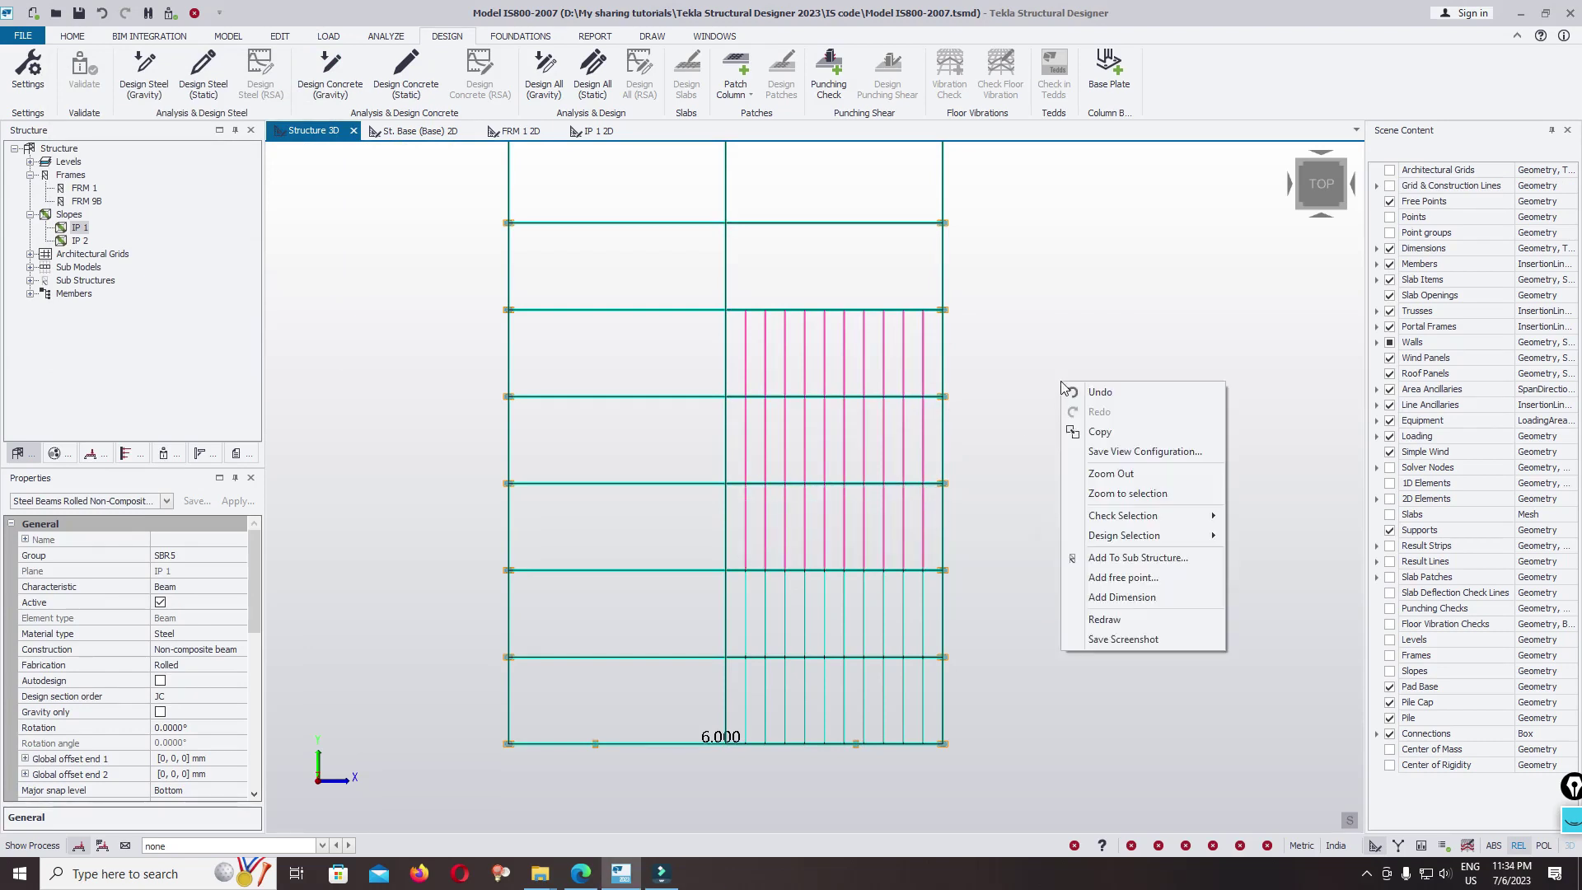
{"action": "left_click", "coordinate": [1099, 432]}
{"action": "left_click", "coordinate": [944, 570]}
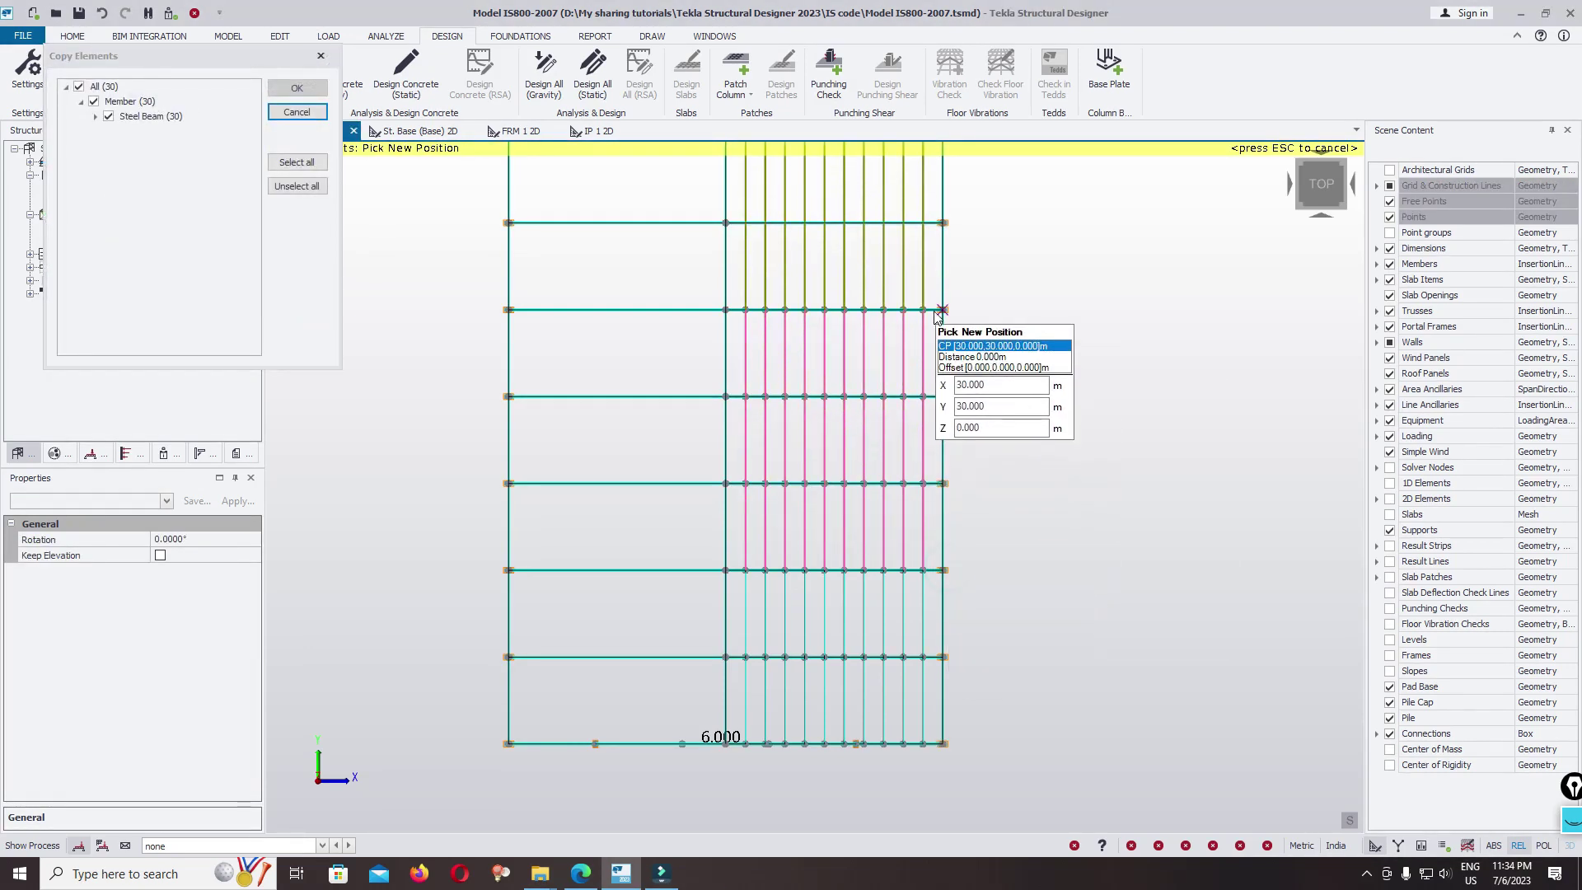
{"action": "middle_click_drag", "start_coordinate": [940, 316], "coordinate": [938, 439]}
{"action": "left_click", "coordinate": [944, 430]}
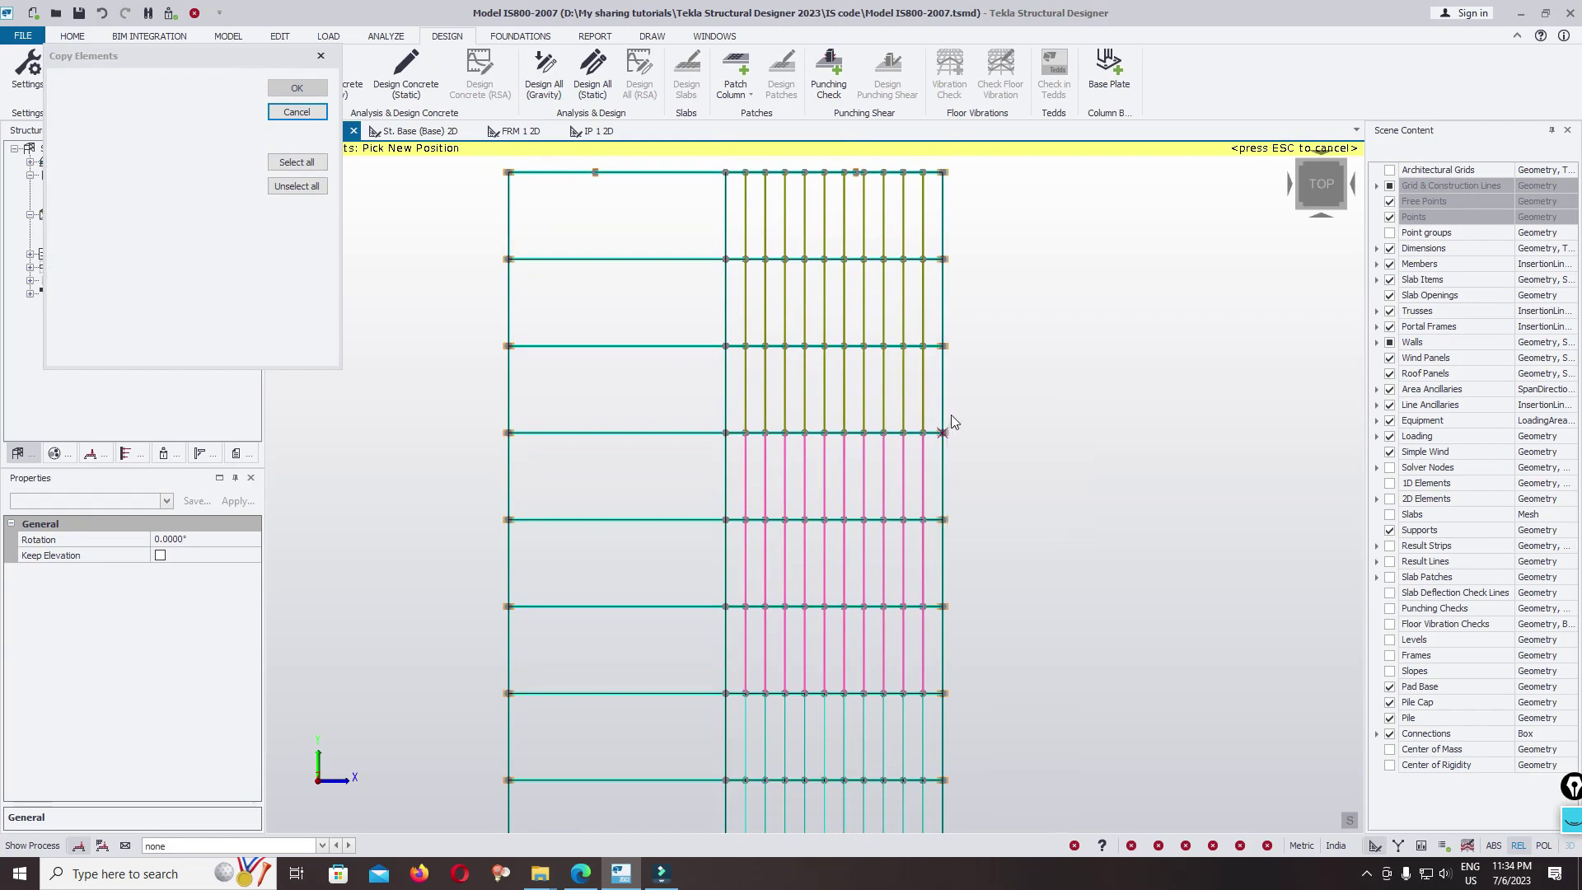
{"action": "left_click", "coordinate": [1230, 272]}
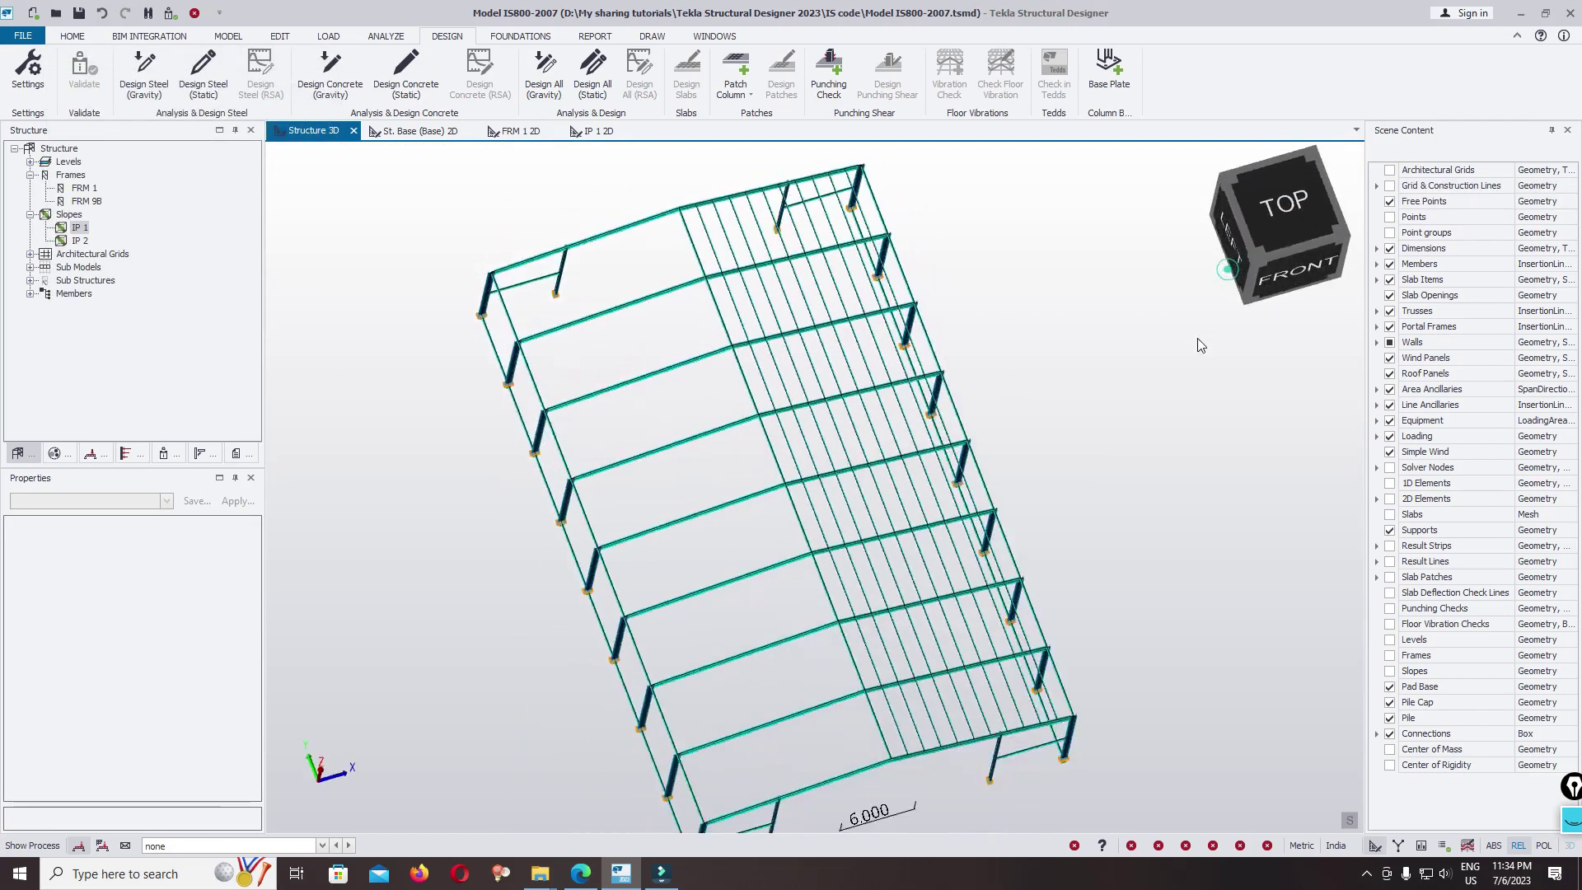
Mirror all purlins of slope IP 1 onto slope IP 2, using the grid 1 column bases at F and AA as reference and destination points
{"action": "left_click", "coordinate": [1307, 269]}
{"action": "scroll", "coordinate": [902, 422], "scroll_direction": "up", "scroll_amount": 8}
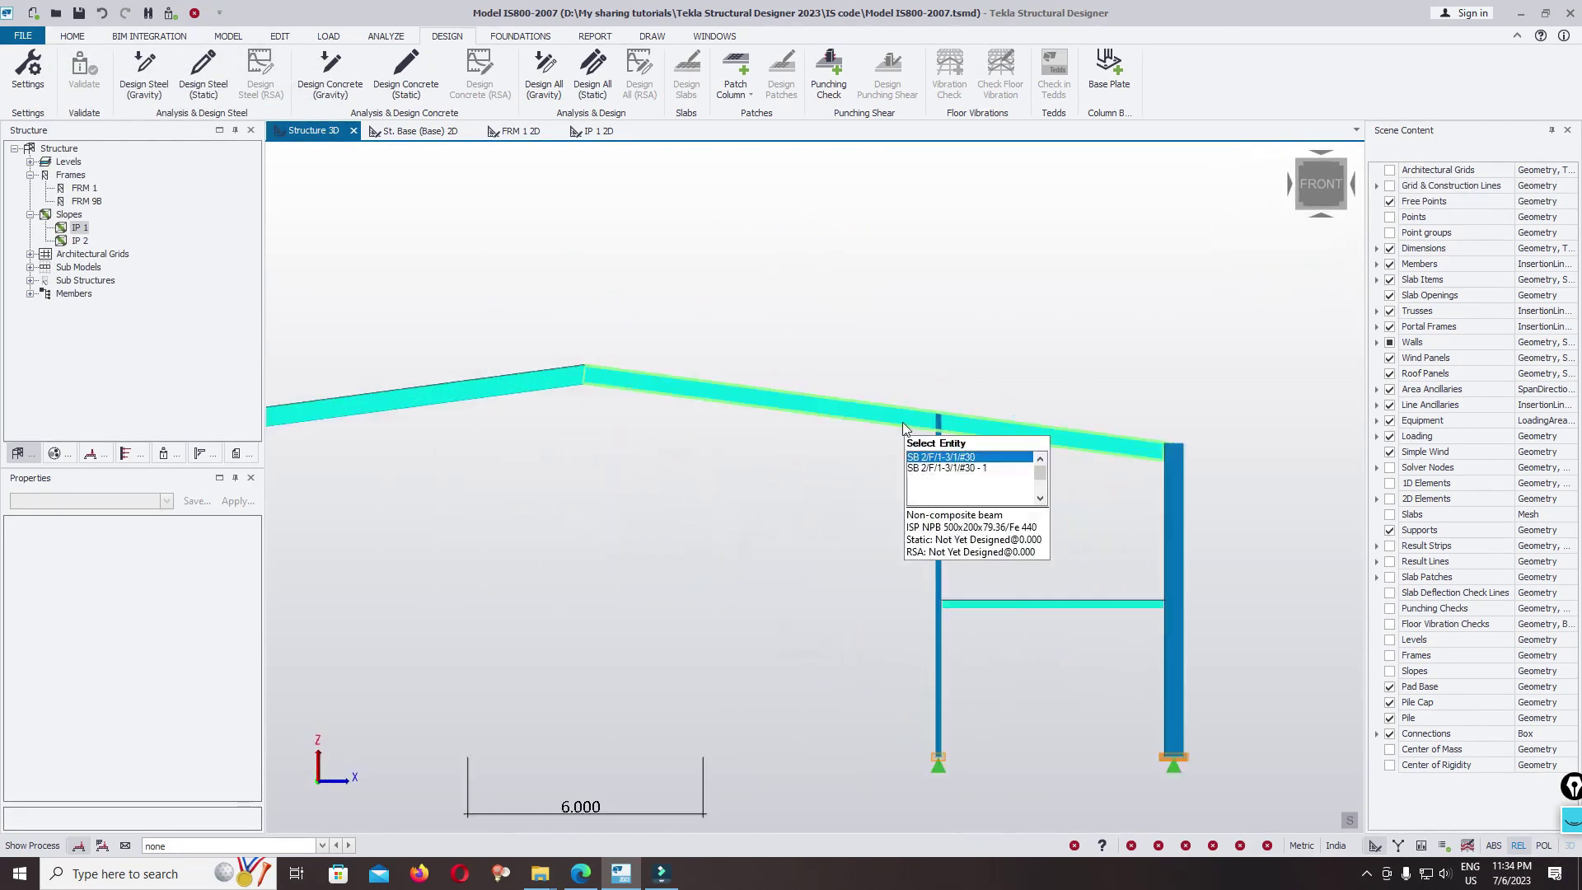
{"action": "scroll", "coordinate": [627, 305], "scroll_direction": "down", "scroll_amount": 5}
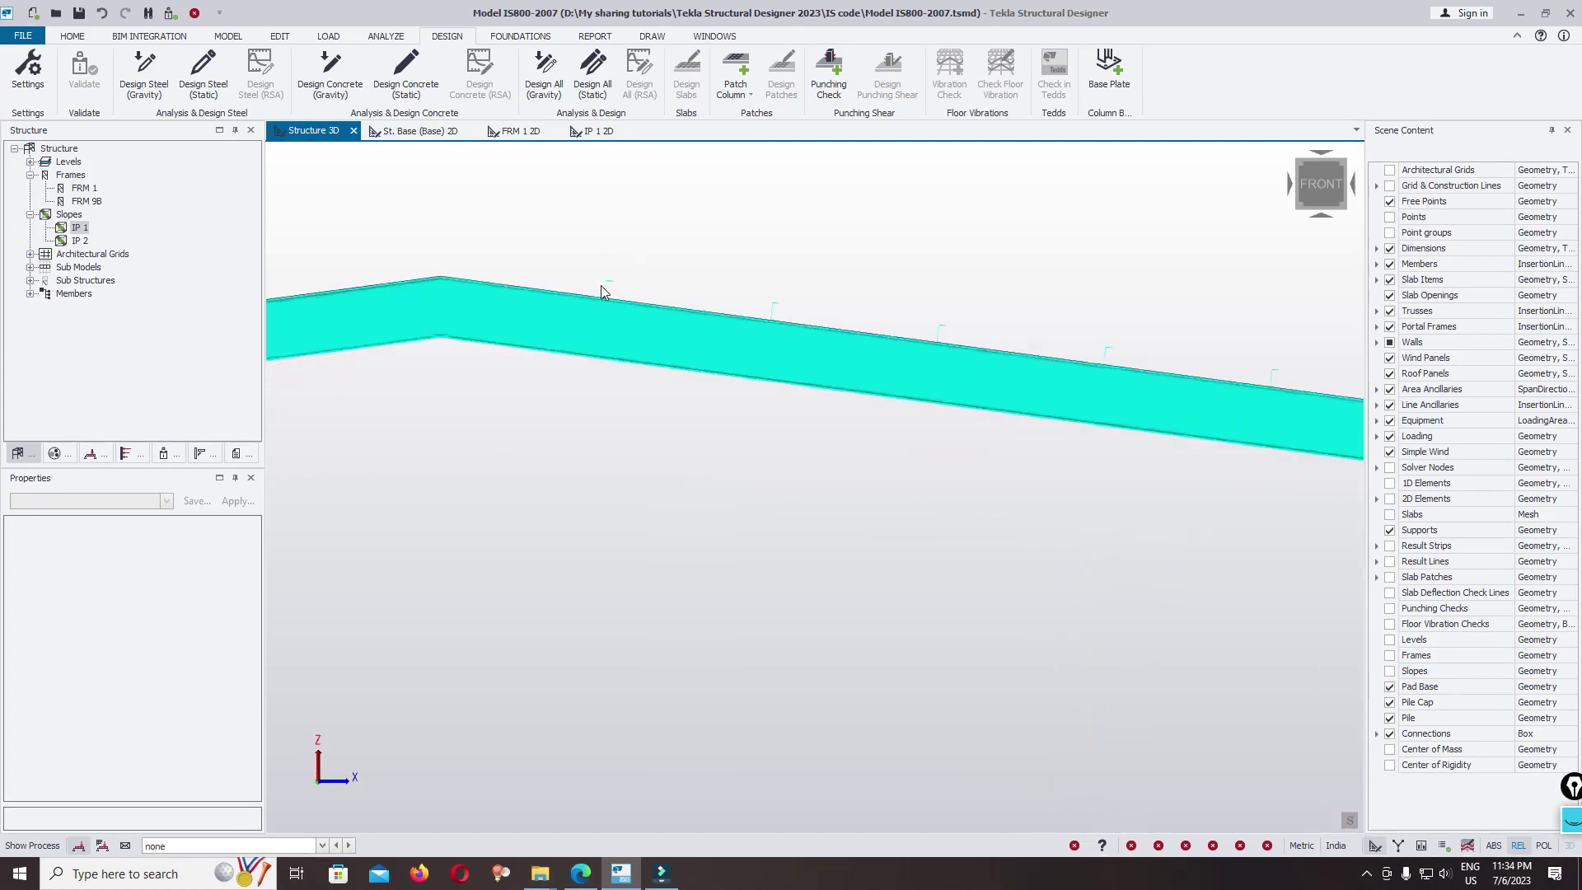
{"action": "scroll", "coordinate": [1072, 355], "scroll_direction": "up", "scroll_amount": 3}
{"action": "scroll", "coordinate": [1047, 368], "scroll_direction": "down", "scroll_amount": 3}
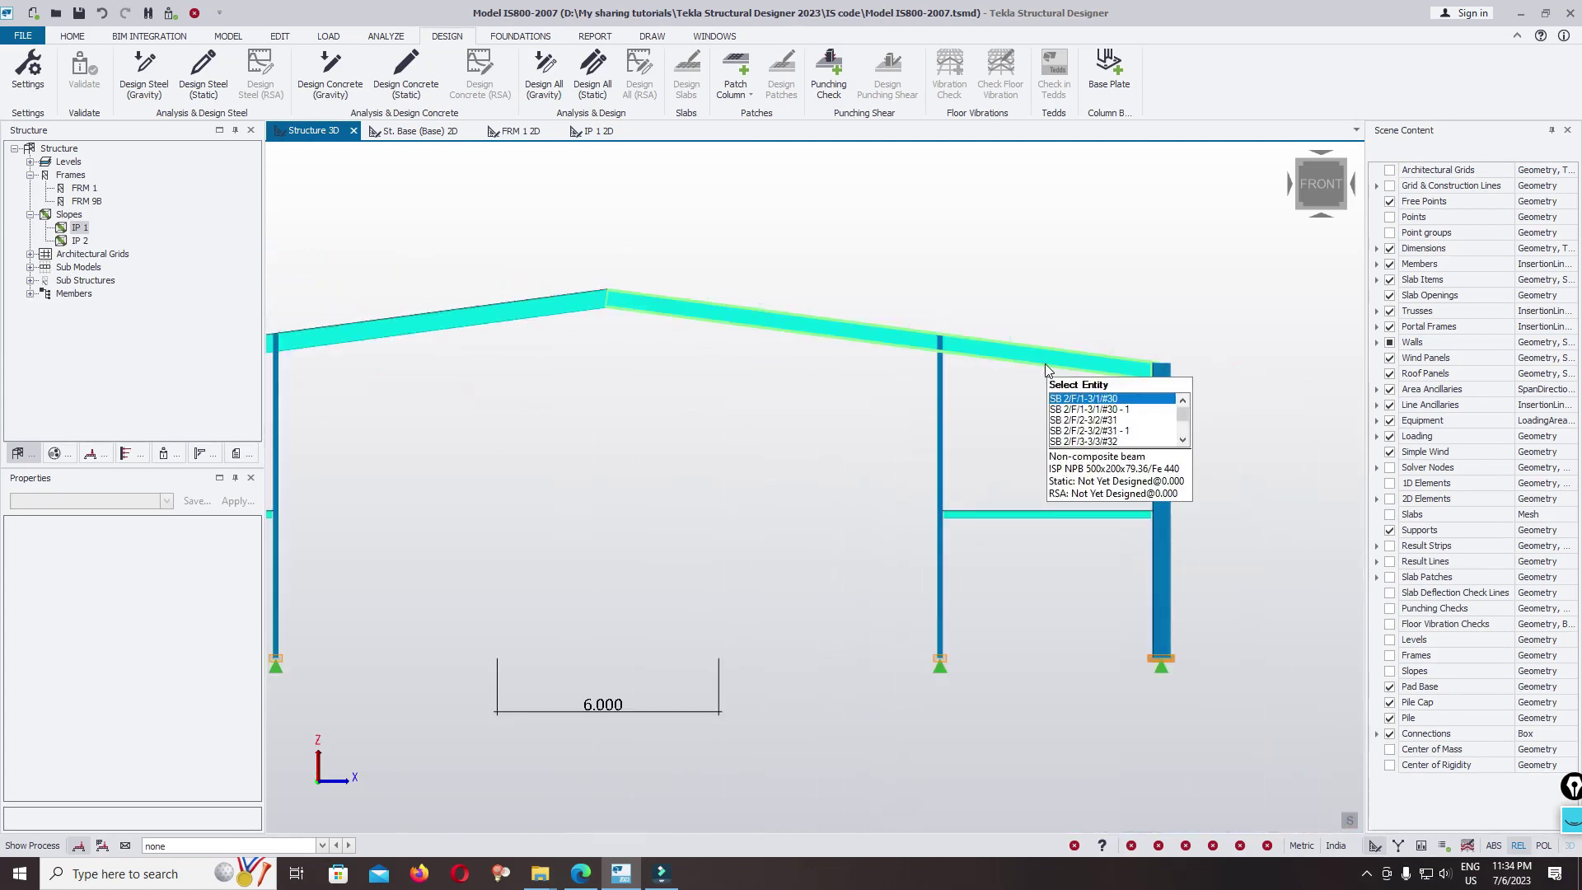
{"action": "scroll", "coordinate": [719, 311], "scroll_direction": "up", "scroll_amount": 3}
{"action": "scroll", "coordinate": [654, 279], "scroll_direction": "down", "scroll_amount": 2}
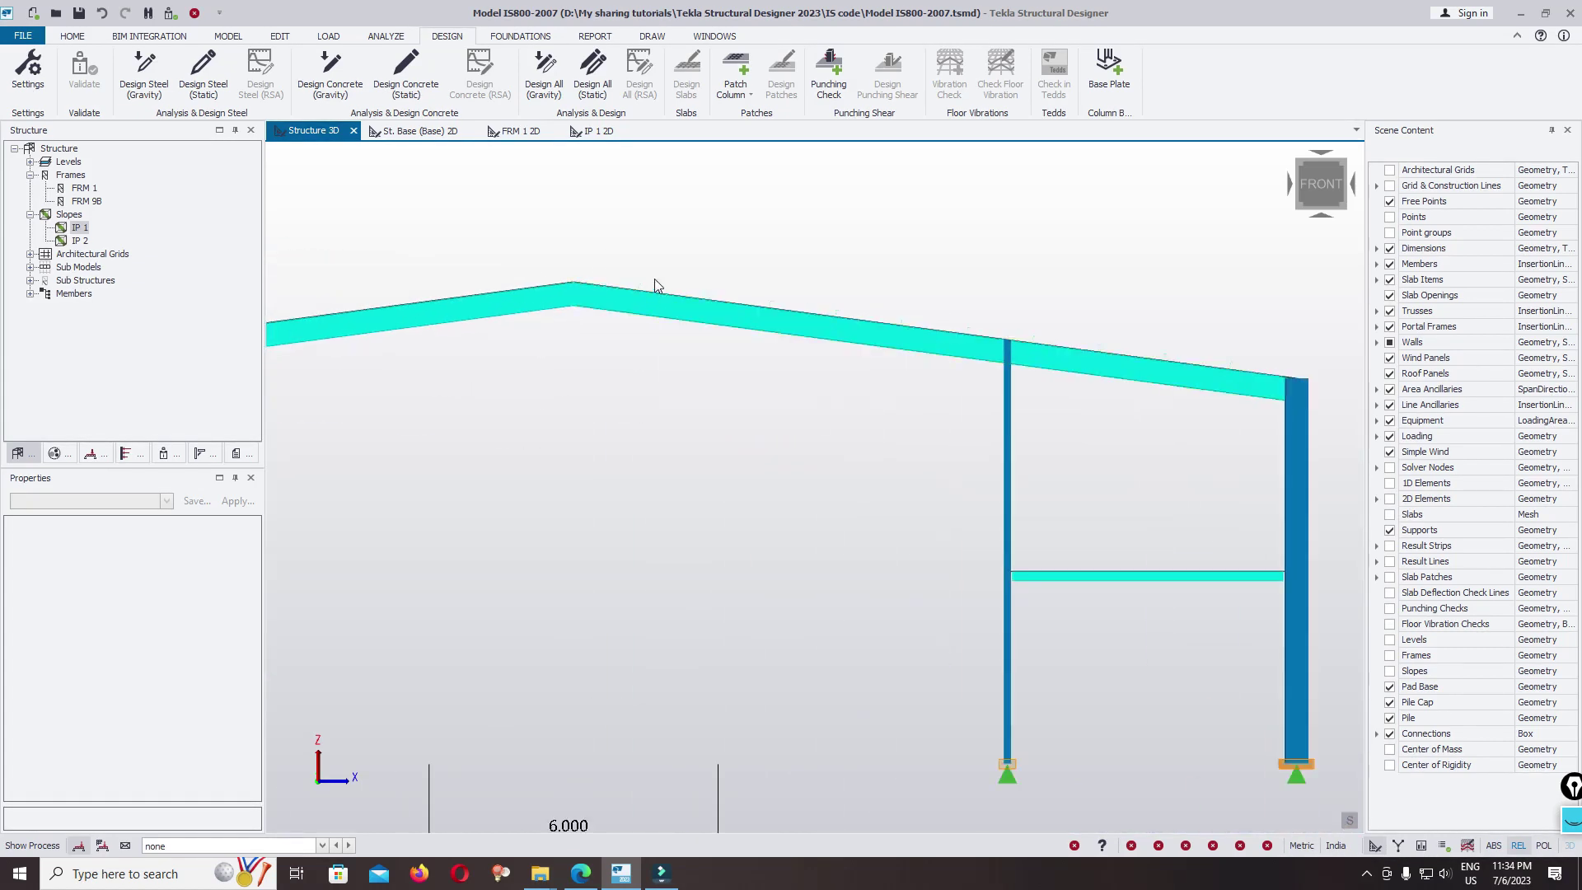
{"action": "left_click_drag", "start_coordinate": [620, 224], "coordinate": [1274, 395]}
{"action": "mouse_move", "coordinate": [887, 364]}
{"action": "middle_mouse_down"}
{"action": "mouse_move", "coordinate": [853, 413]}
{"action": "mouse_move", "coordinate": [867, 385]}
{"action": "middle_mouse_up"}
{"action": "scroll", "coordinate": [868, 385], "scroll_direction": "down", "scroll_amount": 5}
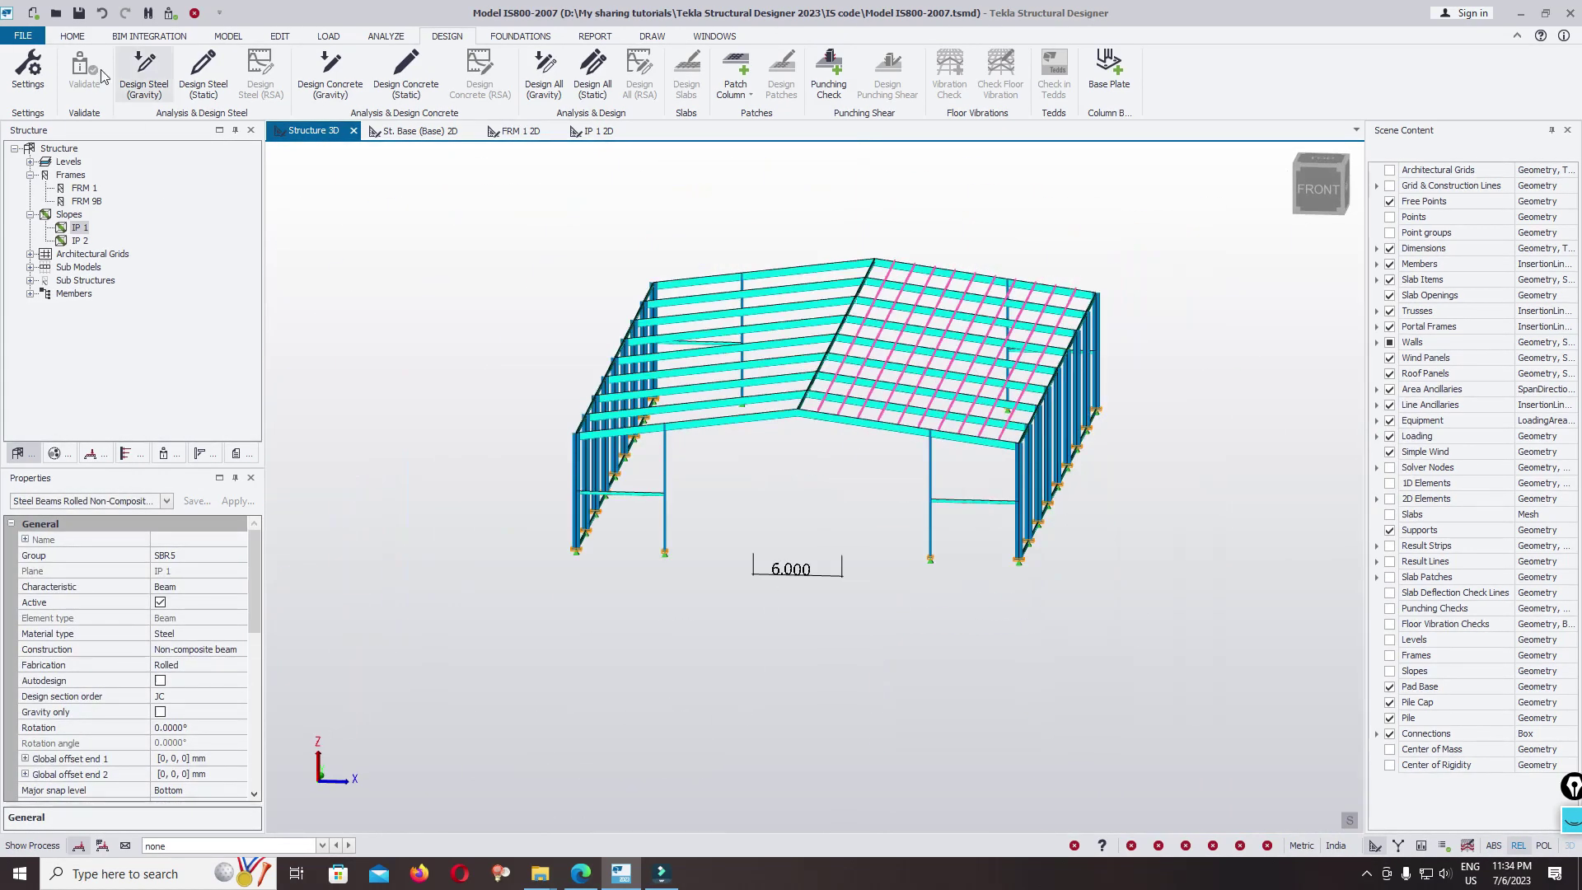
{"action": "left_click", "coordinate": [278, 36]}
{"action": "left_click", "coordinate": [151, 67]}
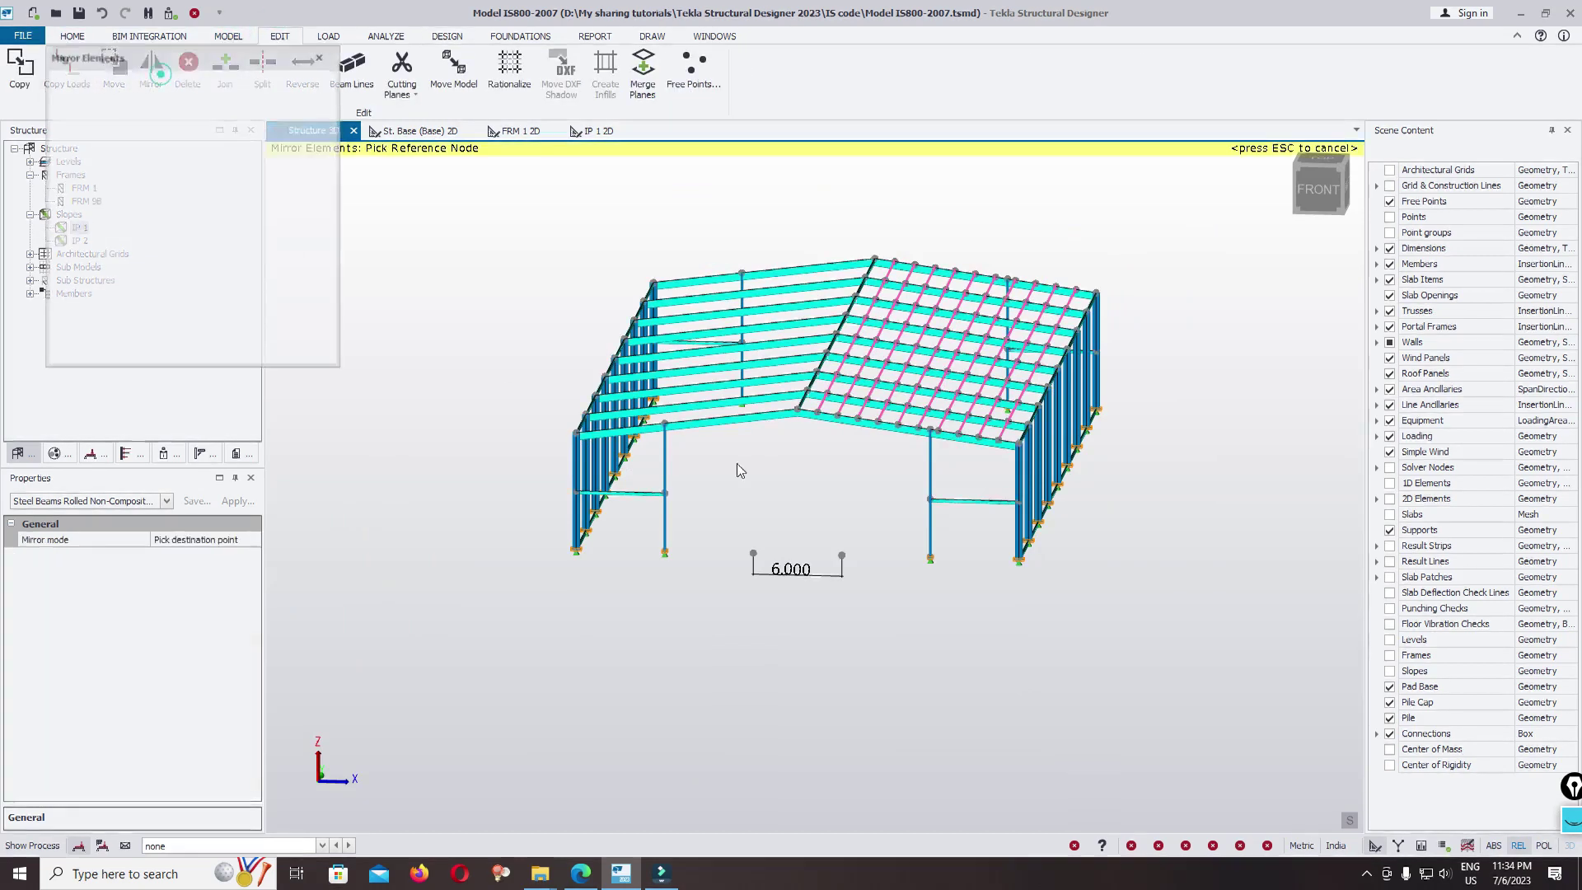
{"action": "left_click", "coordinate": [1020, 560]}
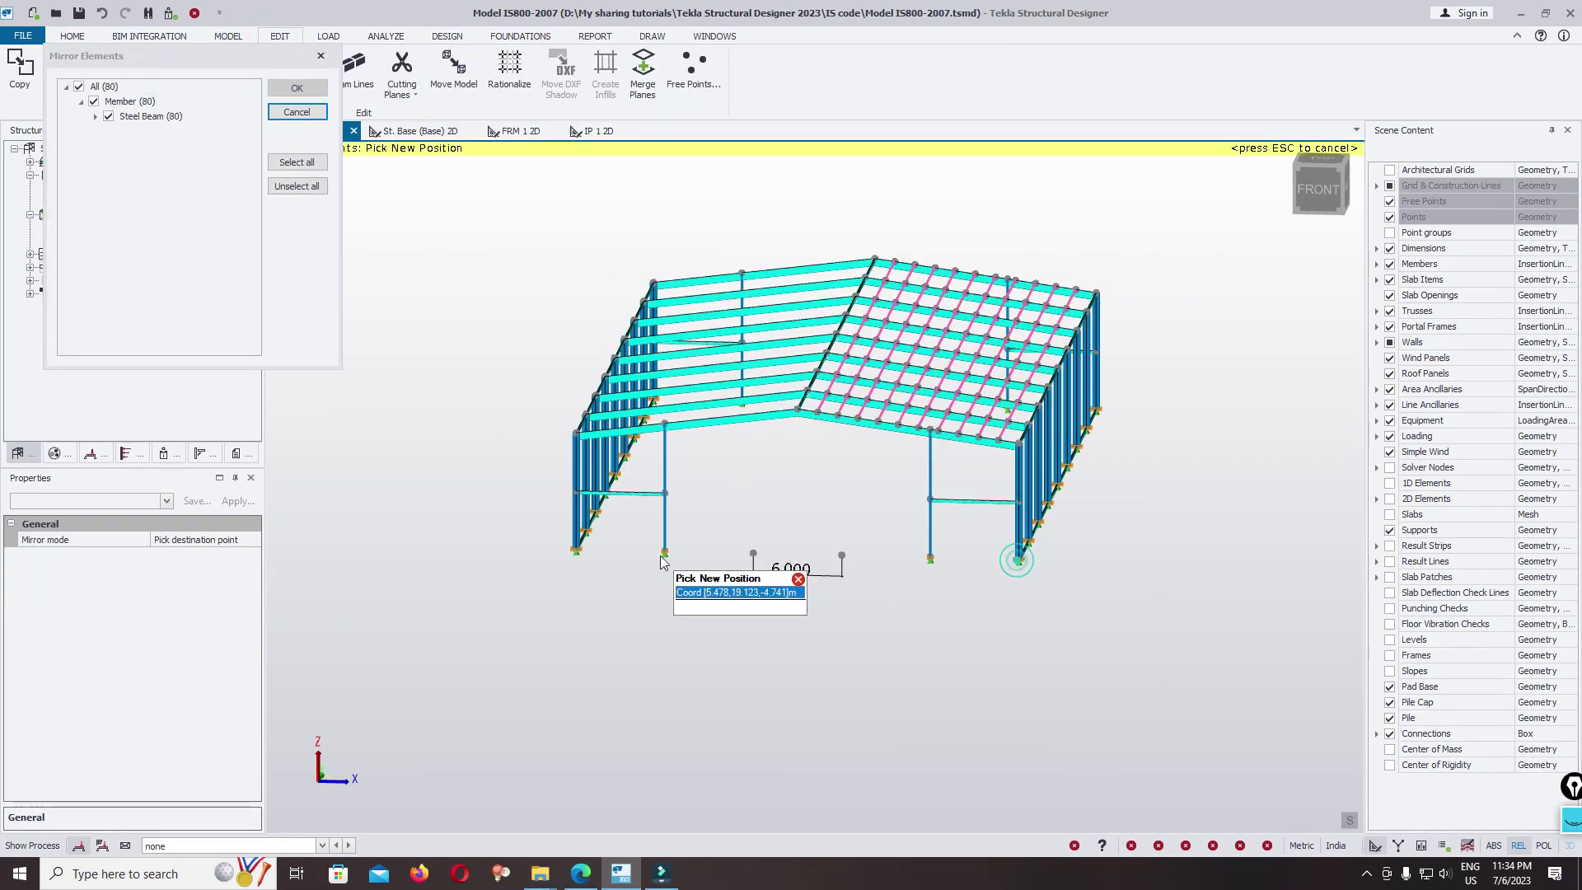
{"action": "left_click", "coordinate": [575, 551]}
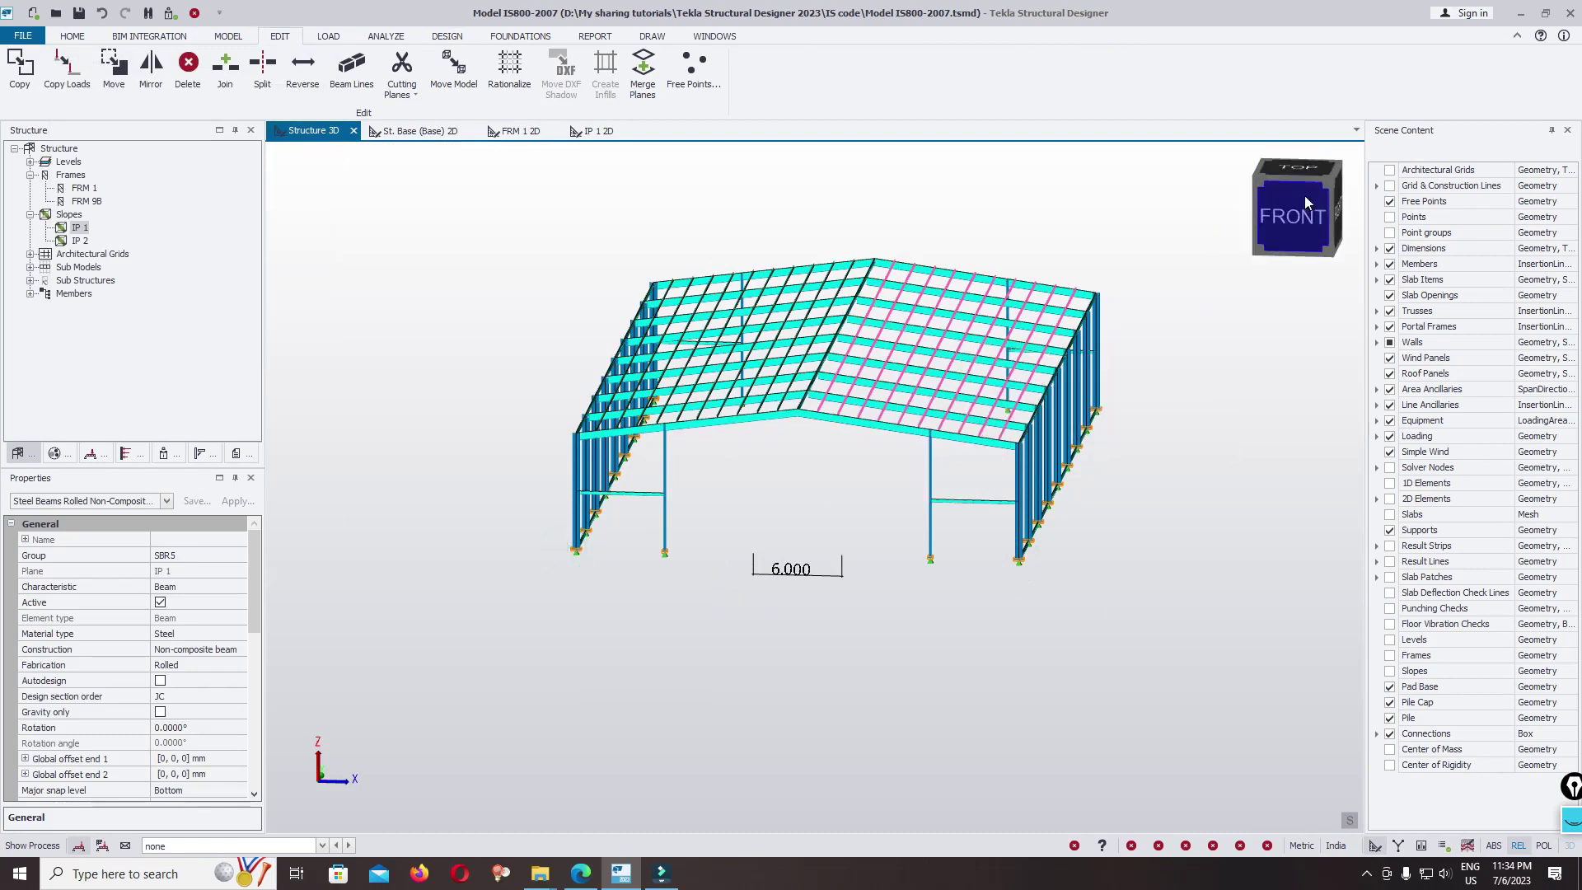
Examine from the front and in 3D how the mirrored purlins sit on the rafters of both slopes
{"action": "left_click", "coordinate": [1306, 203]}
{"action": "scroll", "coordinate": [594, 457], "scroll_direction": "up", "scroll_amount": 5}
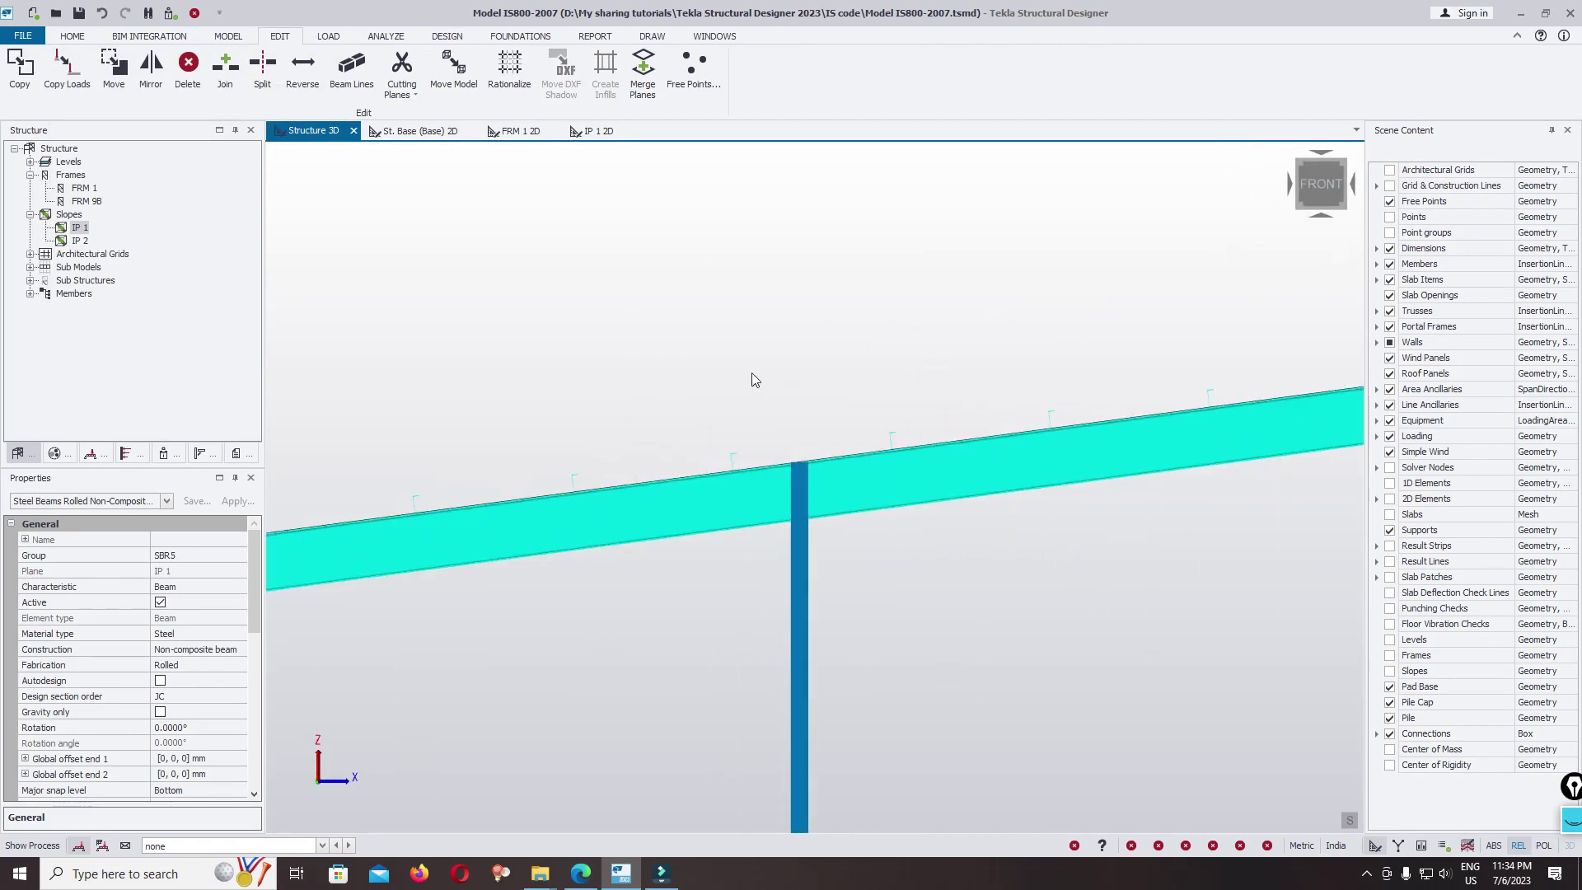
{"action": "scroll", "coordinate": [960, 312], "scroll_direction": "down", "scroll_amount": 6}
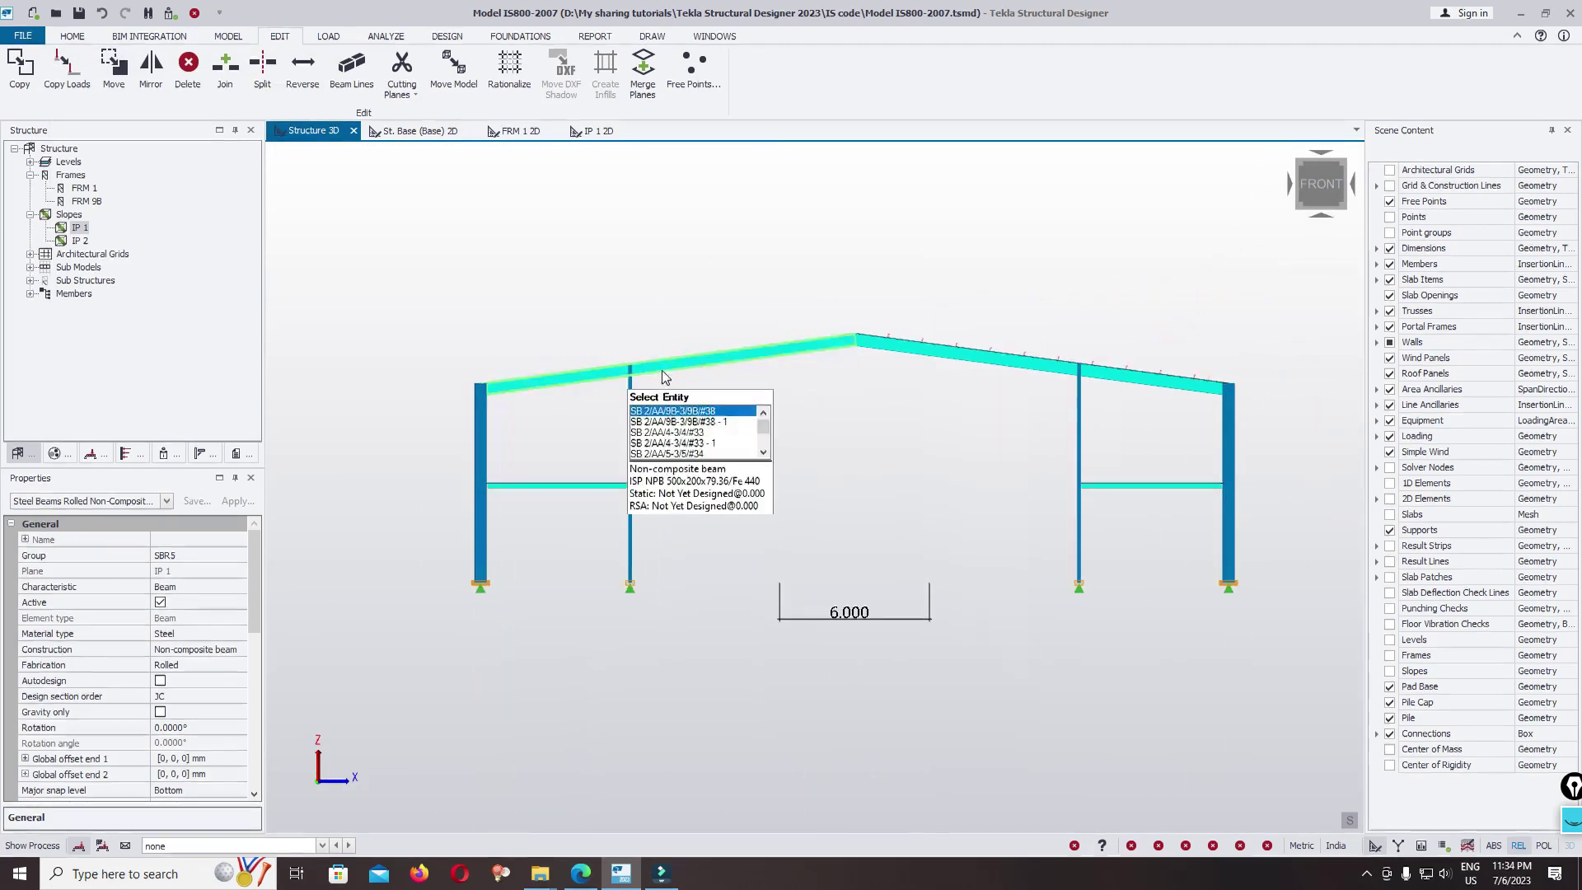
{"action": "scroll", "coordinate": [840, 345], "scroll_direction": "up", "scroll_amount": 5}
{"action": "scroll", "coordinate": [843, 317], "scroll_direction": "down", "scroll_amount": 5}
{"action": "right_click_drag", "start_coordinate": [862, 388], "coordinate": [837, 415]}
{"action": "scroll", "coordinate": [837, 415], "scroll_direction": "down", "scroll_amount": 1}
{"action": "scroll", "coordinate": [840, 412], "scroll_direction": "down", "scroll_amount": 2}
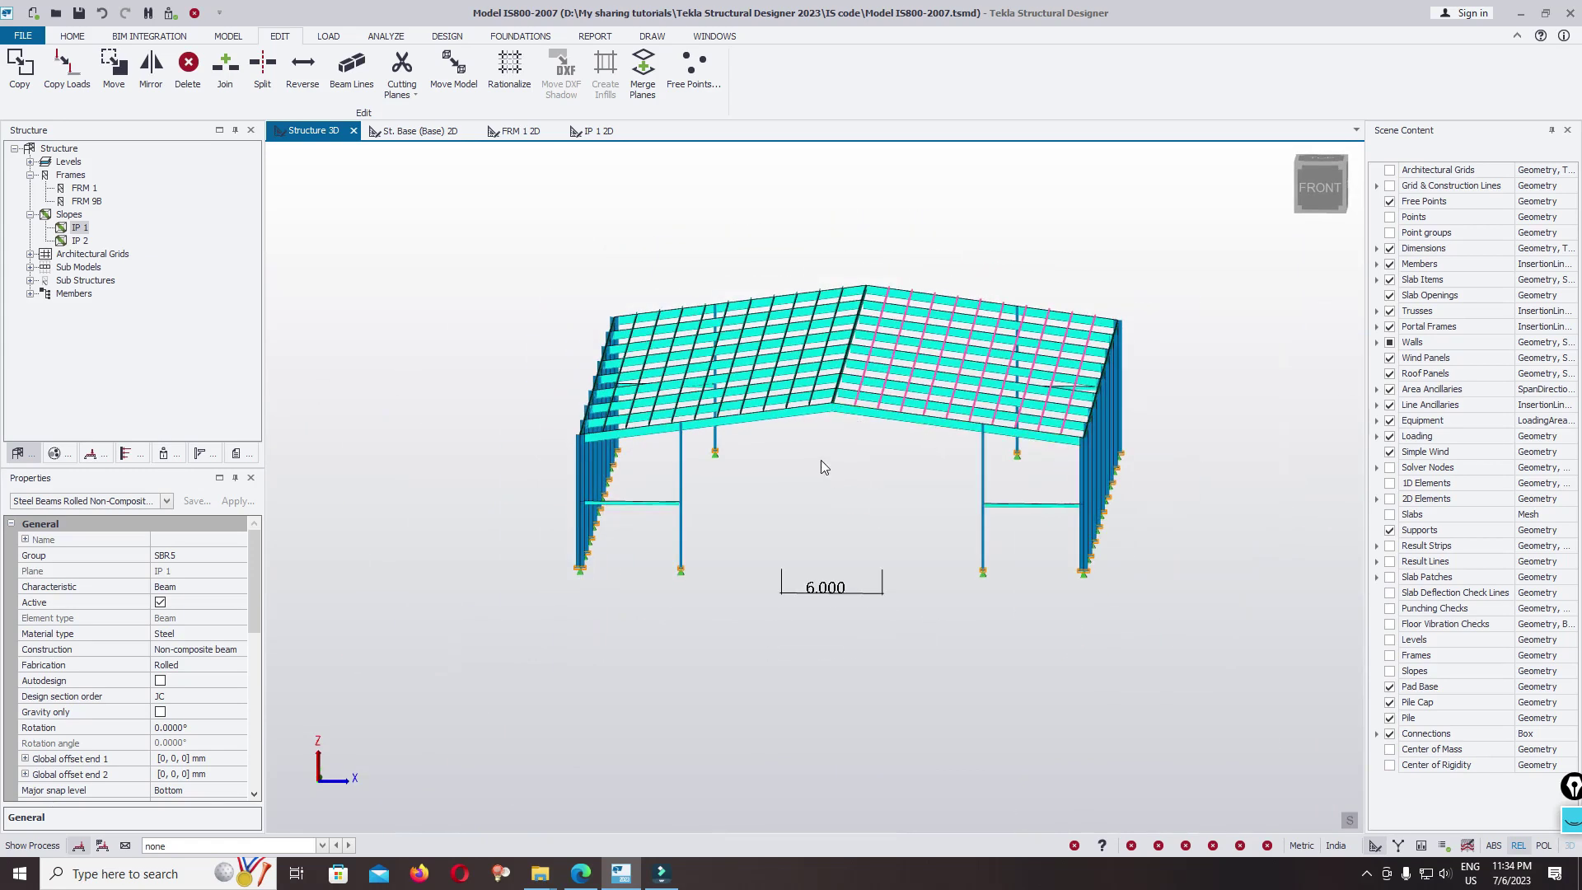
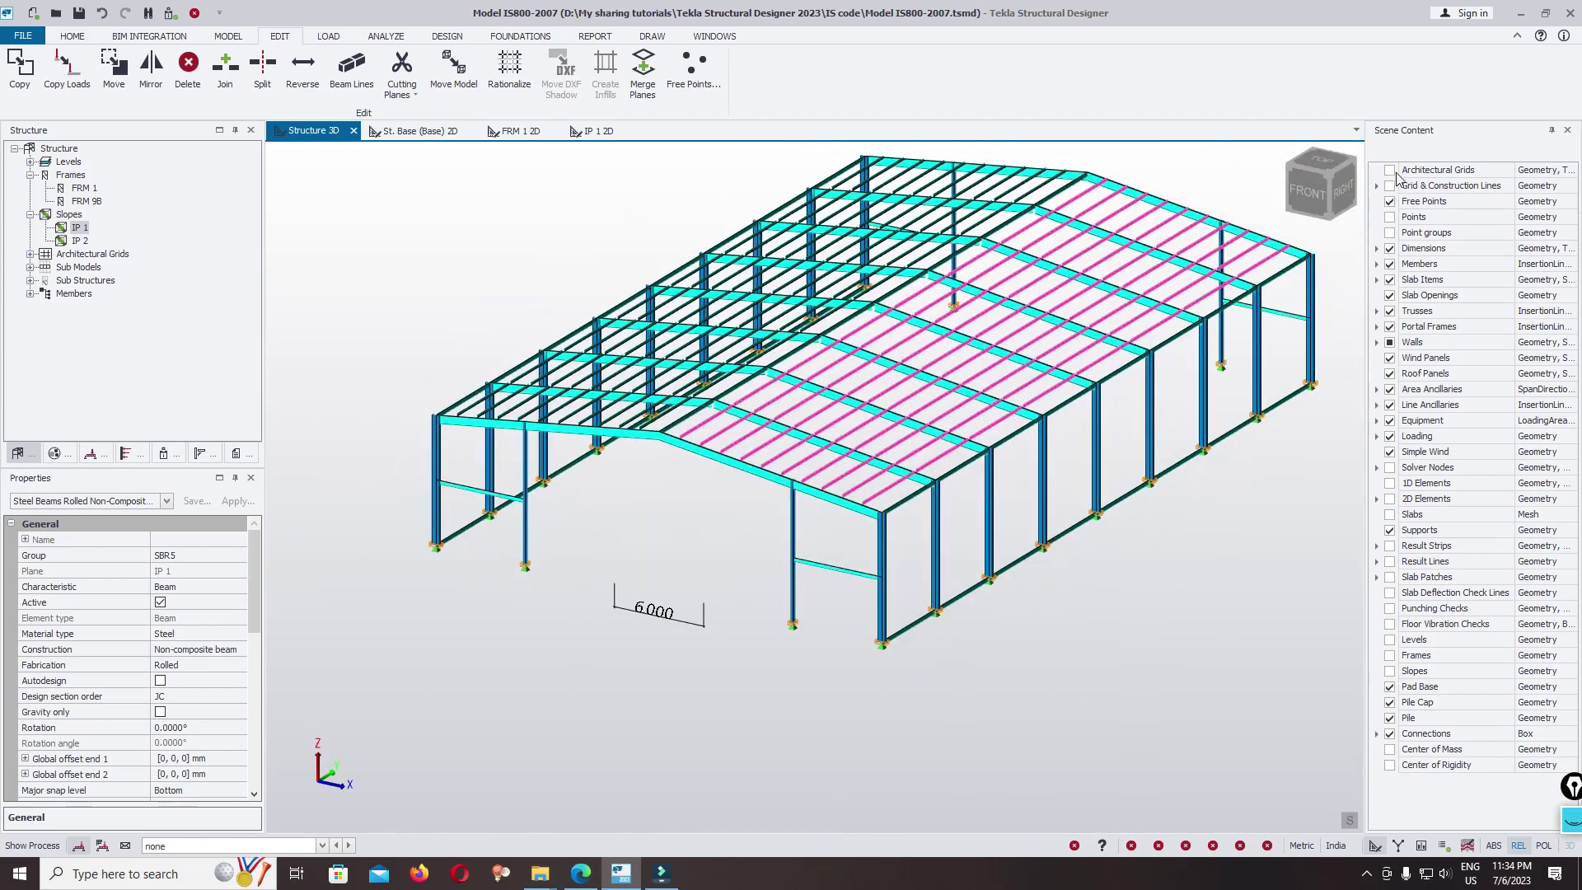
With the architectural grids shown, create frames along grid lines F and AA and open the 2D view of the grid F frame
{"action": "scroll", "coordinate": [1044, 621], "scroll_direction": "up", "scroll_amount": 5}
{"action": "scroll", "coordinate": [824, 674], "scroll_direction": "up", "scroll_amount": 3}
{"action": "scroll", "coordinate": [840, 610], "scroll_direction": "down", "scroll_amount": 5}
{"action": "scroll", "coordinate": [890, 569], "scroll_direction": "up", "scroll_amount": 10}
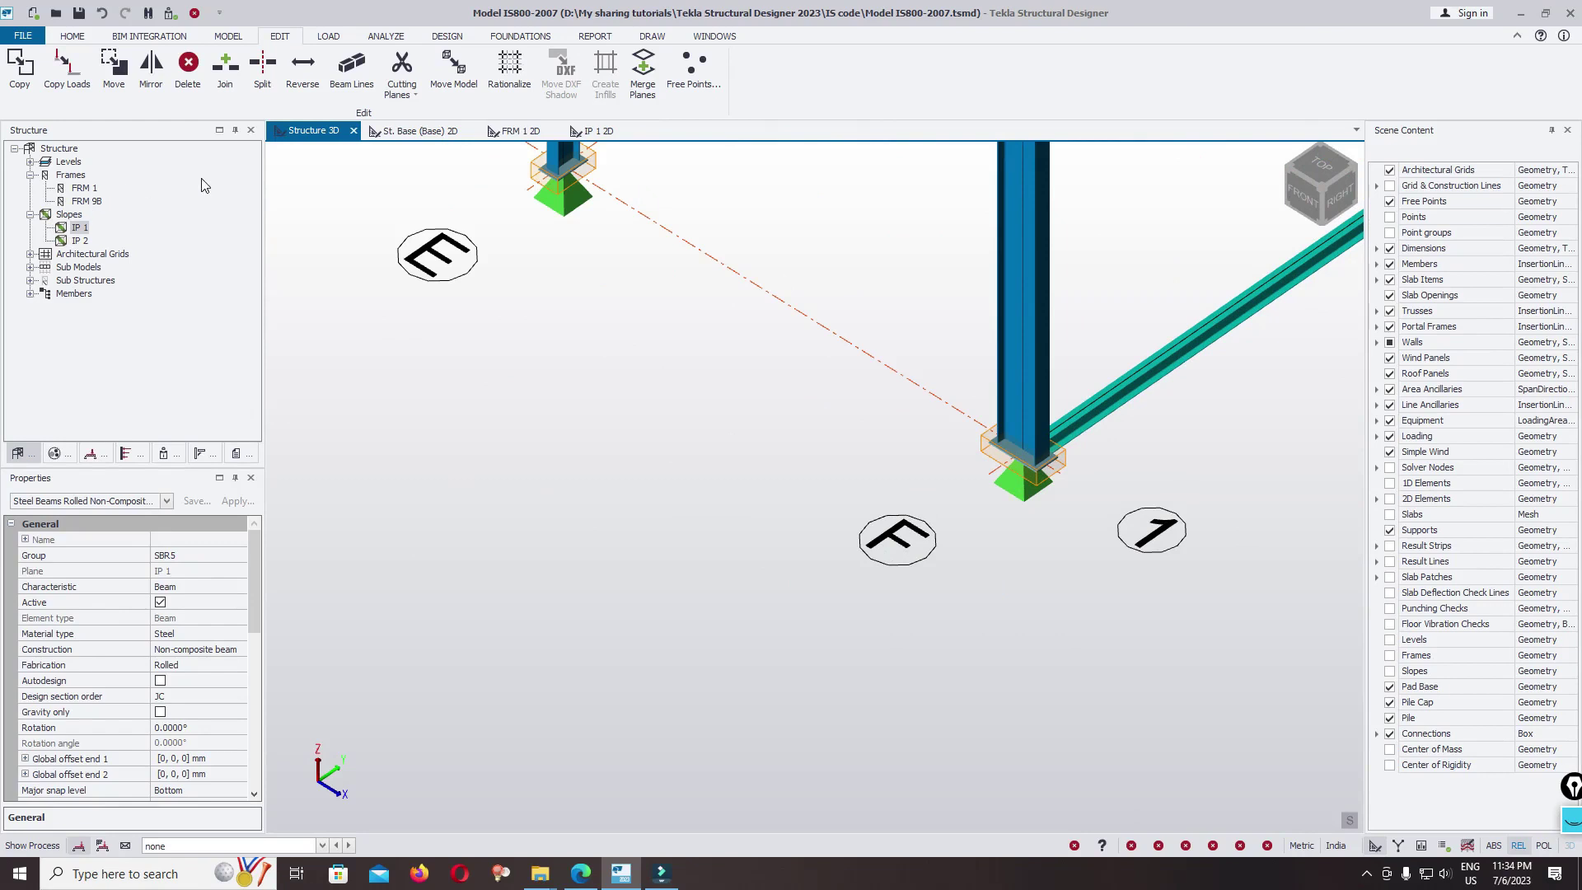
{"action": "left_click", "coordinate": [228, 36]}
{"action": "left_click", "coordinate": [81, 70]}
{"action": "scroll", "coordinate": [841, 565], "scroll_direction": "down", "scroll_amount": 5}
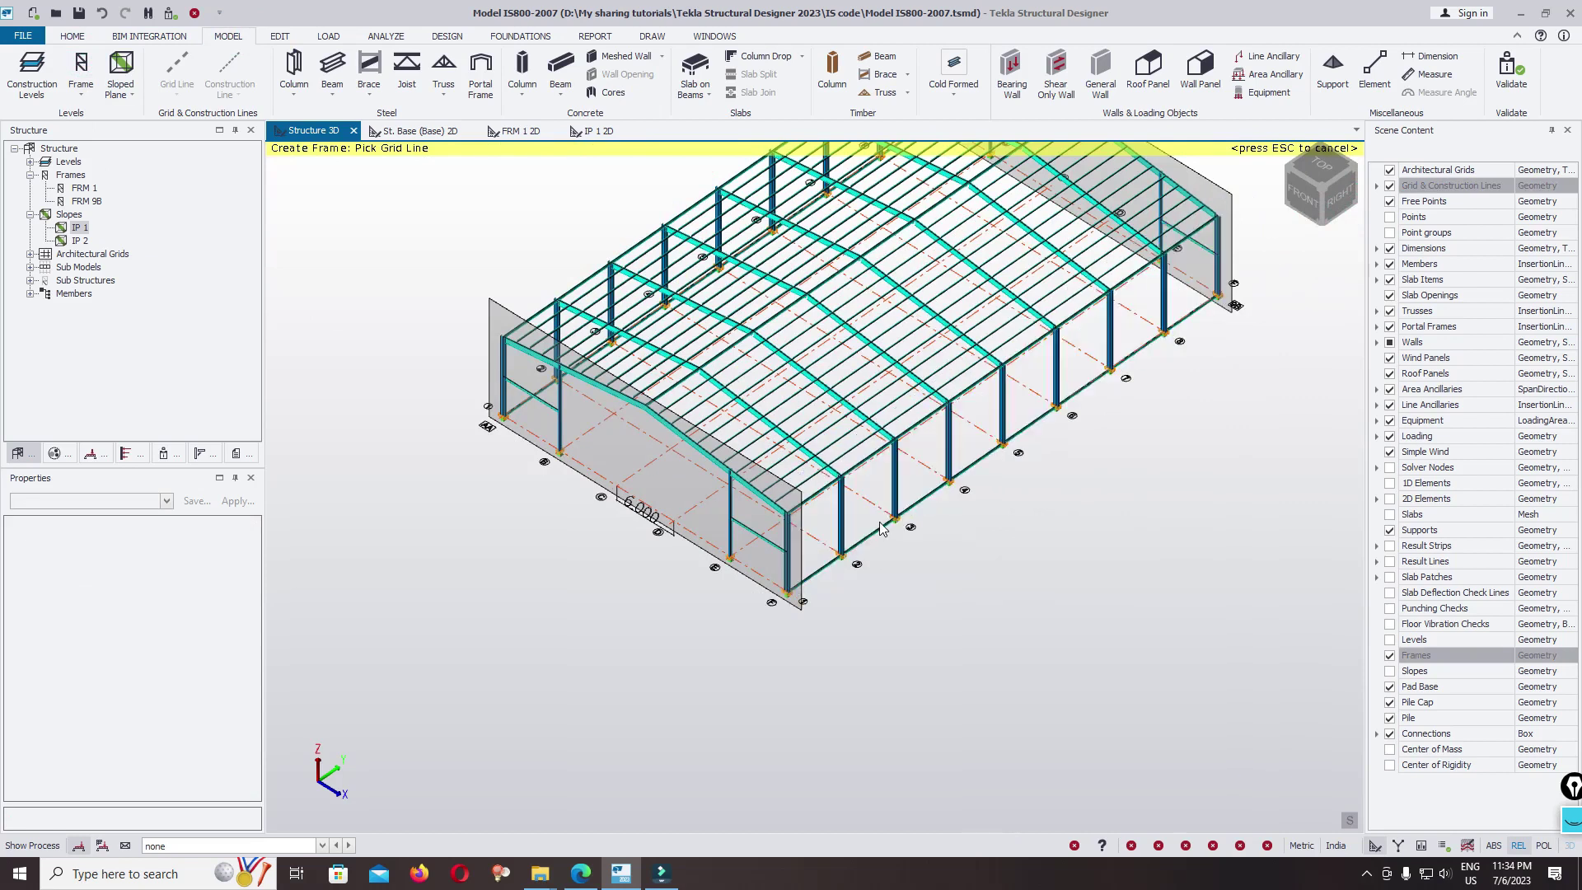
{"action": "left_click", "coordinate": [884, 534]}
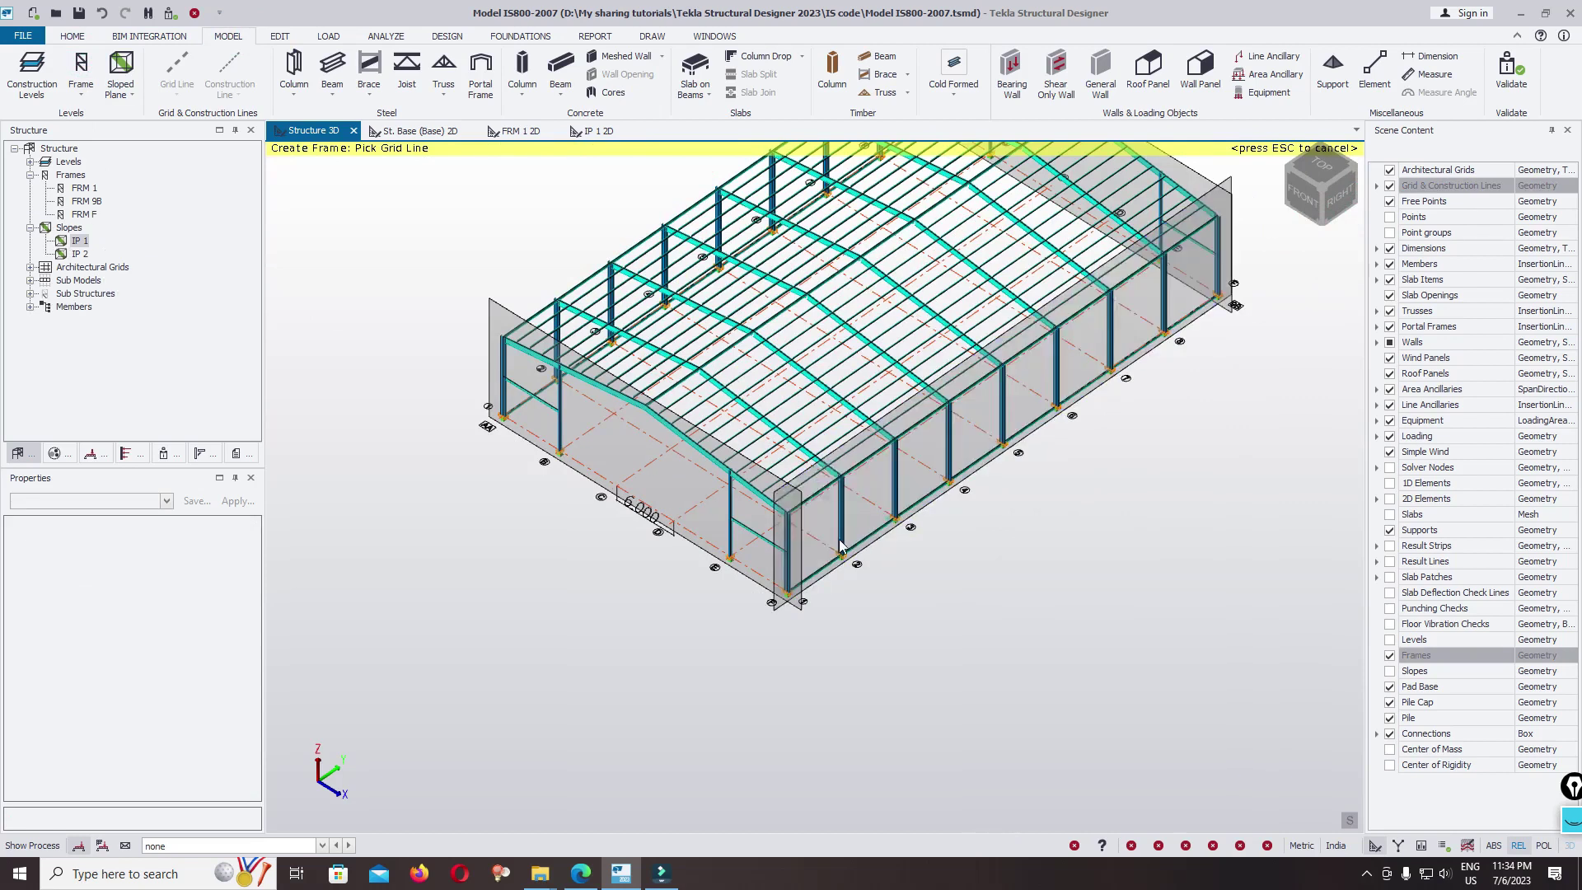
{"action": "left_click", "coordinate": [515, 404]}
{"action": "key", "text": "Escape"}
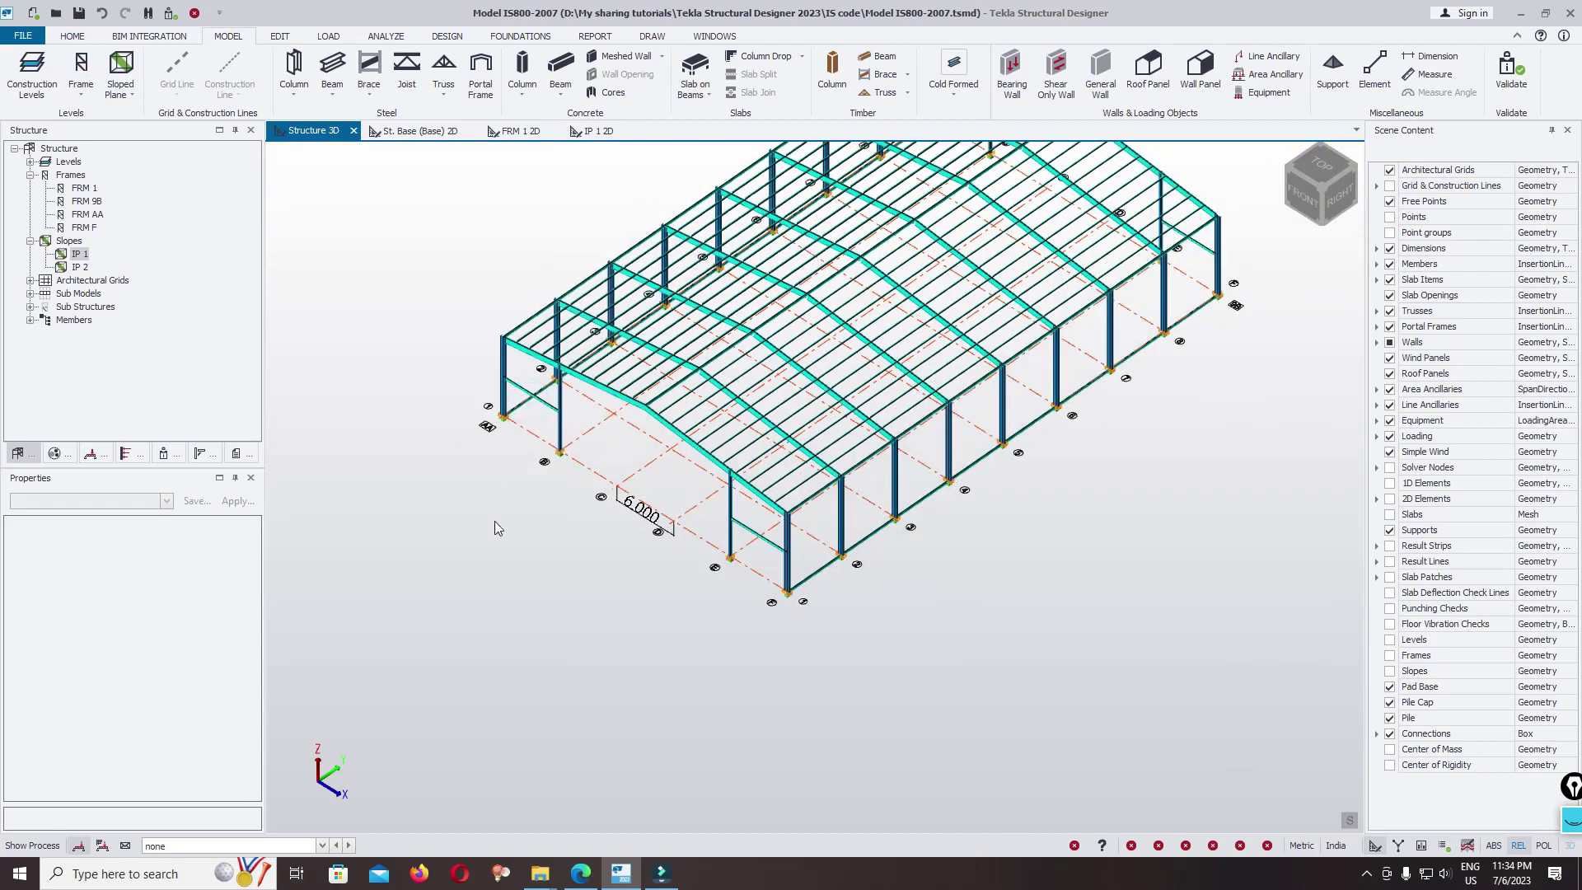
{"action": "double_click", "coordinate": [83, 228]}
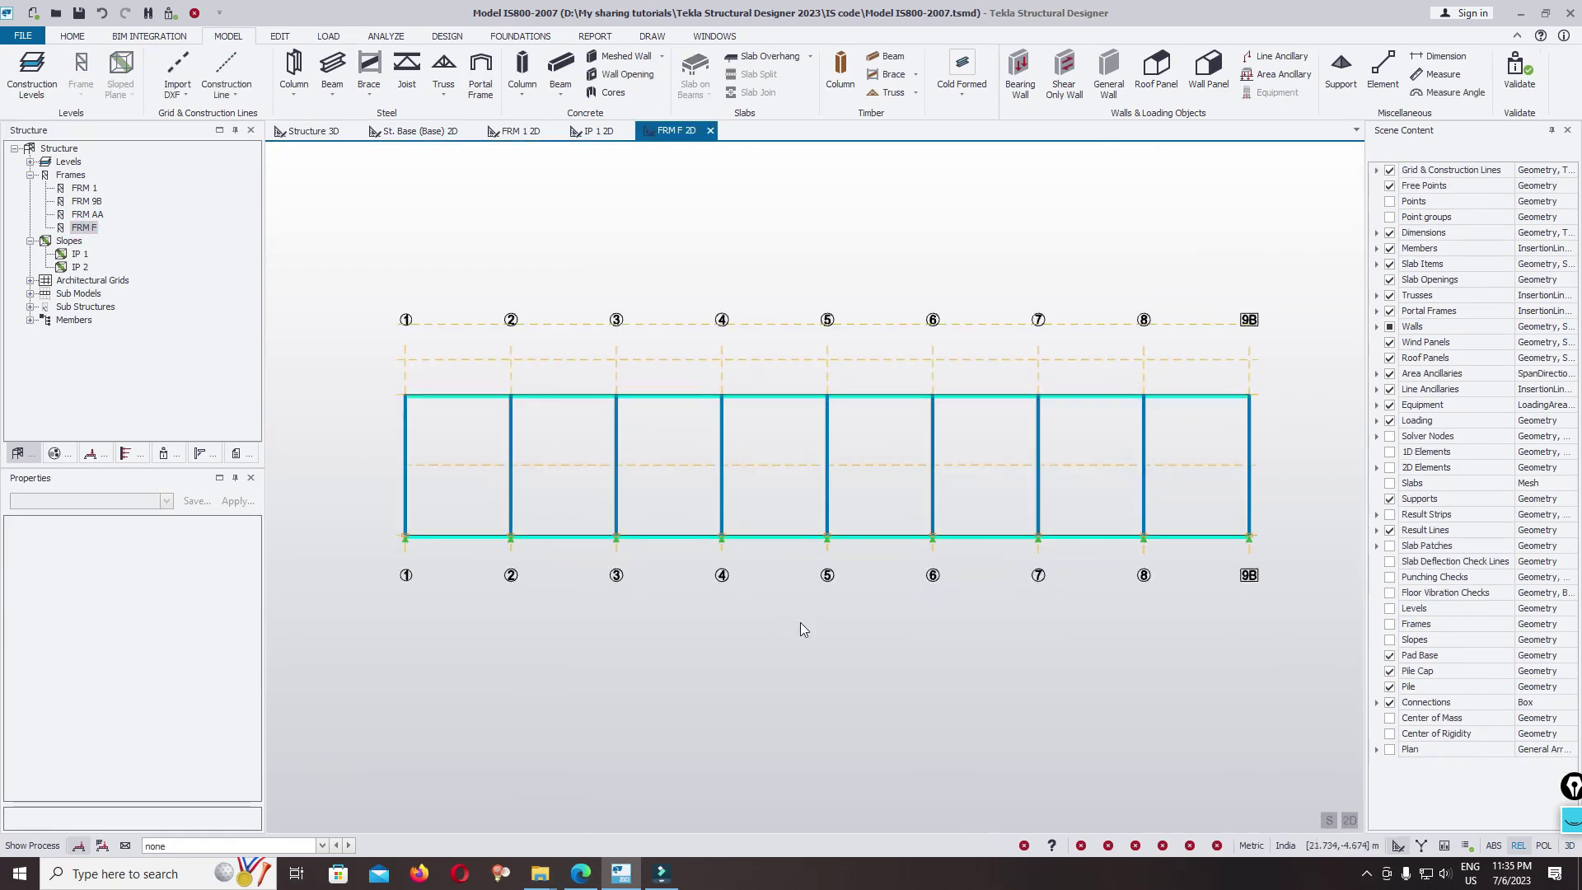
Start Create Infills on the grid F frame with design section order JC and autodesign off for the JC 150 beams
{"action": "left_click", "coordinate": [280, 36]}
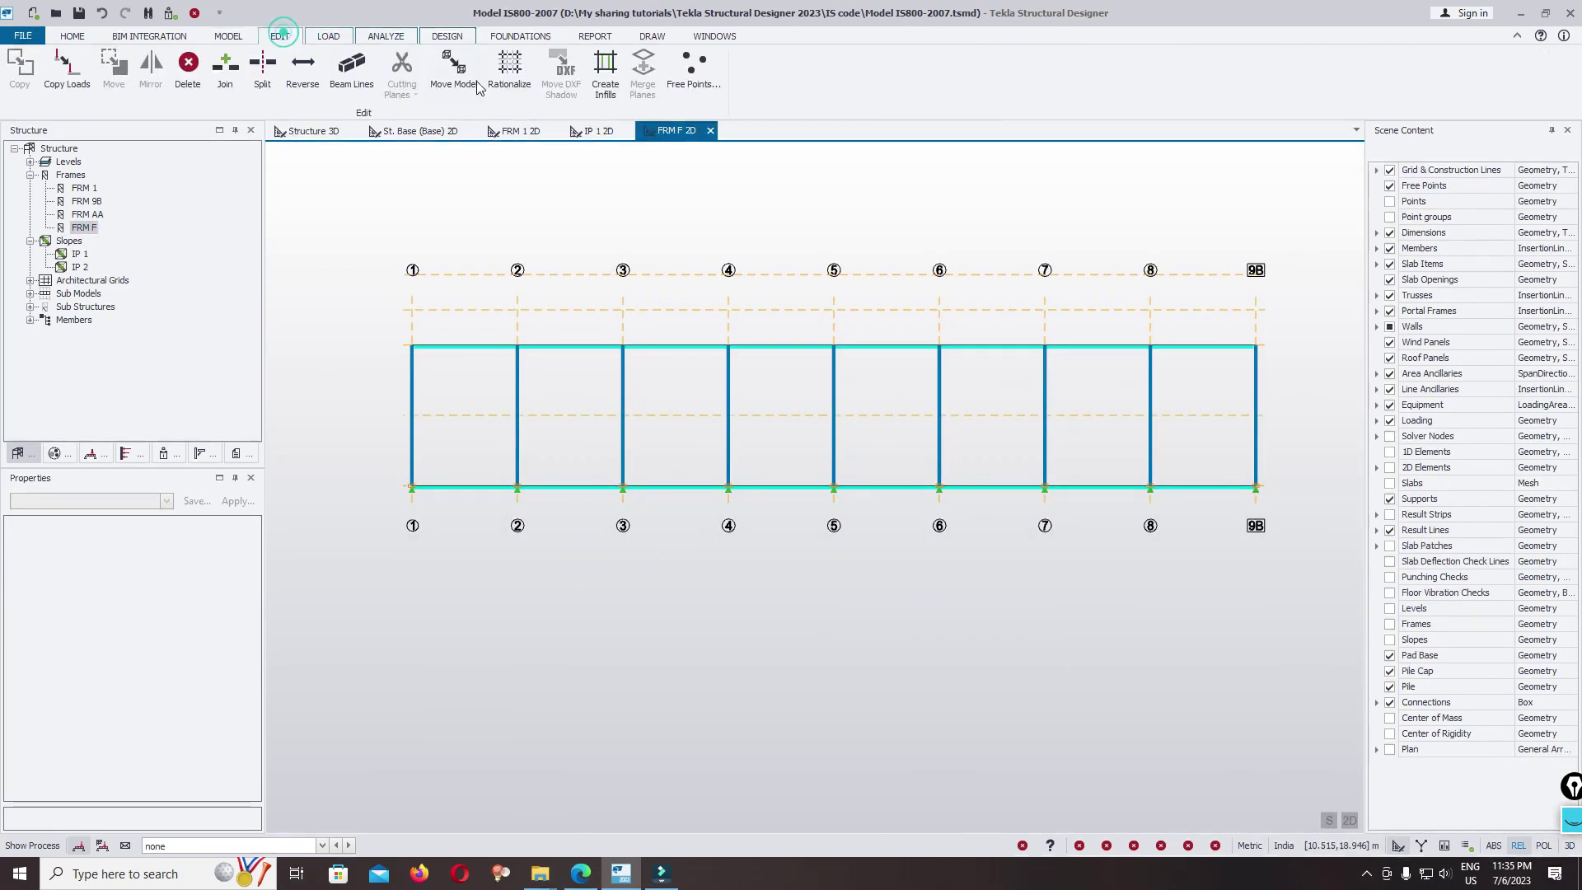
{"action": "left_click", "coordinate": [606, 74]}
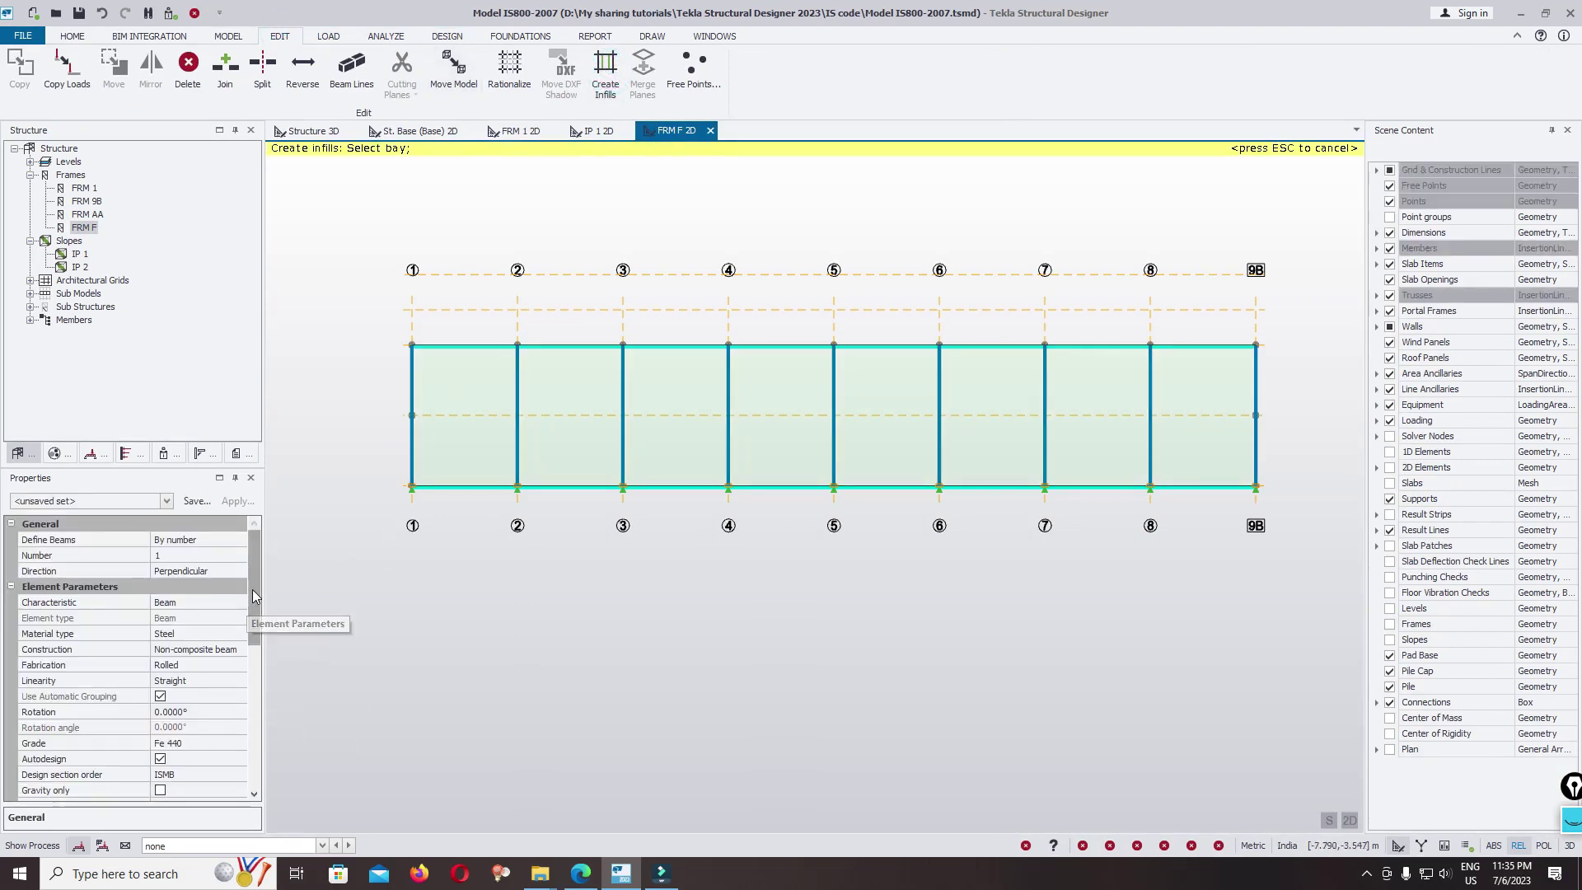
{"action": "left_click_drag", "start_coordinate": [252, 590], "coordinate": [254, 630]}
{"action": "left_click", "coordinate": [230, 681]}
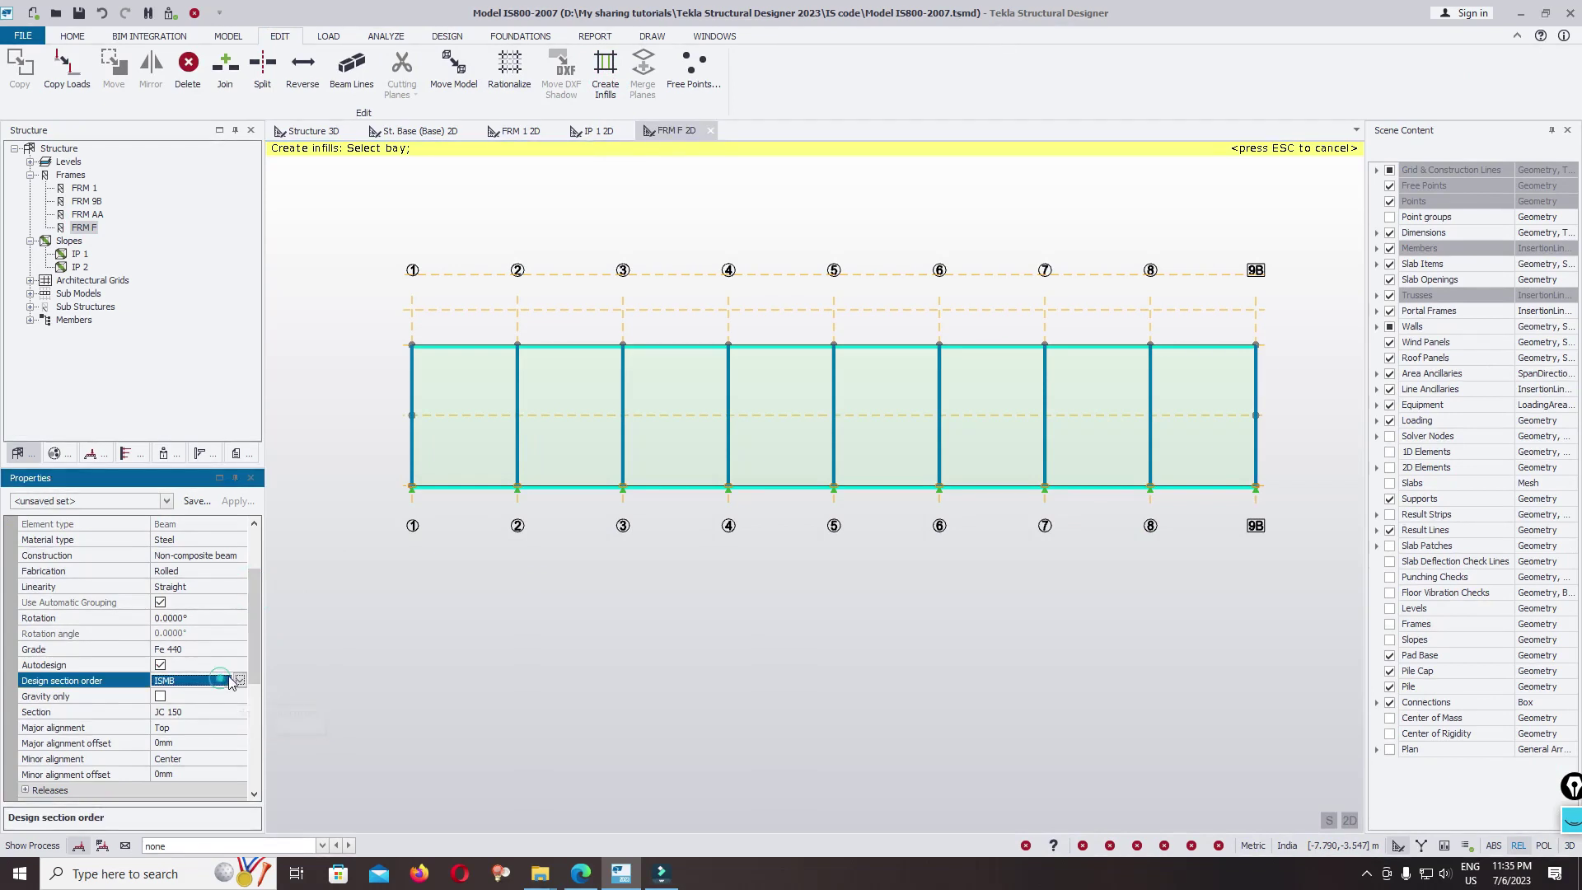
{"action": "left_click", "coordinate": [239, 681]}
{"action": "left_click", "coordinate": [200, 711]}
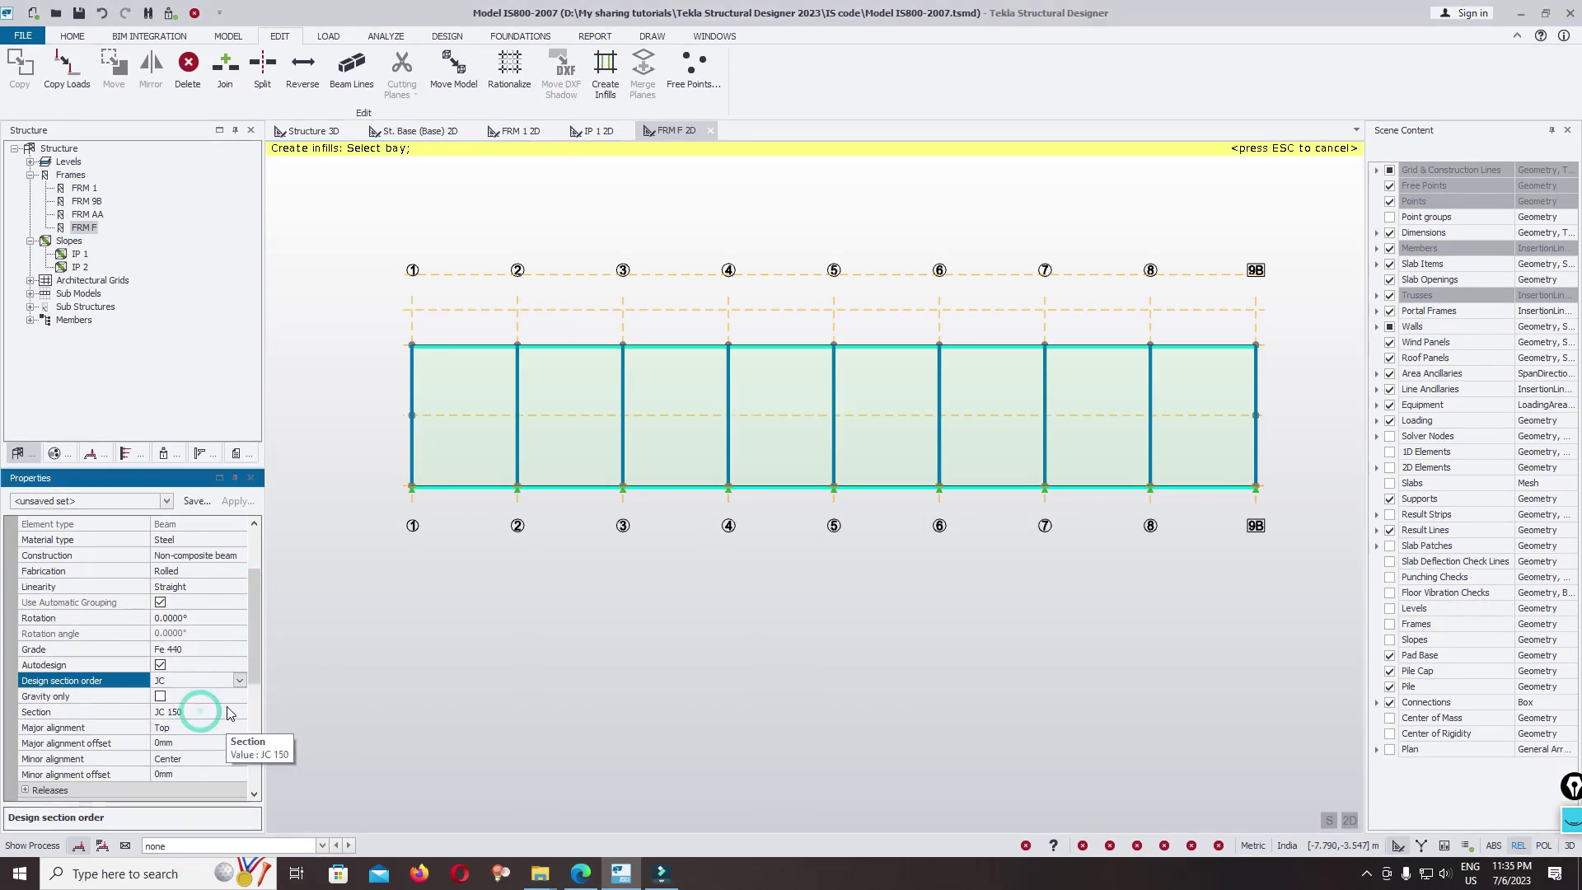
{"action": "left_click_drag", "start_coordinate": [256, 646], "coordinate": [245, 589]}
{"action": "left_click", "coordinate": [179, 681]}
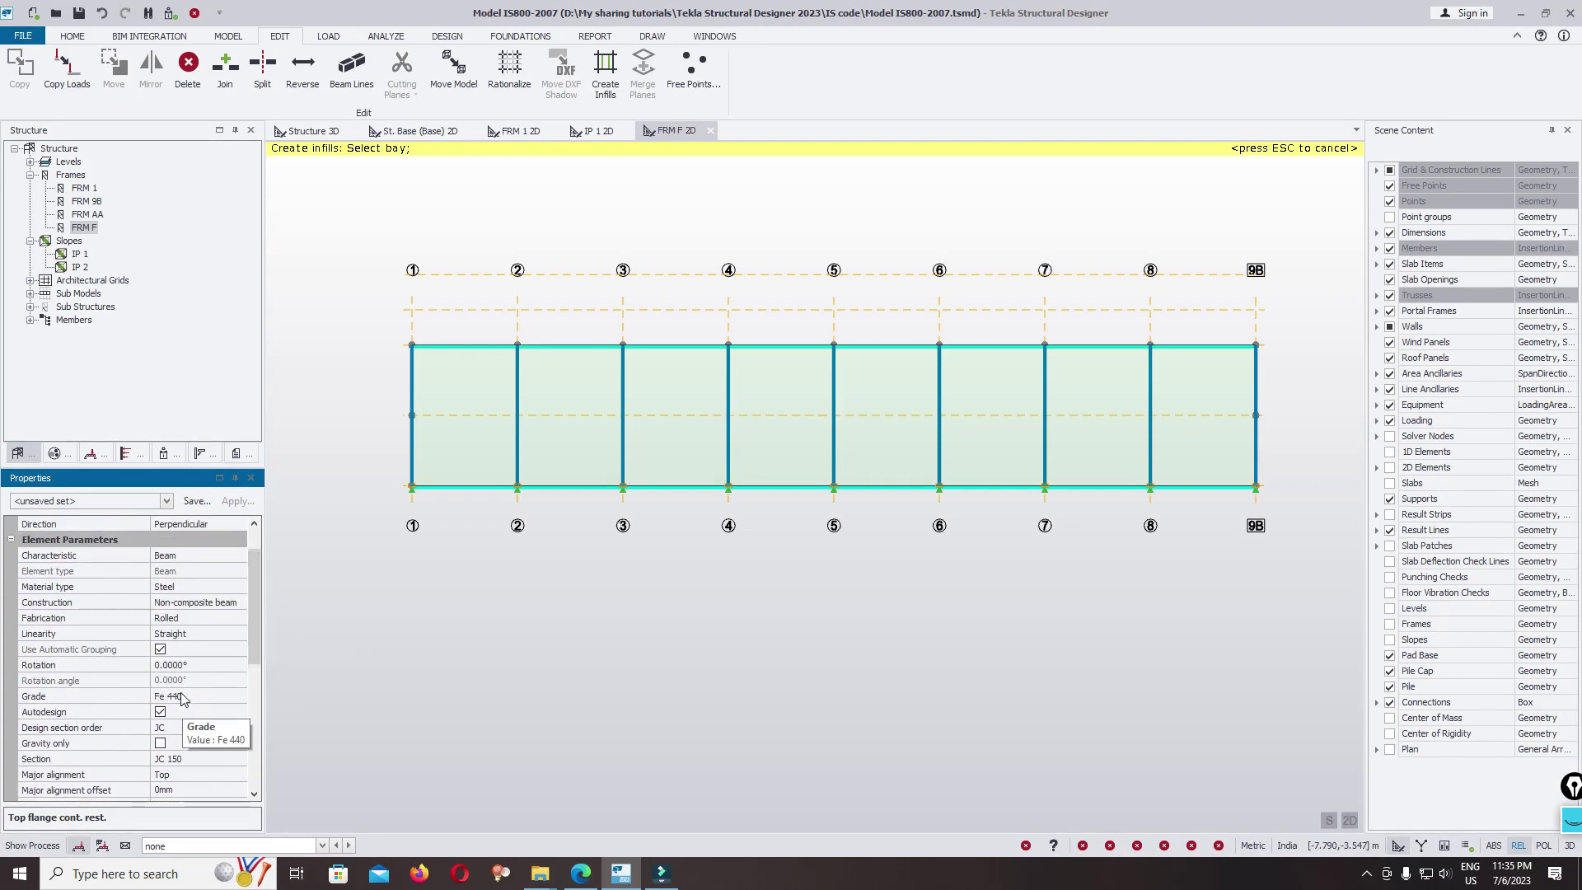
{"action": "left_click", "coordinate": [164, 713]}
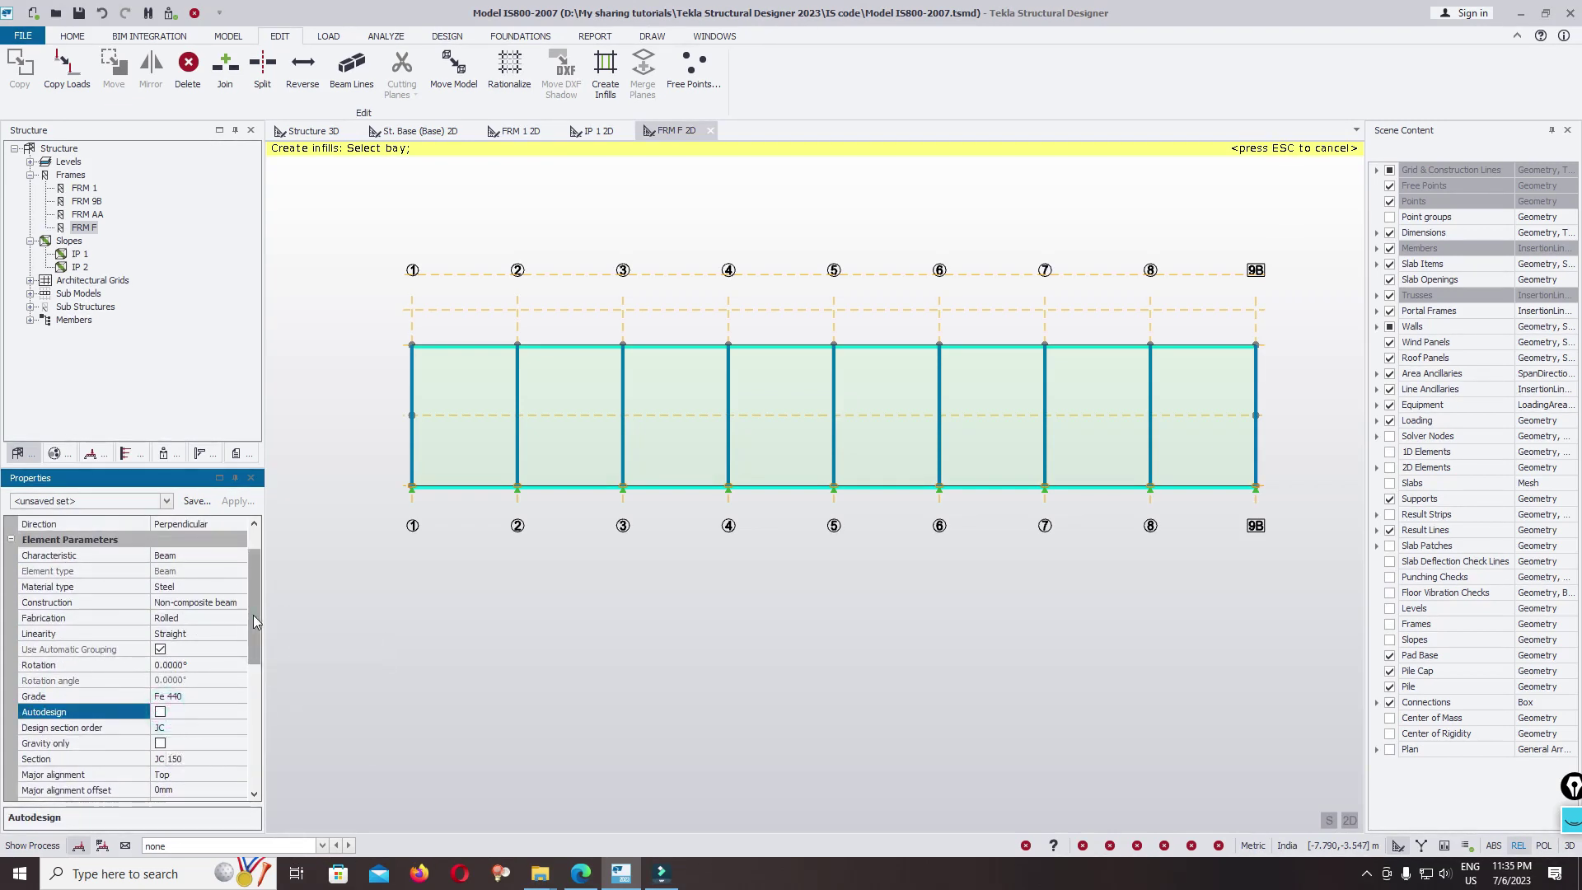
{"action": "left_click_drag", "start_coordinate": [254, 615], "coordinate": [255, 587]}
Consult Elevation frame F in the reference PDF in Edge and create 5 perpendicular infill beams in every bay from grid 1 to 9B
{"action": "left_click", "coordinate": [569, 876]}
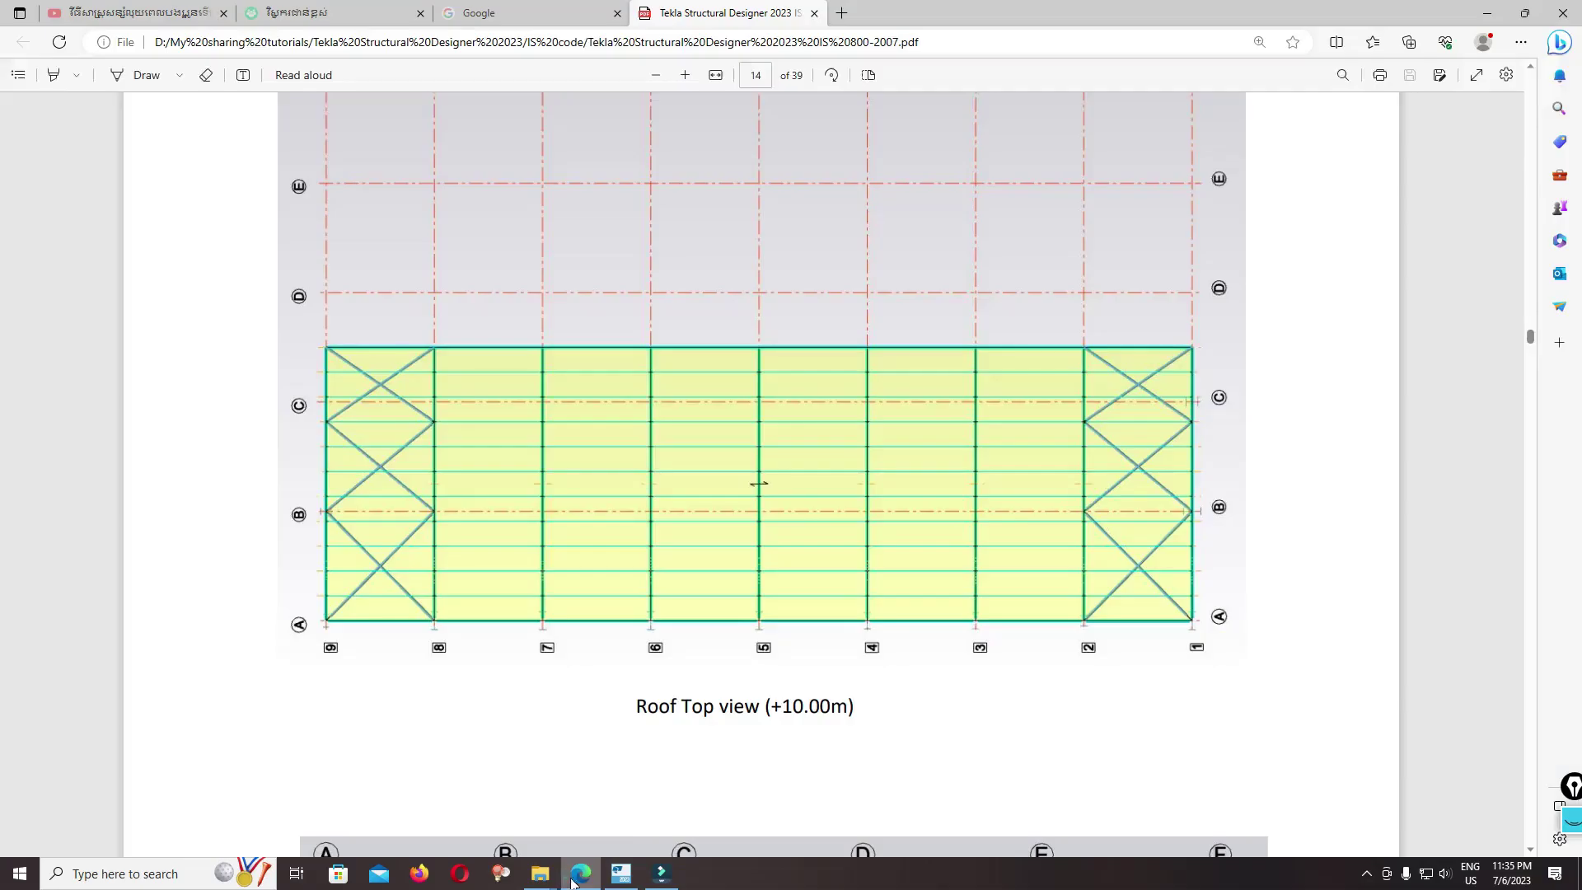
{"action": "scroll", "coordinate": [979, 491], "scroll_direction": "down", "scroll_amount": 15}
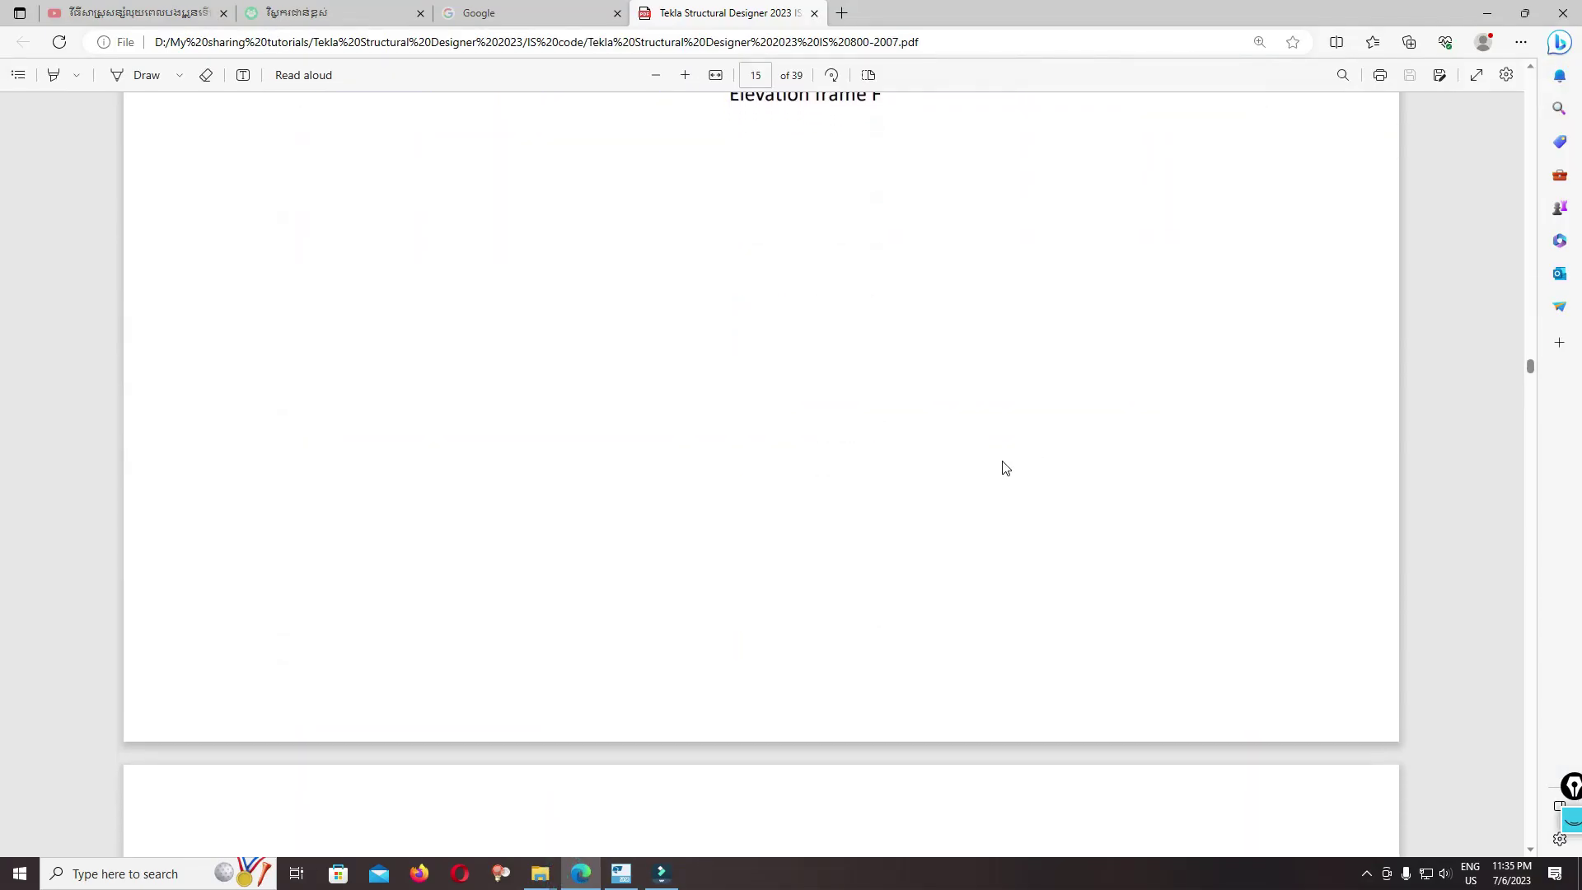
{"action": "scroll", "coordinate": [1086, 388], "scroll_direction": "up", "scroll_amount": 1}
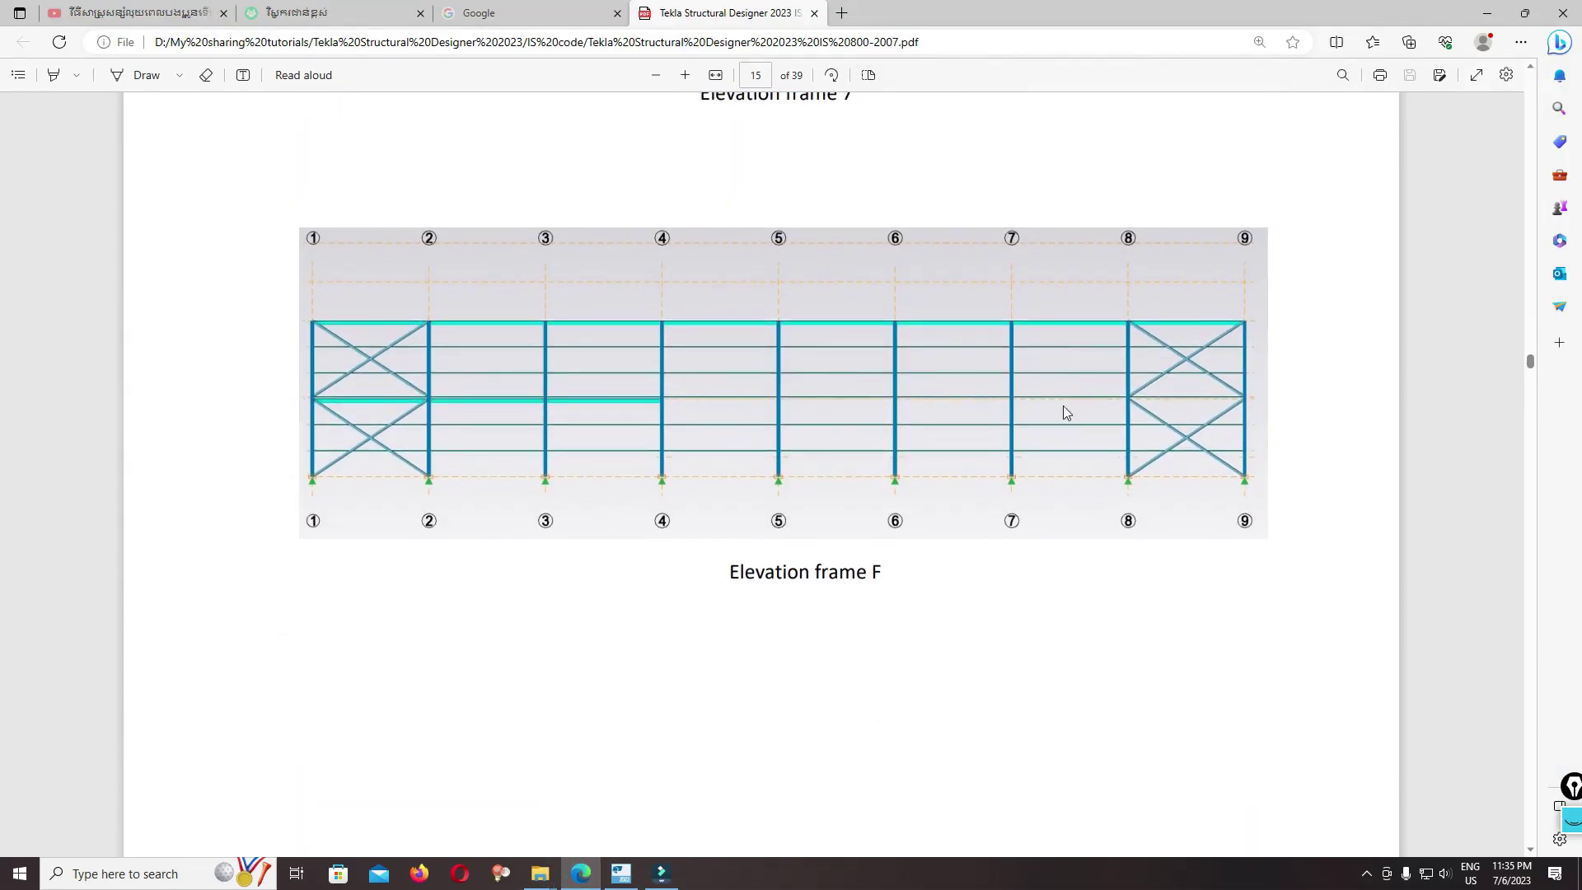
{"action": "left_click", "coordinate": [1487, 13]}
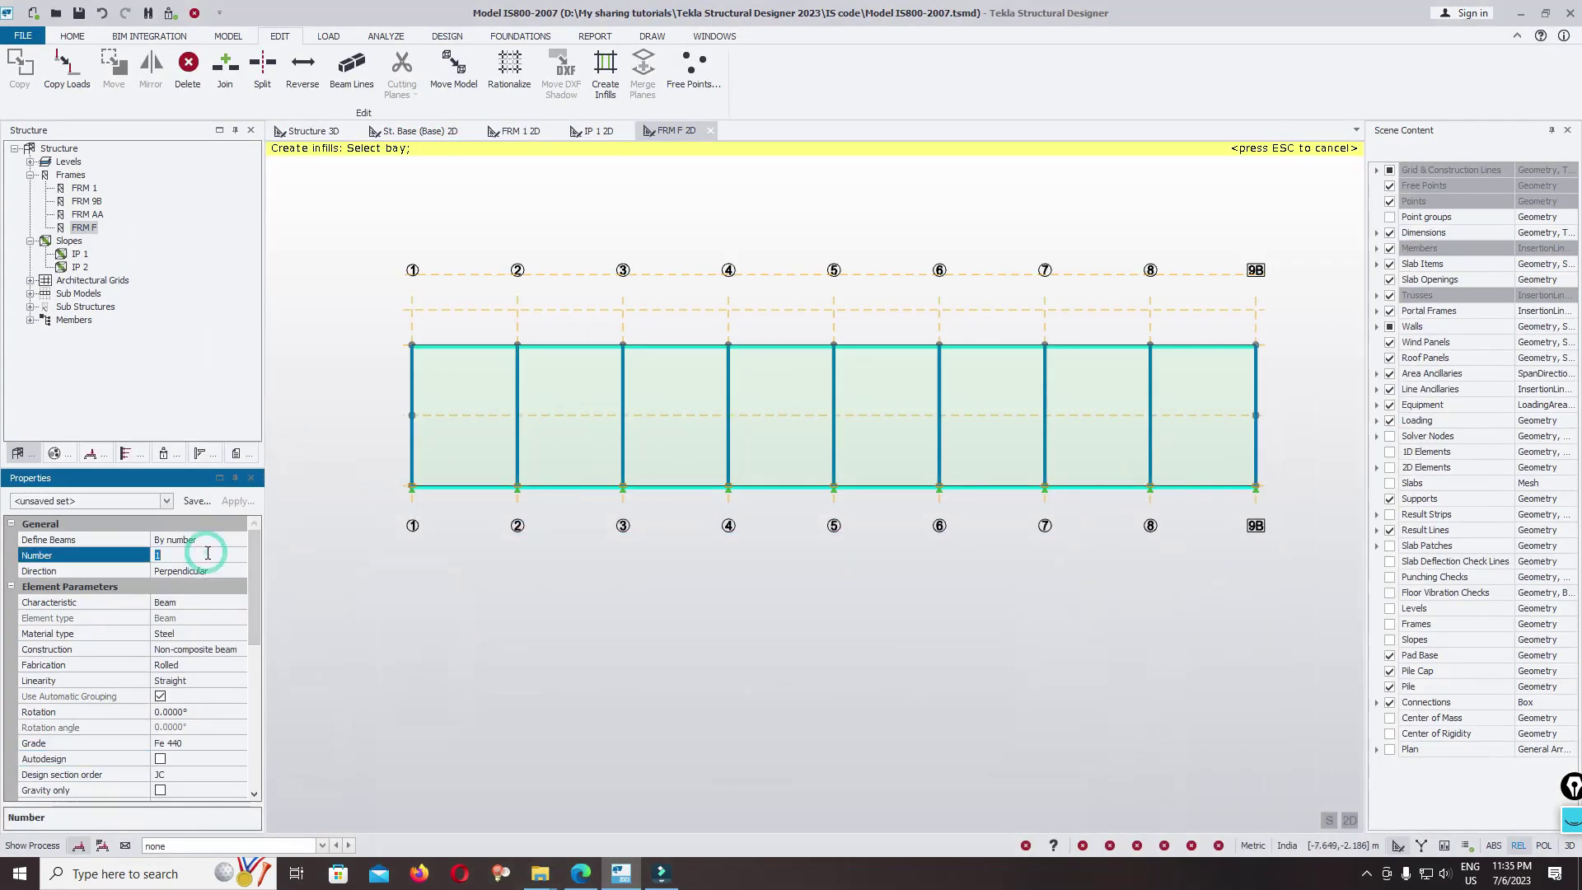
{"action": "left_click", "coordinate": [458, 401]}
{"action": "left_click", "coordinate": [572, 400]}
{"action": "left_click", "coordinate": [674, 396]}
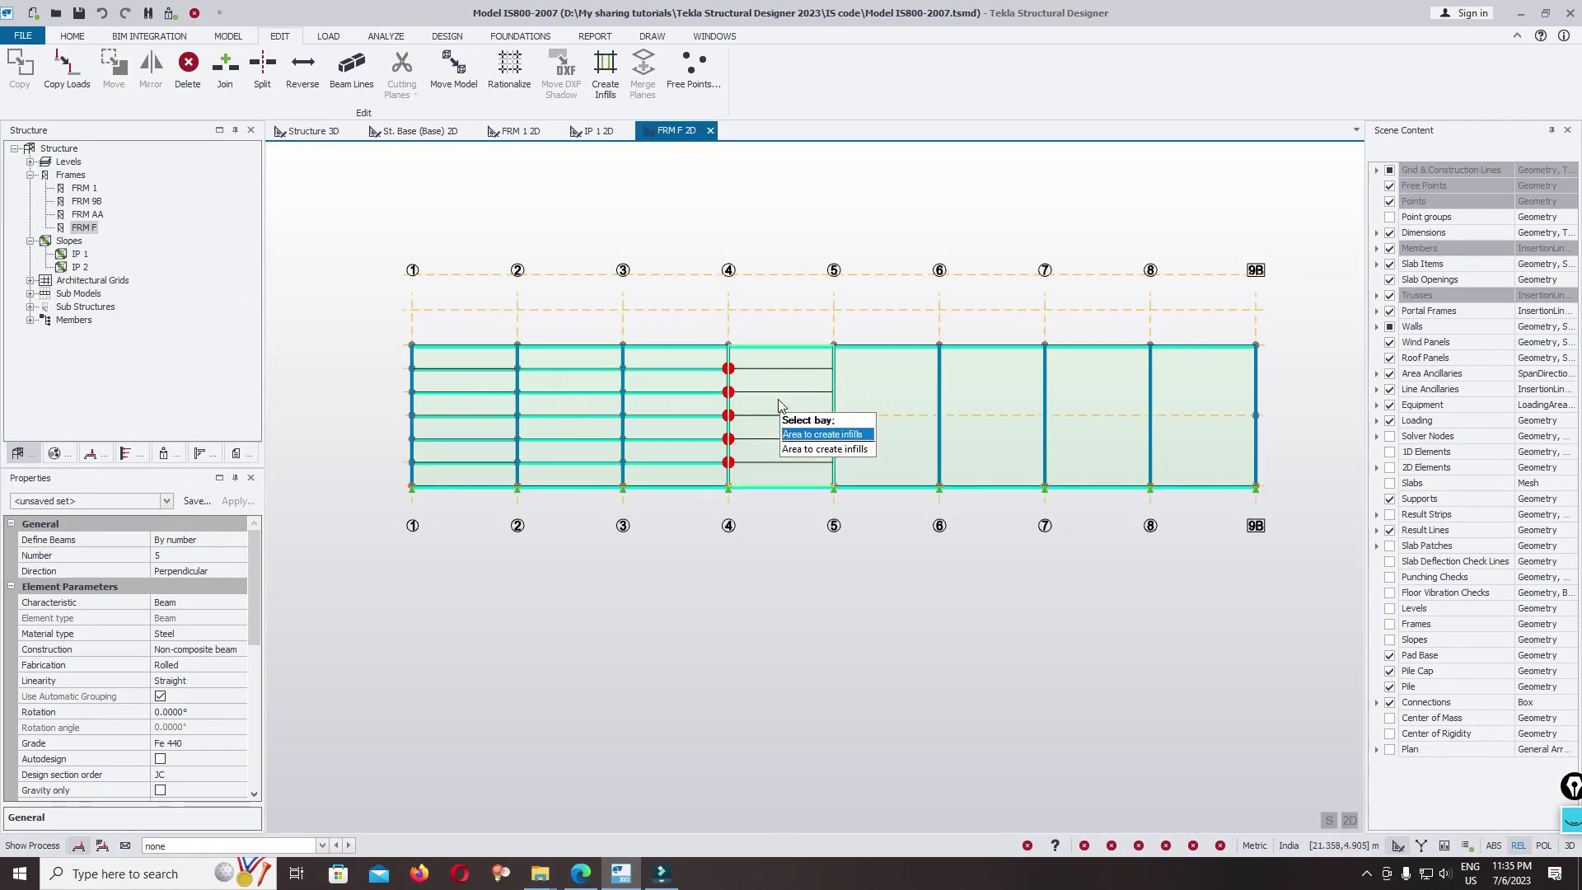
{"action": "left_click", "coordinate": [825, 394]}
{"action": "left_click", "coordinate": [877, 397]}
{"action": "left_click", "coordinate": [981, 396]}
{"action": "left_click", "coordinate": [1080, 394]}
{"action": "left_click", "coordinate": [1189, 394]}
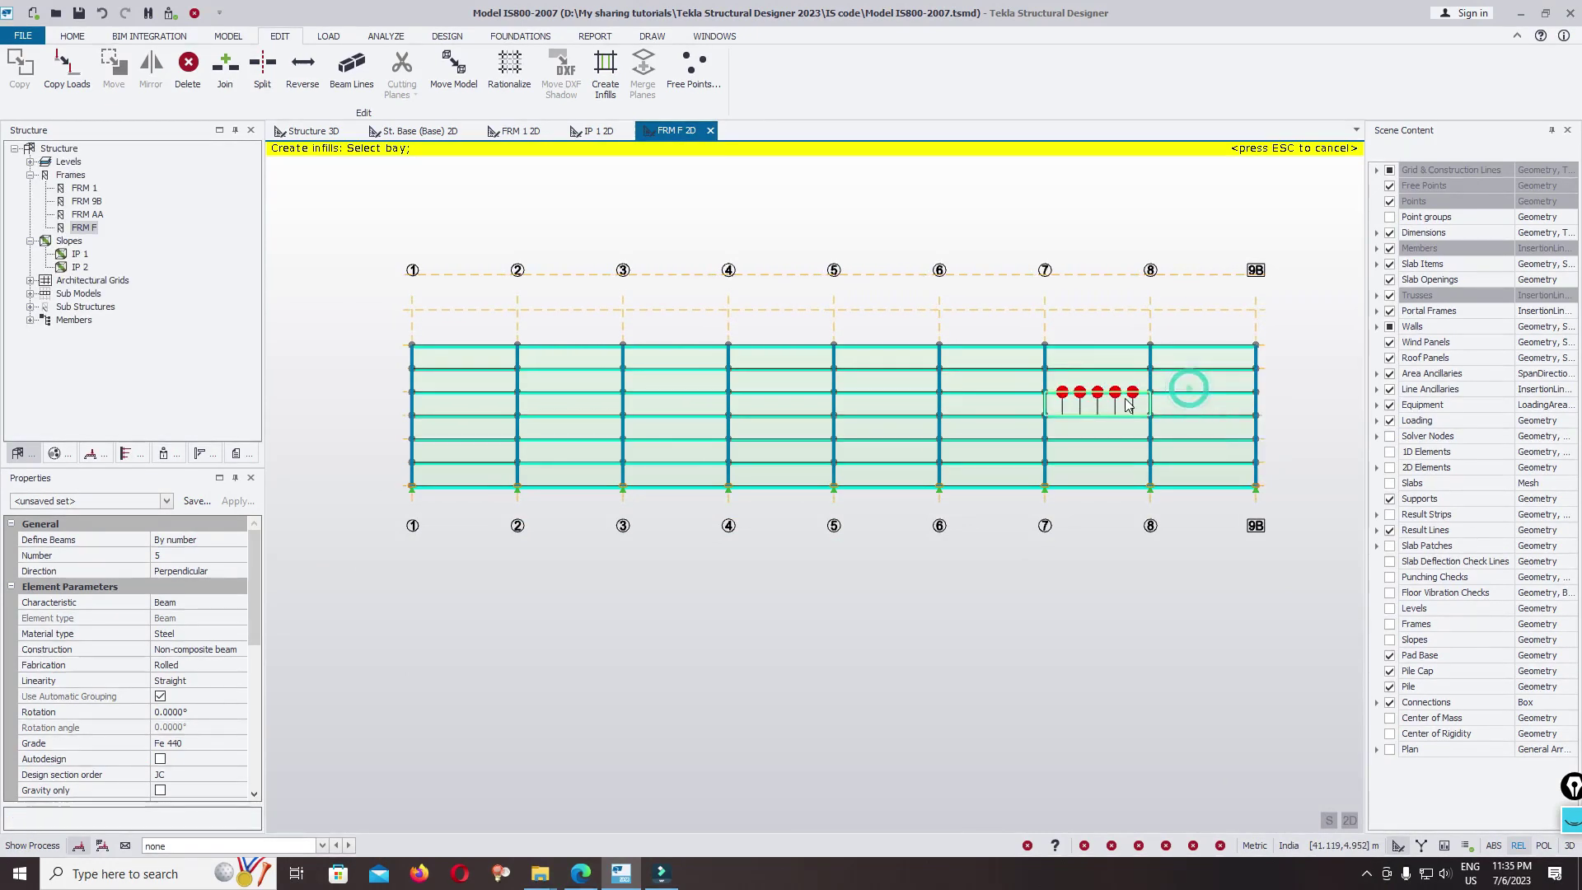
{"action": "key", "text": "Escape"}
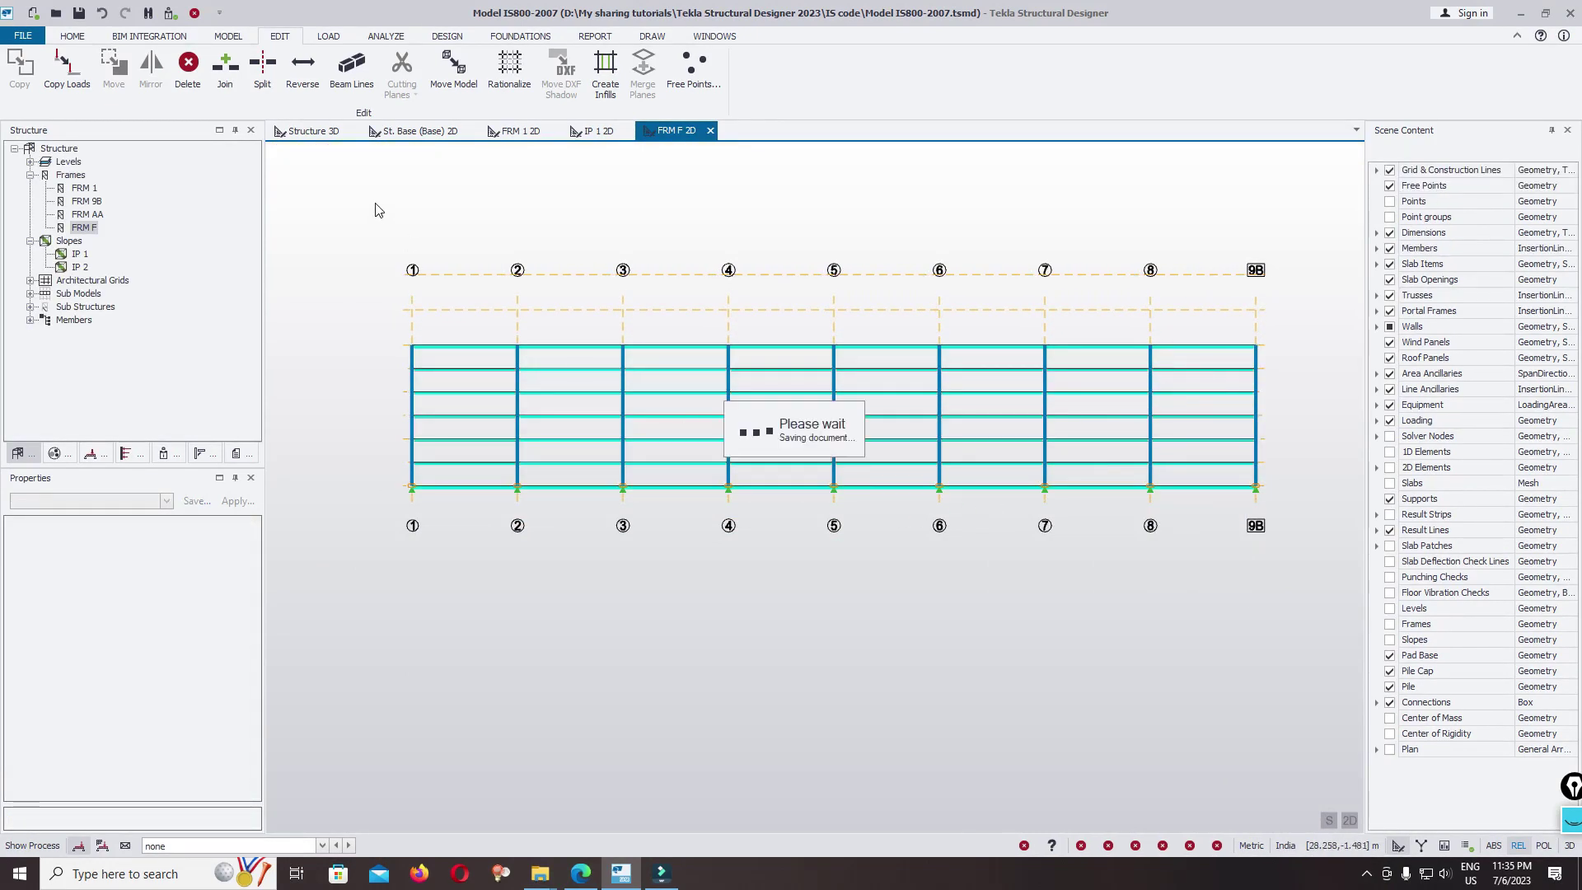
In the 3D structure view, select all the infill beams along the grid F wall and set their rotation to 90°
{"action": "left_click", "coordinate": [305, 132]}
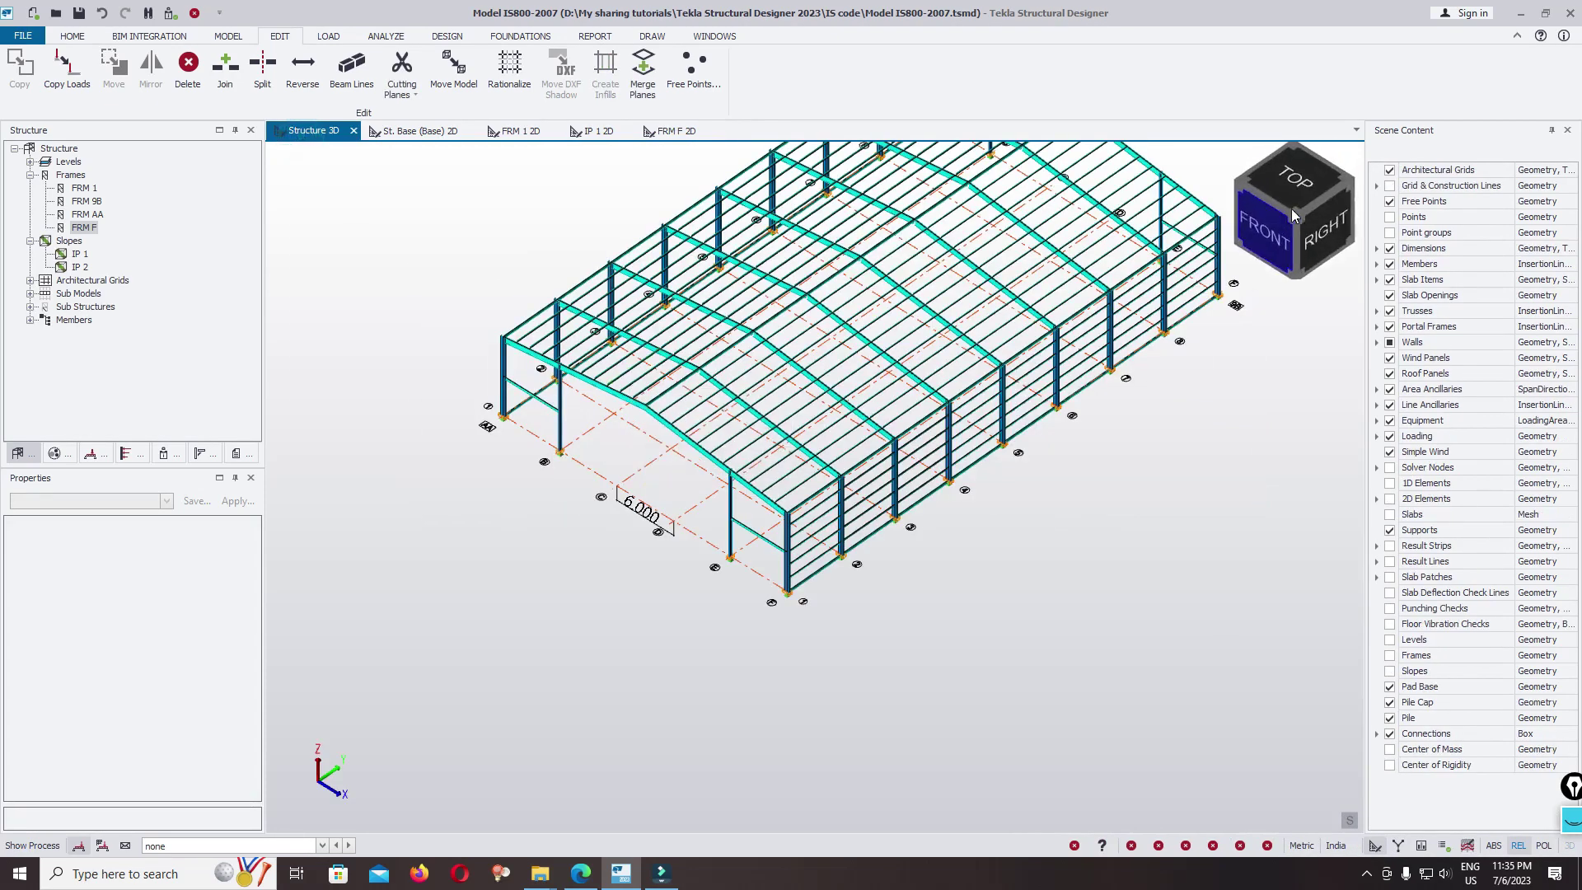
{"action": "left_click", "coordinate": [1235, 251]}
{"action": "scroll", "coordinate": [973, 465], "scroll_direction": "up", "scroll_amount": 5}
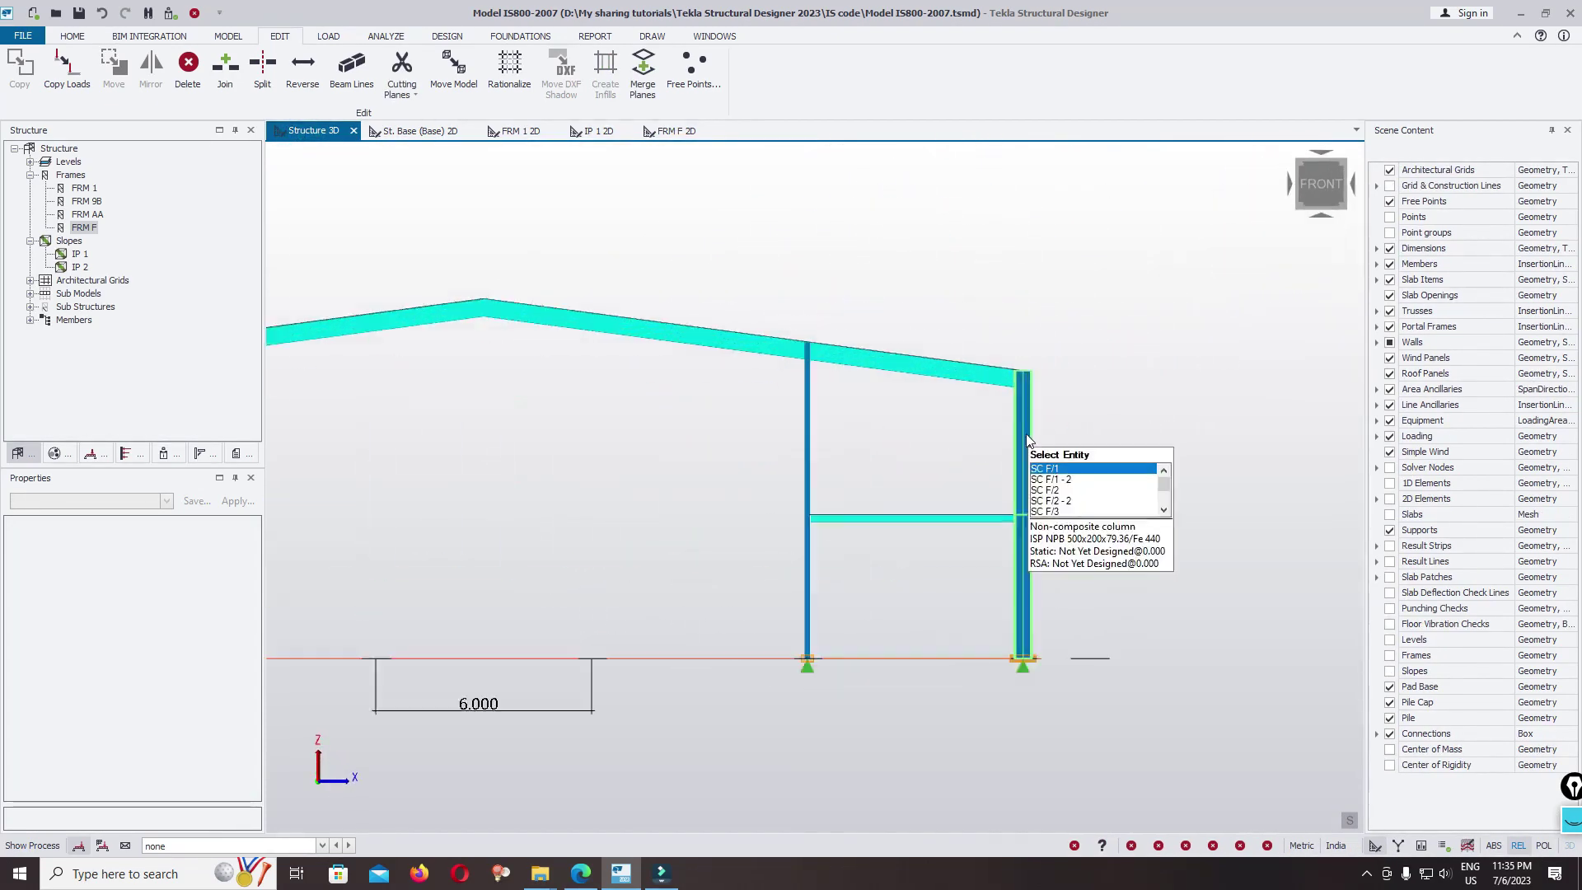
{"action": "left_click_drag", "start_coordinate": [983, 384], "coordinate": [1091, 660]}
{"action": "right_click_drag", "start_coordinate": [1100, 625], "coordinate": [1131, 459]}
{"action": "scroll", "coordinate": [1103, 419], "scroll_direction": "up", "scroll_amount": 5}
{"action": "scroll", "coordinate": [1072, 379], "scroll_direction": "down", "scroll_amount": 2}
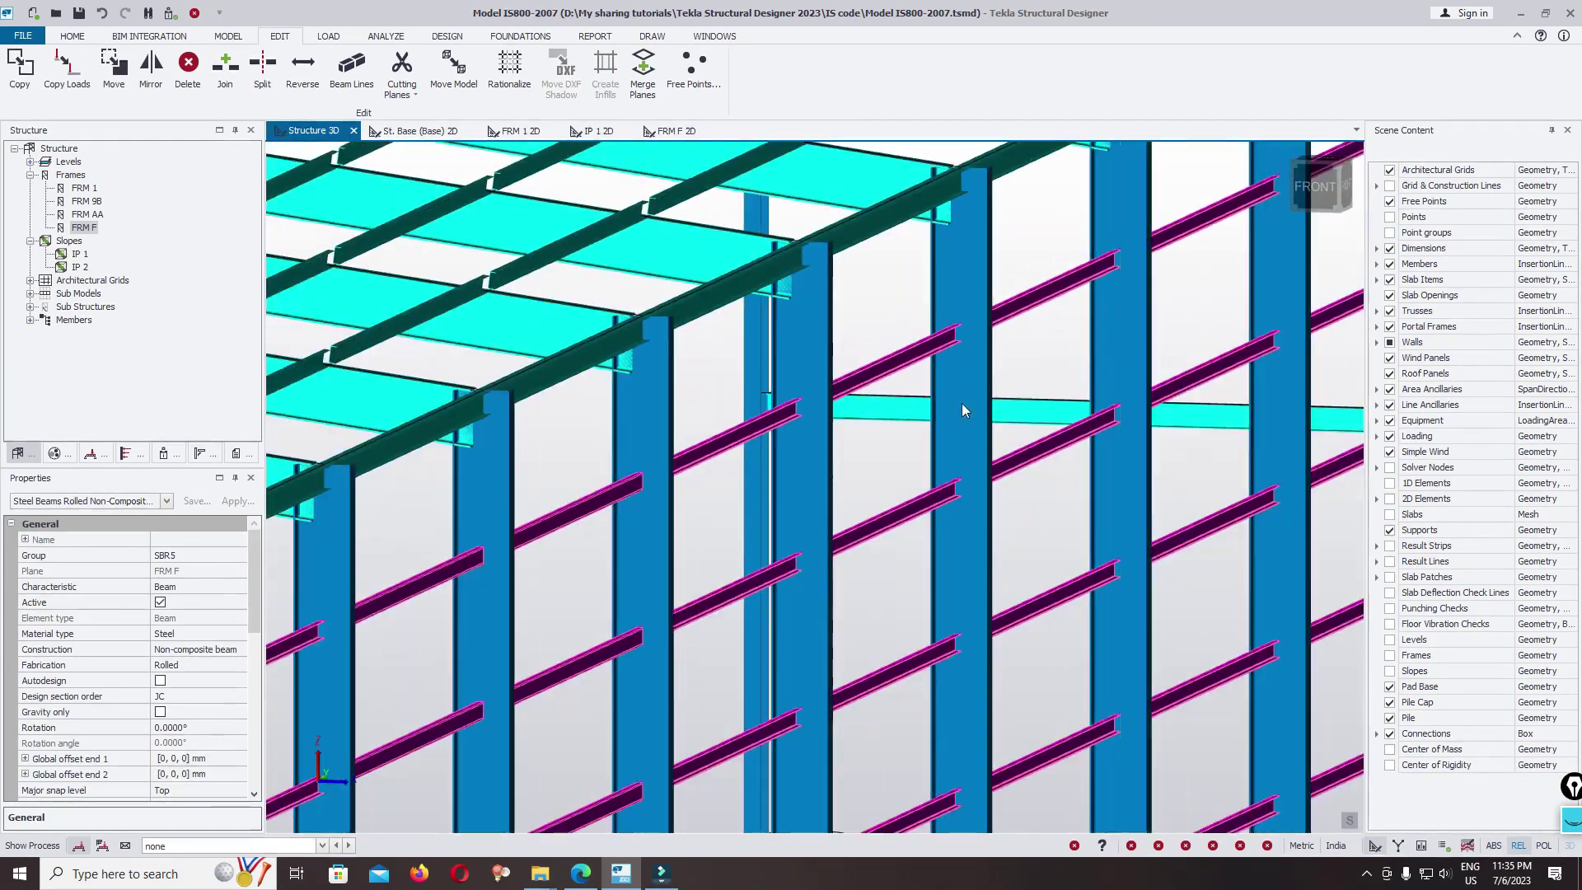
{"action": "left_click_drag", "start_coordinate": [256, 596], "coordinate": [251, 642]}
{"action": "left_click", "coordinate": [233, 604]}
{"action": "left_click", "coordinate": [241, 604]}
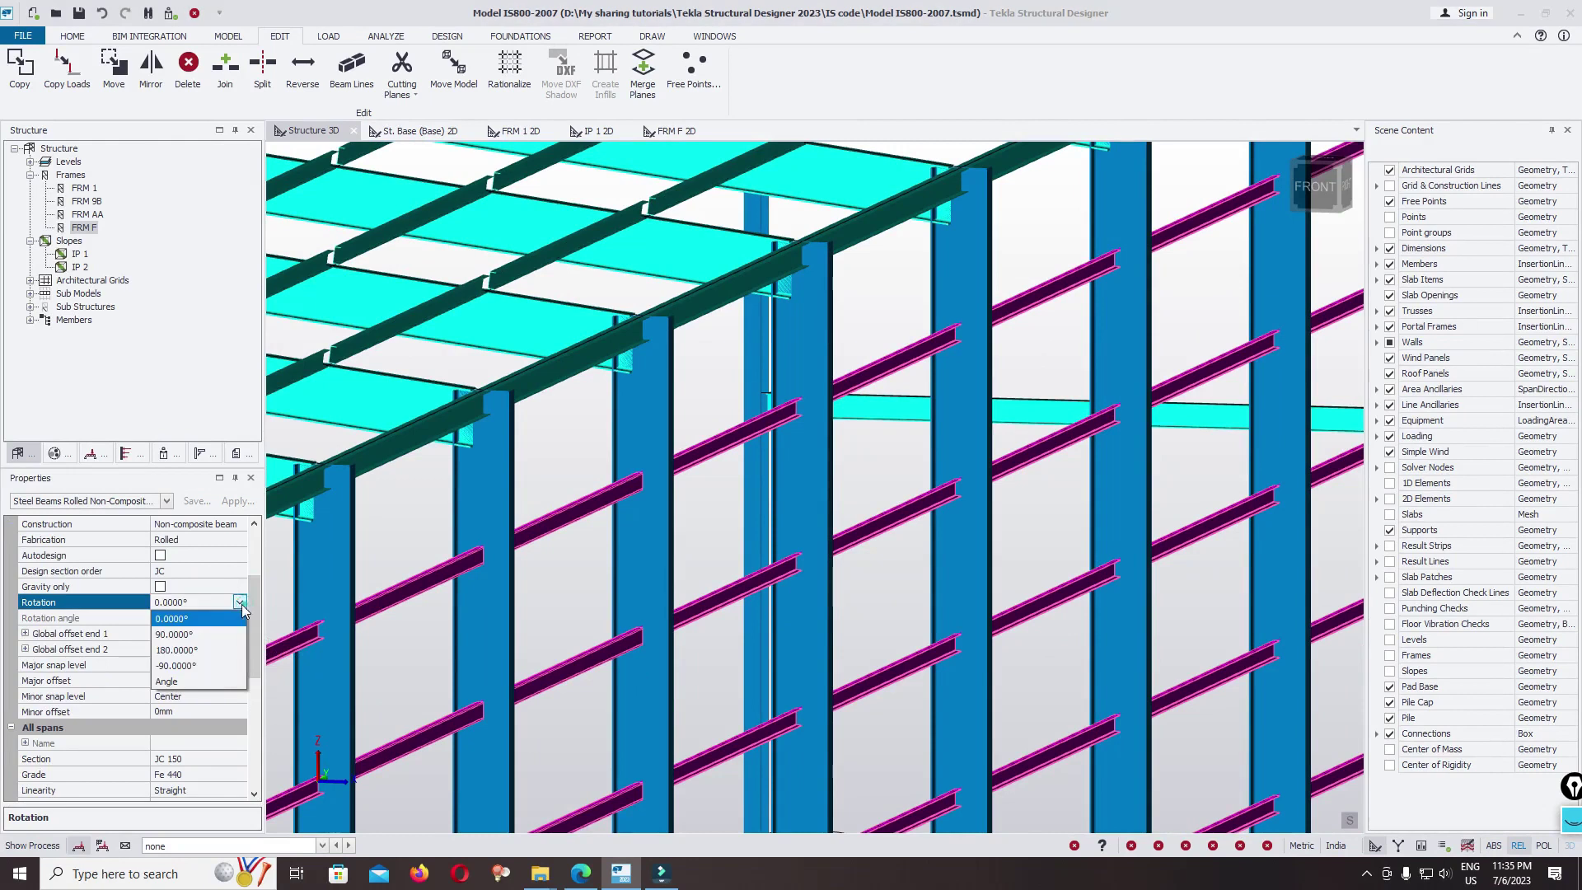
{"action": "left_click", "coordinate": [197, 635]}
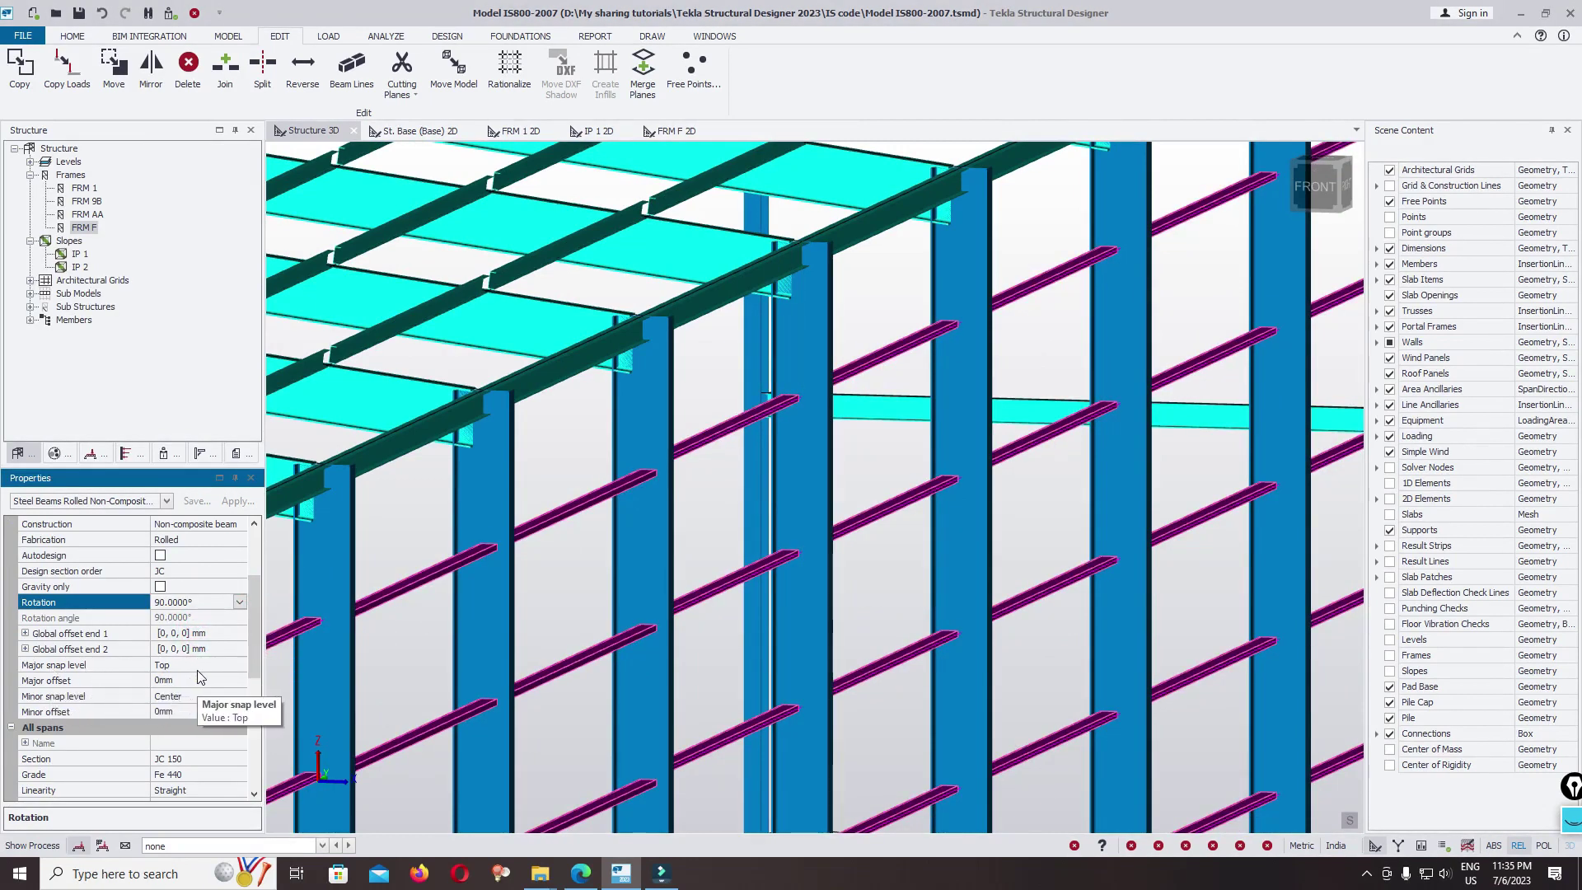
Set the major snap level of the selected grid F wall beams to Bottom and inspect them along the columns
{"action": "left_click", "coordinate": [198, 665]}
{"action": "left_click", "coordinate": [240, 665]}
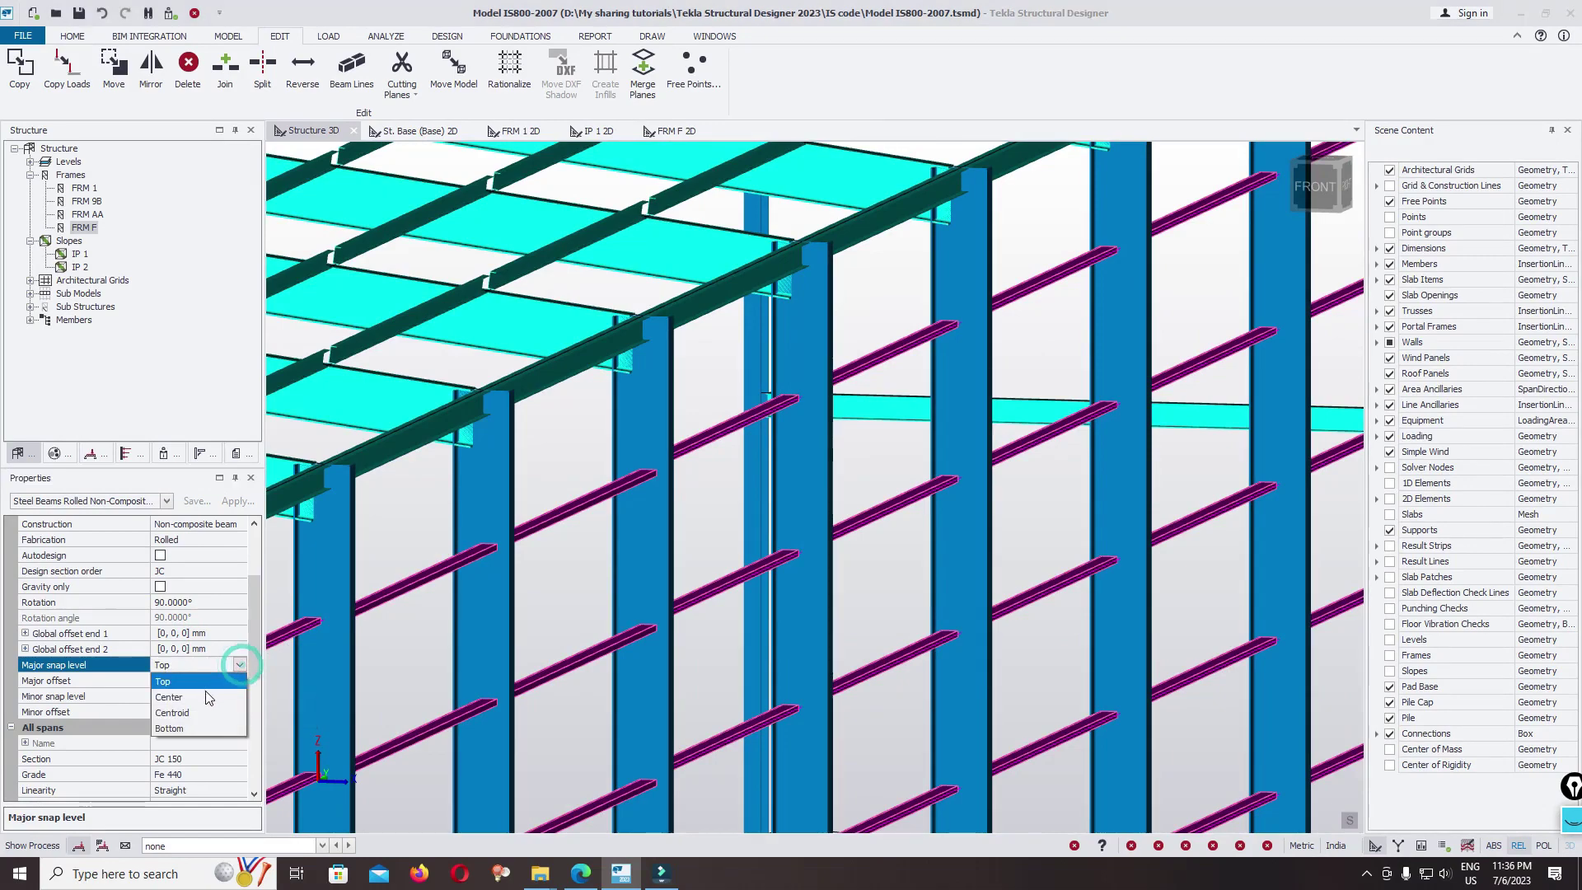
{"action": "left_click", "coordinate": [182, 729]}
{"action": "scroll", "coordinate": [924, 482], "scroll_direction": "down", "scroll_amount": 5}
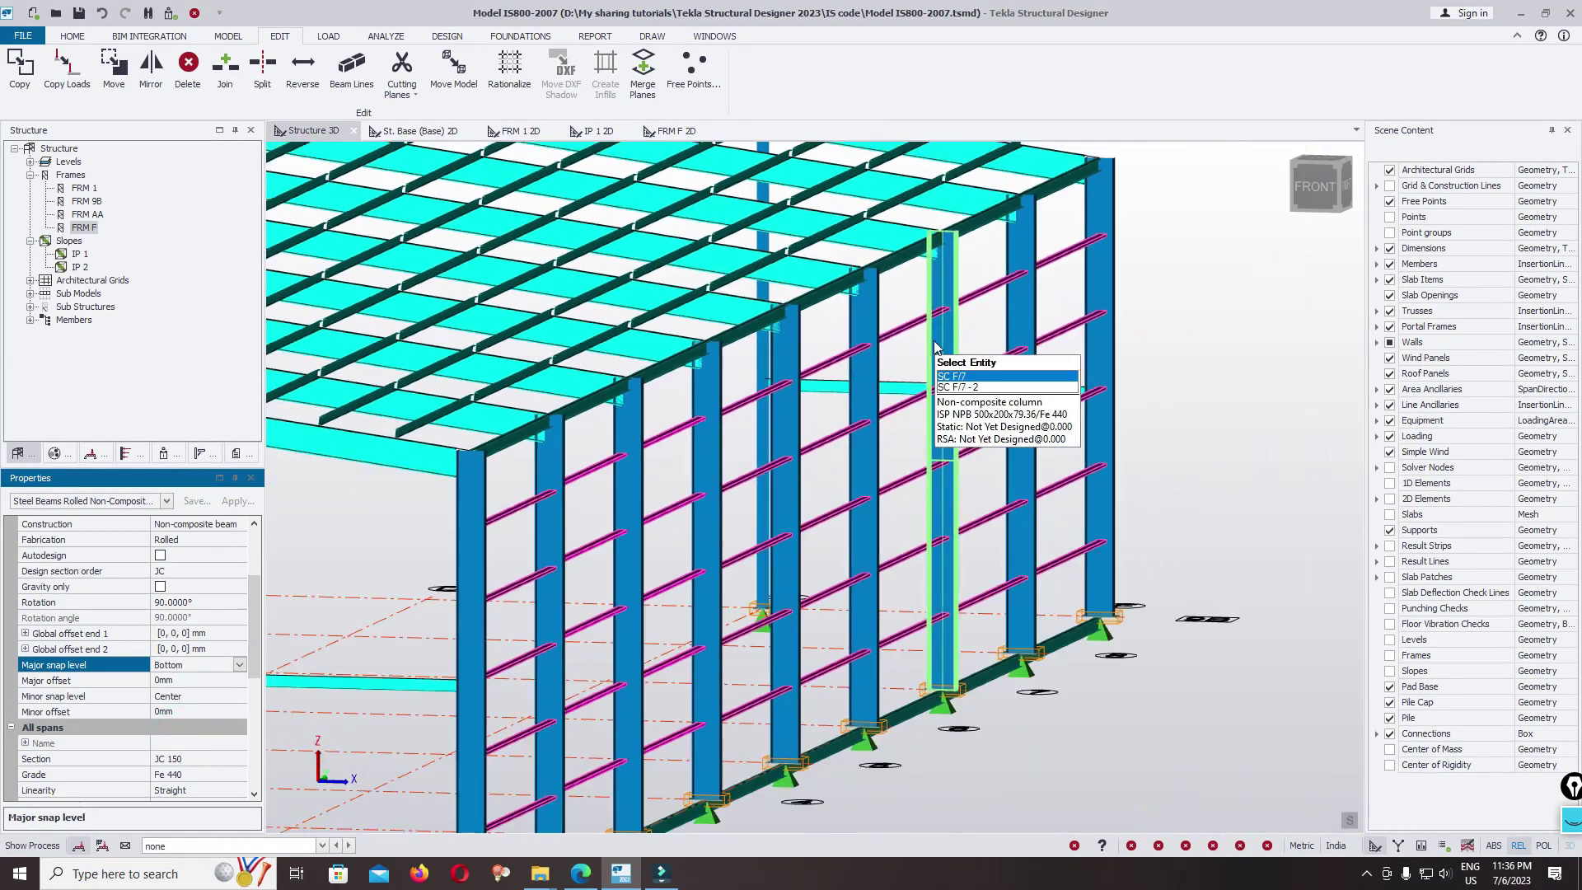
{"action": "scroll", "coordinate": [924, 482], "scroll_direction": "up", "scroll_amount": 5}
{"action": "scroll", "coordinate": [872, 480], "scroll_direction": "down", "scroll_amount": 2}
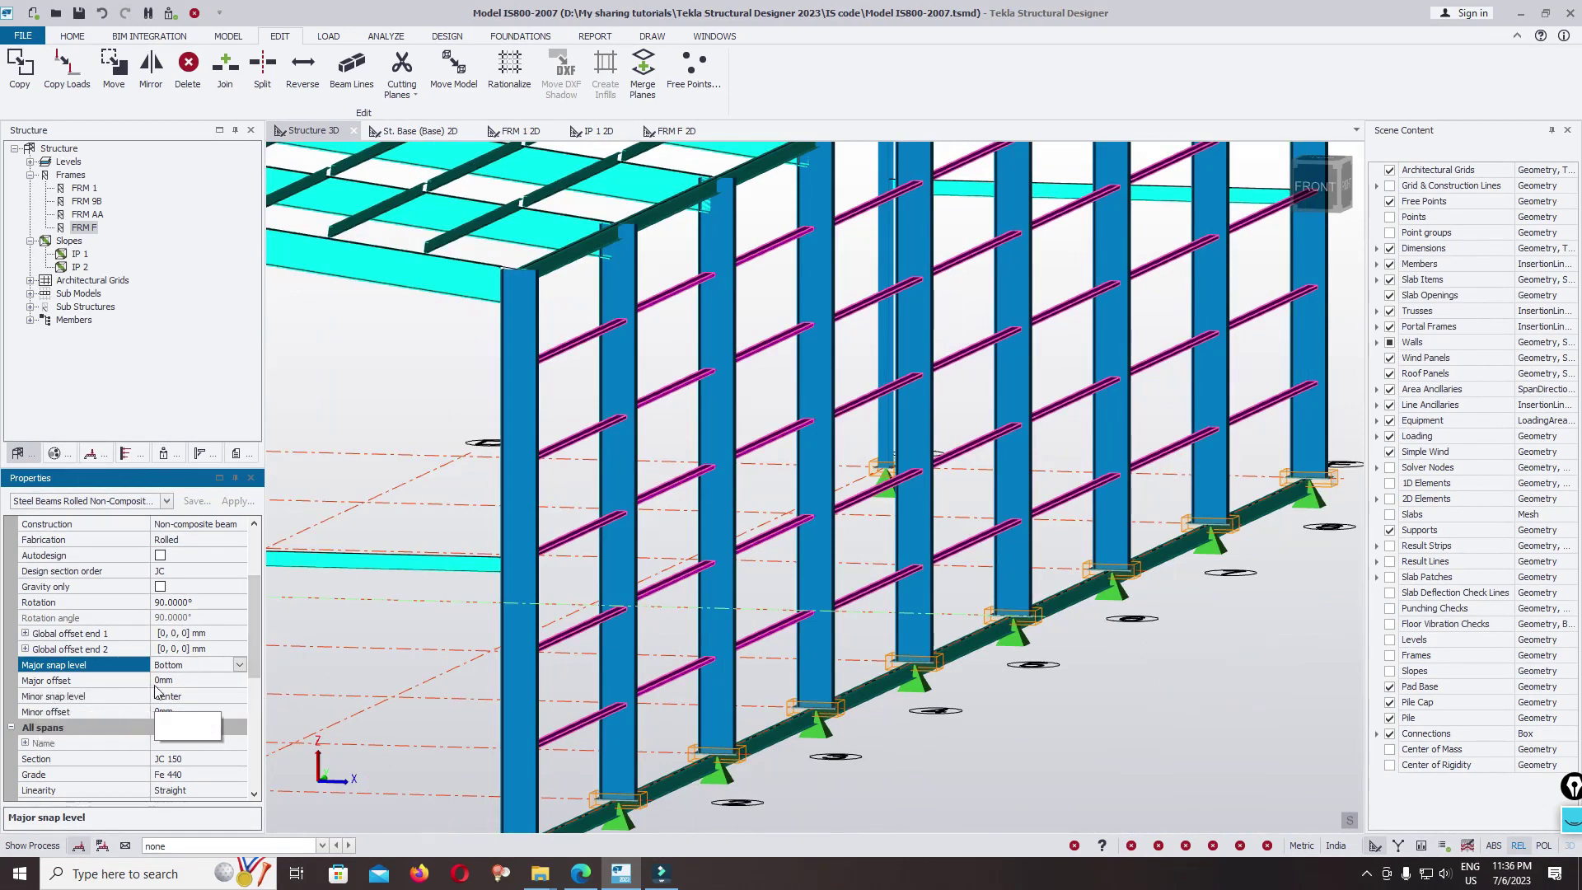
Set the major offset of the selected grid F wall beams to 200 mm
{"action": "left_click", "coordinate": [196, 684]}
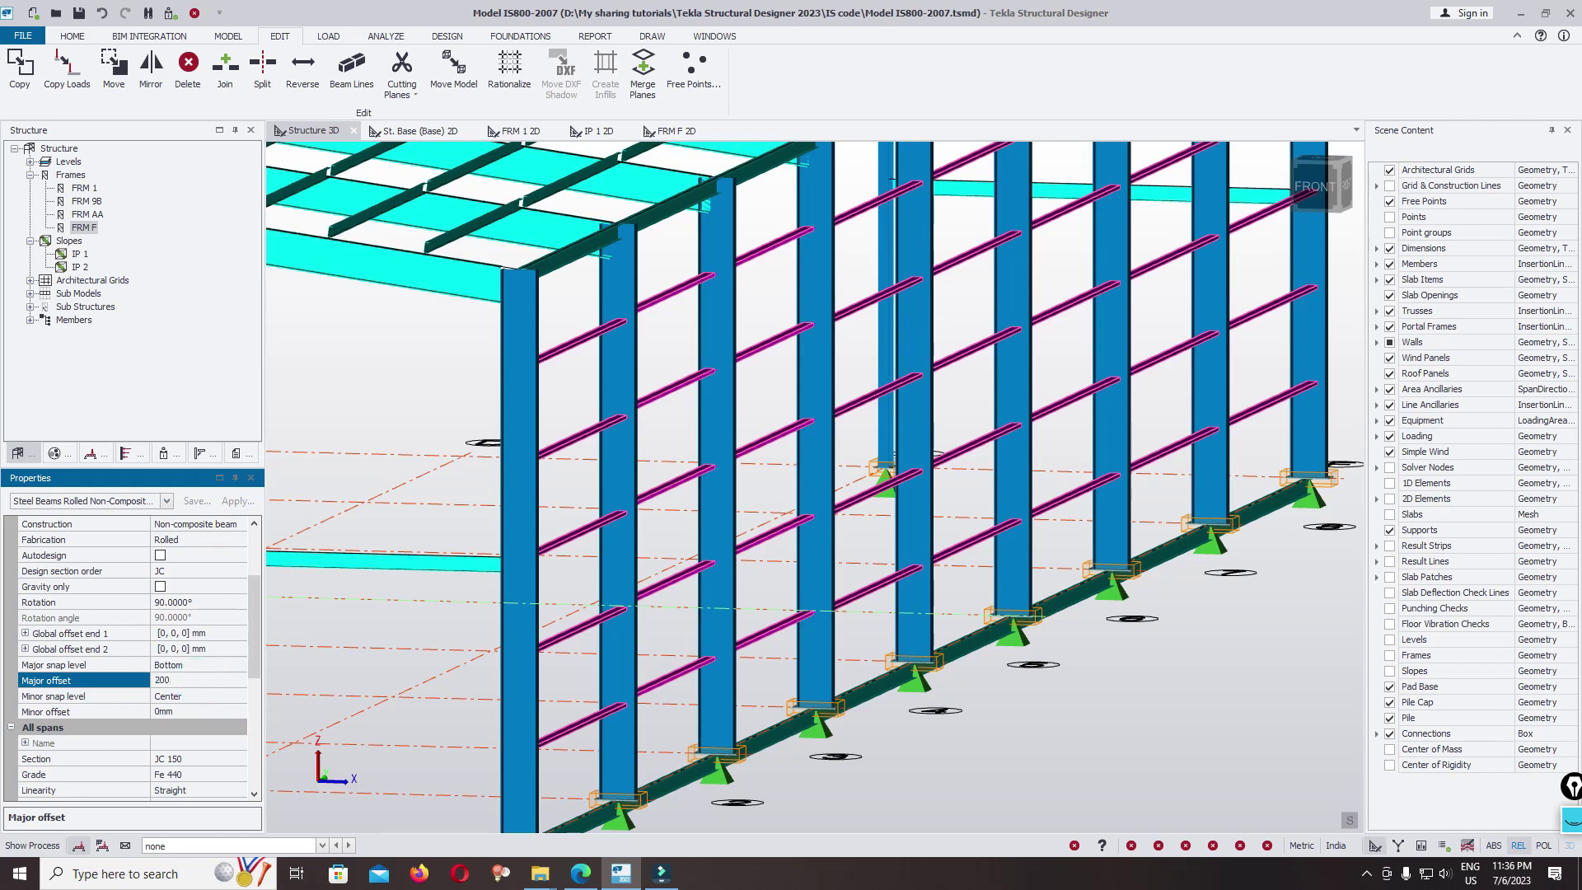
{"action": "type", "text": "200"}
{"action": "key", "text": "Return"}
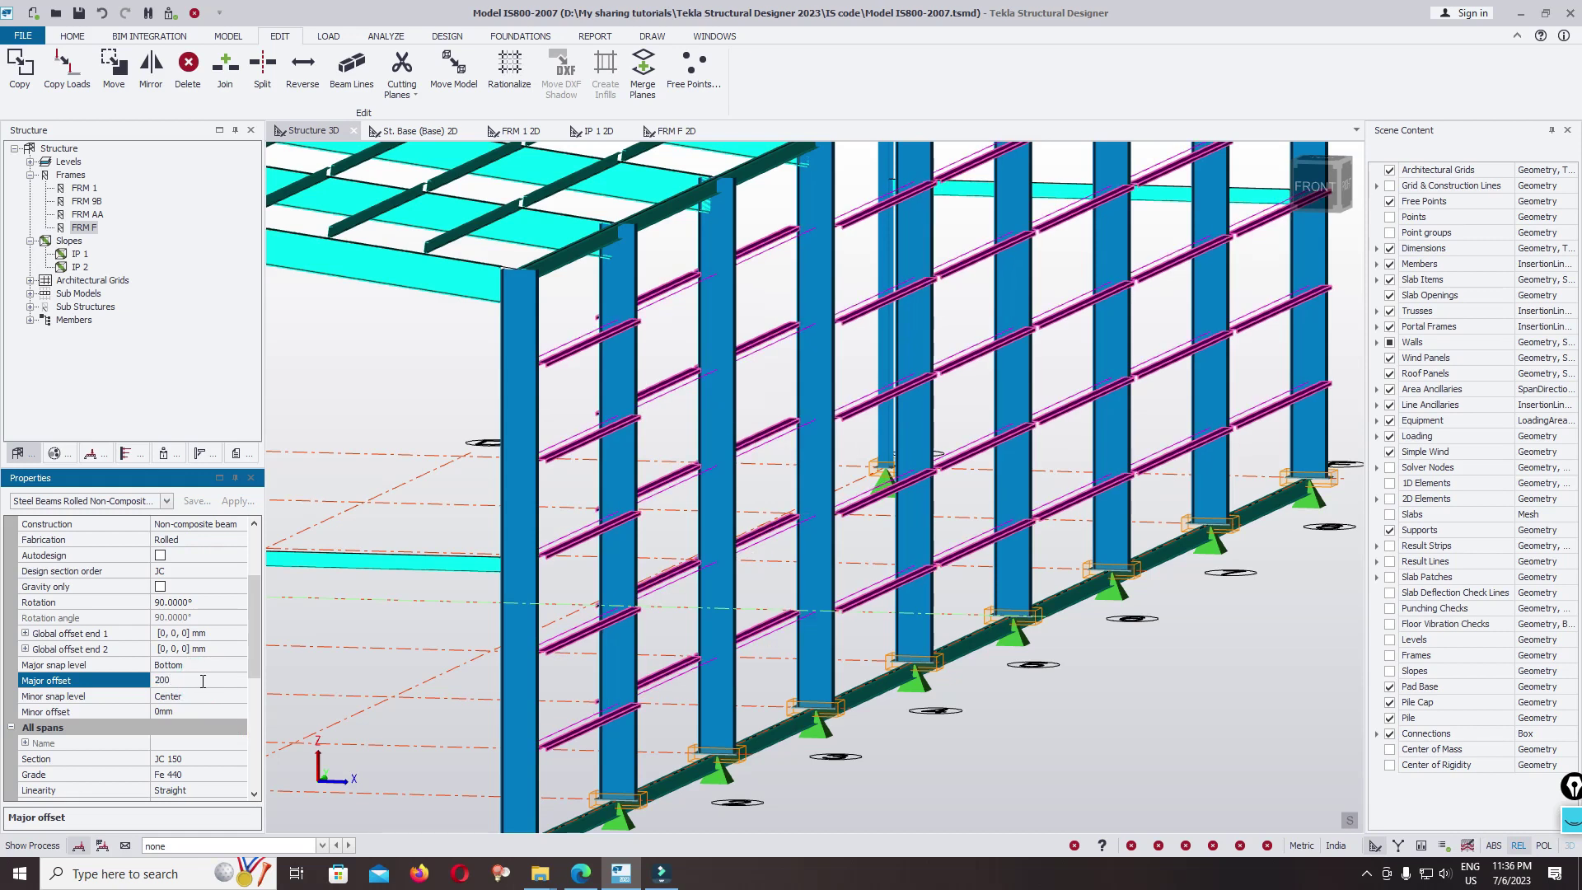
Set the major offset of the grid F wall beams to 250 mm, checking their fit against the column faces from the front
{"action": "left_click", "coordinate": [1316, 186]}
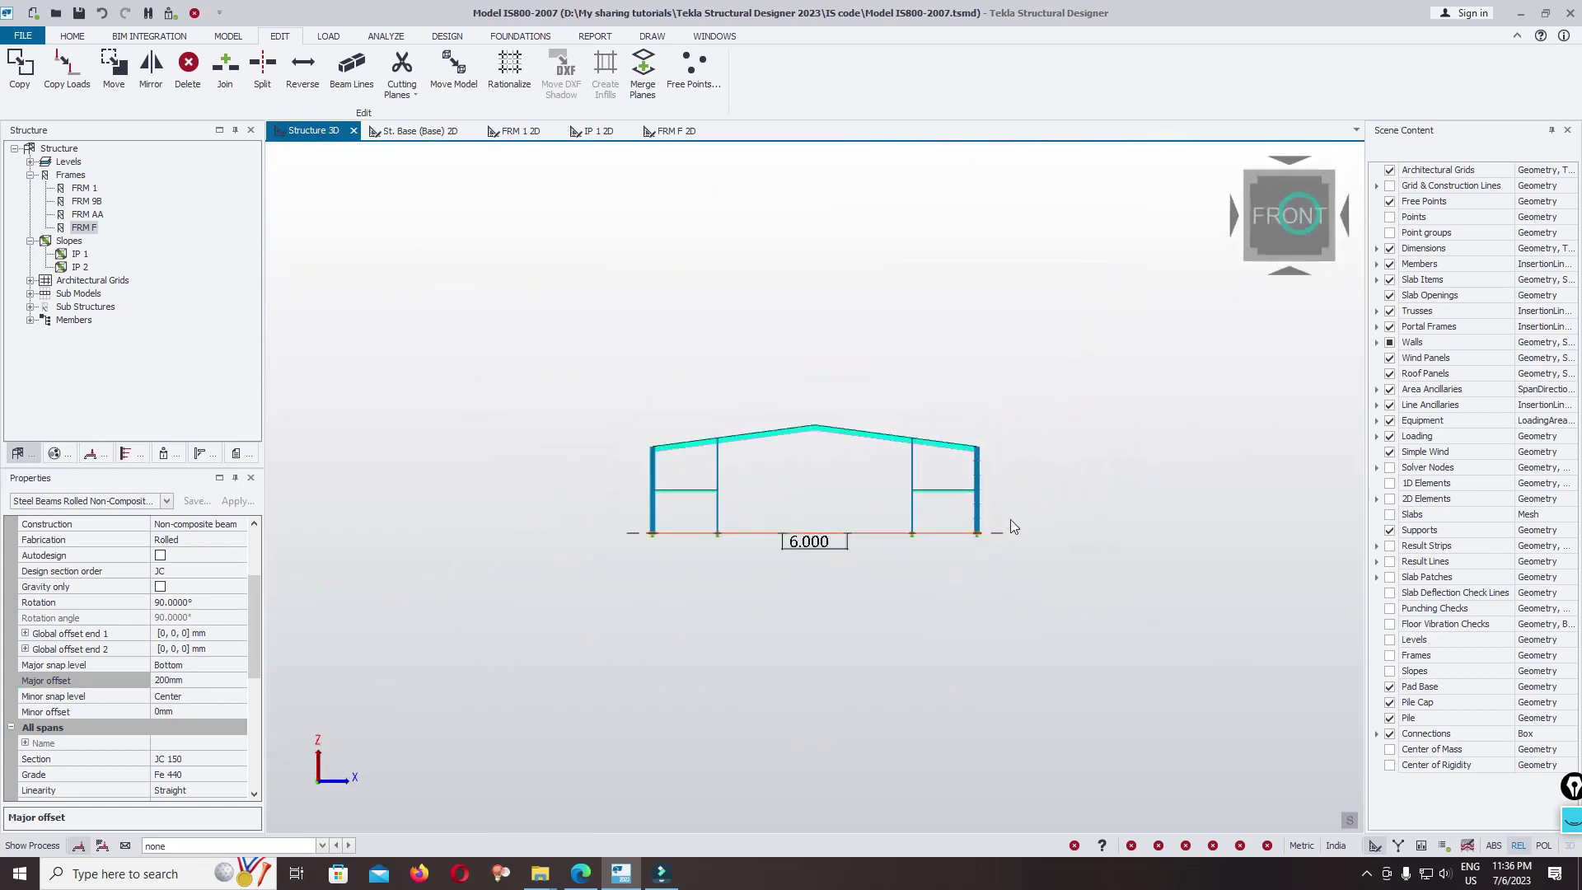
{"action": "scroll", "coordinate": [1013, 524], "scroll_direction": "up", "scroll_amount": 8}
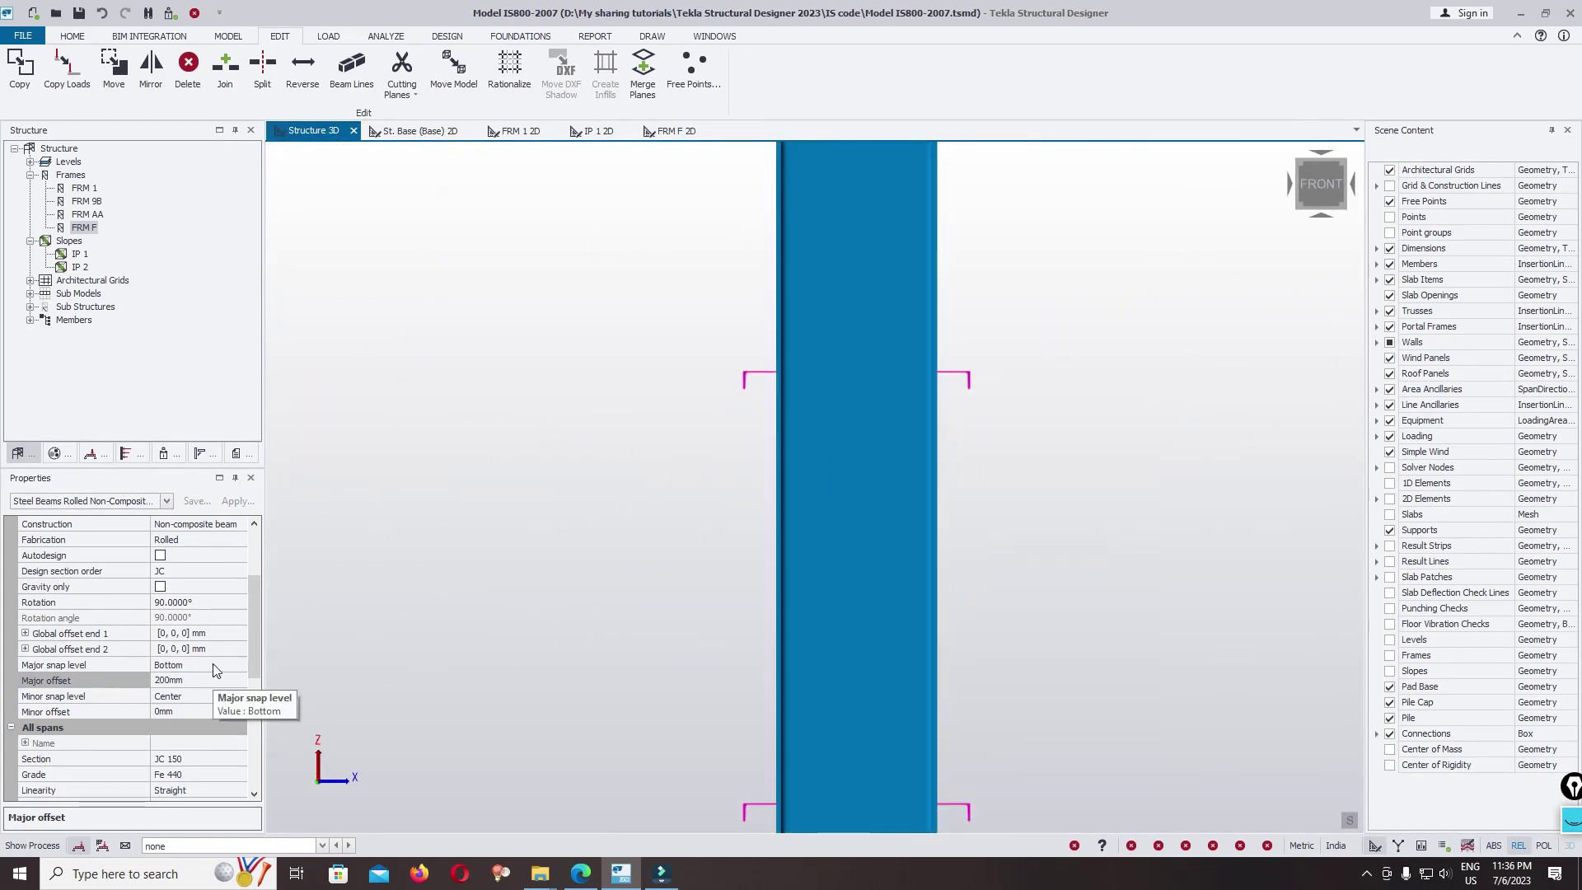
{"action": "left_click", "coordinate": [199, 684]}
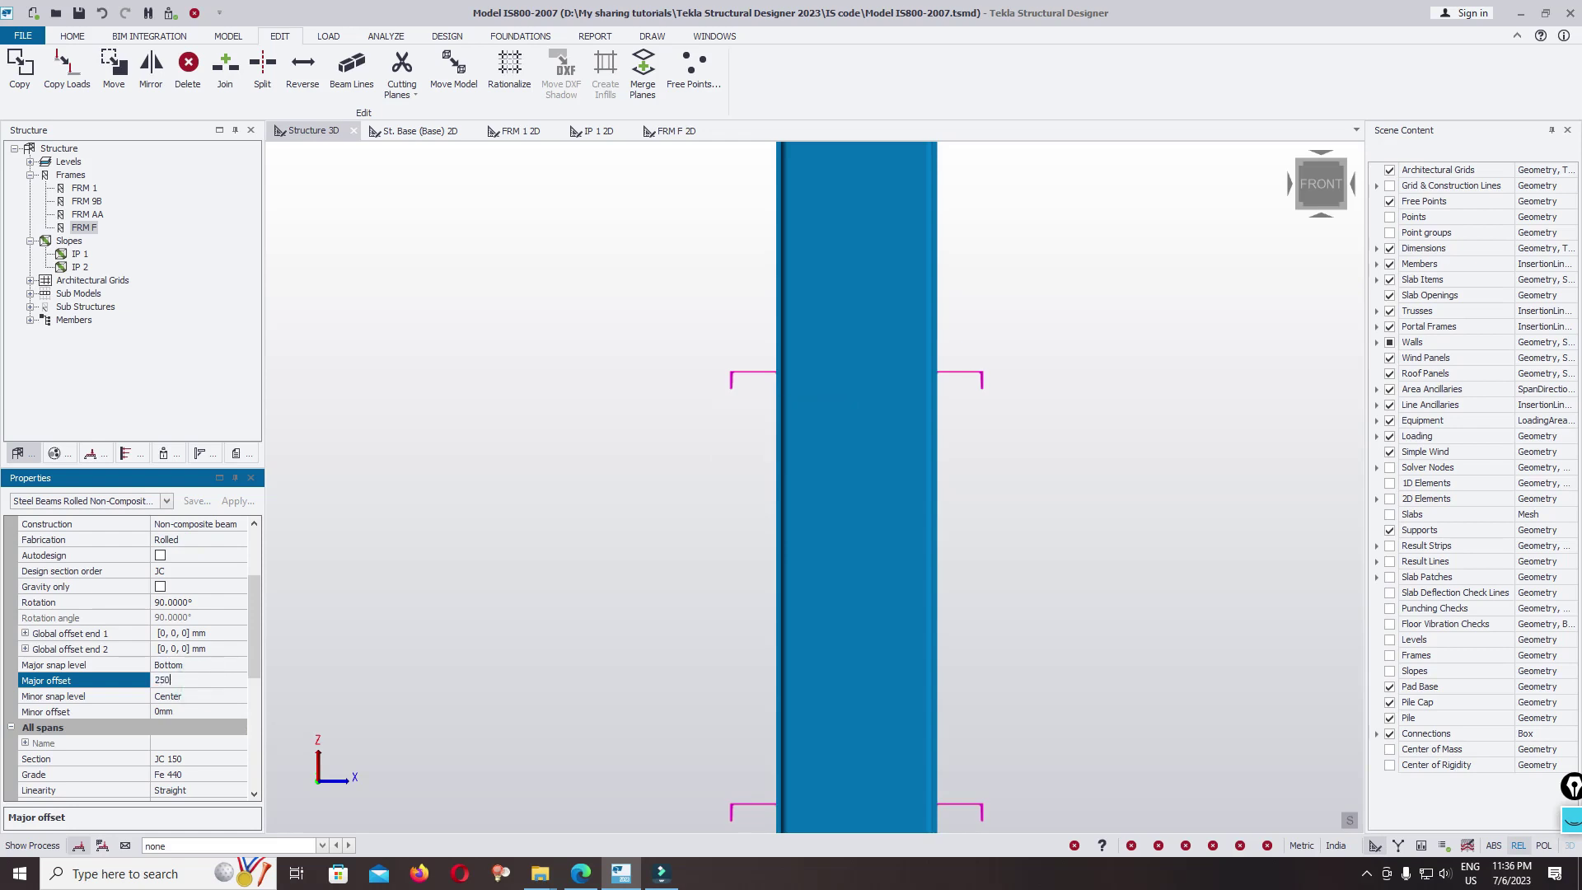
{"action": "scroll", "coordinate": [1117, 468], "scroll_direction": "down", "scroll_amount": 6}
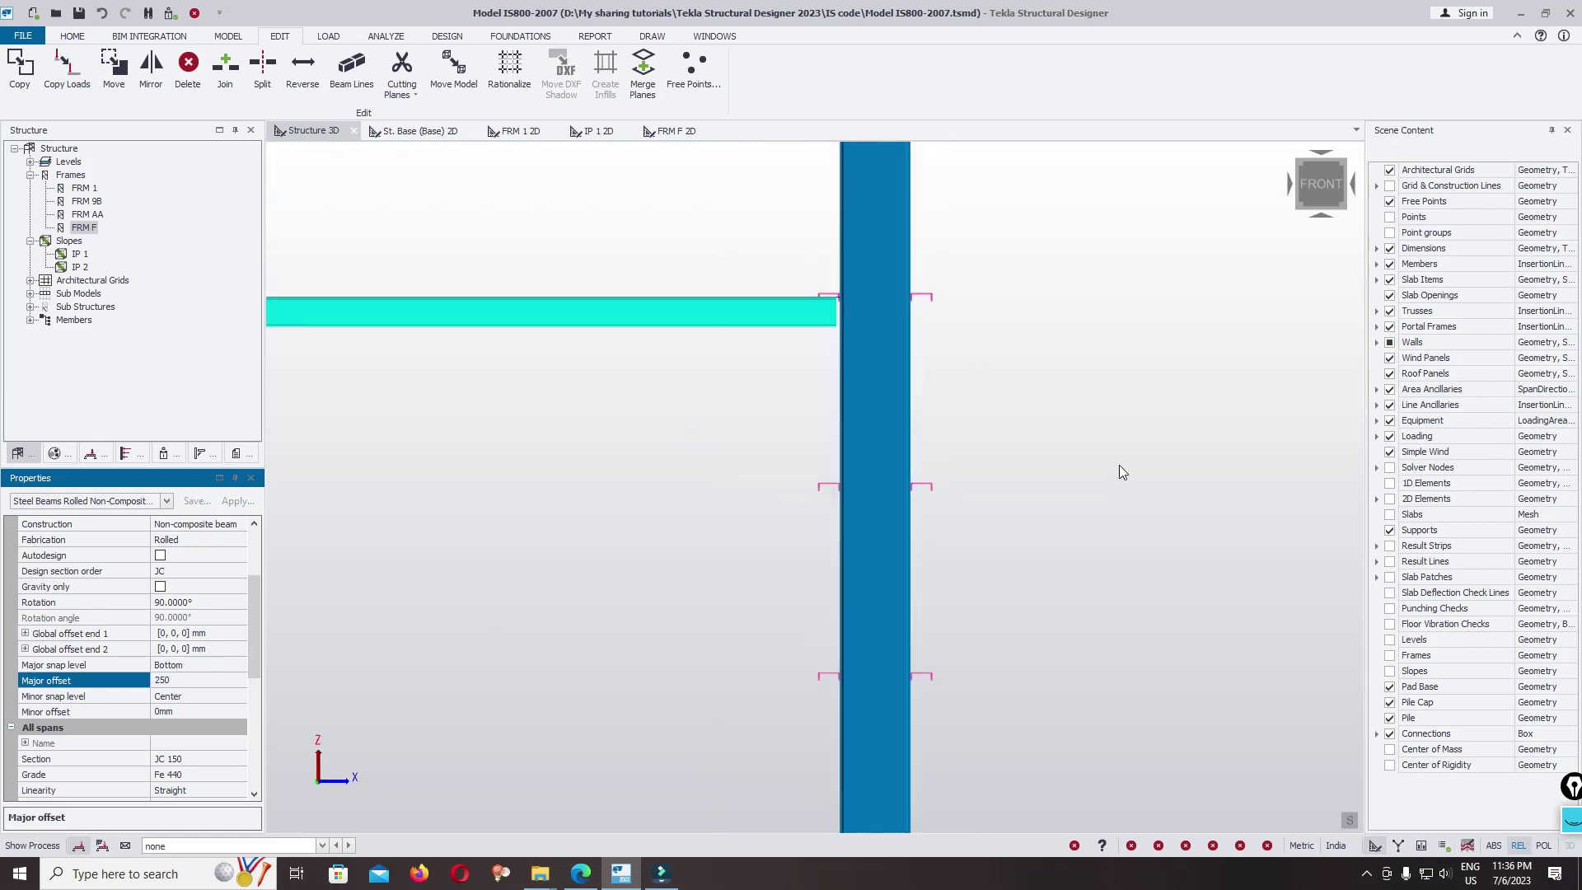
{"action": "mouse_move", "coordinate": [1145, 359]}
{"action": "right_mouse_down"}
{"action": "mouse_move", "coordinate": [1121, 372]}
{"action": "mouse_move", "coordinate": [1165, 349]}
{"action": "mouse_move", "coordinate": [1134, 358]}
{"action": "right_mouse_up"}
{"action": "left_click", "coordinate": [1234, 234]}
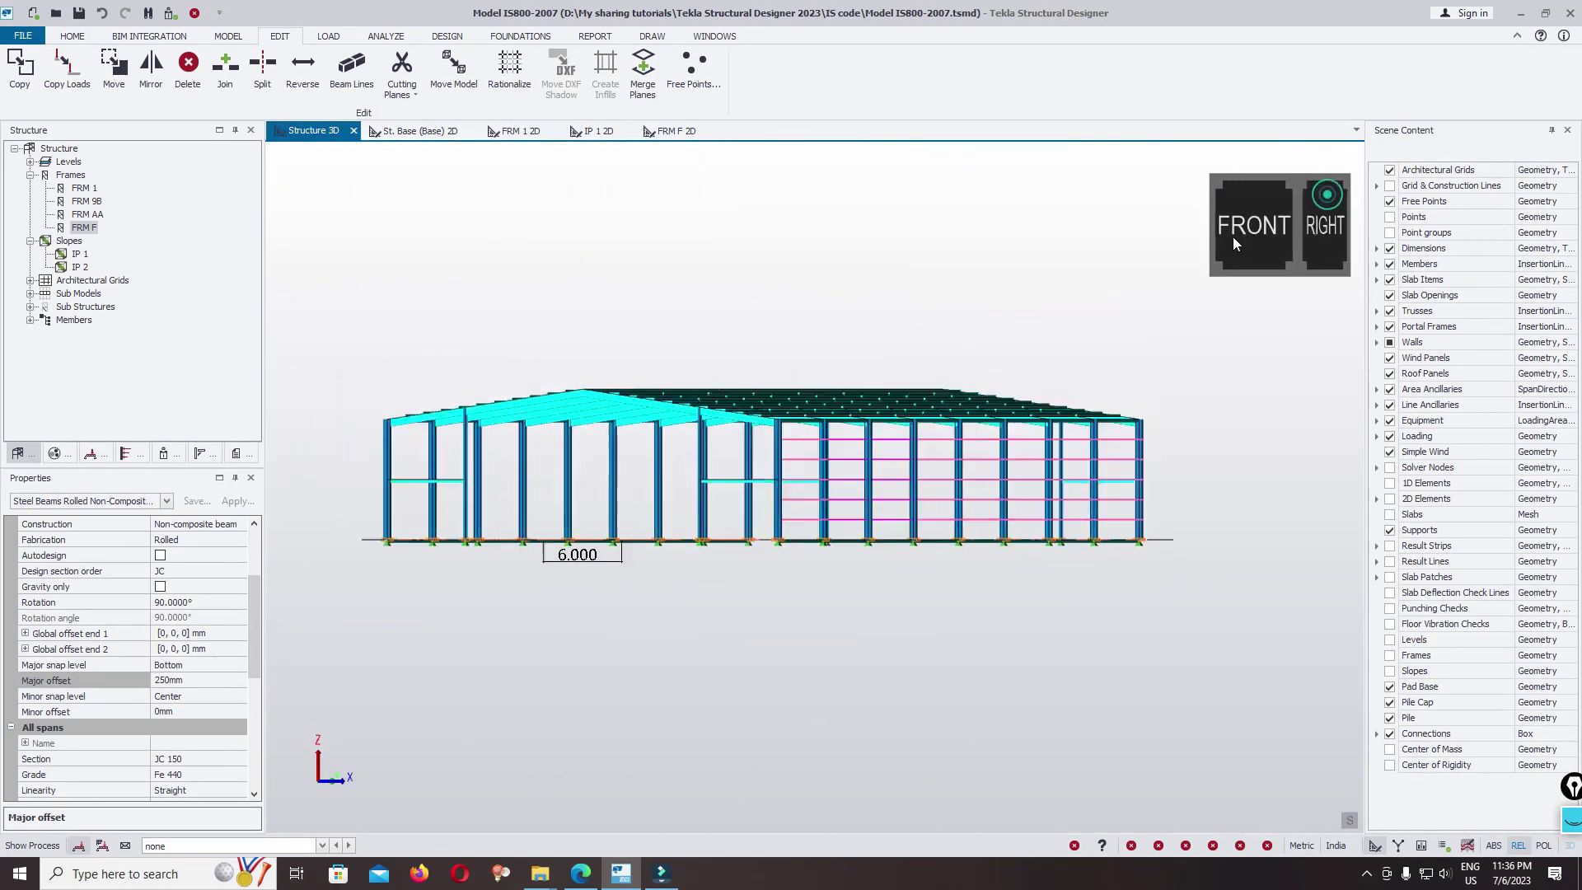
{"action": "scroll", "coordinate": [1017, 438], "scroll_direction": "up", "scroll_amount": 8}
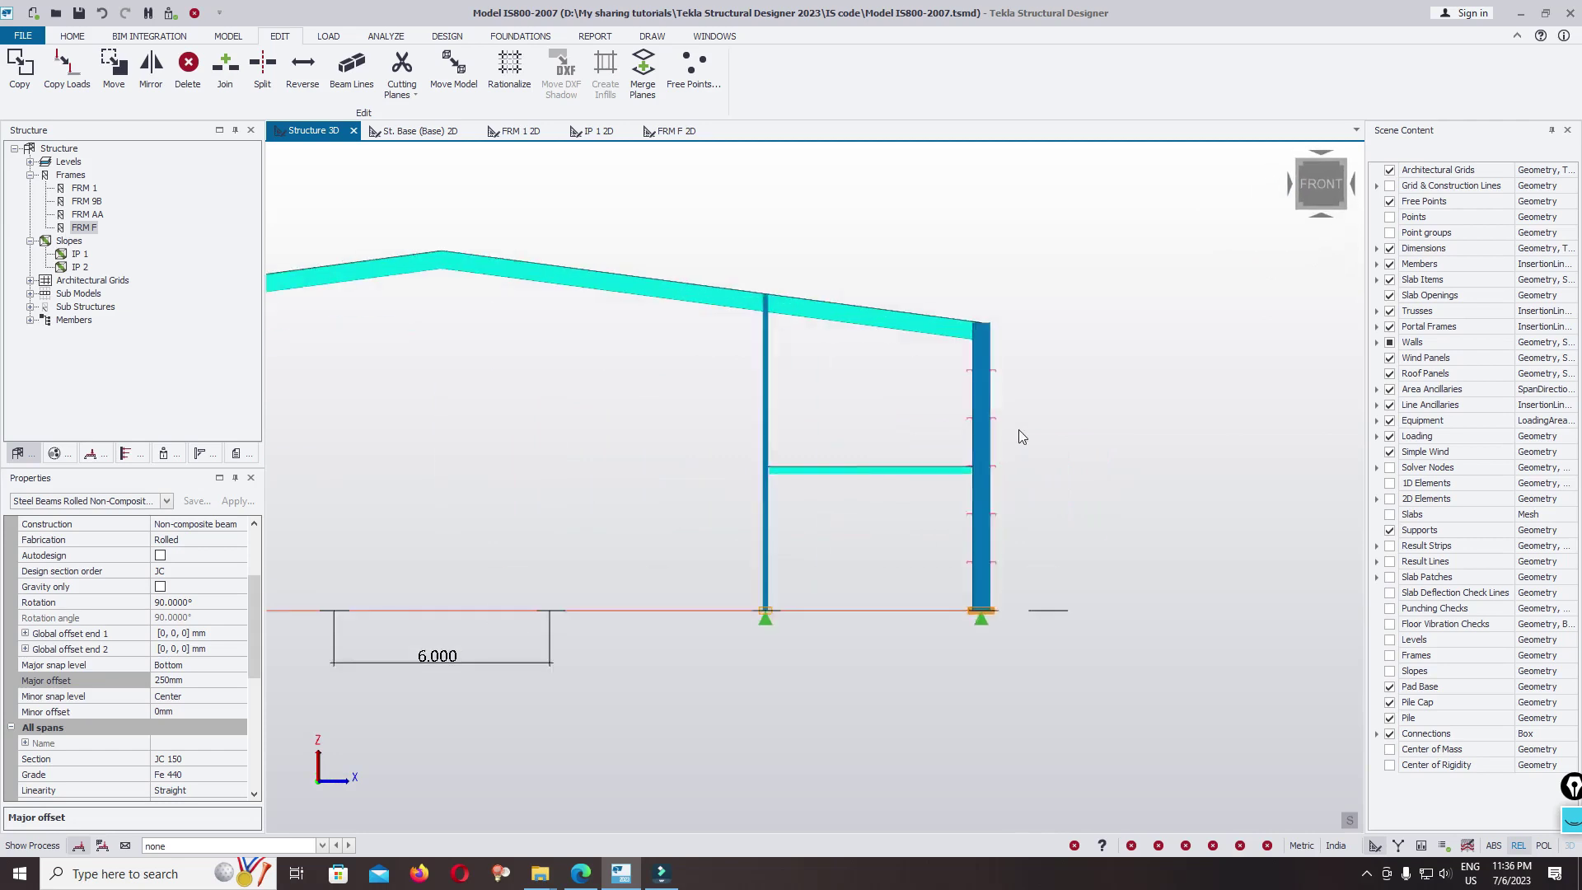
Select and delete the wall beams lying on the inner face of the grid F columns, keeping those on the outer face
{"action": "key", "text": "Escape"}
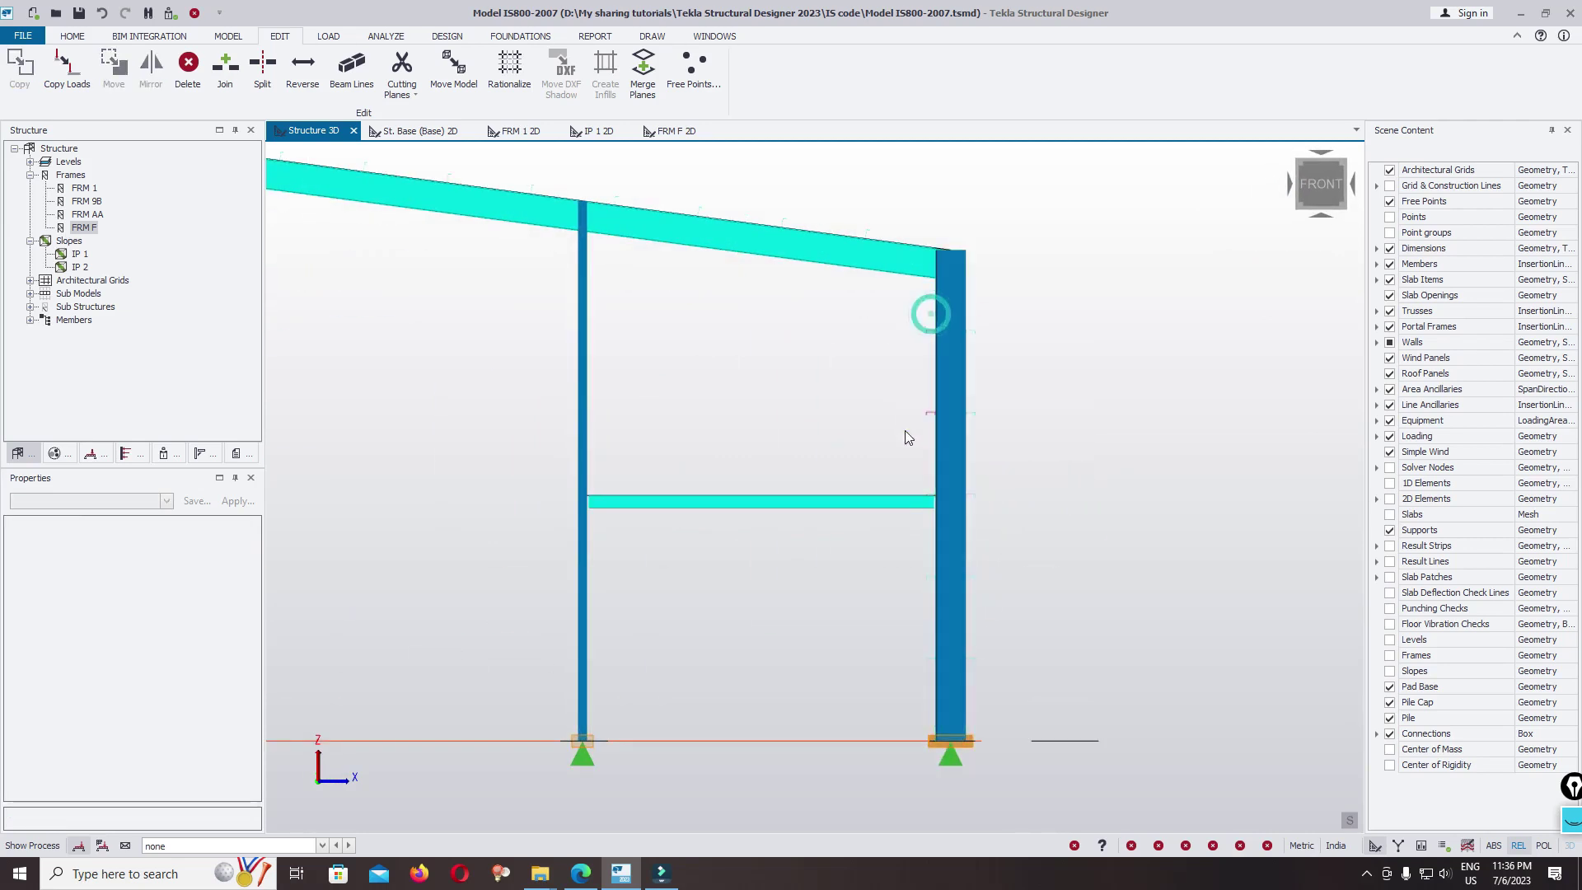
{"action": "scroll", "coordinate": [926, 562], "scroll_direction": "up", "scroll_amount": 8}
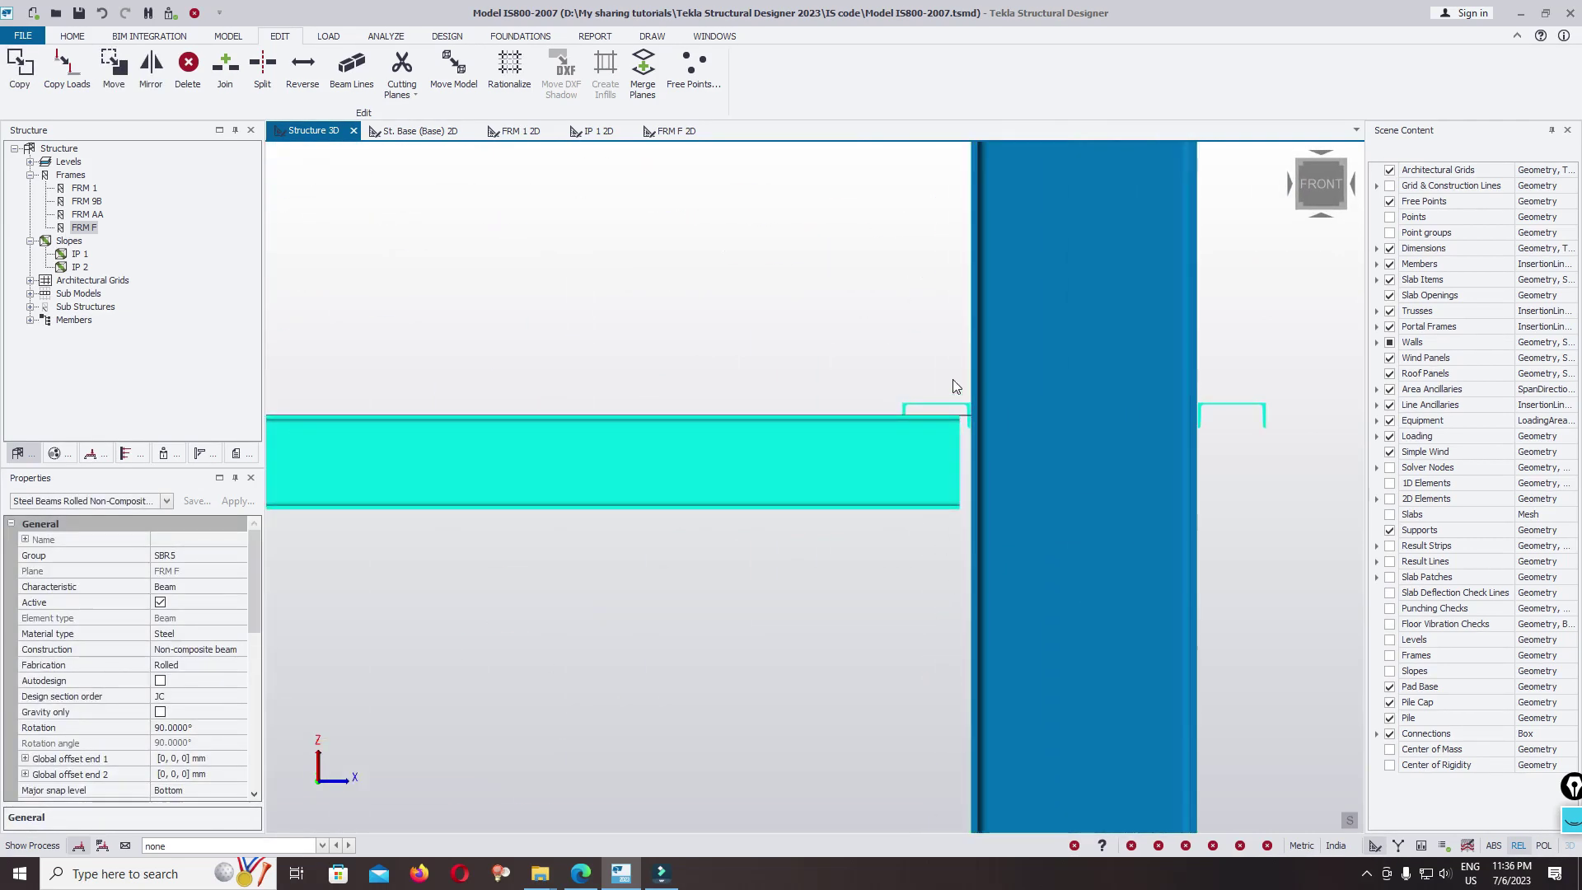
{"action": "scroll", "coordinate": [923, 412], "scroll_direction": "down", "scroll_amount": 4}
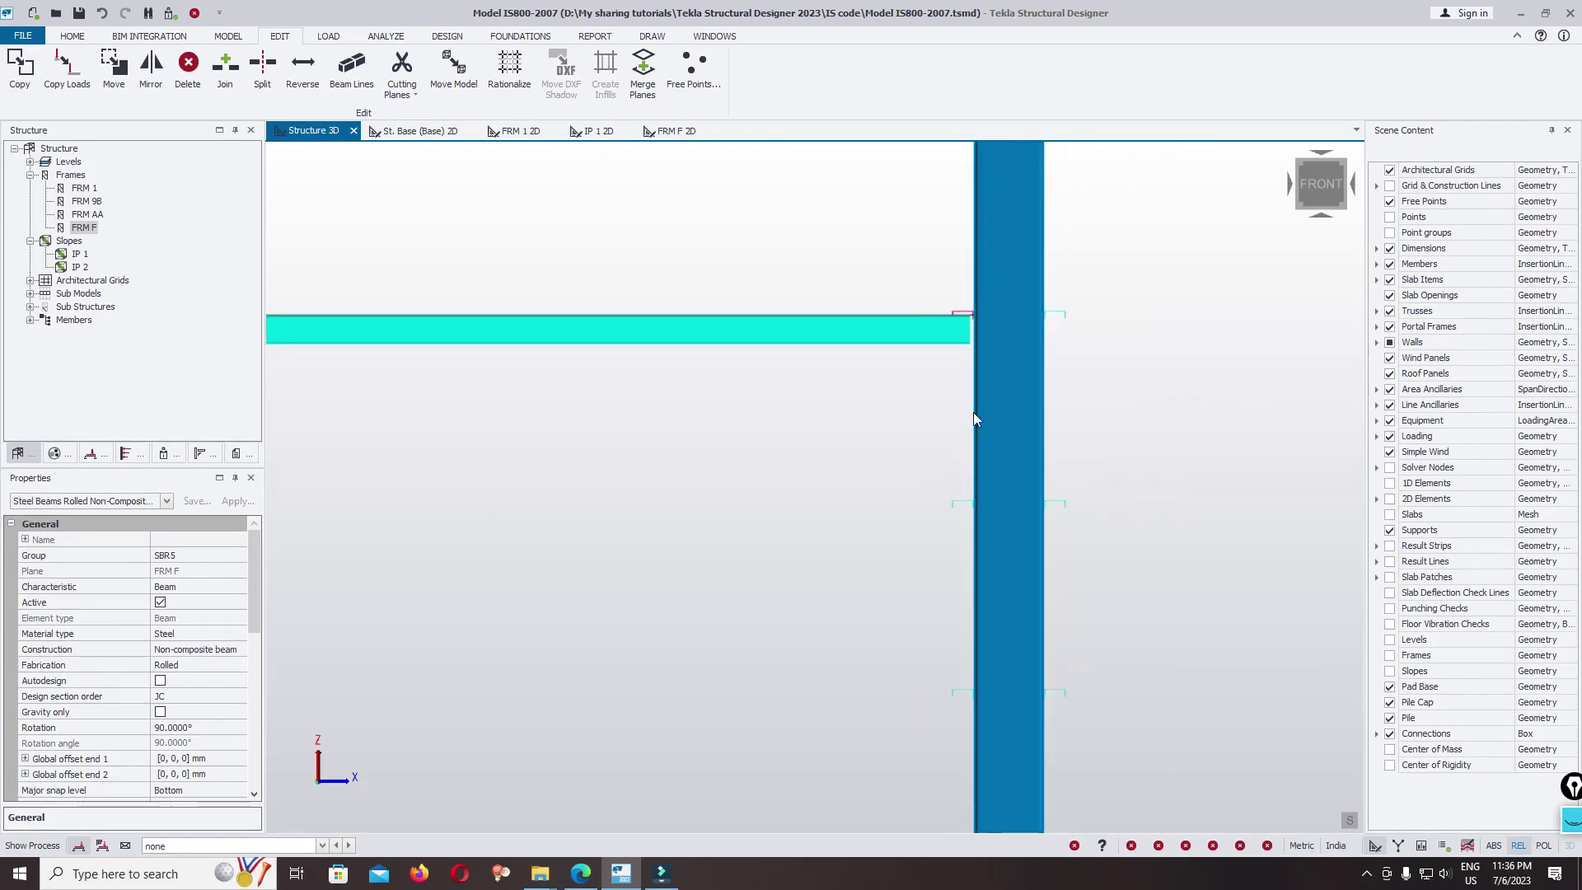
{"action": "scroll", "coordinate": [973, 419], "scroll_direction": "down", "scroll_amount": 3}
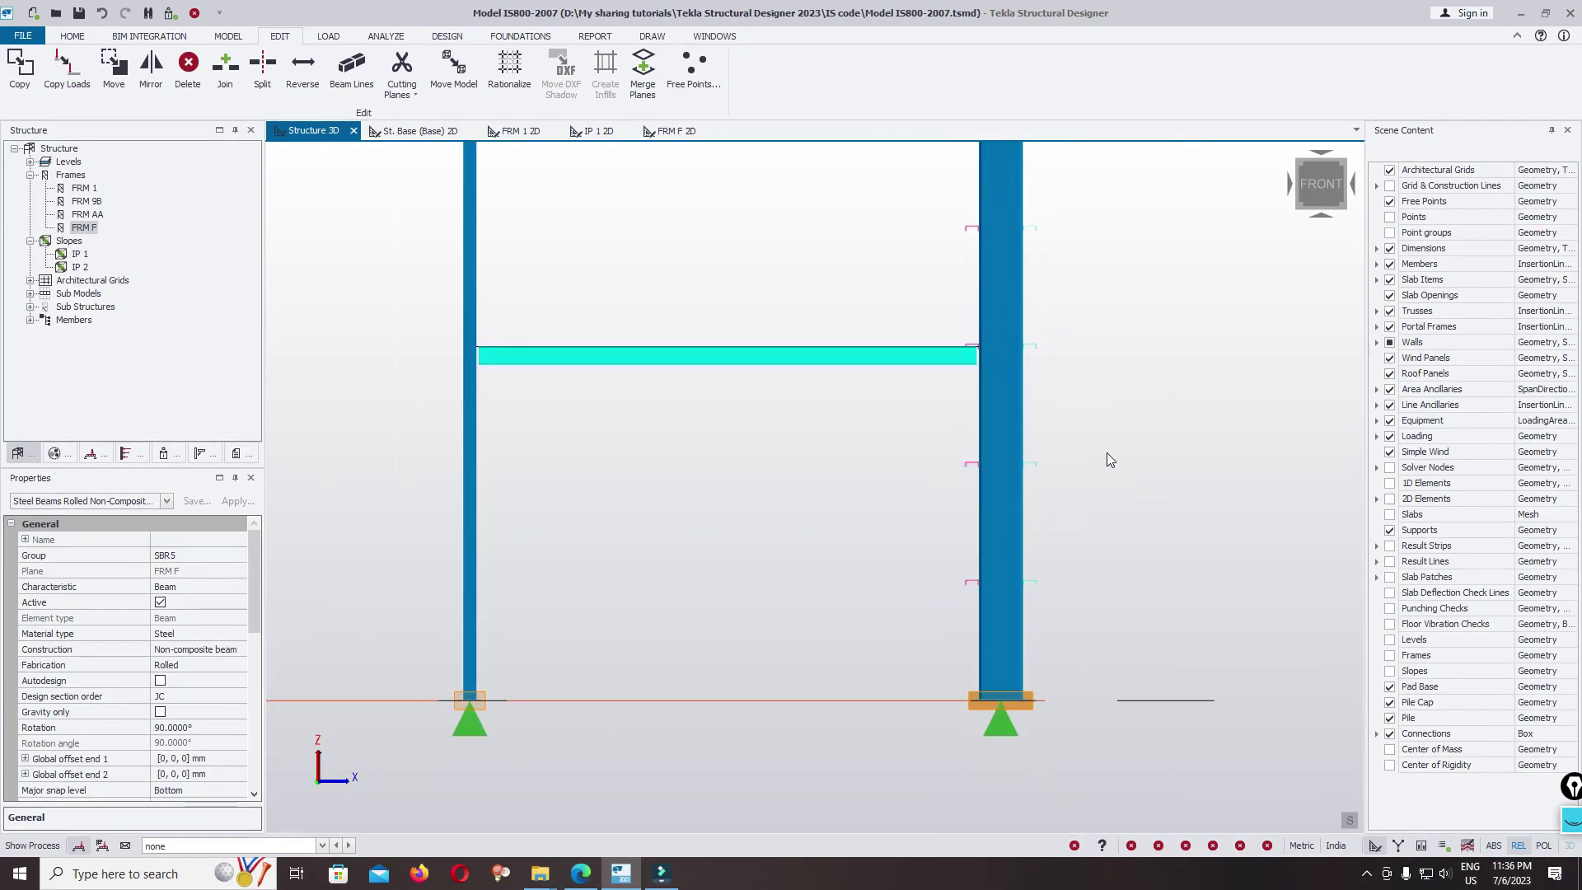
{"action": "key", "text": "Delete"}
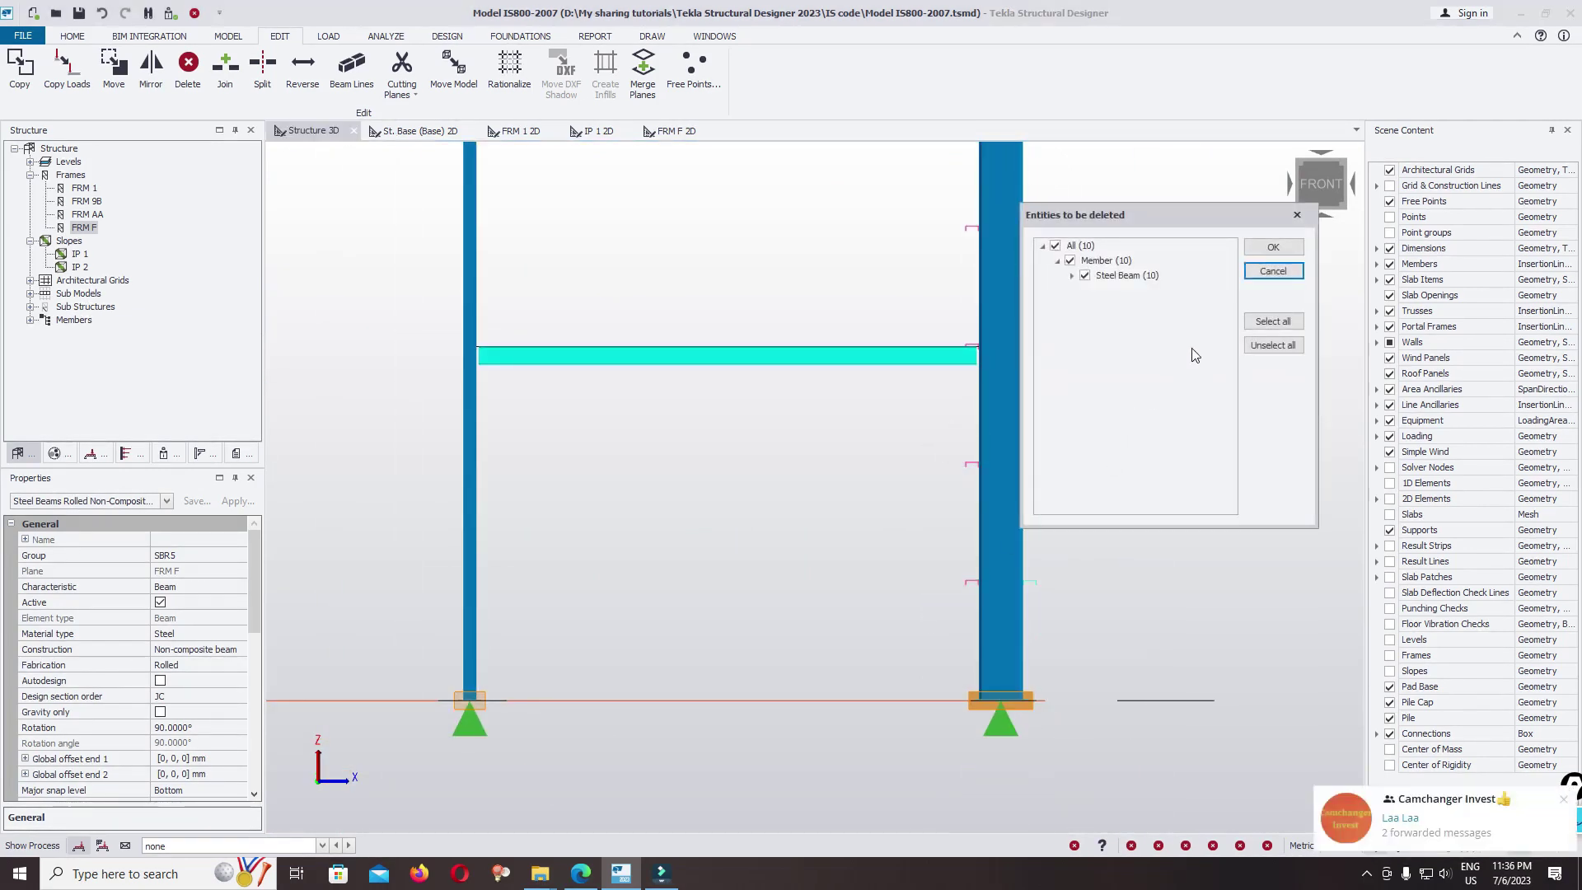
{"action": "left_click", "coordinate": [1257, 248]}
{"action": "left_click", "coordinate": [1558, 796]}
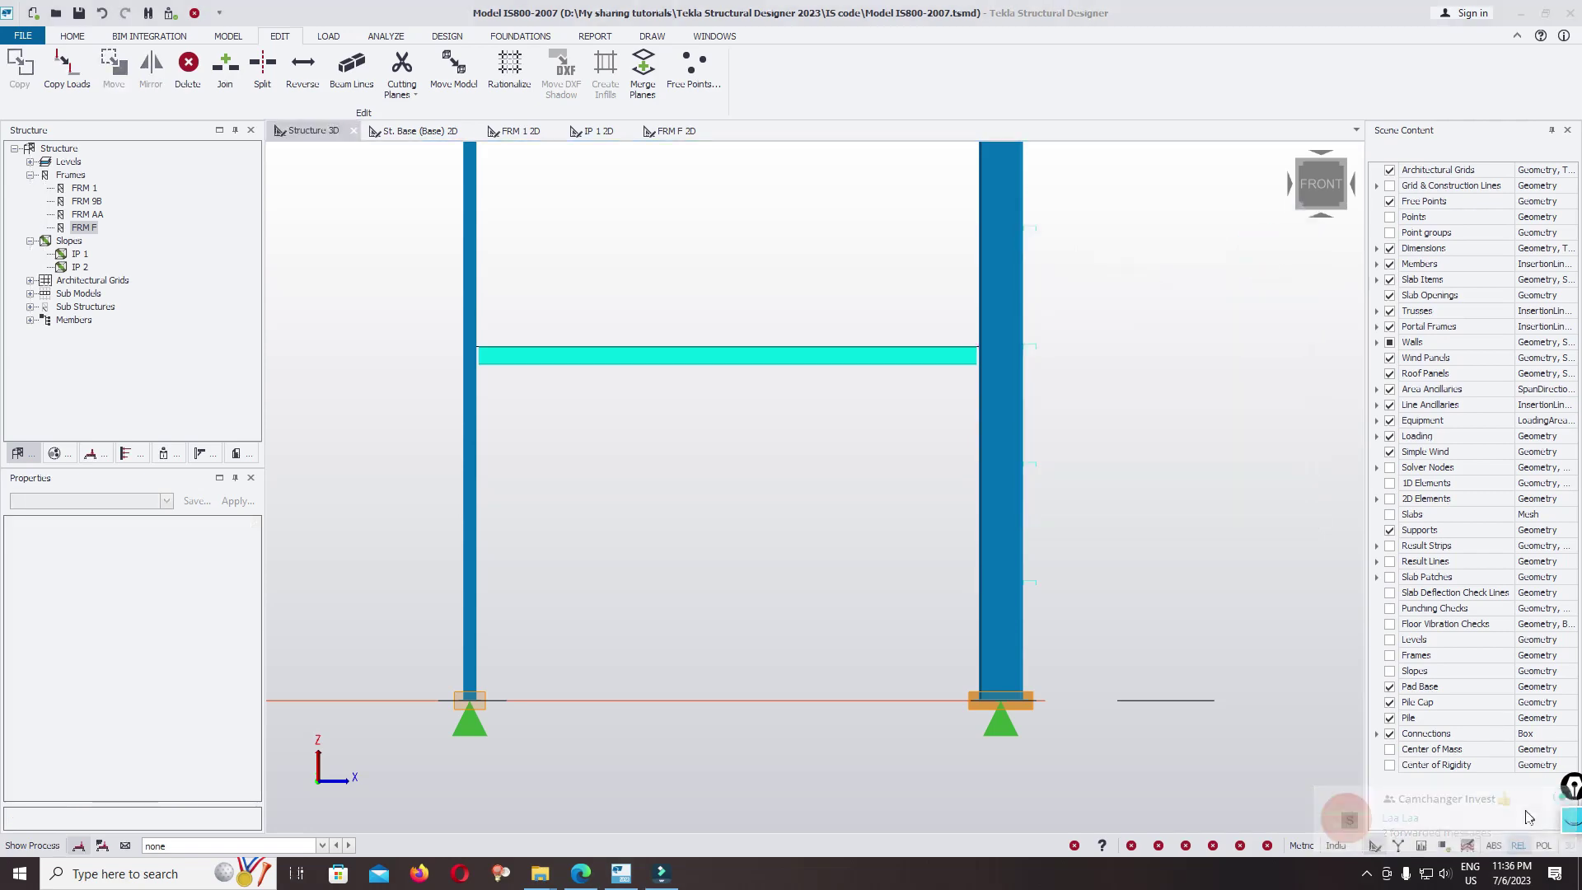
Copy the side-wall beams of two neighbouring bays on grid F into the two bays without wall beams
{"action": "right_click_drag", "start_coordinate": [1144, 508], "coordinate": [834, 354]}
{"action": "scroll", "coordinate": [1040, 515], "scroll_direction": "down", "scroll_amount": 3}
{"action": "scroll", "coordinate": [834, 354], "scroll_direction": "down", "scroll_amount": 3}
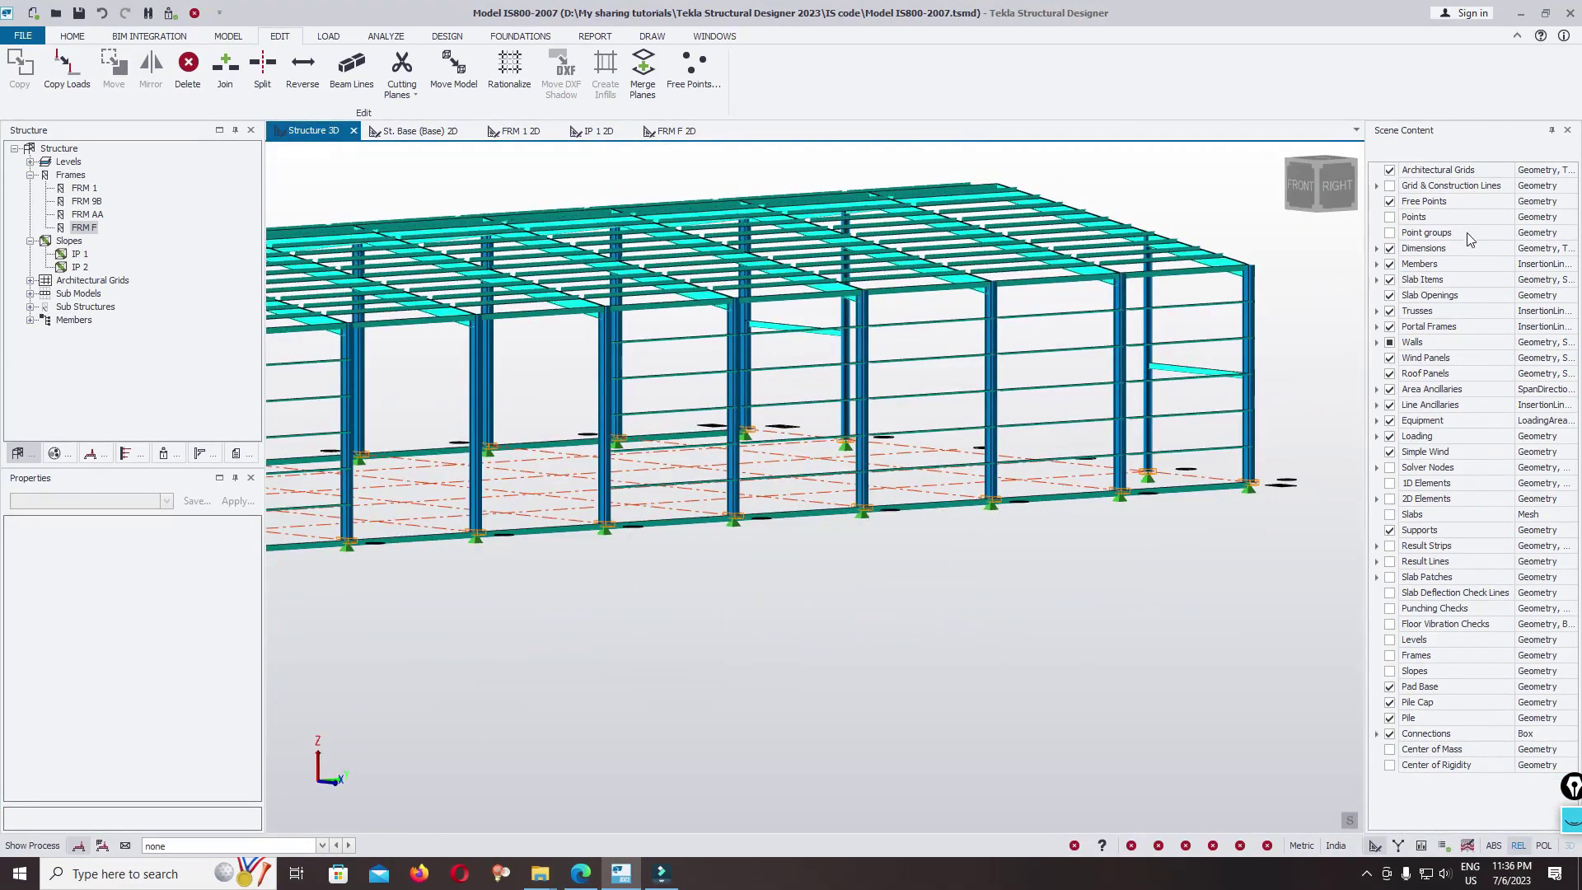
{"action": "left_click", "coordinate": [1335, 185]}
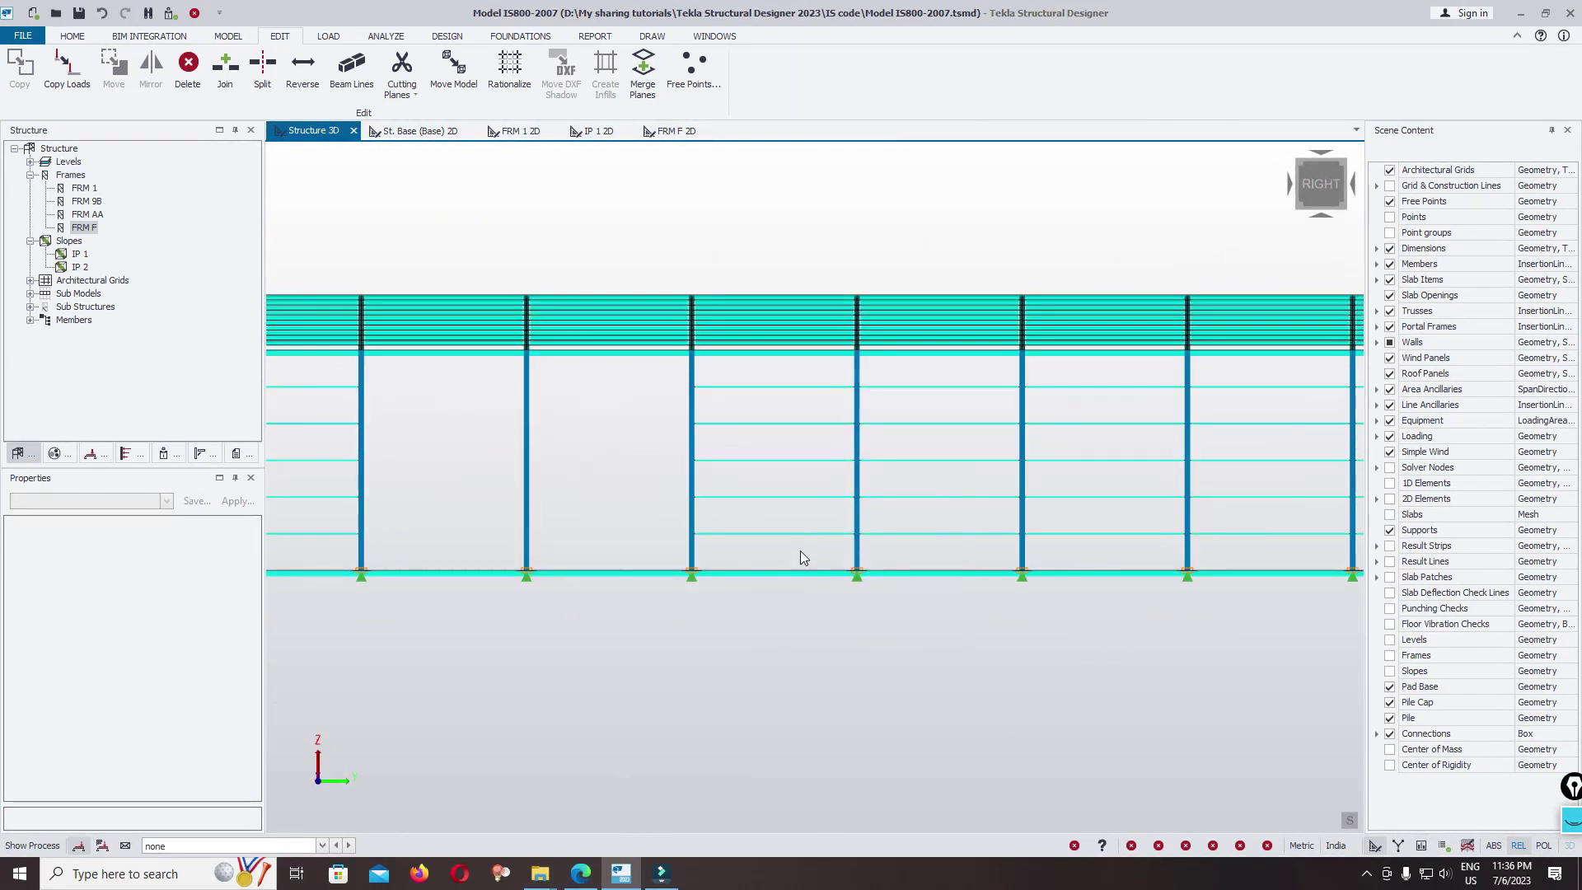
{"action": "left_click_drag", "start_coordinate": [910, 376], "coordinate": [762, 534]}
{"action": "scroll", "coordinate": [956, 381], "scroll_direction": "down", "scroll_amount": 2}
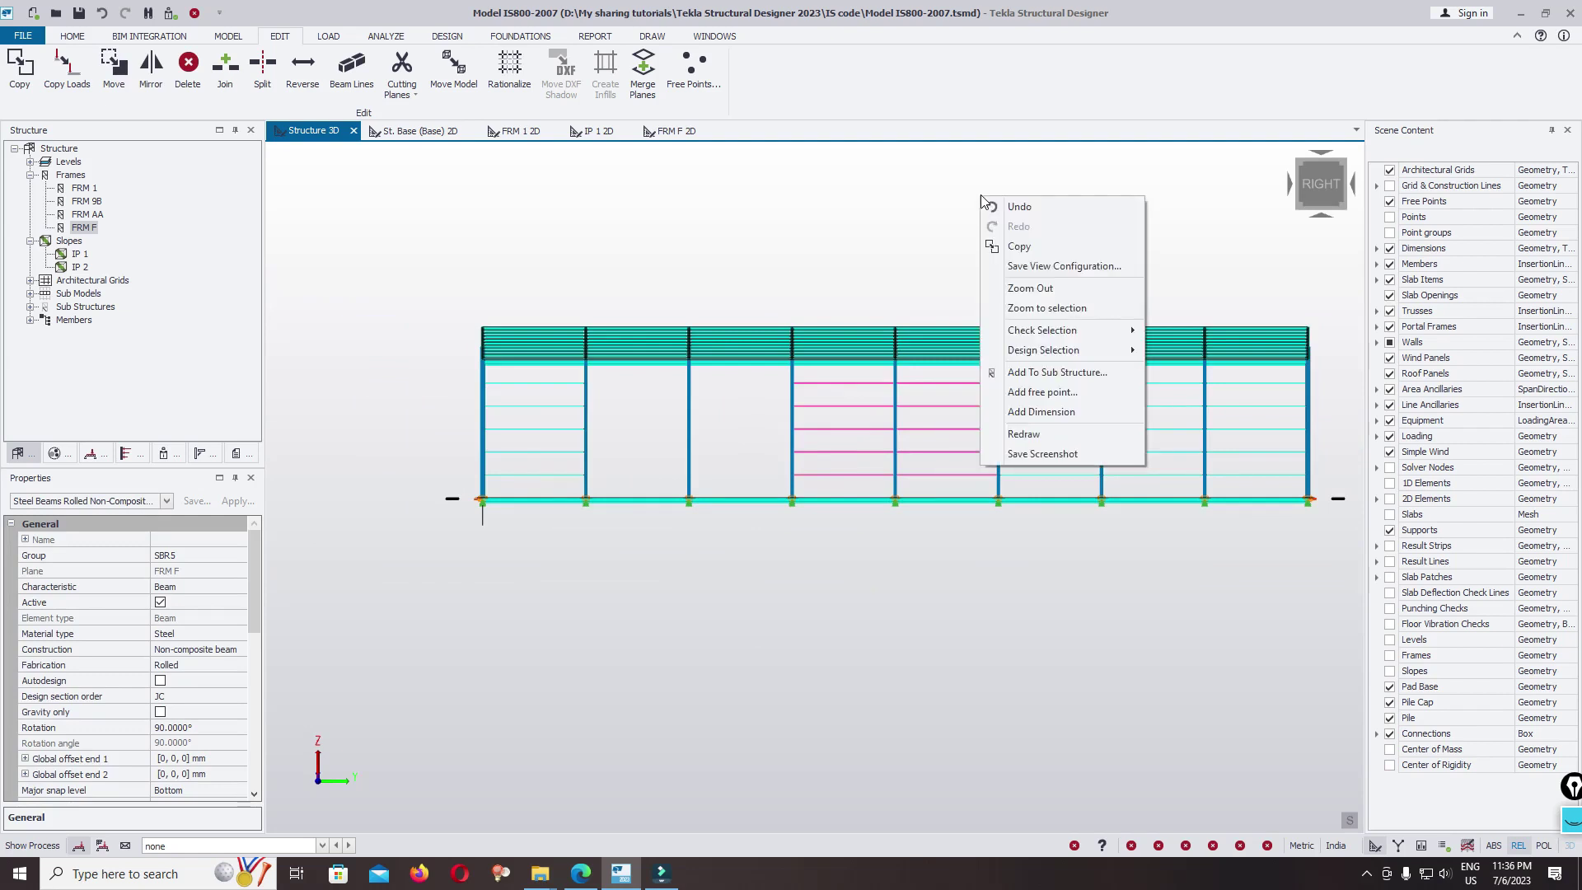
{"action": "left_click", "coordinate": [1022, 246]}
{"action": "left_click", "coordinate": [1004, 507]}
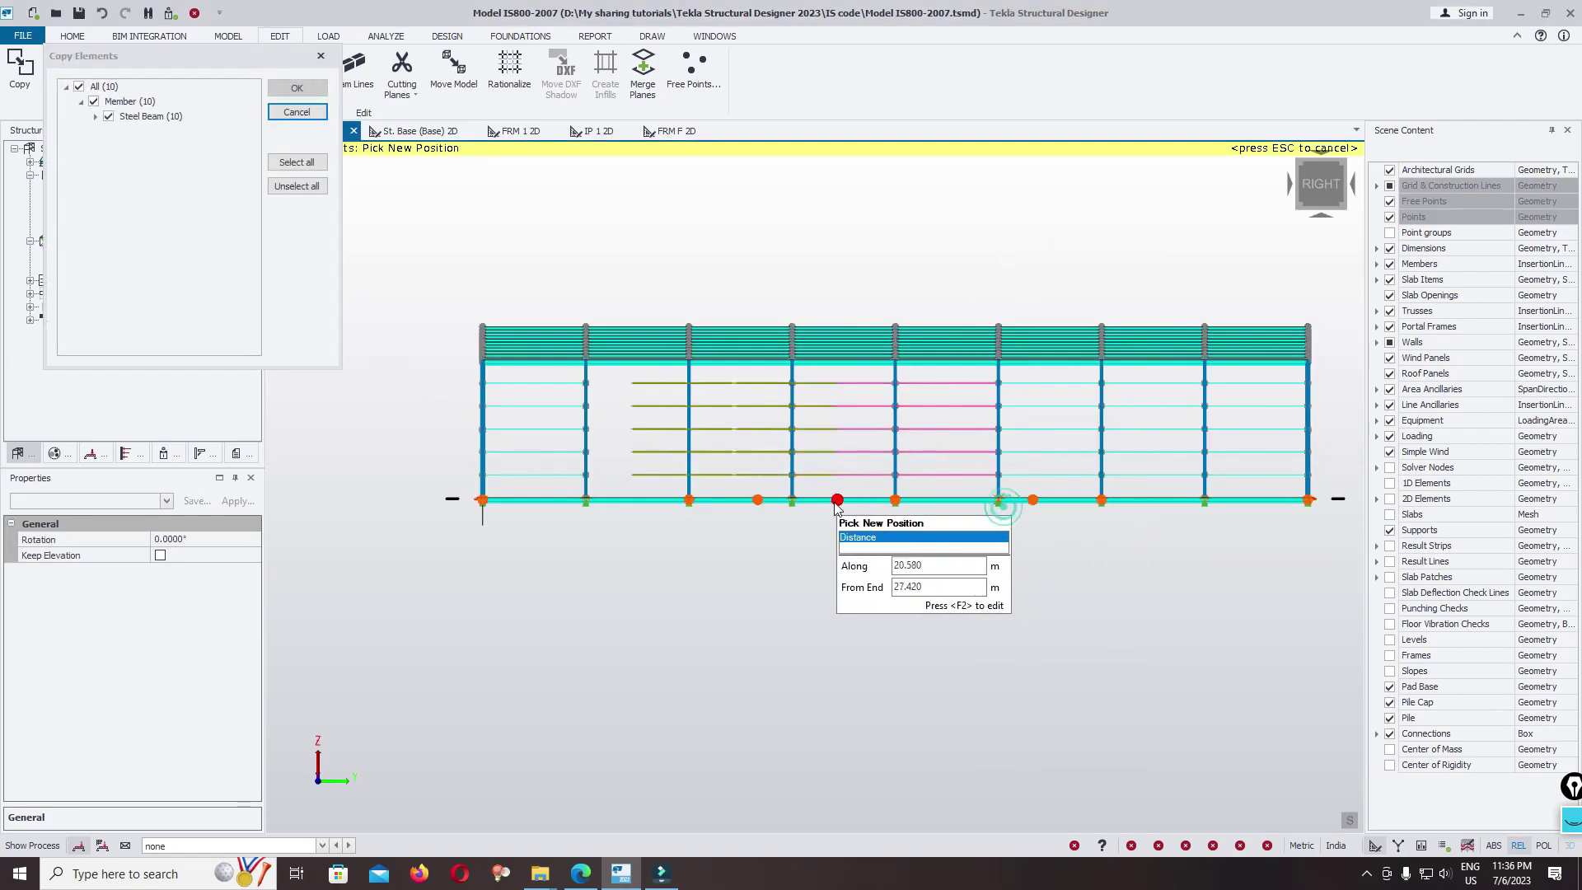
{"action": "left_click", "coordinate": [791, 504]}
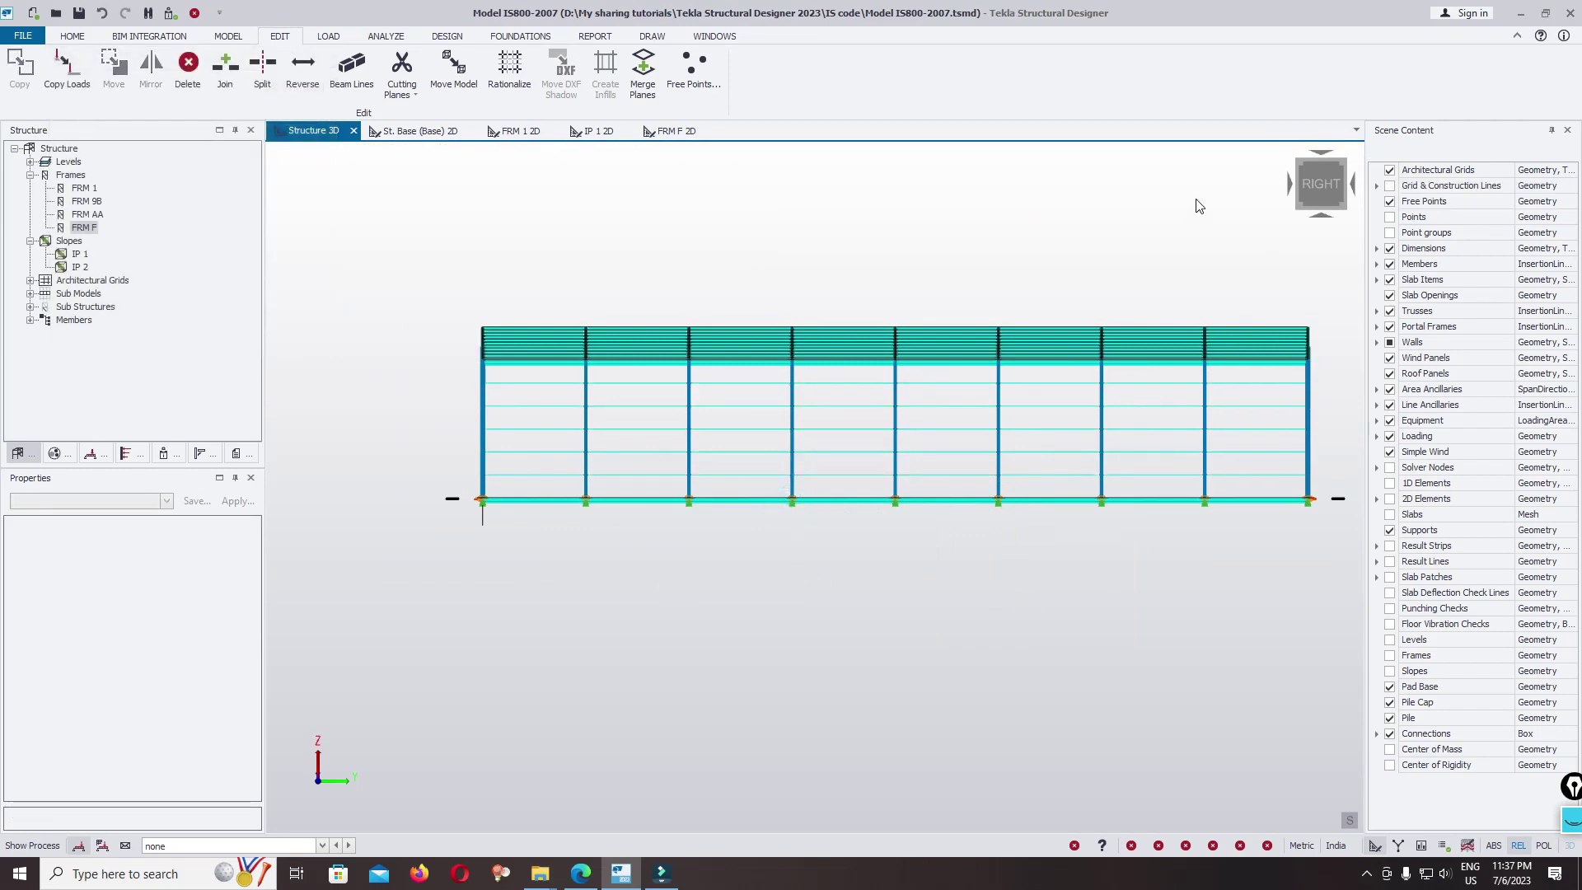
Check the grid F wall beams against the outer column face from the front and save the model
{"action": "left_click", "coordinate": [1222, 232]}
{"action": "left_click", "coordinate": [1221, 233]}
{"action": "scroll", "coordinate": [989, 536], "scroll_direction": "up", "scroll_amount": 10}
{"action": "scroll", "coordinate": [940, 664], "scroll_direction": "down", "scroll_amount": 5}
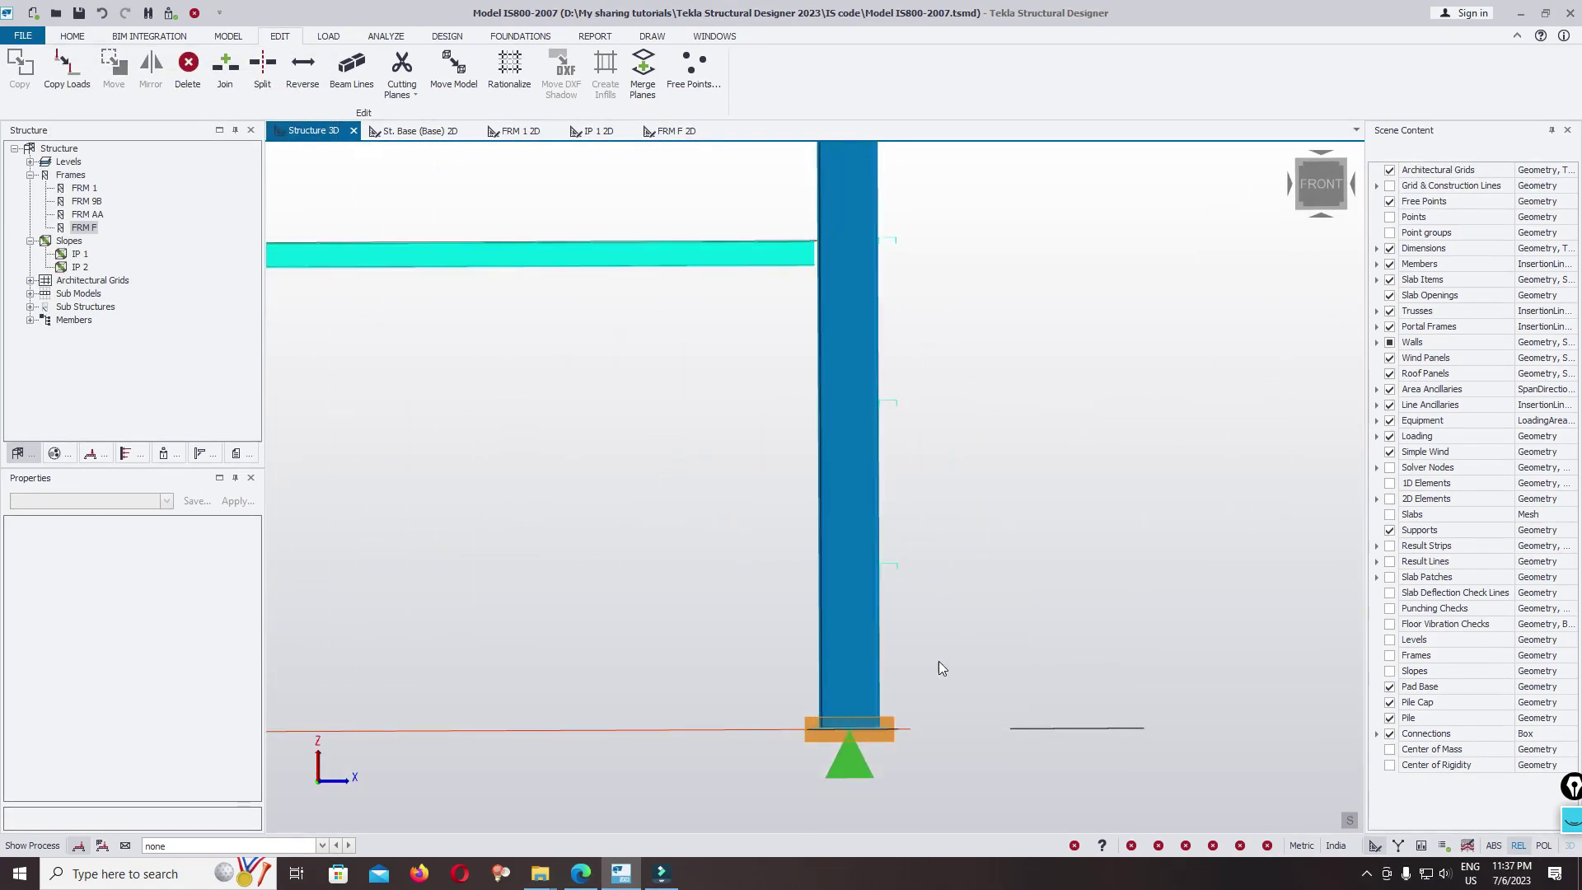
{"action": "scroll", "coordinate": [948, 247], "scroll_direction": "up", "scroll_amount": 3}
{"action": "scroll", "coordinate": [960, 276], "scroll_direction": "down", "scroll_amount": 5}
{"action": "right_click_drag", "start_coordinate": [962, 275], "coordinate": [911, 407]}
{"action": "key", "text": "ctrl+s"}
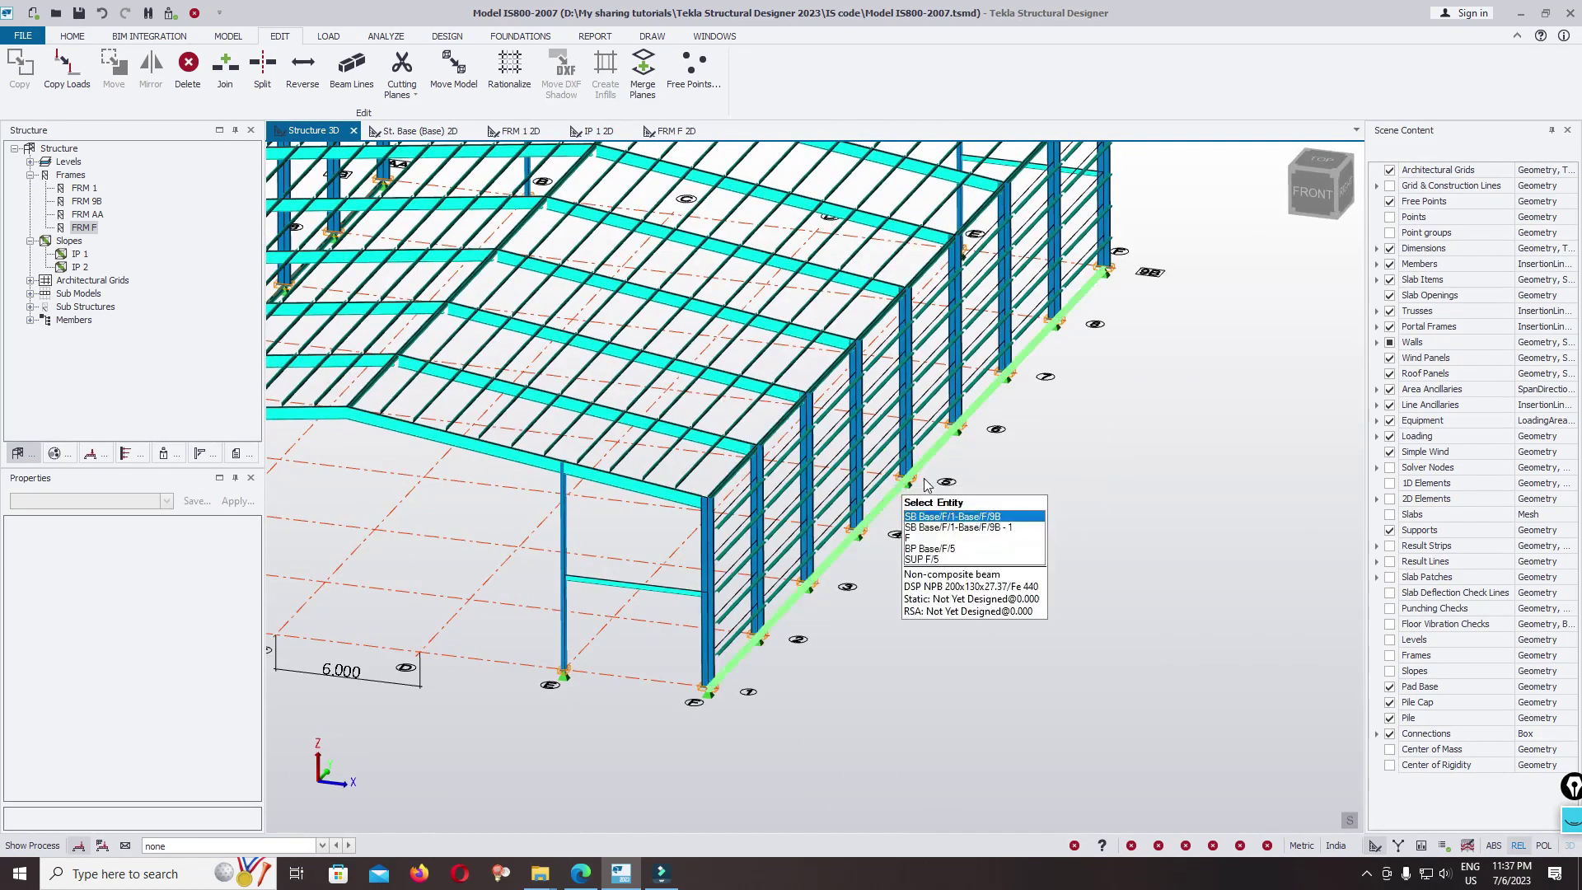
Select all side-wall beams on grid F and mirror them to grid AA, using the front column bases as reference and destination points
{"action": "scroll", "coordinate": [836, 466], "scroll_direction": "up", "scroll_amount": 6}
{"action": "scroll", "coordinate": [848, 445], "scroll_direction": "down", "scroll_amount": 4}
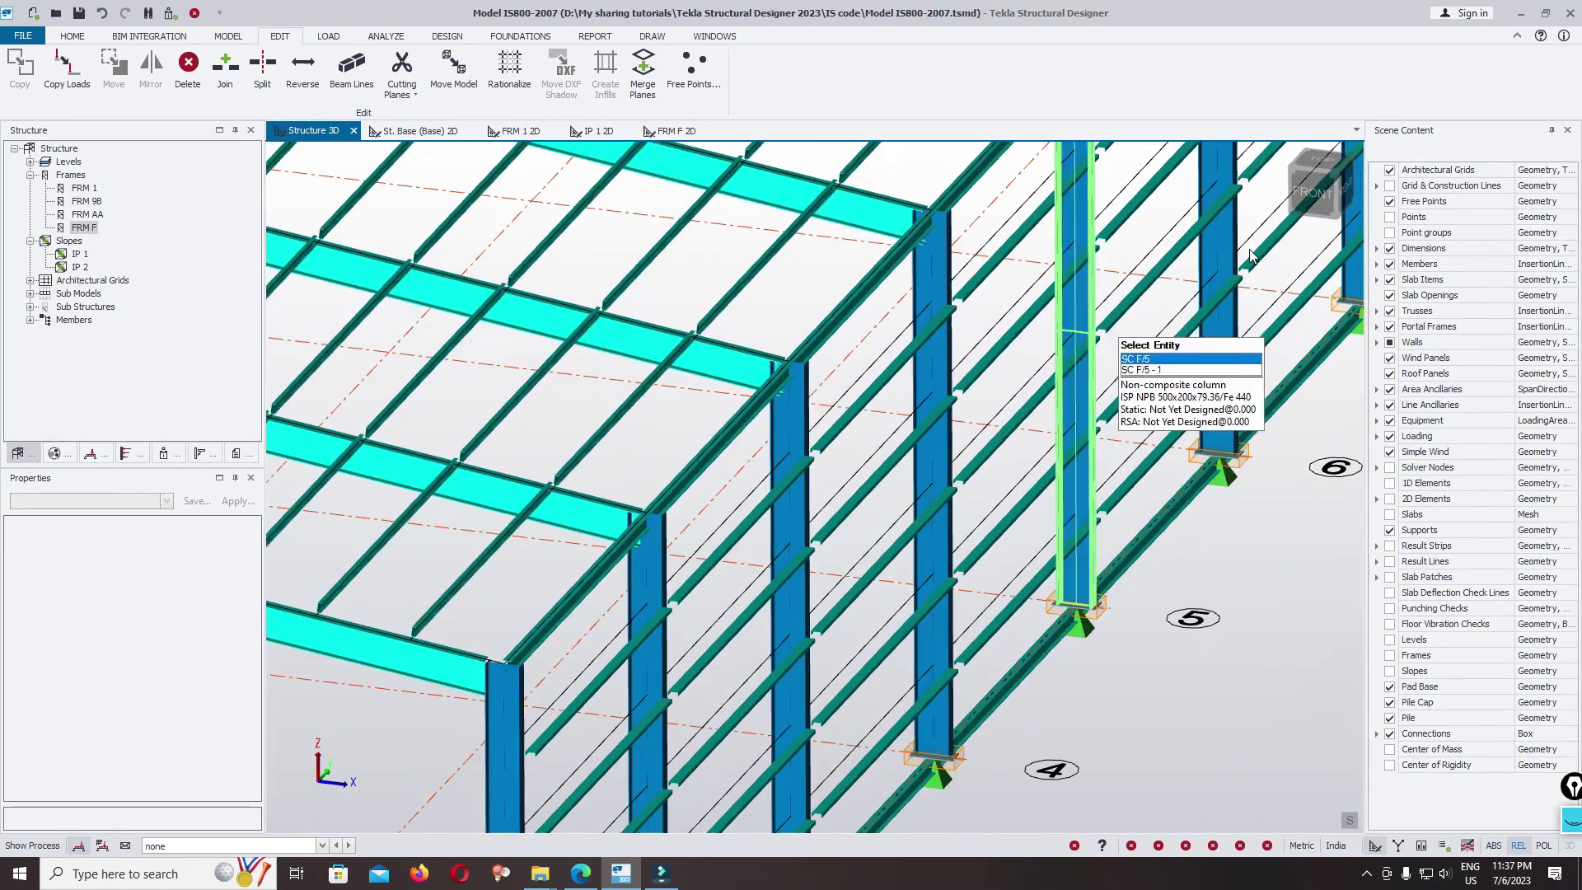
{"action": "left_click", "coordinate": [1257, 245]}
{"action": "scroll", "coordinate": [943, 502], "scroll_direction": "up", "scroll_amount": 2}
{"action": "scroll", "coordinate": [946, 519], "scroll_direction": "up", "scroll_amount": 4}
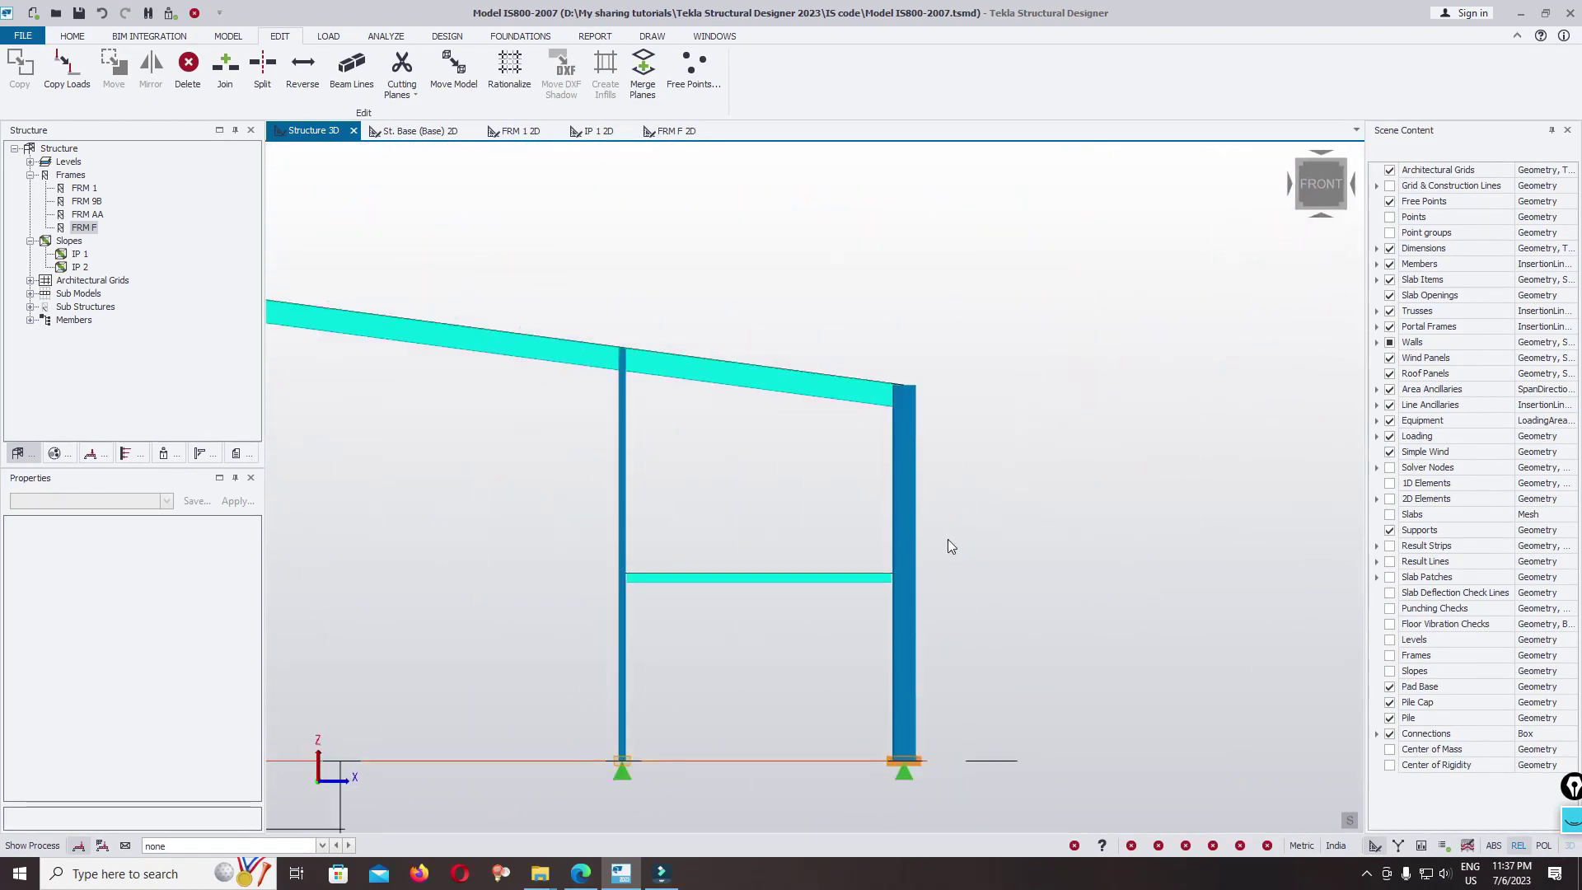
{"action": "left_click_drag", "start_coordinate": [898, 275], "coordinate": [1017, 592]}
{"action": "right_click_drag", "start_coordinate": [1040, 513], "coordinate": [1032, 480]}
{"action": "scroll", "coordinate": [1182, 394], "scroll_direction": "down", "scroll_amount": 3}
{"action": "scroll", "coordinate": [1184, 399], "scroll_direction": "down", "scroll_amount": 3}
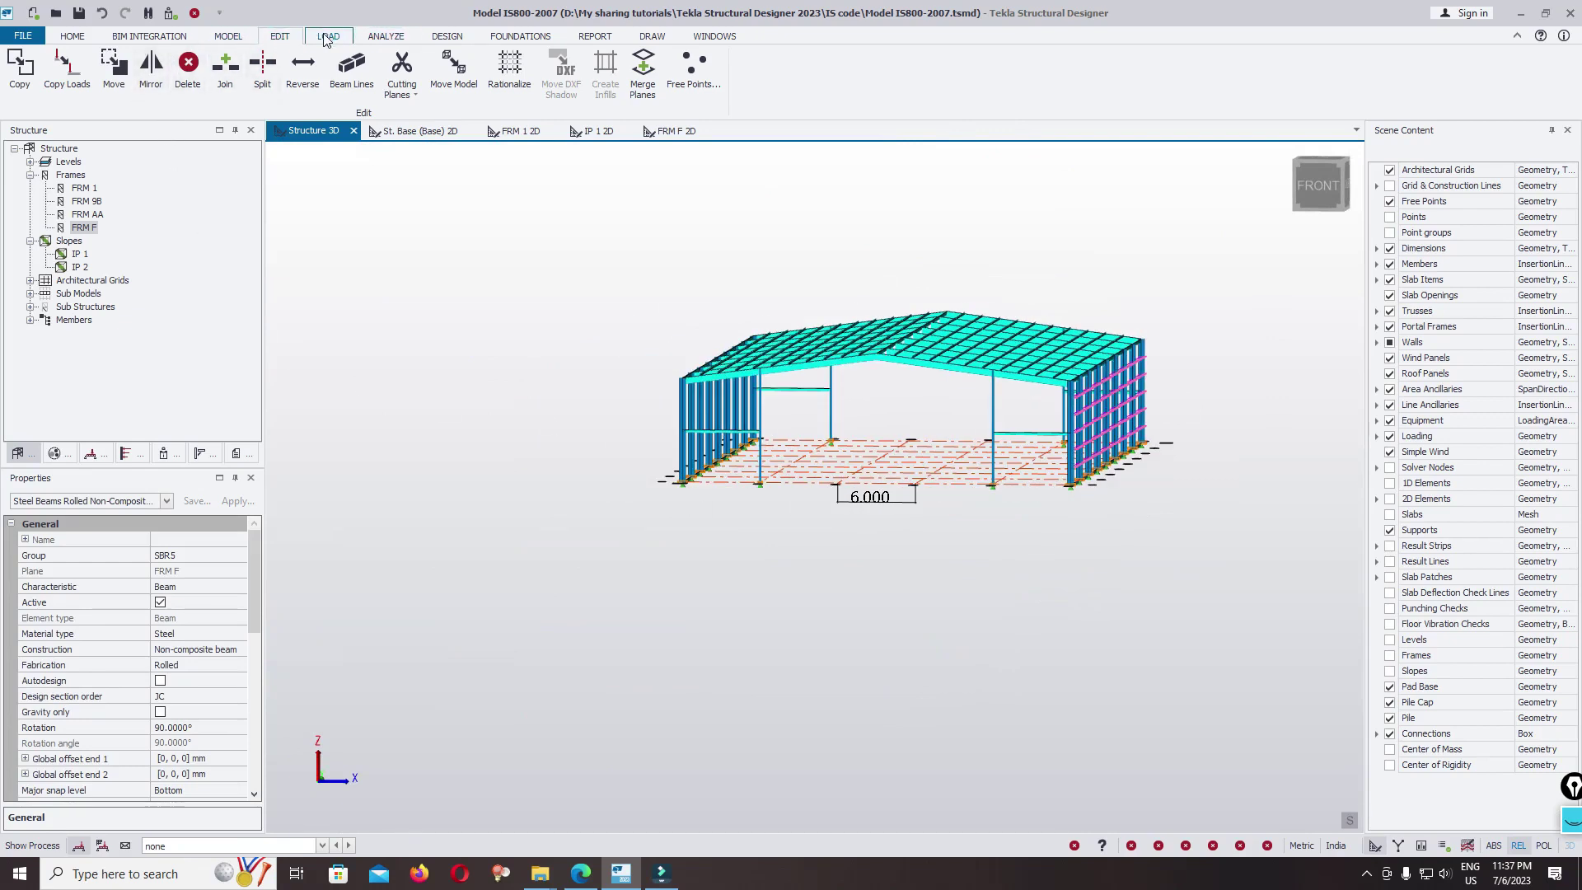
{"action": "left_click", "coordinate": [150, 70]}
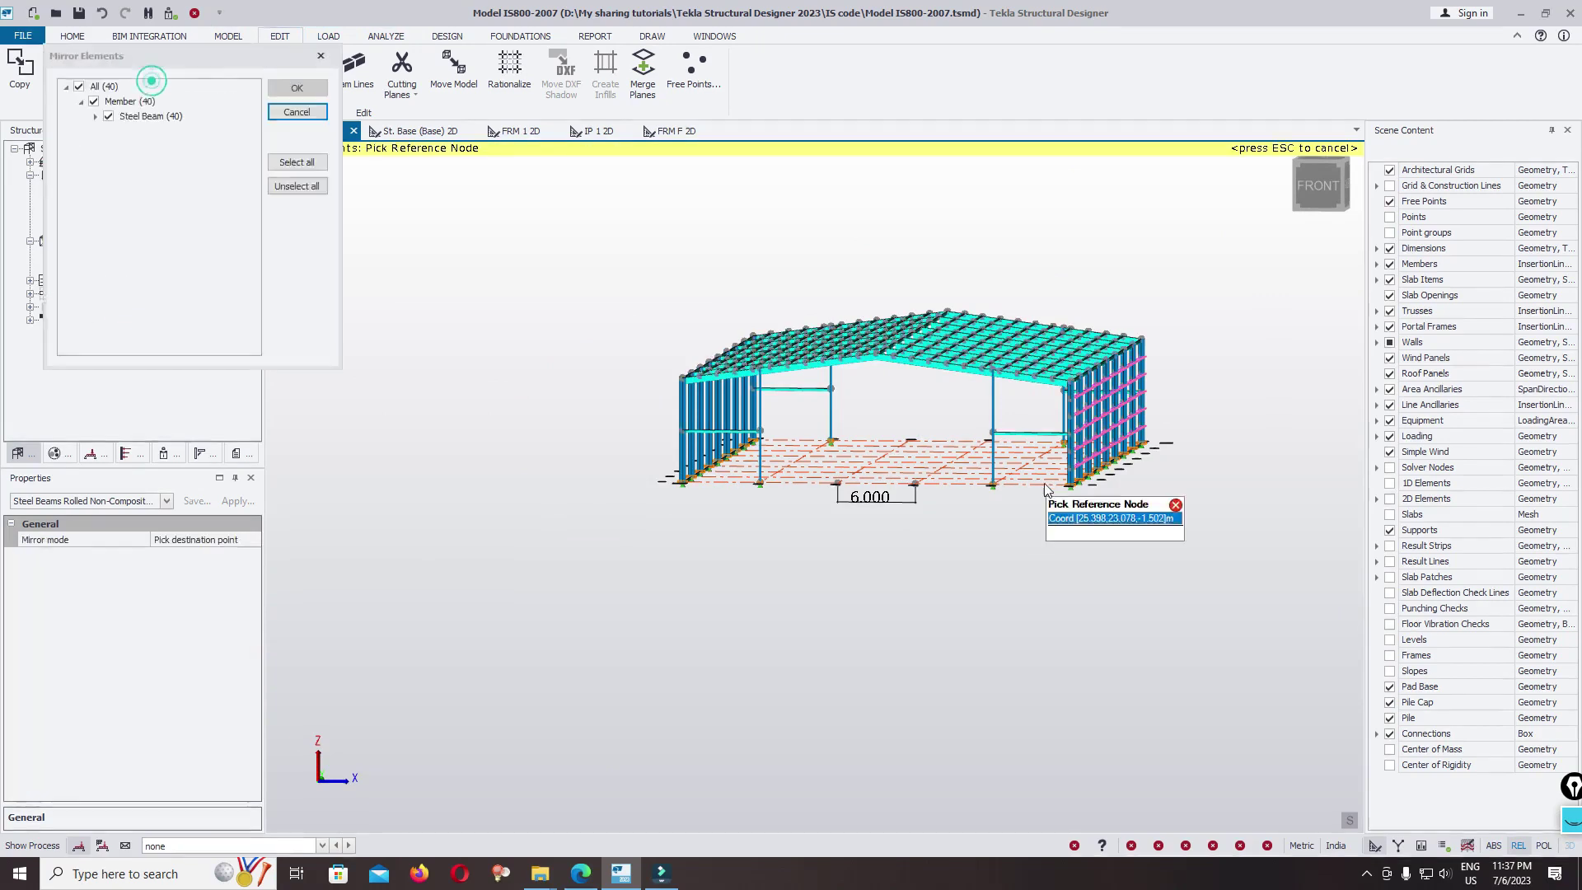
{"action": "left_click", "coordinate": [1076, 490]}
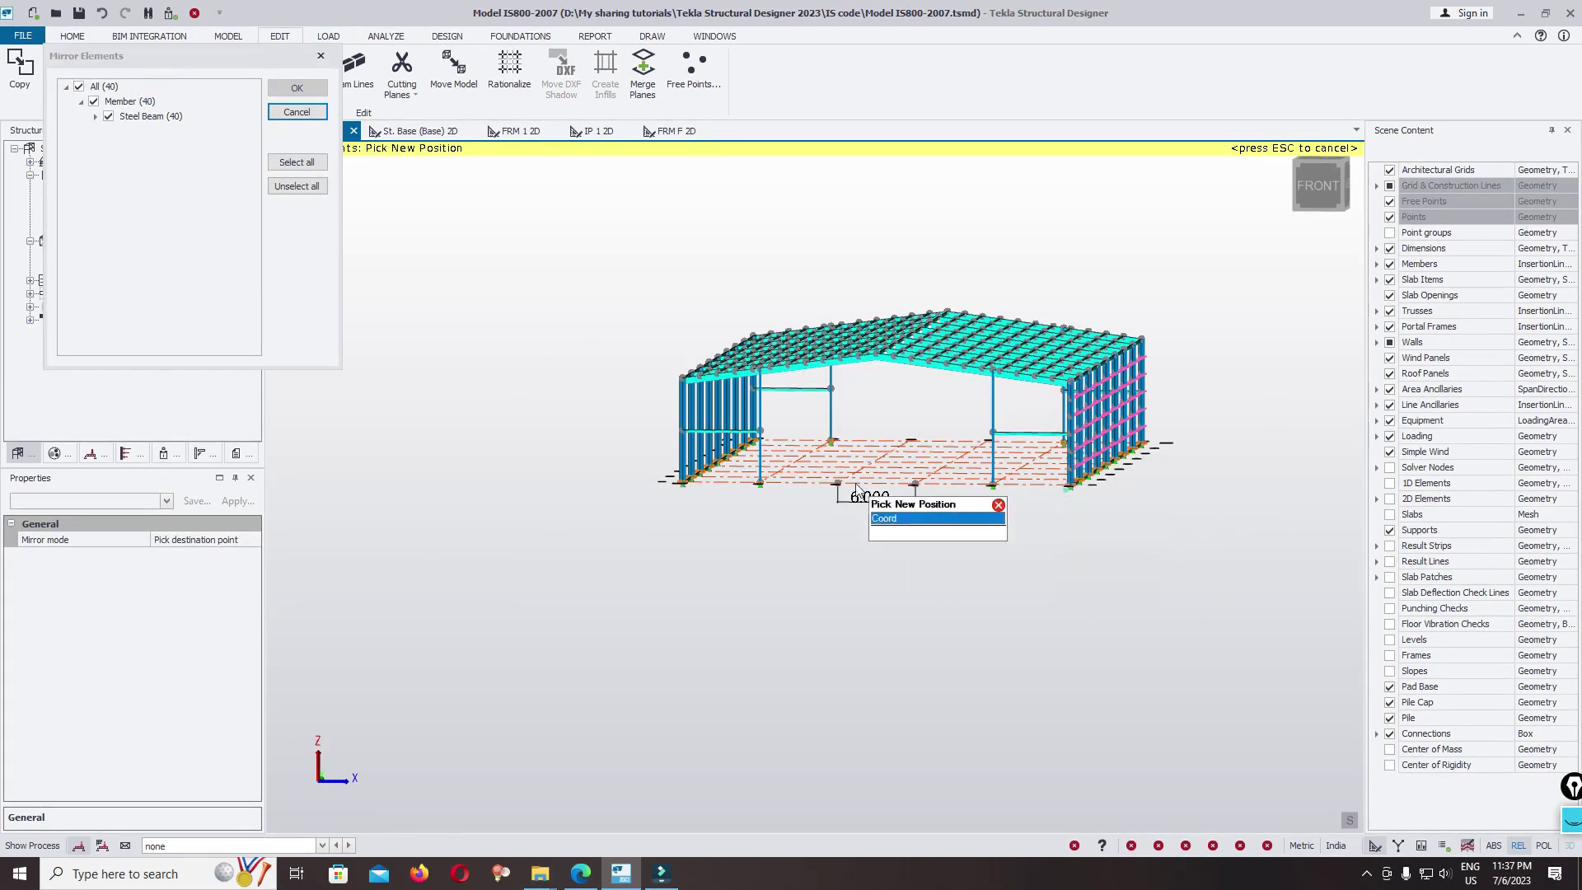
{"action": "left_click", "coordinate": [680, 488]}
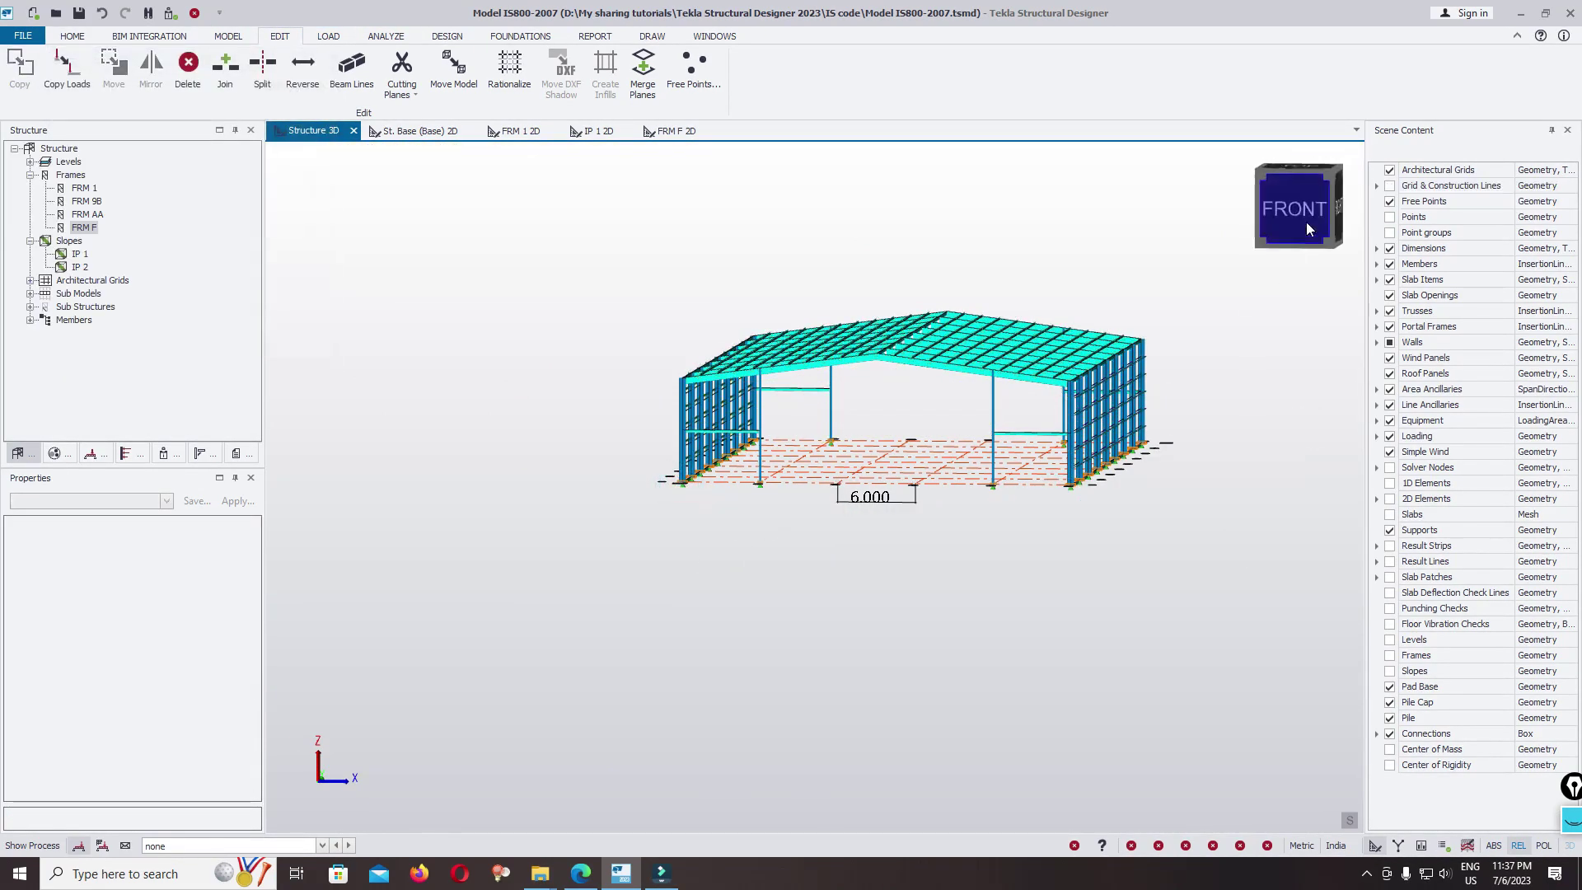
Select the mirrored wall beams on grid AA and set their rotation angle to -90°
{"action": "left_click", "coordinate": [1228, 264]}
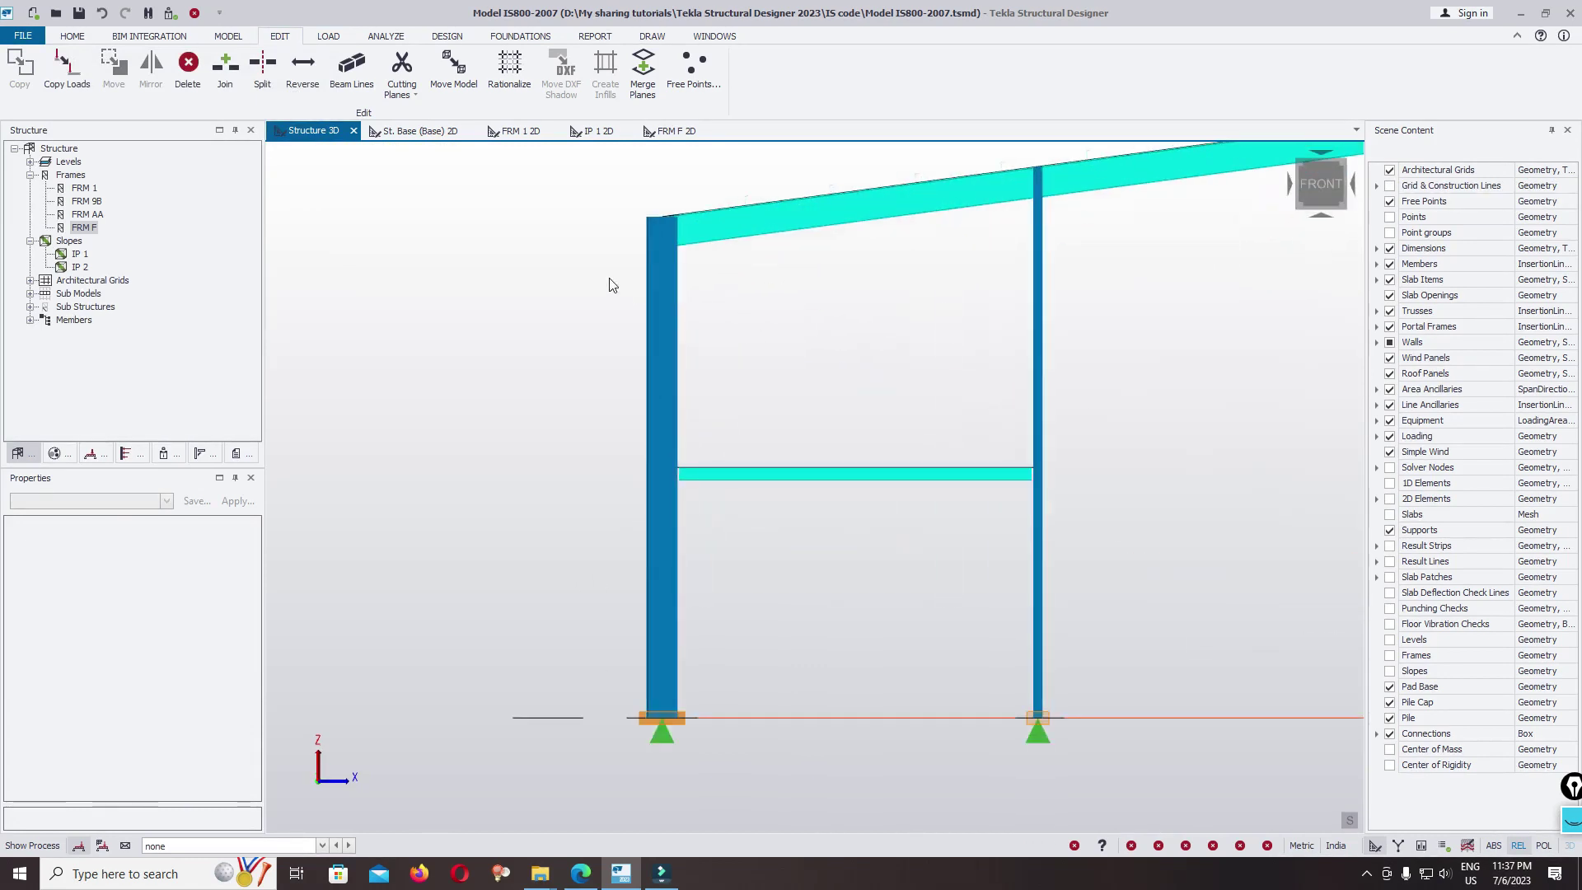
{"action": "left_click_drag", "start_coordinate": [609, 251], "coordinate": [780, 679]}
{"action": "middle_click_drag", "start_coordinate": [769, 545], "coordinate": [805, 562]}
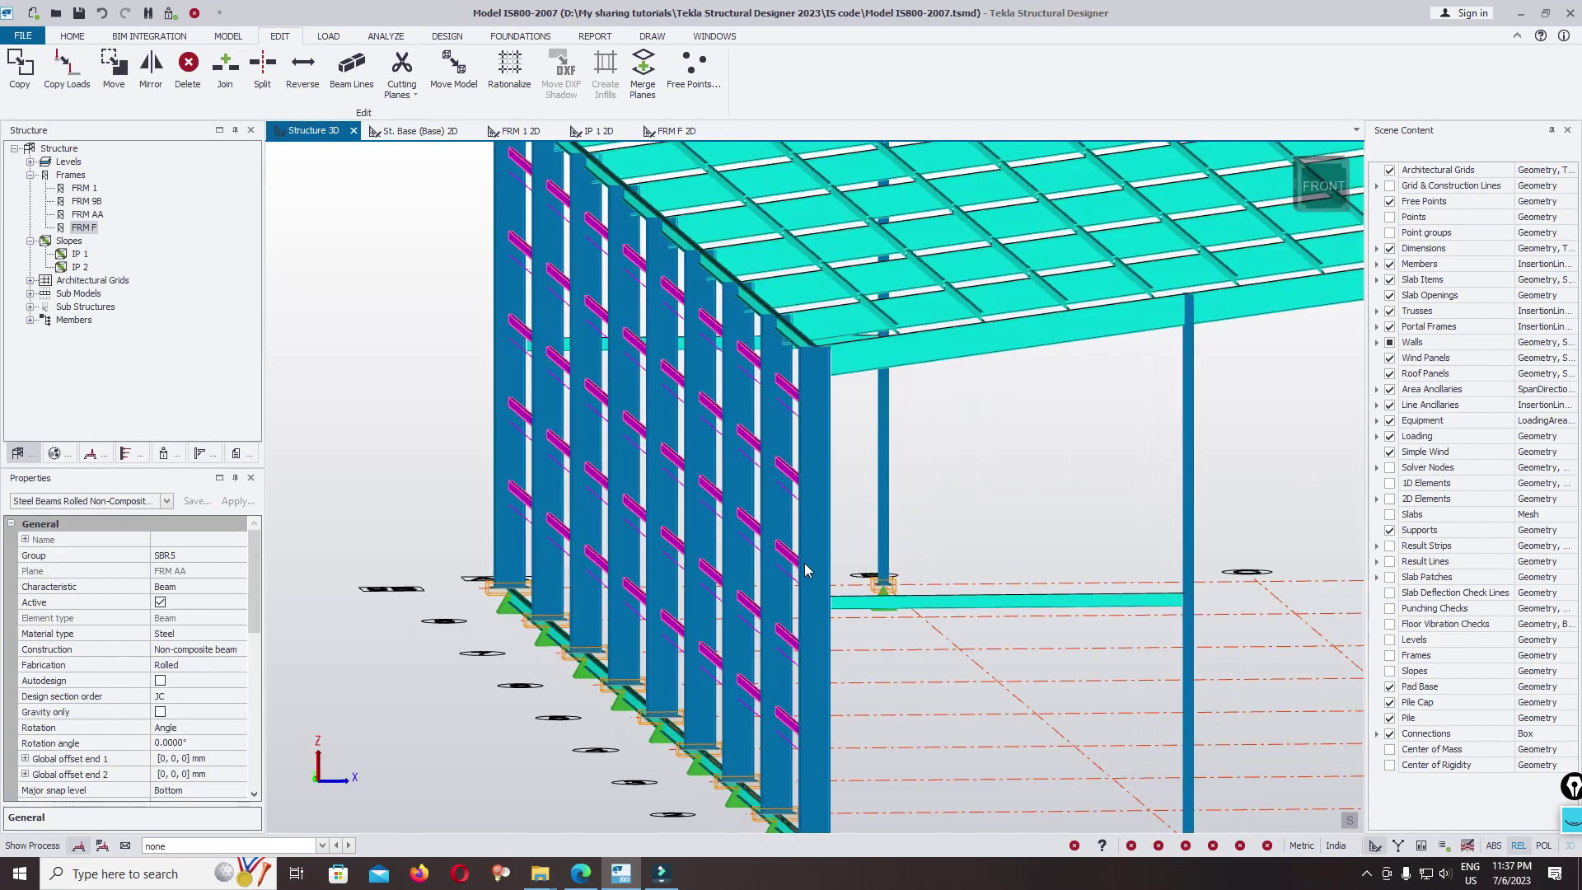
{"action": "scroll", "coordinate": [805, 562], "scroll_direction": "down", "scroll_amount": 2}
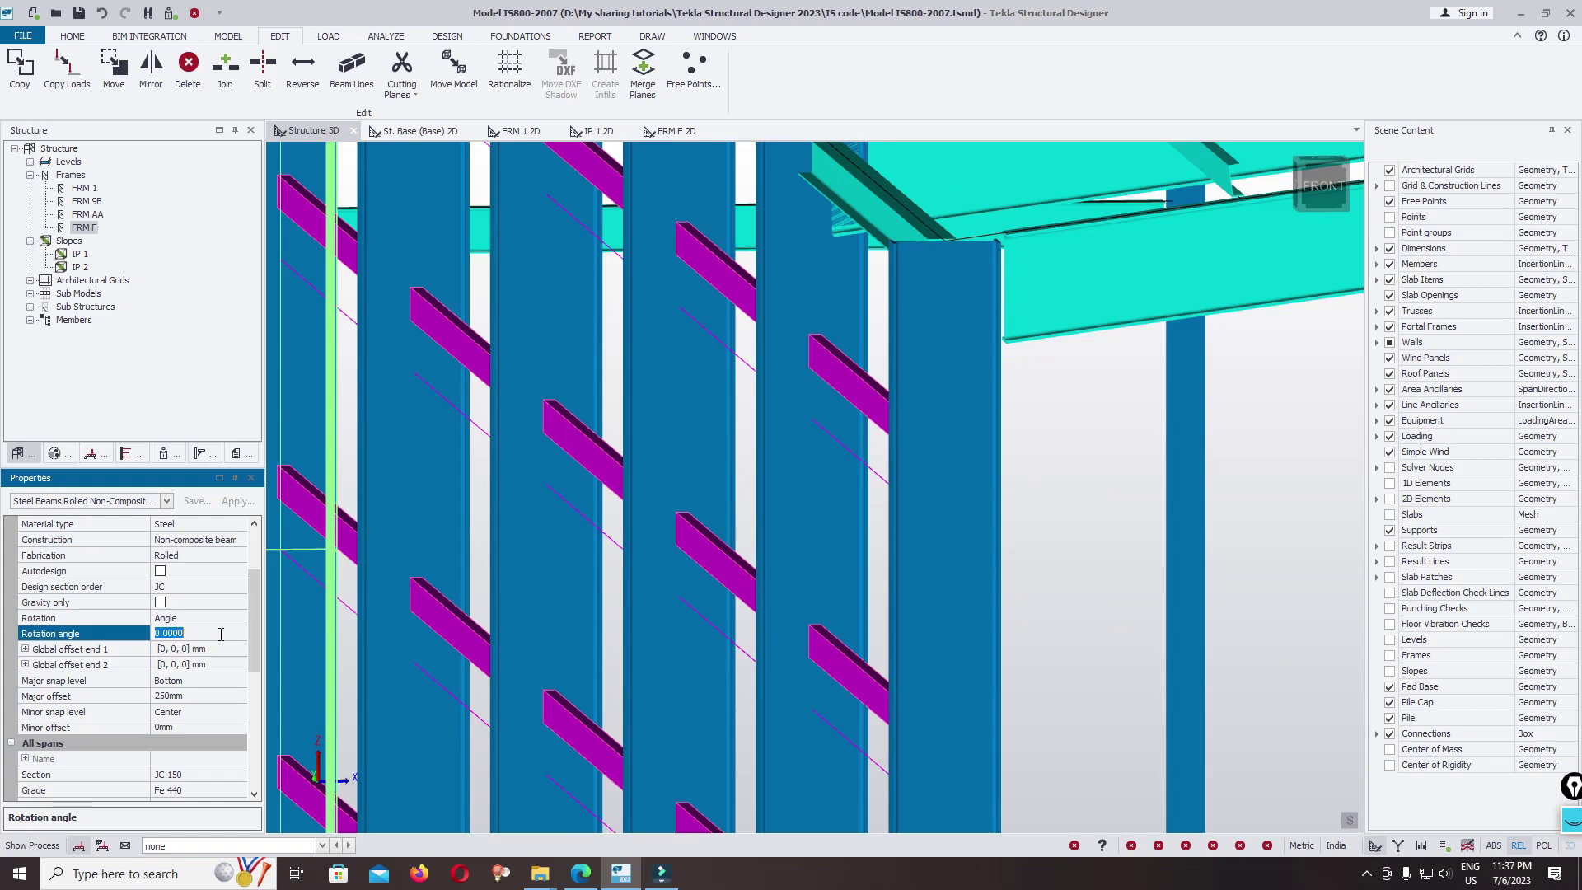
{"action": "type", "text": "-90"}
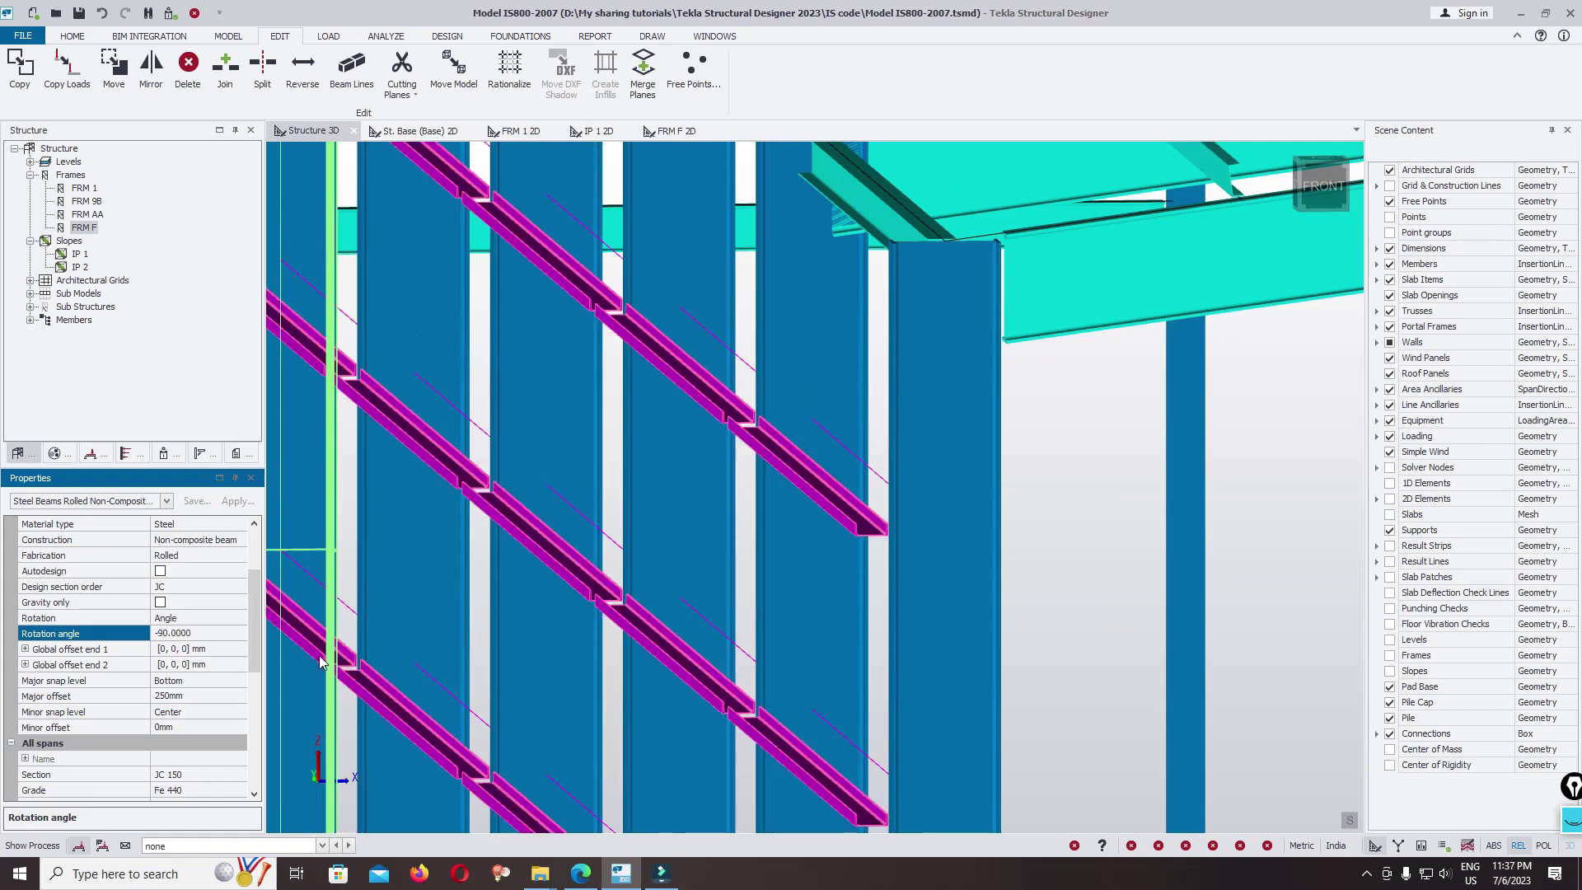
{"action": "scroll", "coordinate": [820, 435], "scroll_direction": "down", "scroll_amount": 4}
{"action": "middle_click_drag", "start_coordinate": [983, 532], "coordinate": [952, 494]}
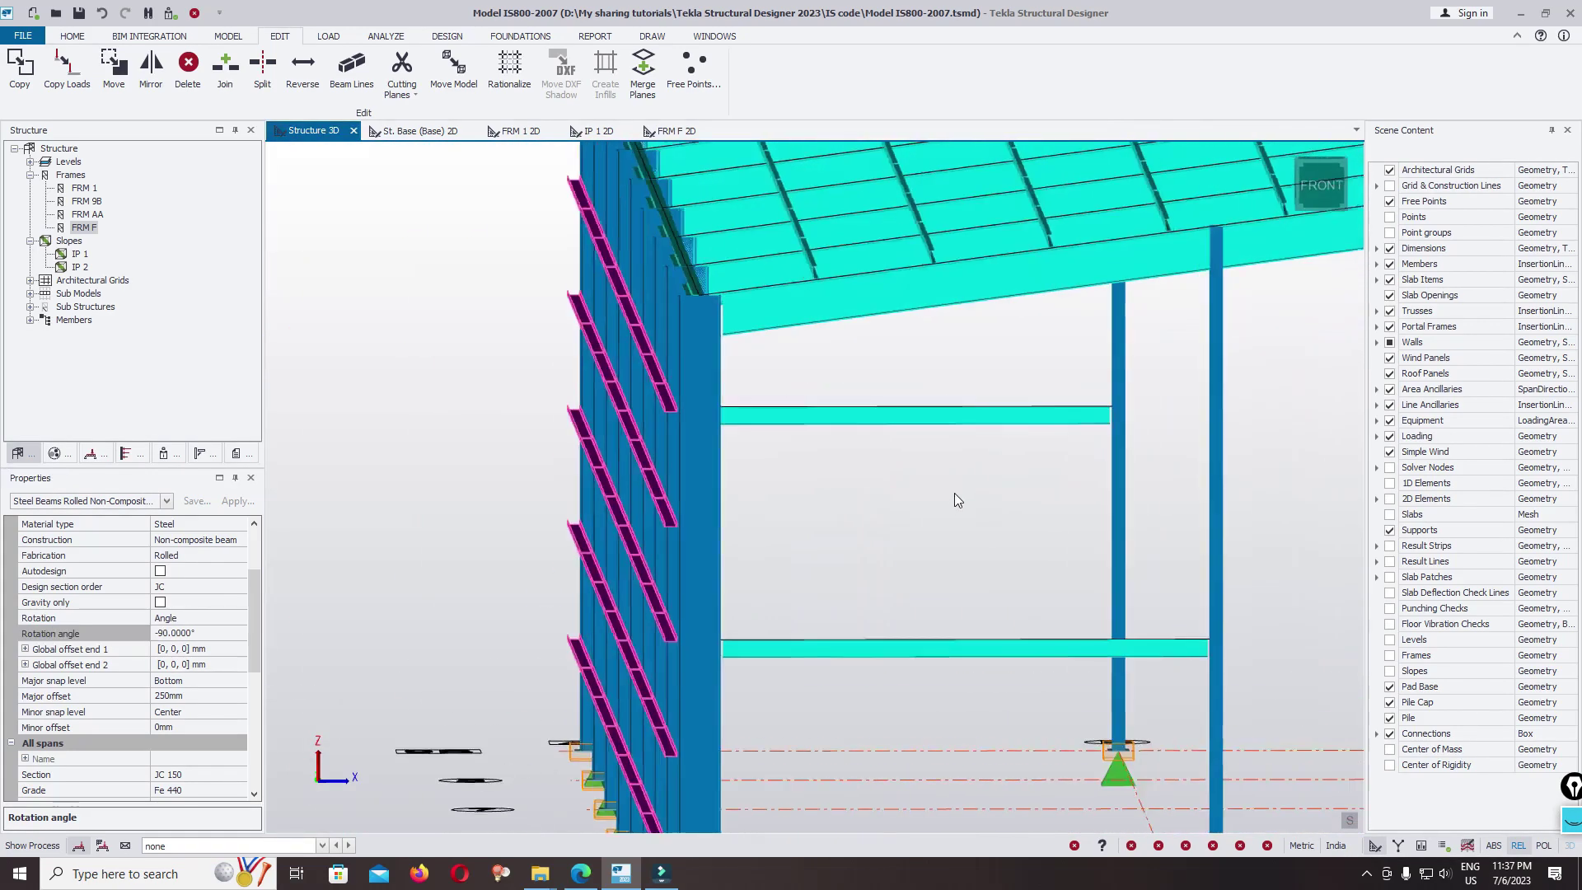
Examine from the front how the rotated grid AA wall beams sit against the outer column face, and clear the selection
{"action": "left_click", "coordinate": [1322, 186]}
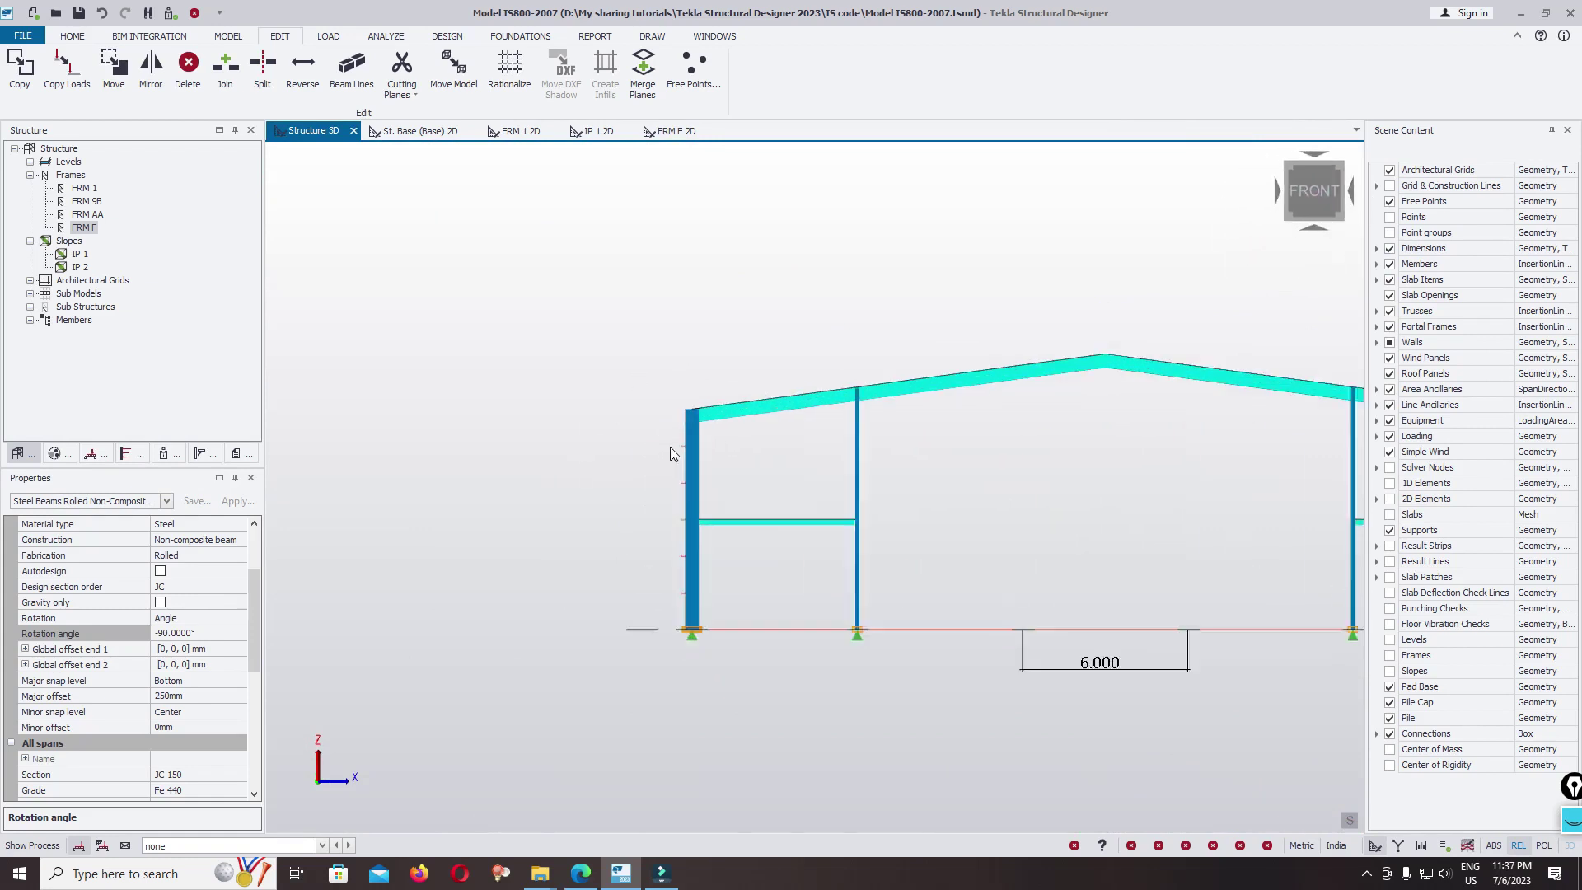
{"action": "scroll", "coordinate": [674, 450], "scroll_direction": "up", "scroll_amount": 8}
{"action": "scroll", "coordinate": [804, 220], "scroll_direction": "down", "scroll_amount": 4}
{"action": "middle_click_drag", "start_coordinate": [787, 719], "coordinate": [816, 586]}
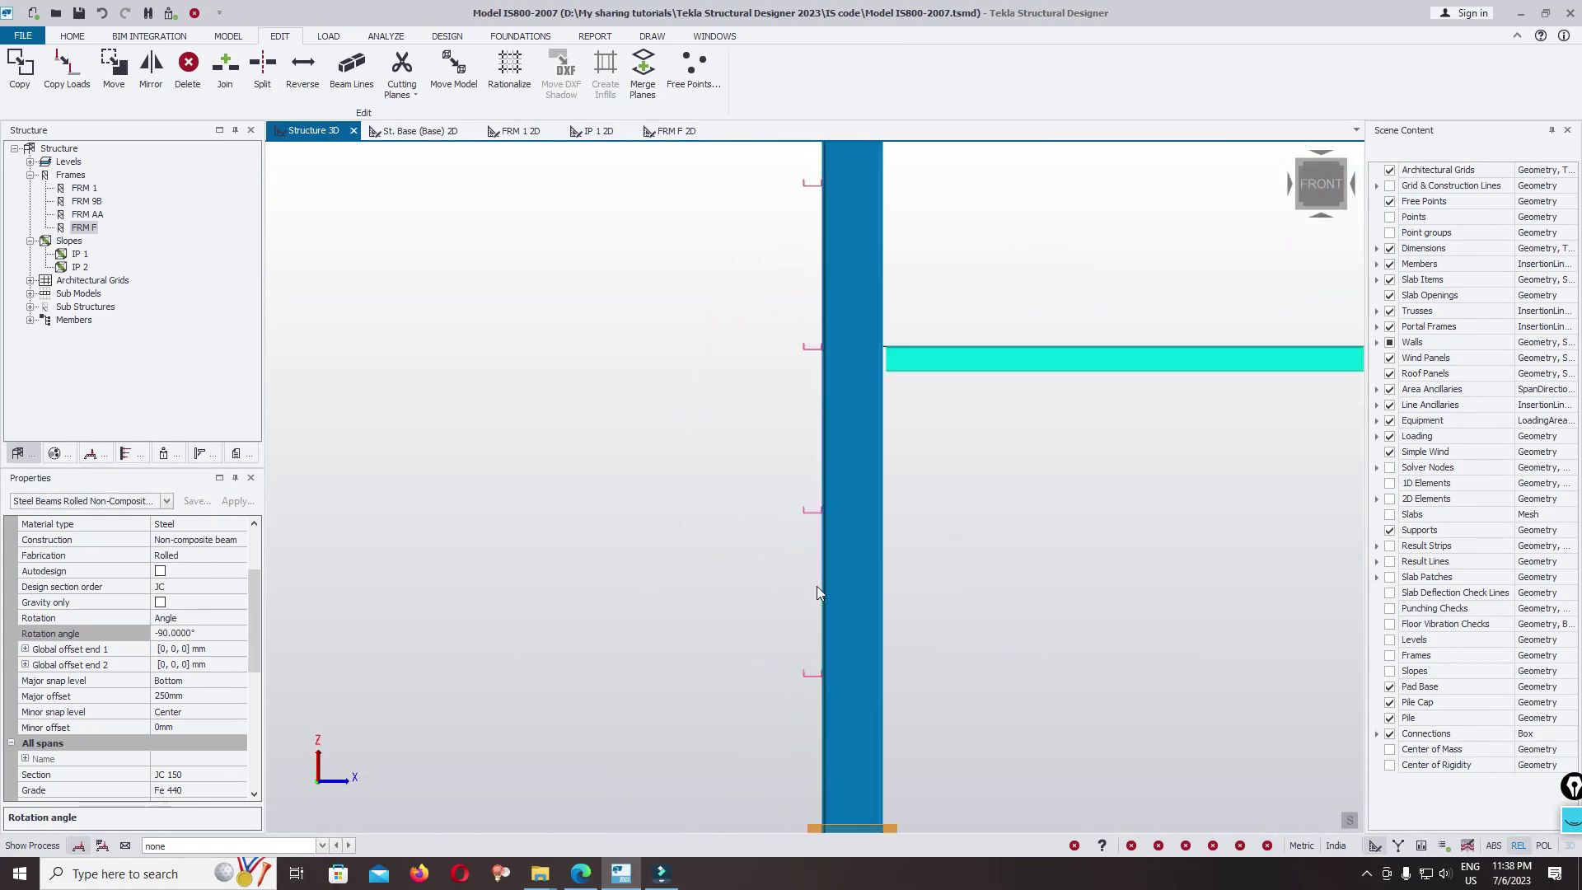
{"action": "scroll", "coordinate": [760, 434], "scroll_direction": "down", "scroll_amount": 3}
{"action": "scroll", "coordinate": [762, 437], "scroll_direction": "up", "scroll_amount": 5}
{"action": "scroll", "coordinate": [785, 428], "scroll_direction": "down", "scroll_amount": 2}
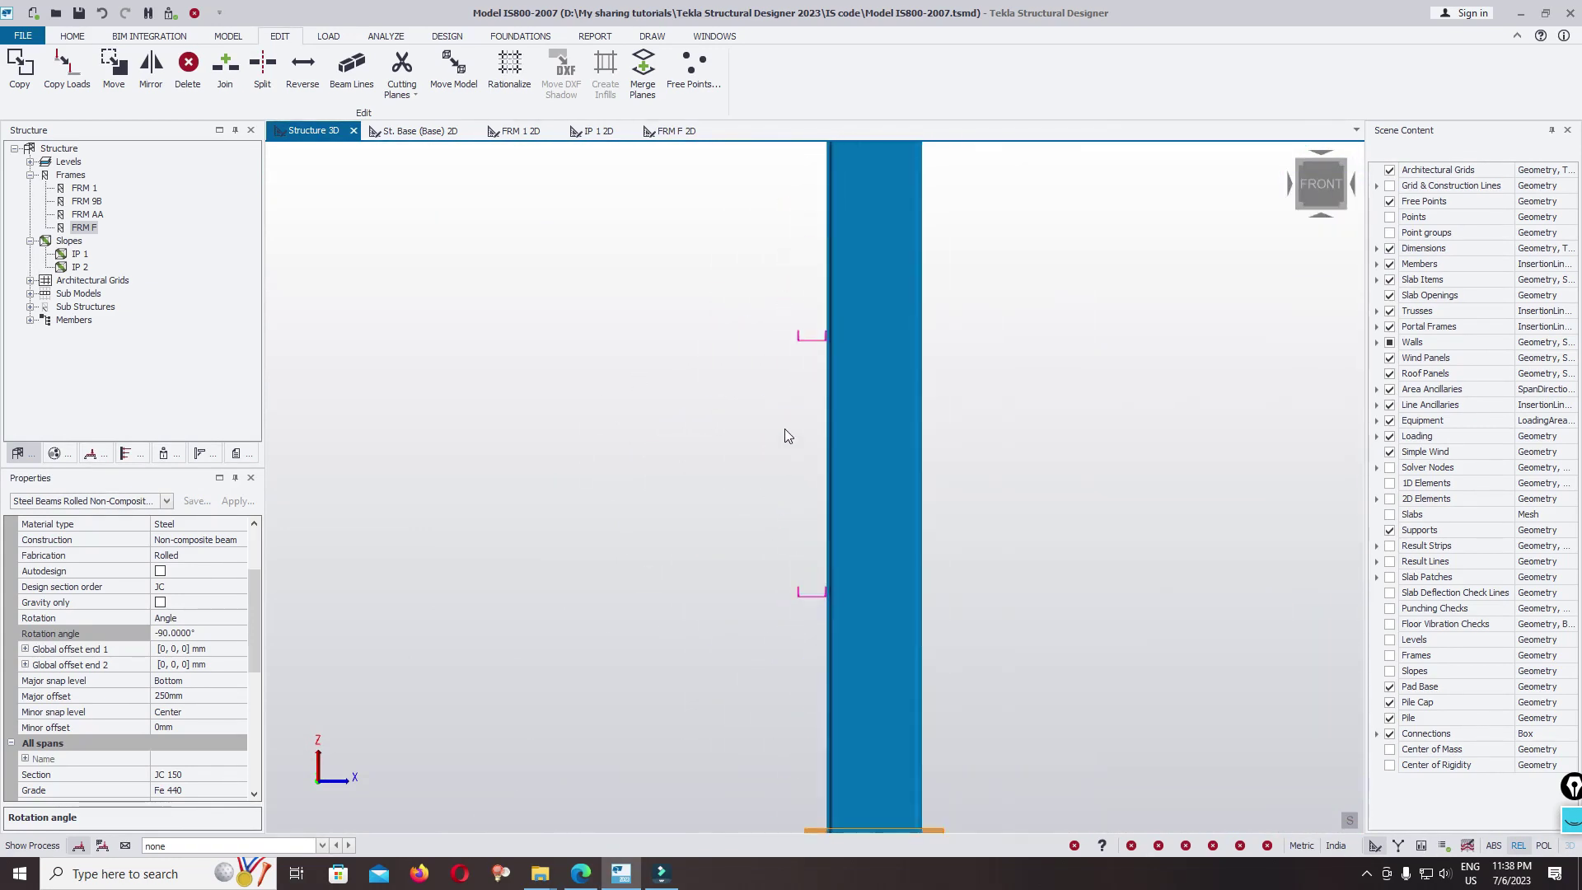
{"action": "scroll", "coordinate": [785, 429], "scroll_direction": "down", "scroll_amount": 5}
{"action": "right_click_drag", "start_coordinate": [629, 389], "coordinate": [618, 463]}
{"action": "scroll", "coordinate": [618, 463], "scroll_direction": "down", "scroll_amount": 5}
{"action": "scroll", "coordinate": [984, 448], "scroll_direction": "up", "scroll_amount": 2}
{"action": "key", "text": "Escape"}
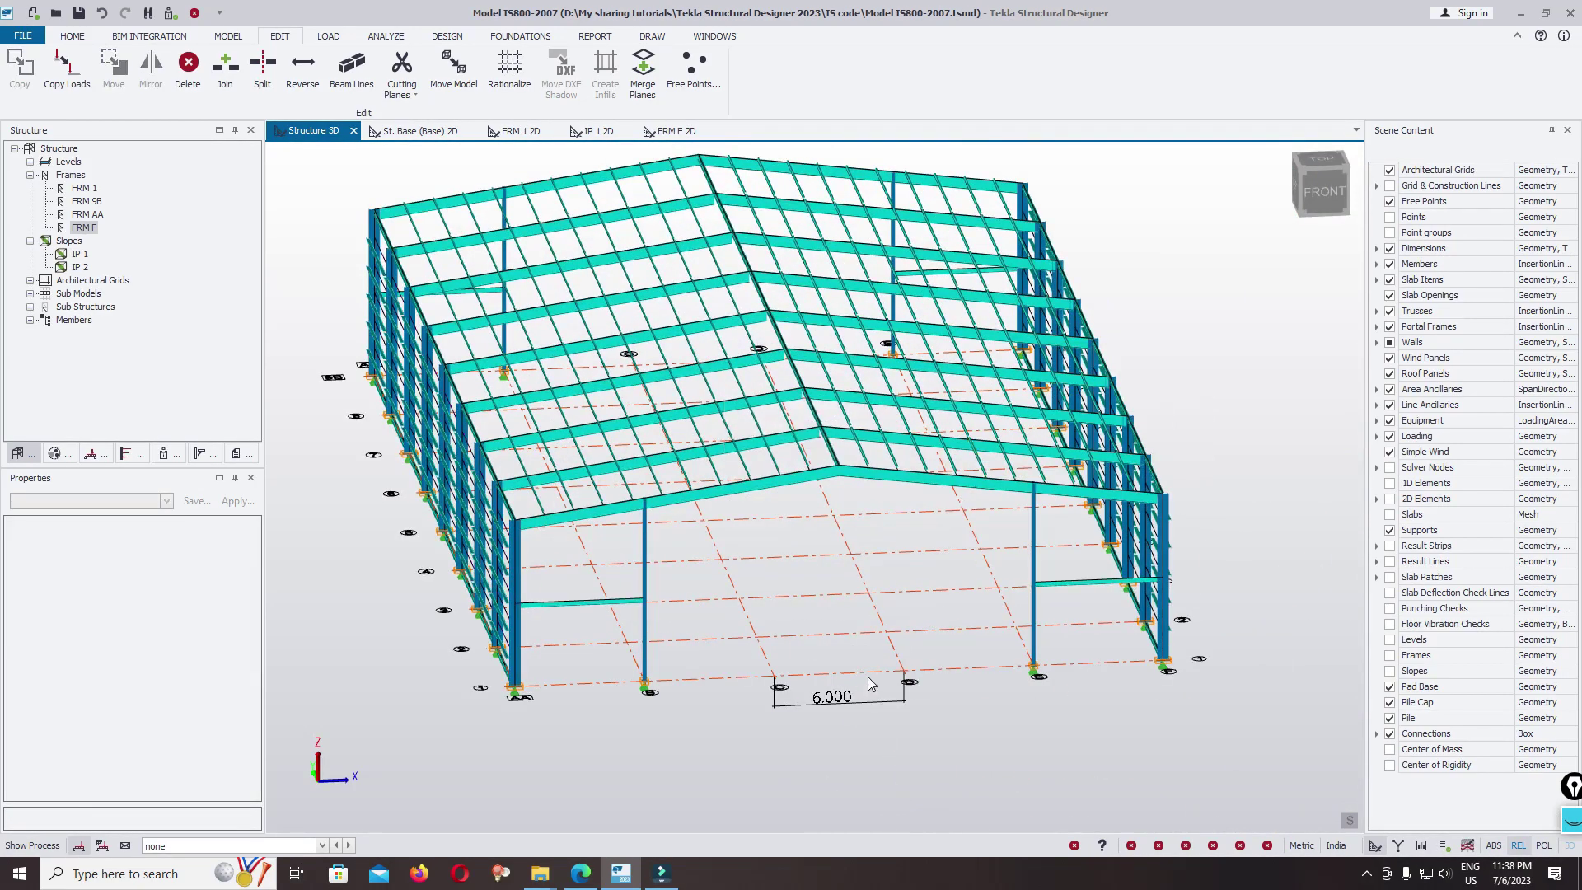
Copy the purlin line nearest the grid F eave to a position 0.3 m along the end rafter
{"action": "scroll", "coordinate": [1160, 581], "scroll_direction": "up", "scroll_amount": 5}
{"action": "mouse_move", "coordinate": [1057, 597]}
{"action": "scroll", "coordinate": [1057, 597], "scroll_direction": "up", "scroll_amount": 5}
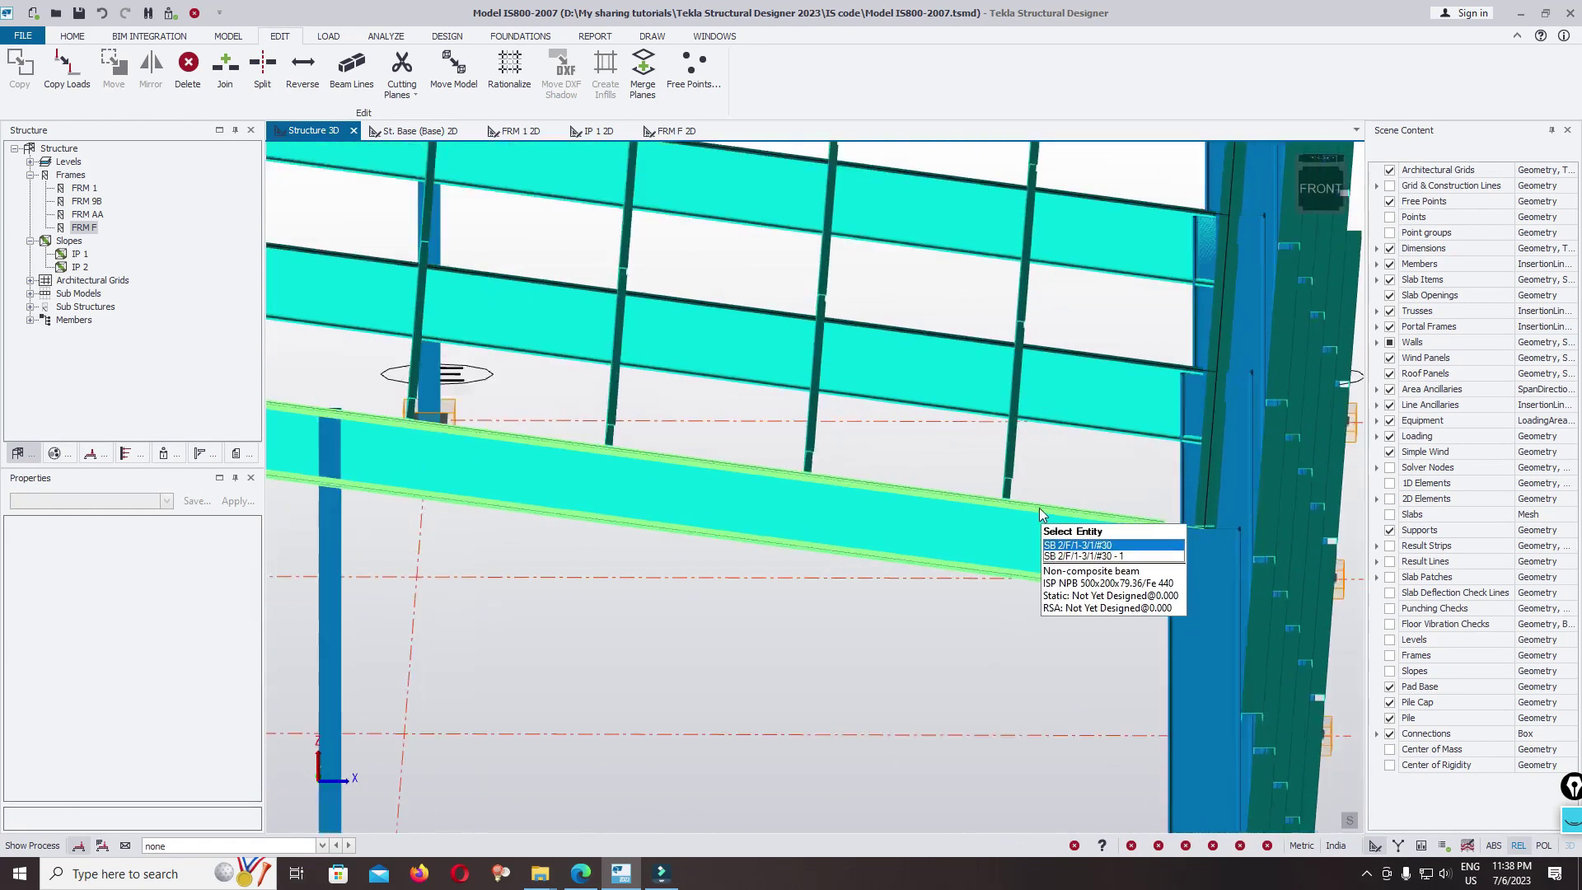
{"action": "scroll", "coordinate": [1041, 513], "scroll_direction": "down", "scroll_amount": 5}
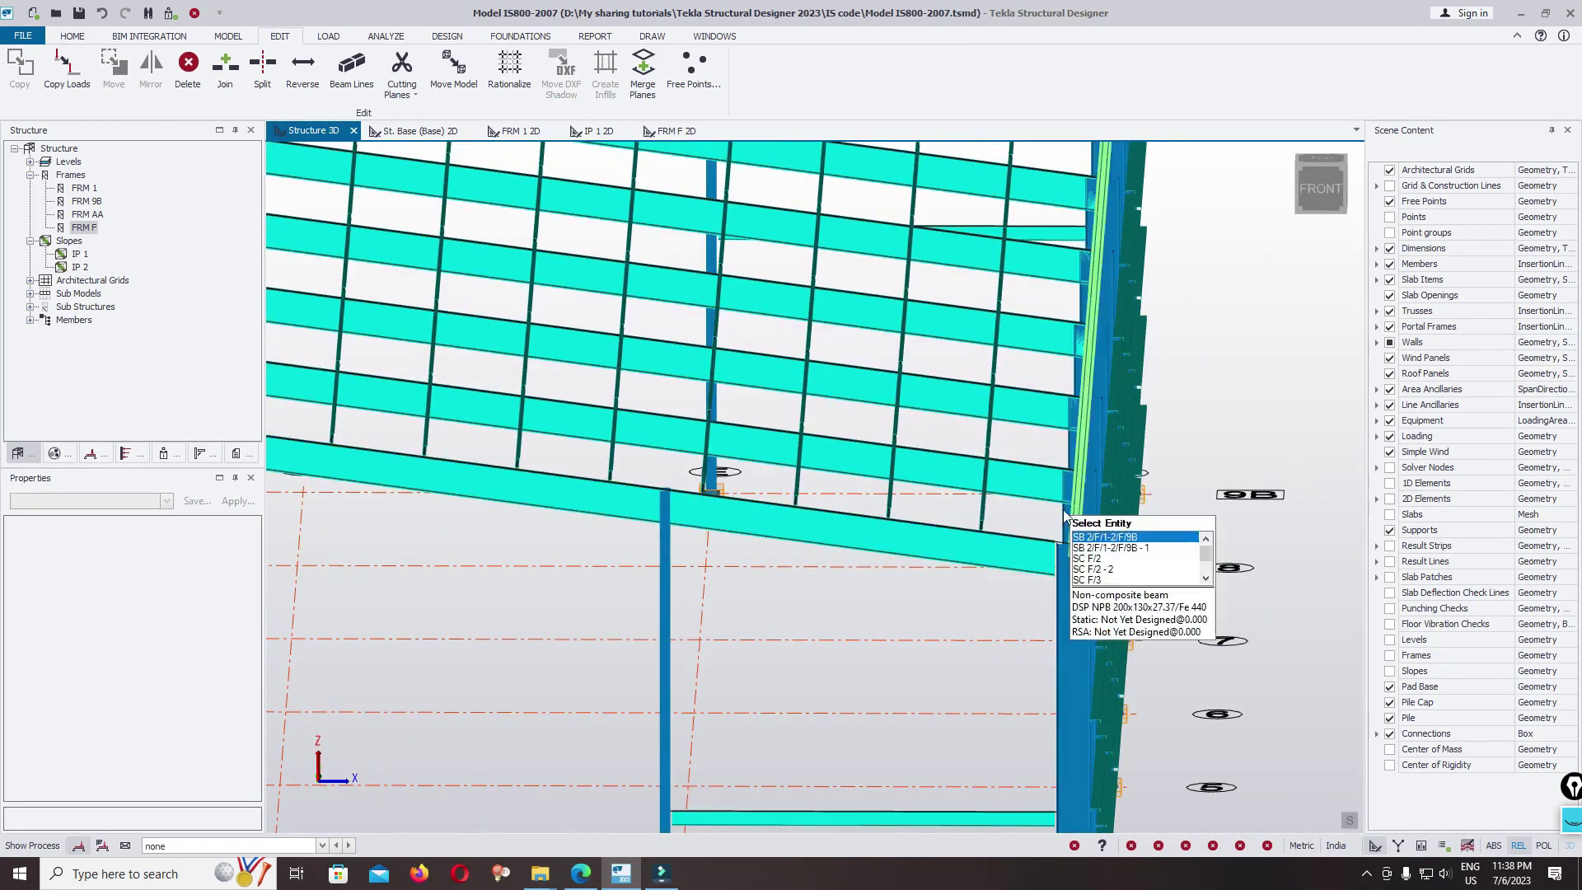
{"action": "scroll", "coordinate": [1055, 505], "scroll_direction": "down", "scroll_amount": 5}
{"action": "left_click_drag", "start_coordinate": [1030, 276], "coordinate": [1030, 279]}
{"action": "right_click_drag", "start_coordinate": [1029, 279], "coordinate": [1056, 419]}
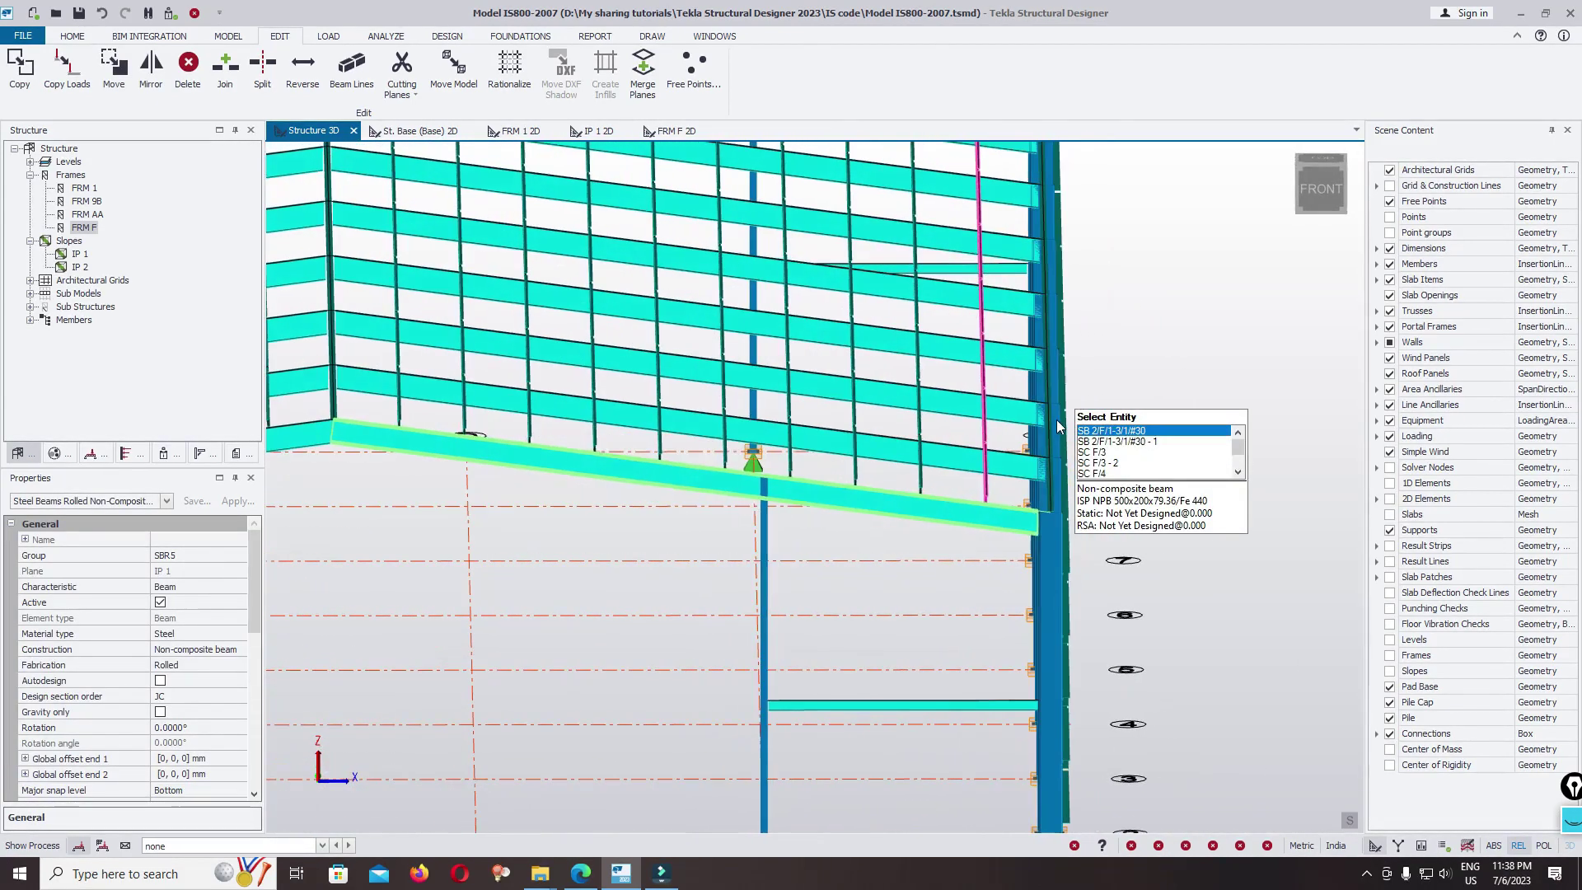
{"action": "right_click", "coordinate": [1113, 277]}
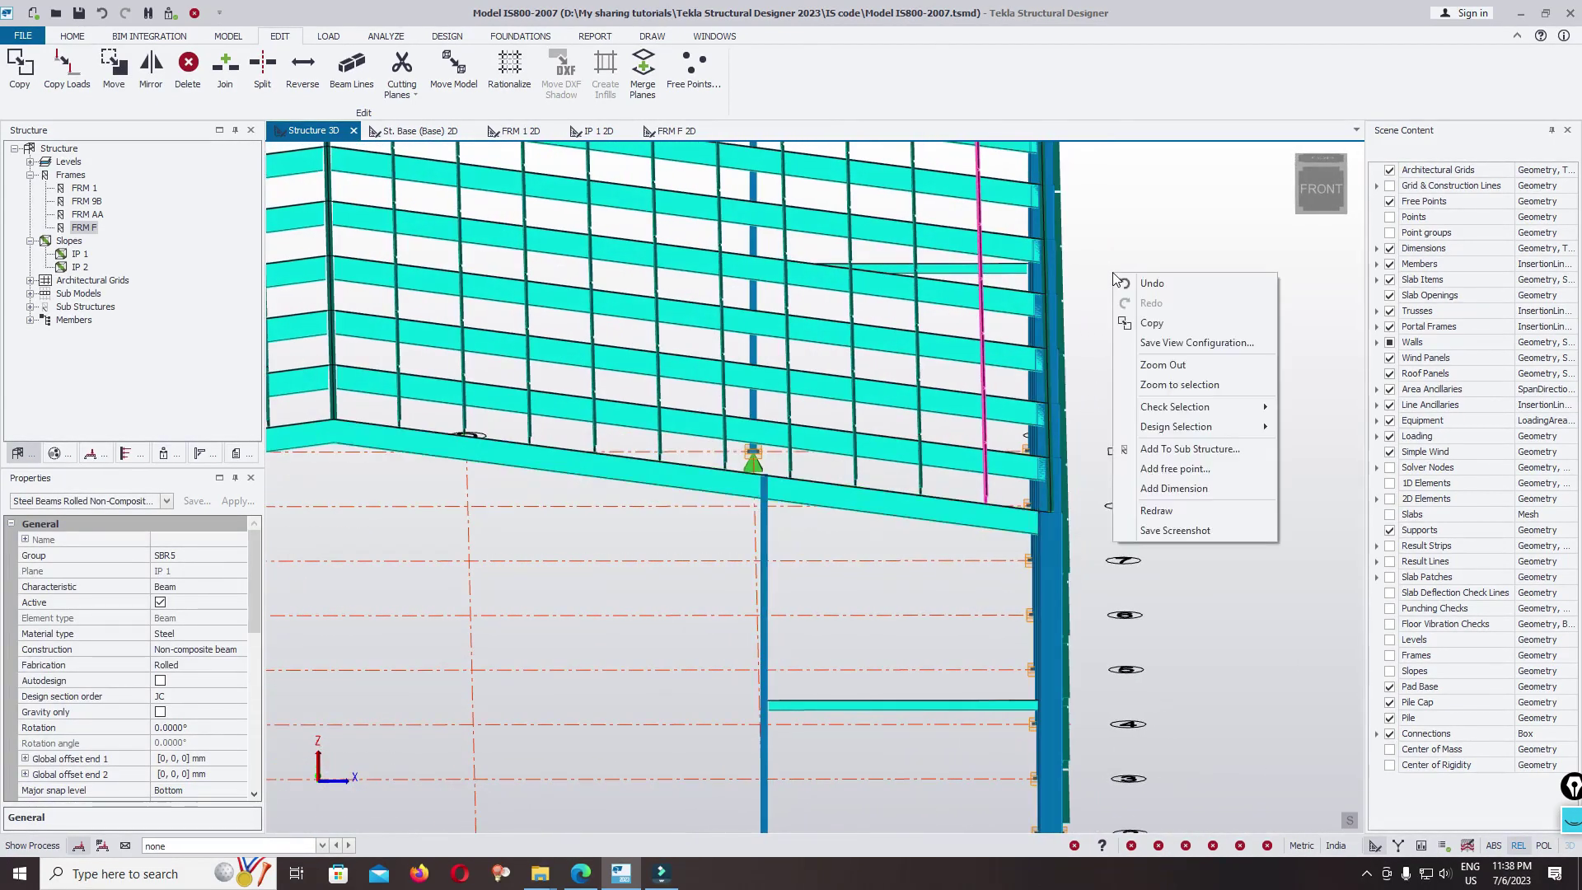
{"action": "left_click", "coordinate": [1151, 324]}
{"action": "scroll", "coordinate": [993, 519], "scroll_direction": "up", "scroll_amount": 4}
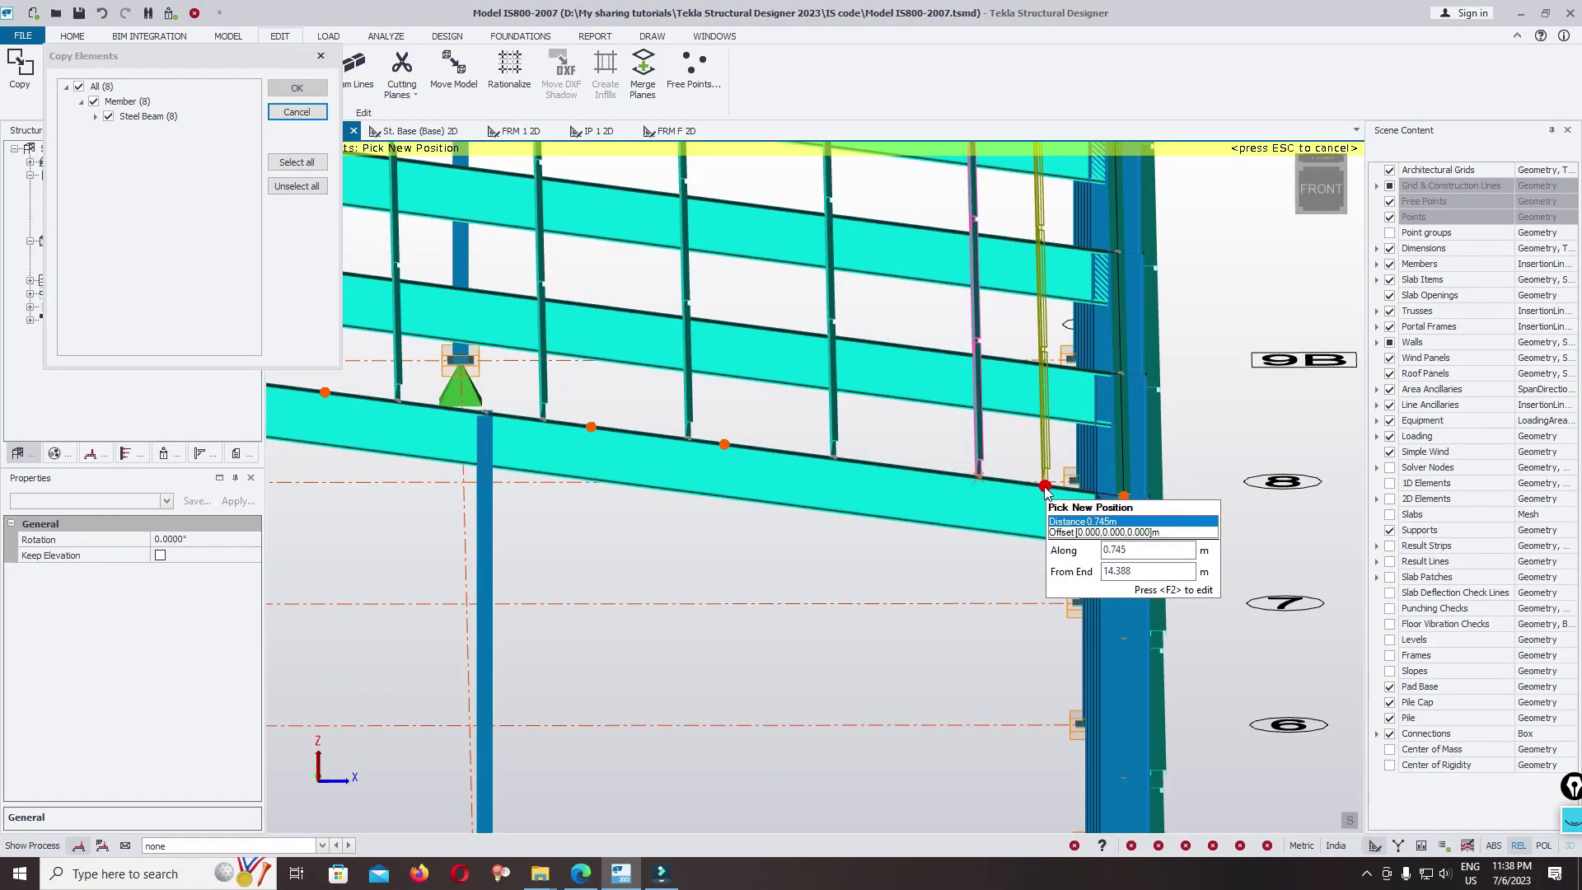
{"action": "key", "text": "F2"}
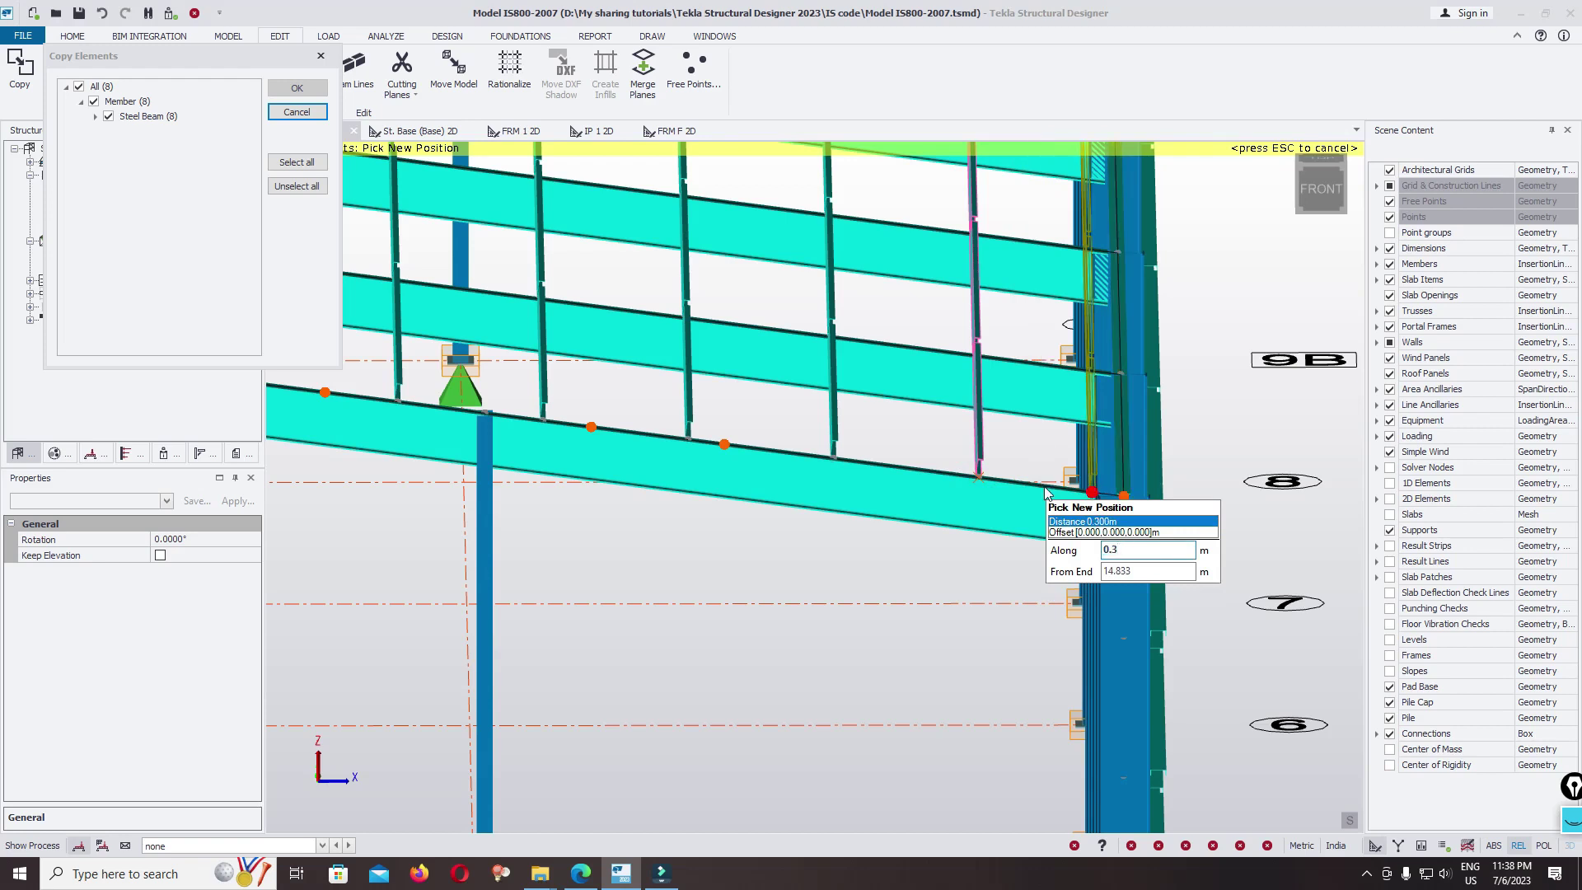
{"action": "scroll", "coordinate": [1045, 493], "scroll_direction": "down", "scroll_amount": 5}
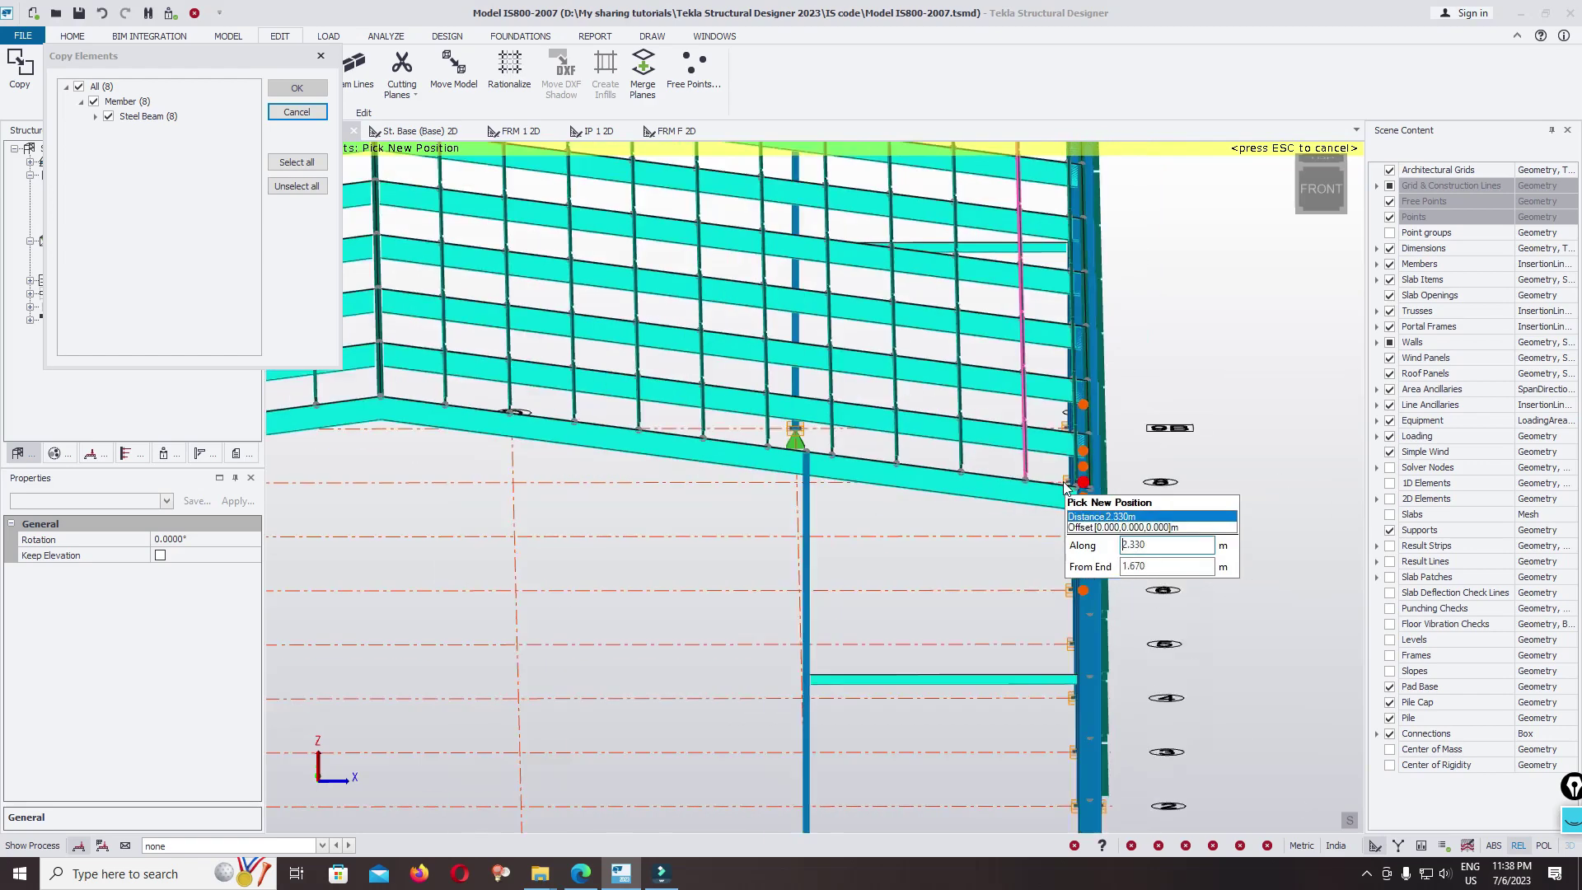
{"action": "key", "text": "Escape"}
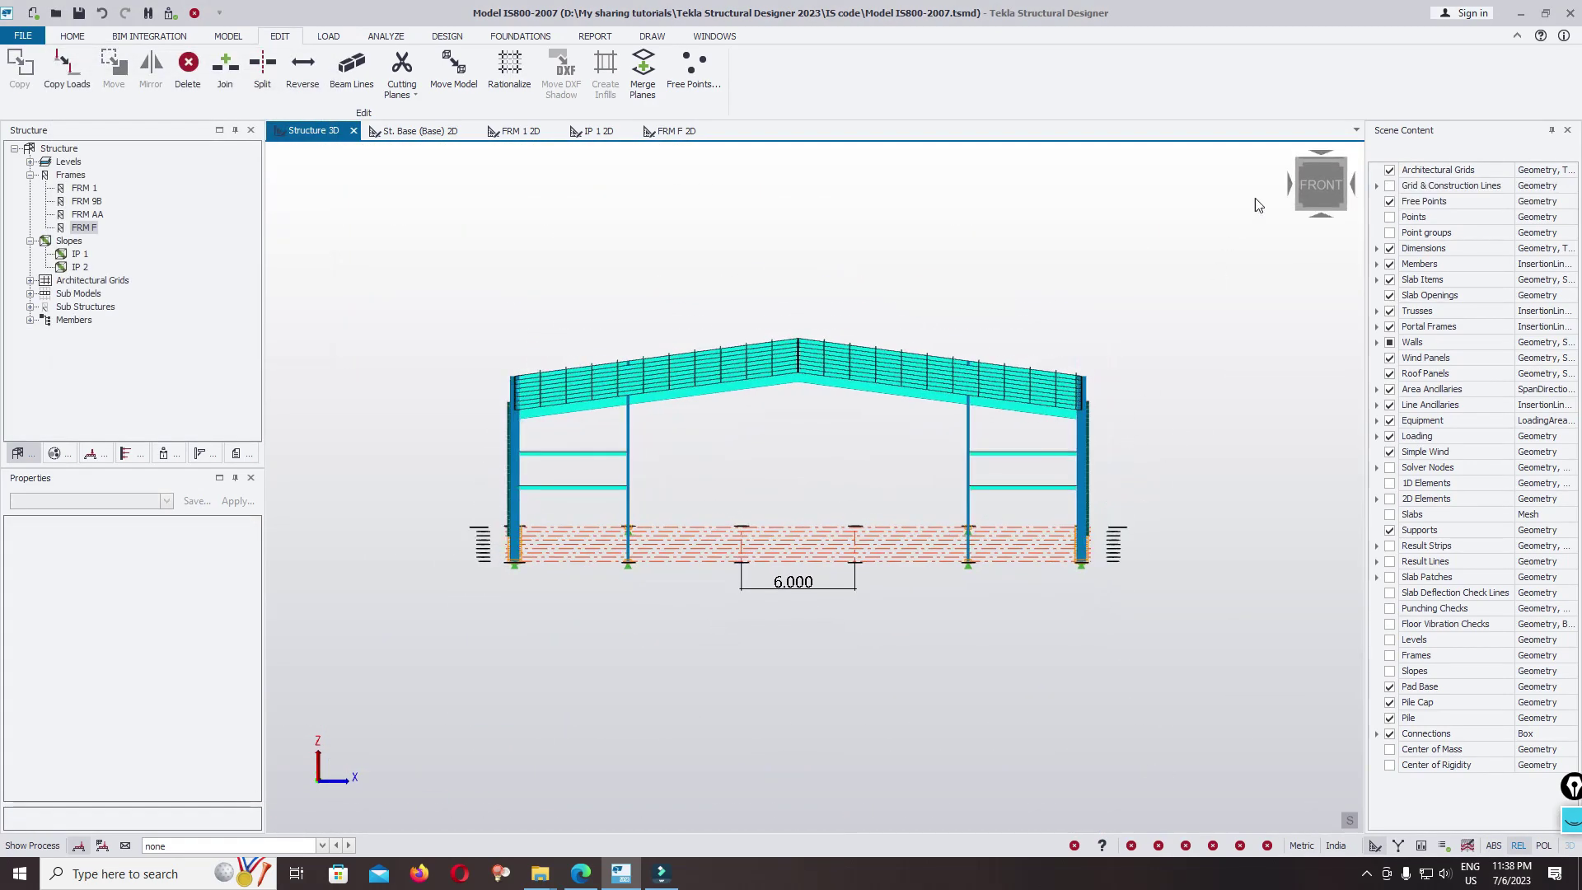
Select the purlin line at the grid F eave and mirror it to the grid AA side between the front column bases
{"action": "left_click", "coordinate": [1341, 190]}
{"action": "left_click", "coordinate": [1225, 239]}
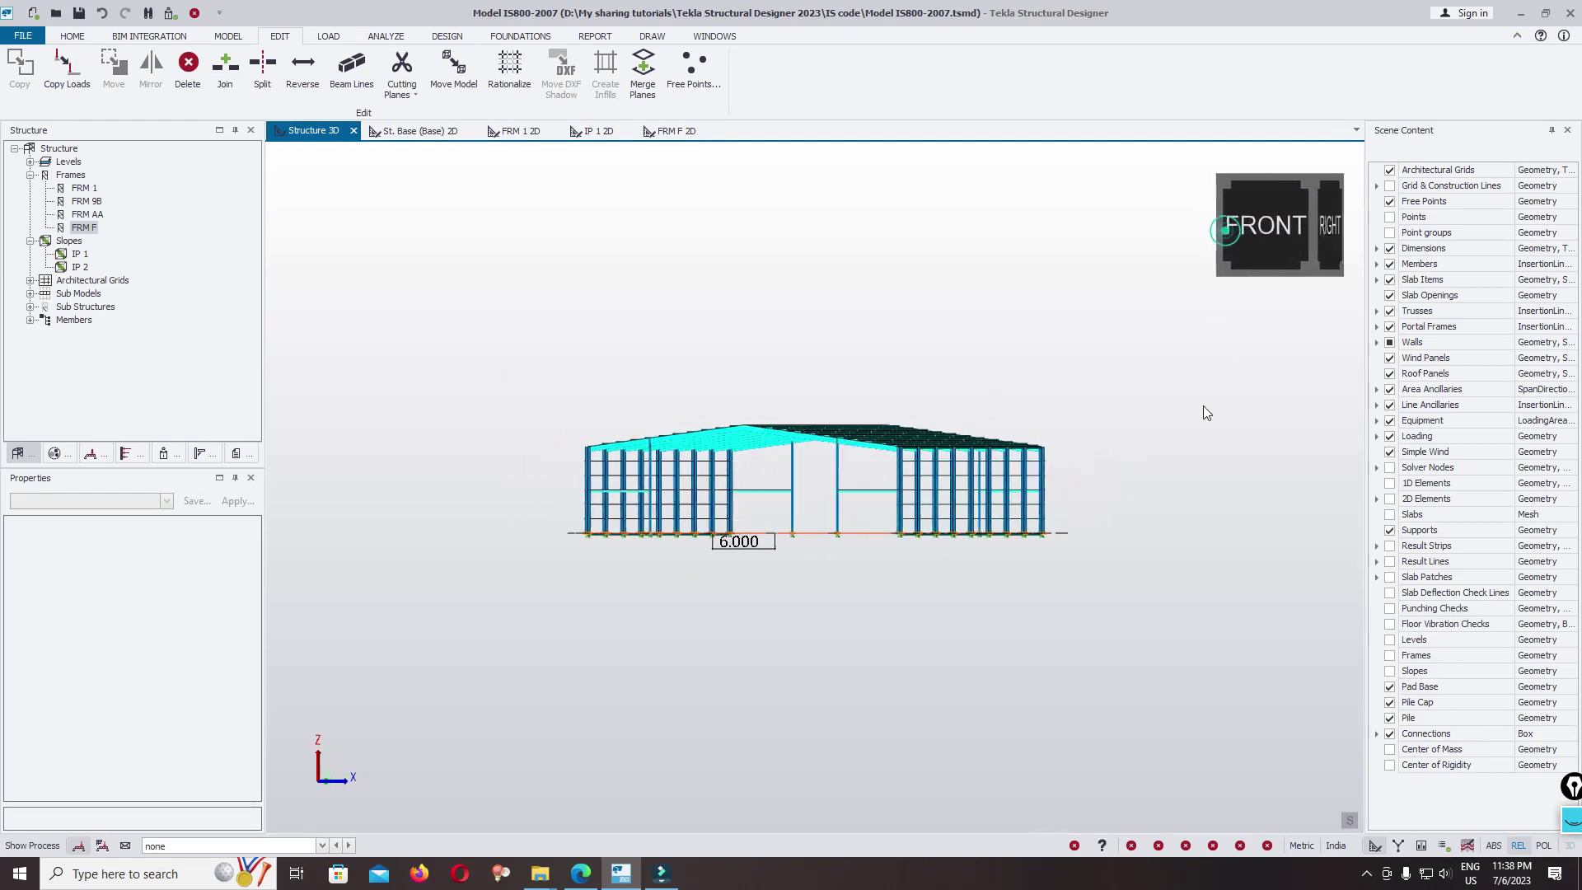
{"action": "scroll", "coordinate": [958, 457], "scroll_direction": "up", "scroll_amount": 8}
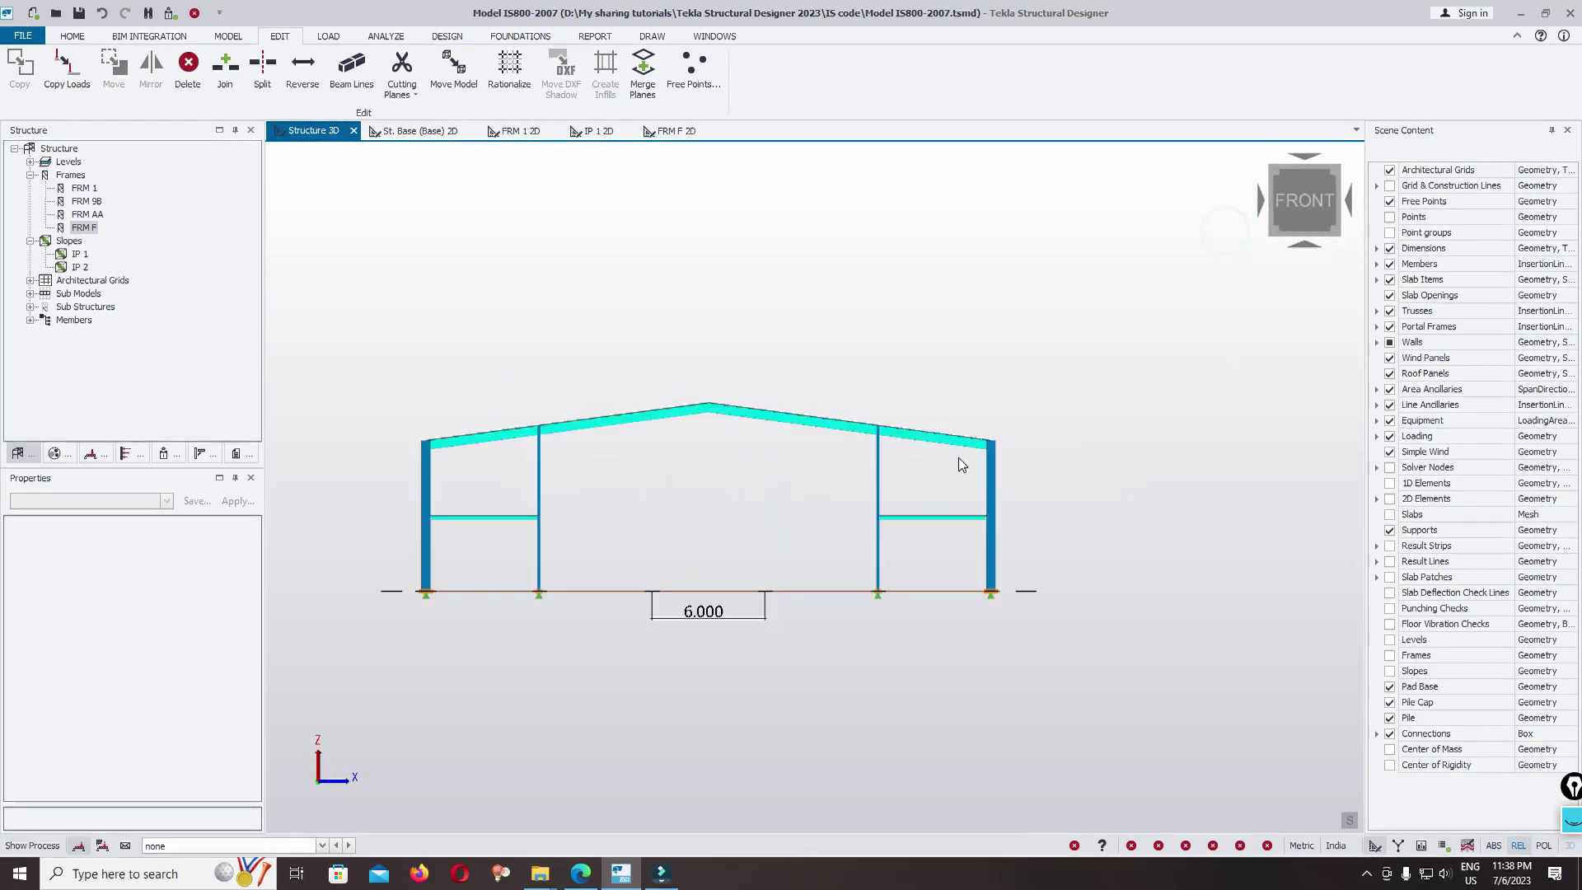
{"action": "left_click", "coordinate": [1040, 330]}
{"action": "scroll", "coordinate": [1072, 338], "scroll_direction": "down", "scroll_amount": 5}
{"action": "scroll", "coordinate": [1138, 350], "scroll_direction": "down", "scroll_amount": 3}
{"action": "right_click_drag", "start_coordinate": [844, 508], "coordinate": [811, 612]}
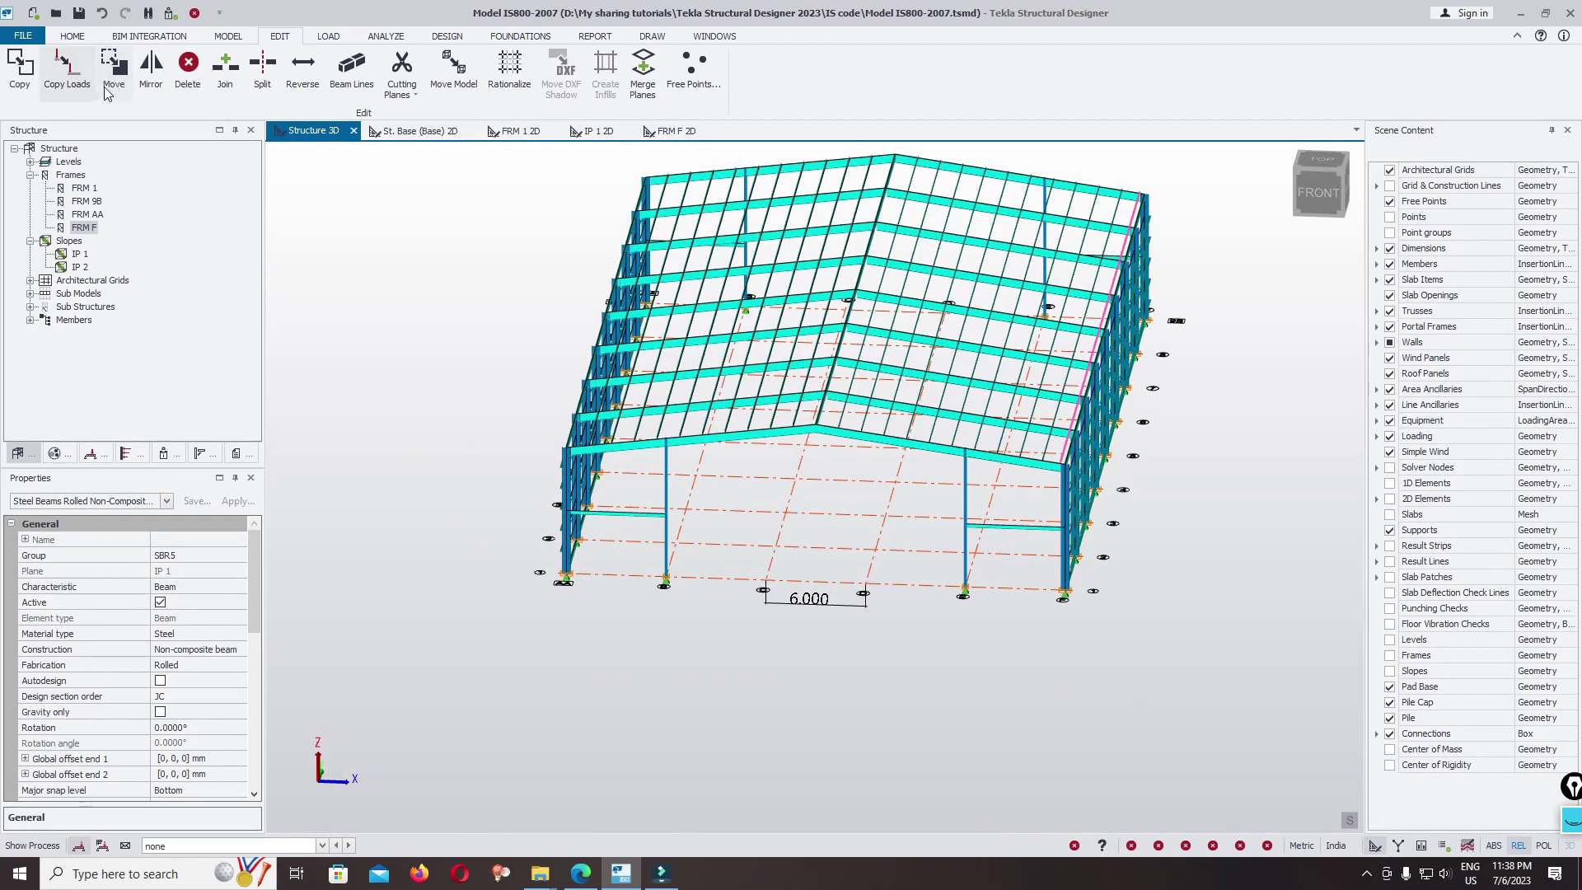
{"action": "left_click", "coordinate": [150, 73]}
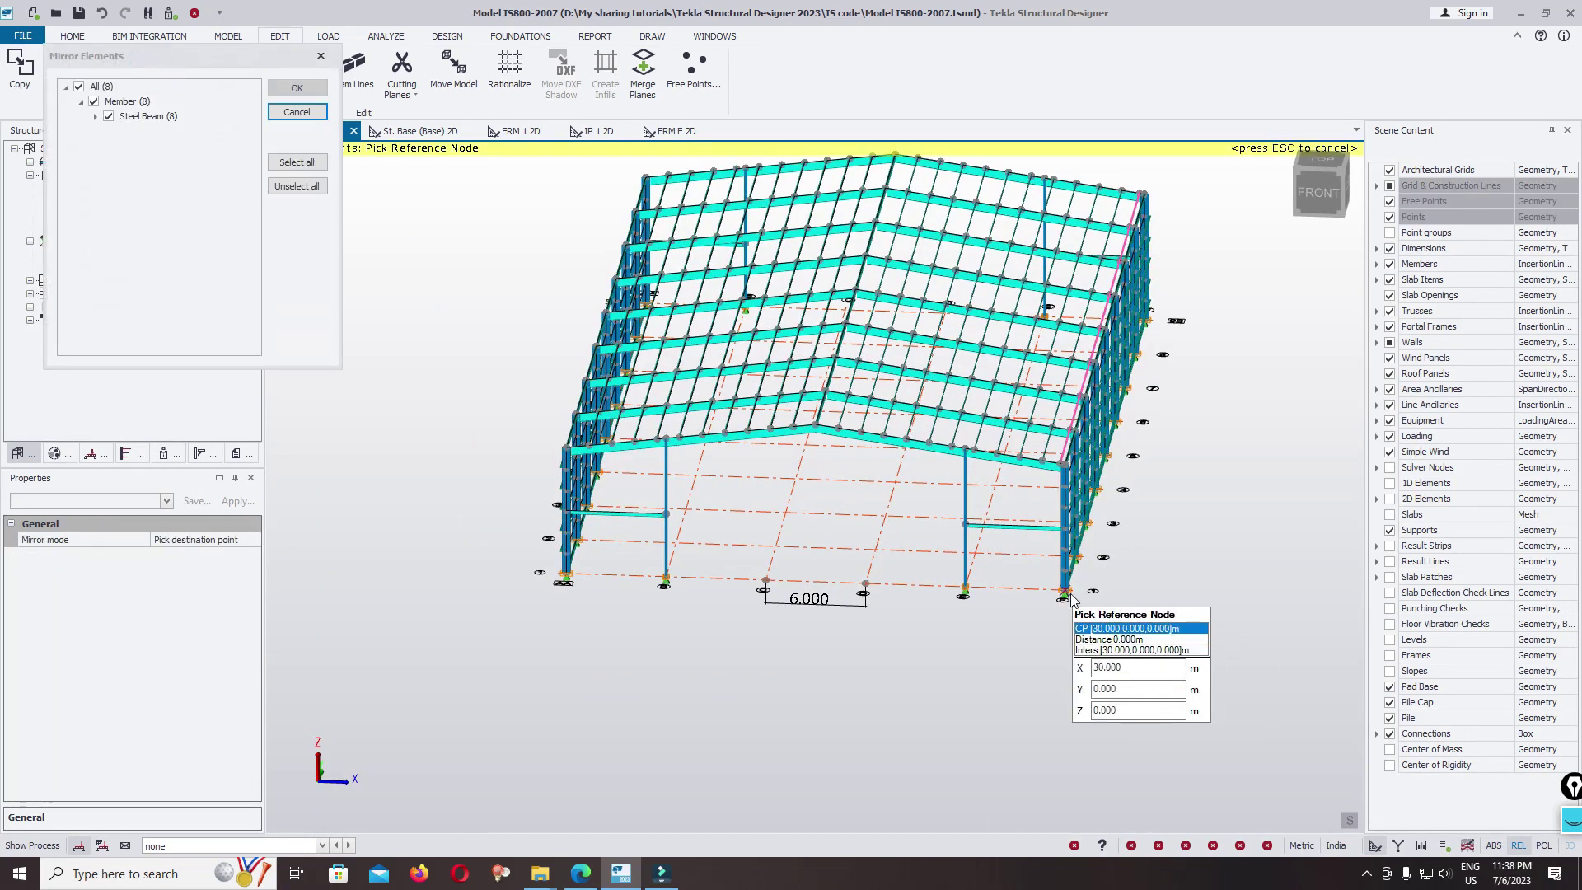
{"action": "left_click", "coordinate": [566, 574]}
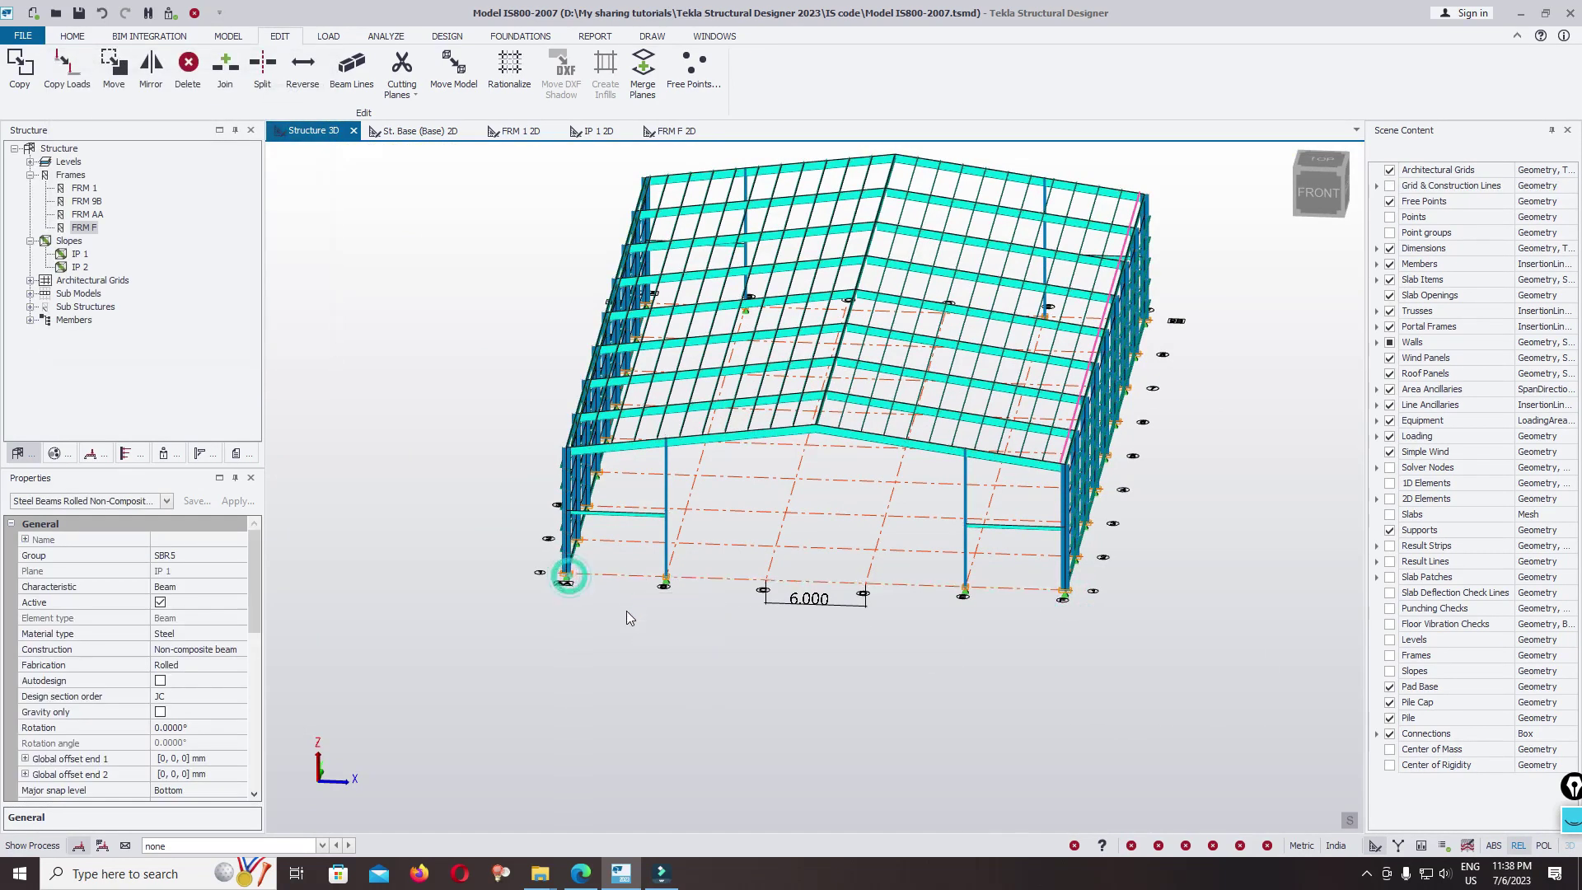
Clear the selection and examine the mirrored eave purlins above the columns on grid AA
{"action": "right_click_drag", "start_coordinate": [626, 610], "coordinate": [729, 593]}
{"action": "key", "text": "Escape"}
{"action": "key", "text": "Escape"}
{"action": "scroll", "coordinate": [702, 466], "scroll_direction": "up", "scroll_amount": 8}
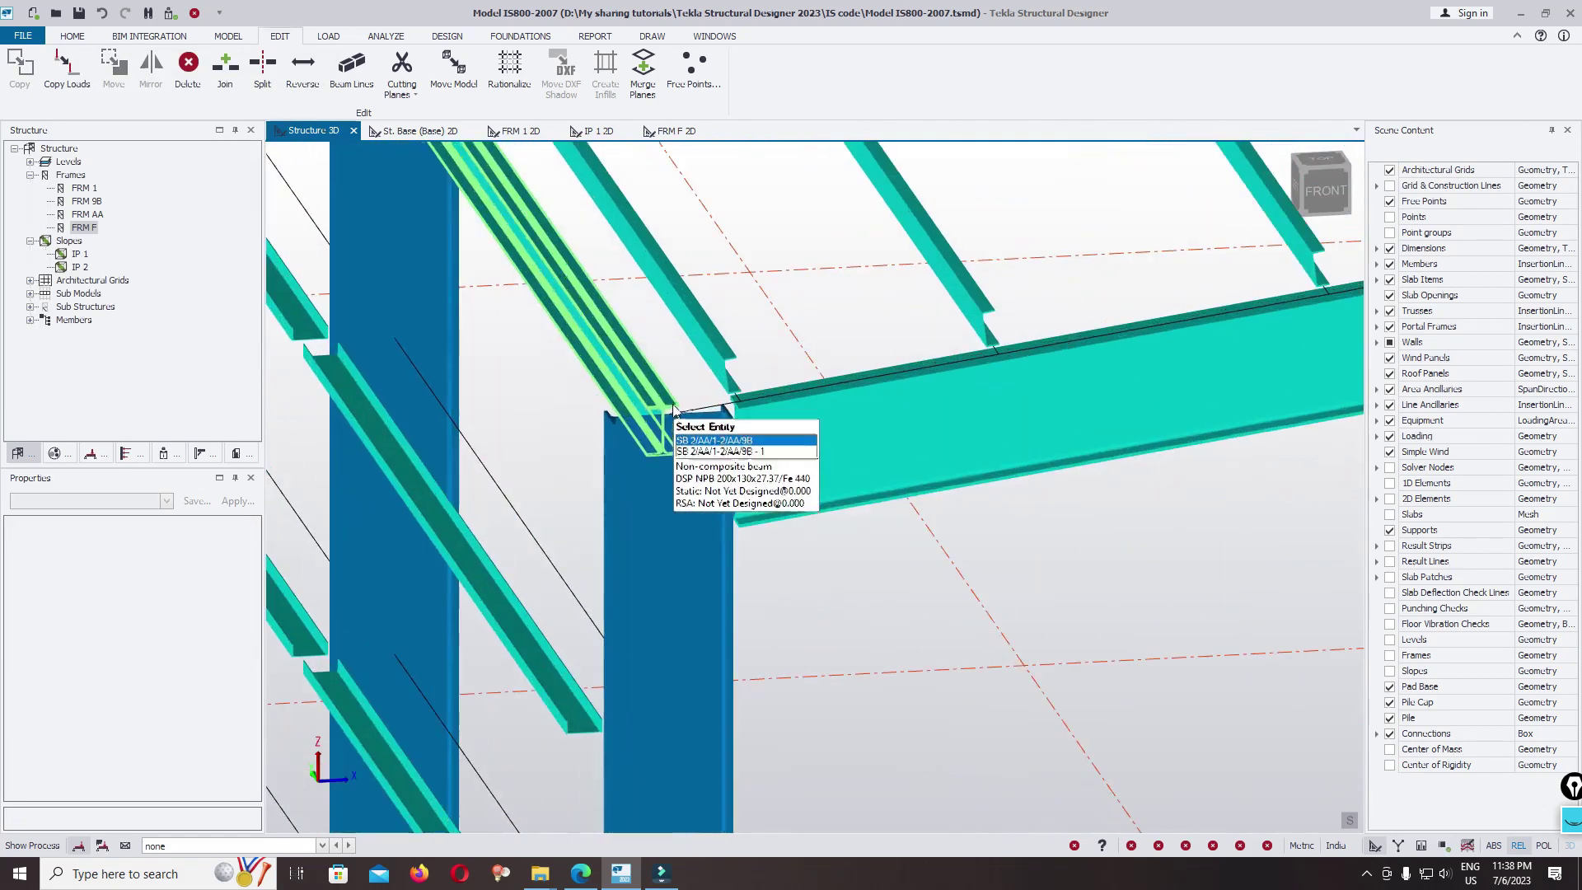
{"action": "scroll", "coordinate": [688, 406], "scroll_direction": "down", "scroll_amount": 10}
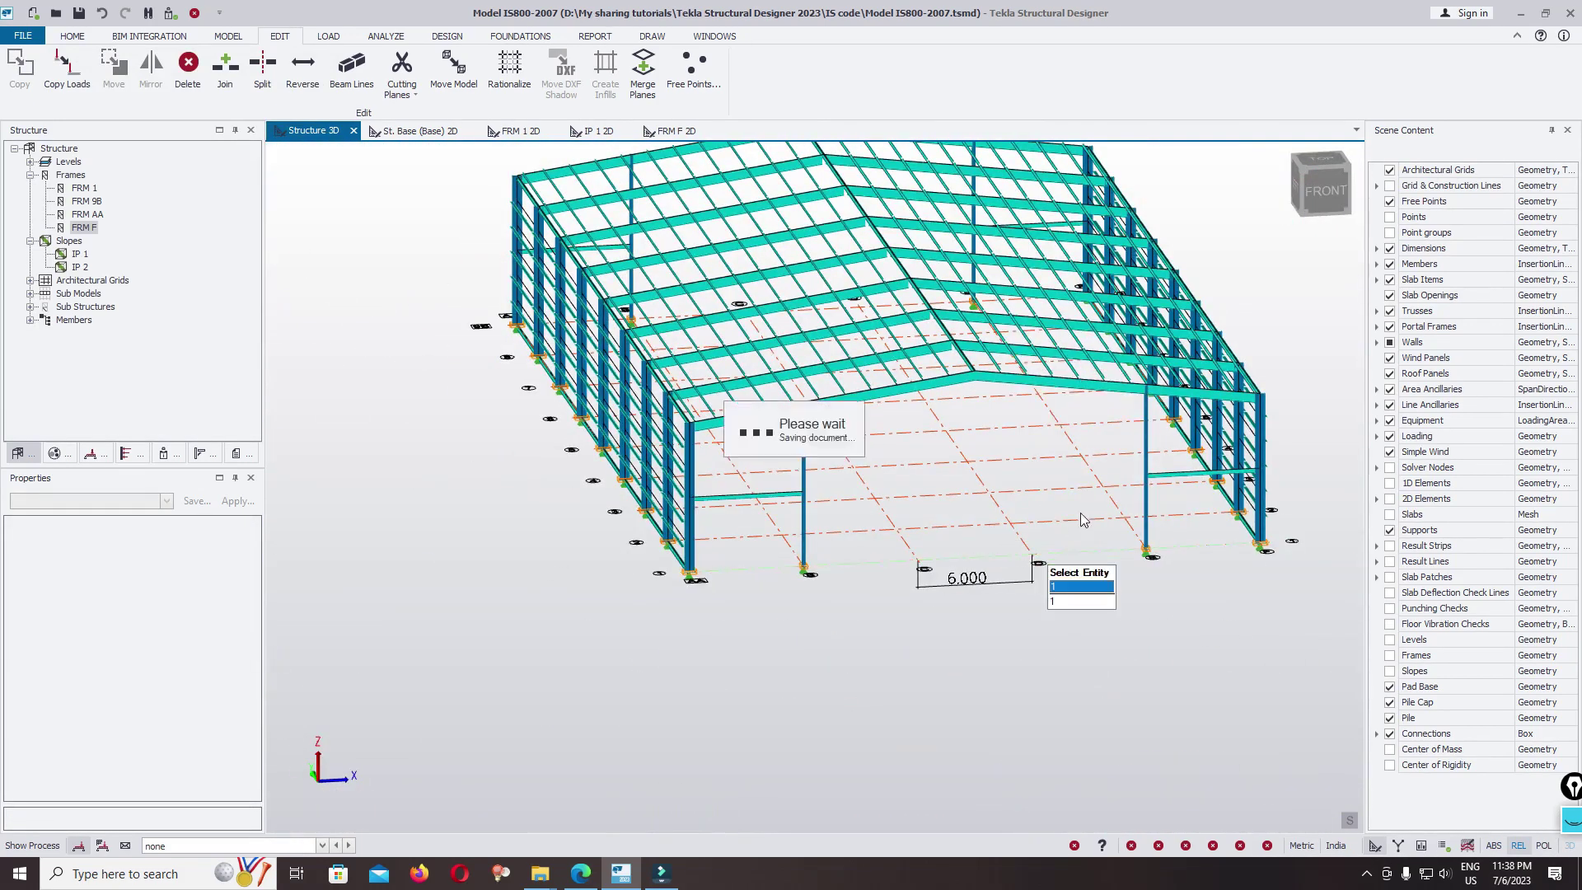
{"action": "right_click_drag", "start_coordinate": [1151, 536], "coordinate": [759, 640]}
{"action": "scroll", "coordinate": [759, 640], "scroll_direction": "down", "scroll_amount": 4}
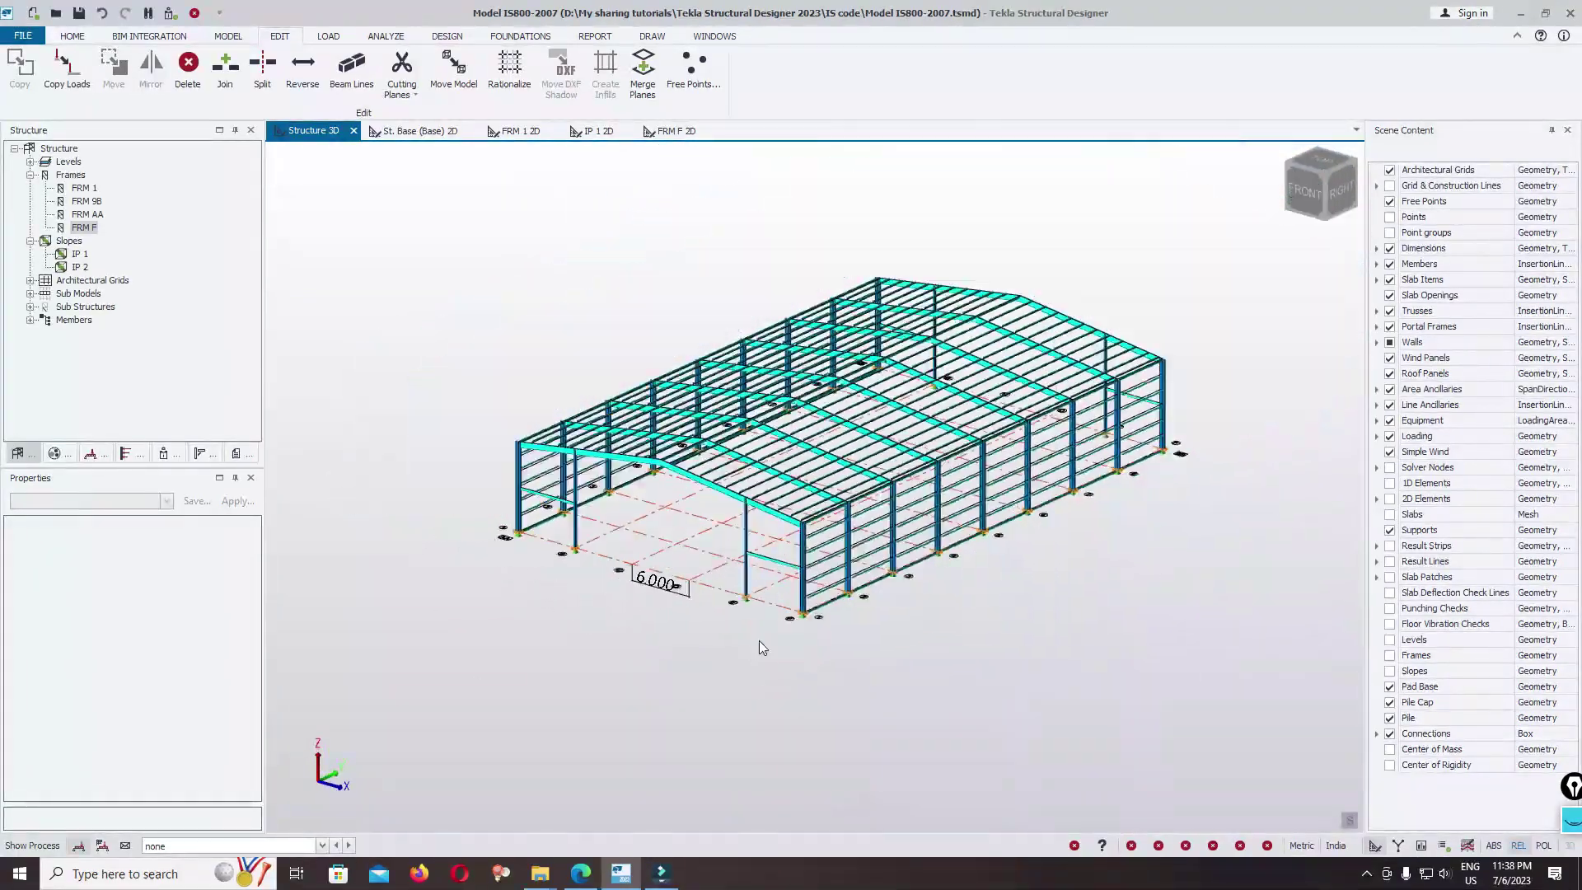
Examine the side-wall beams on grid F and how they sit against the column faces
{"action": "scroll", "coordinate": [764, 528], "scroll_direction": "up", "scroll_amount": 5}
{"action": "right_click_drag", "start_coordinate": [601, 544], "coordinate": [704, 581]}
{"action": "scroll", "coordinate": [642, 397], "scroll_direction": "down", "scroll_amount": 4}
{"action": "scroll", "coordinate": [642, 397], "scroll_direction": "down", "scroll_amount": 1}
{"action": "scroll", "coordinate": [870, 495], "scroll_direction": "up", "scroll_amount": 6}
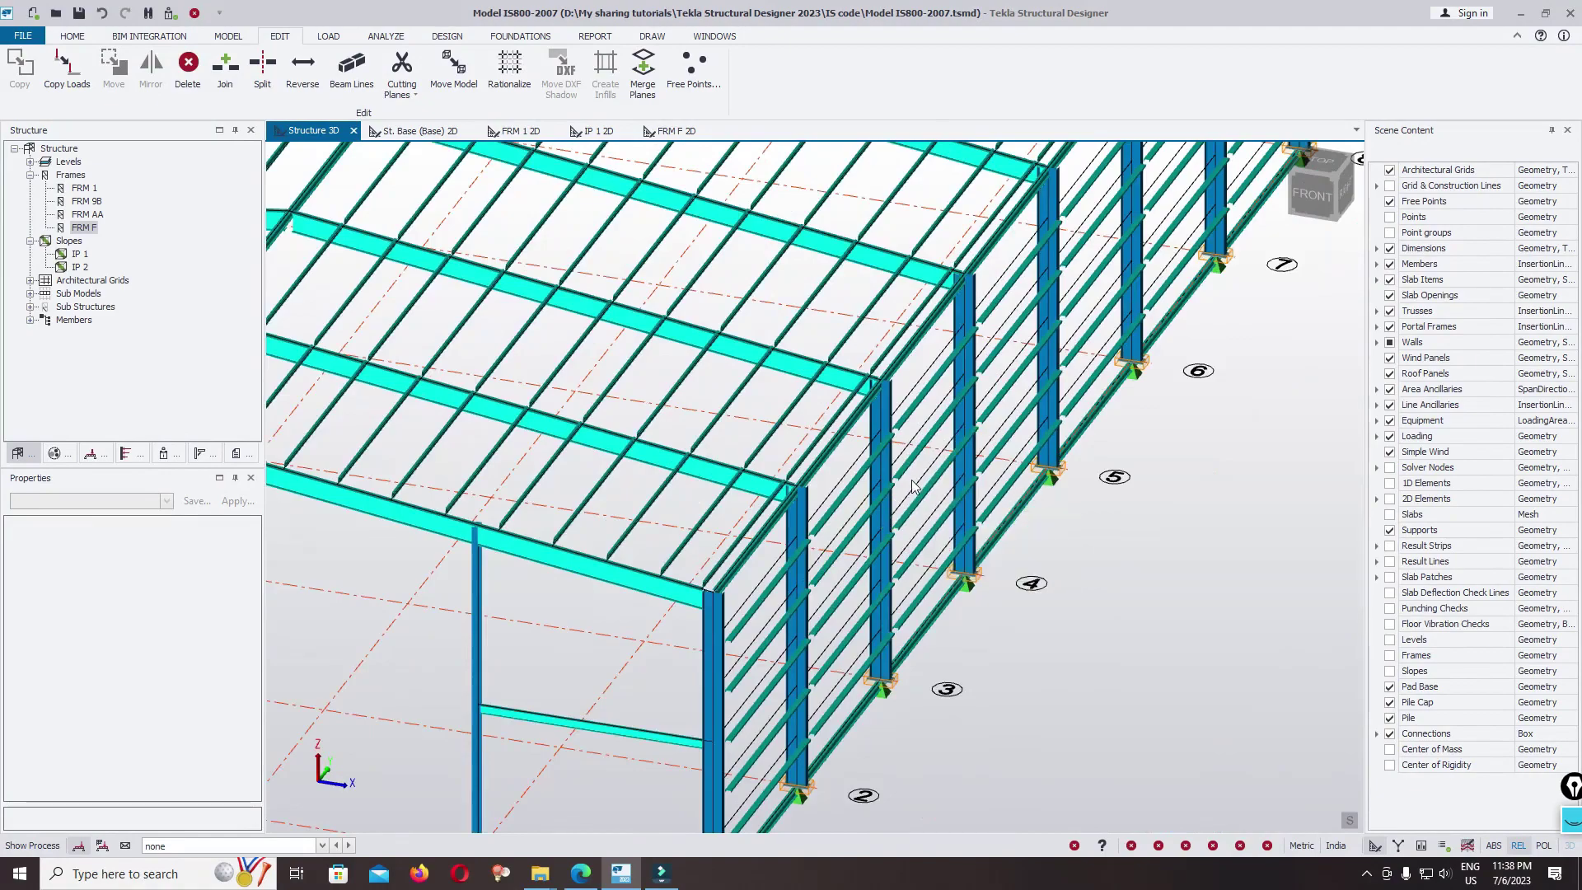
{"action": "scroll", "coordinate": [911, 437], "scroll_direction": "up", "scroll_amount": 4}
{"action": "scroll", "coordinate": [905, 436], "scroll_direction": "down", "scroll_amount": 3}
{"action": "scroll", "coordinate": [876, 413], "scroll_direction": "up", "scroll_amount": 5}
{"action": "scroll", "coordinate": [857, 372], "scroll_direction": "up", "scroll_amount": 2}
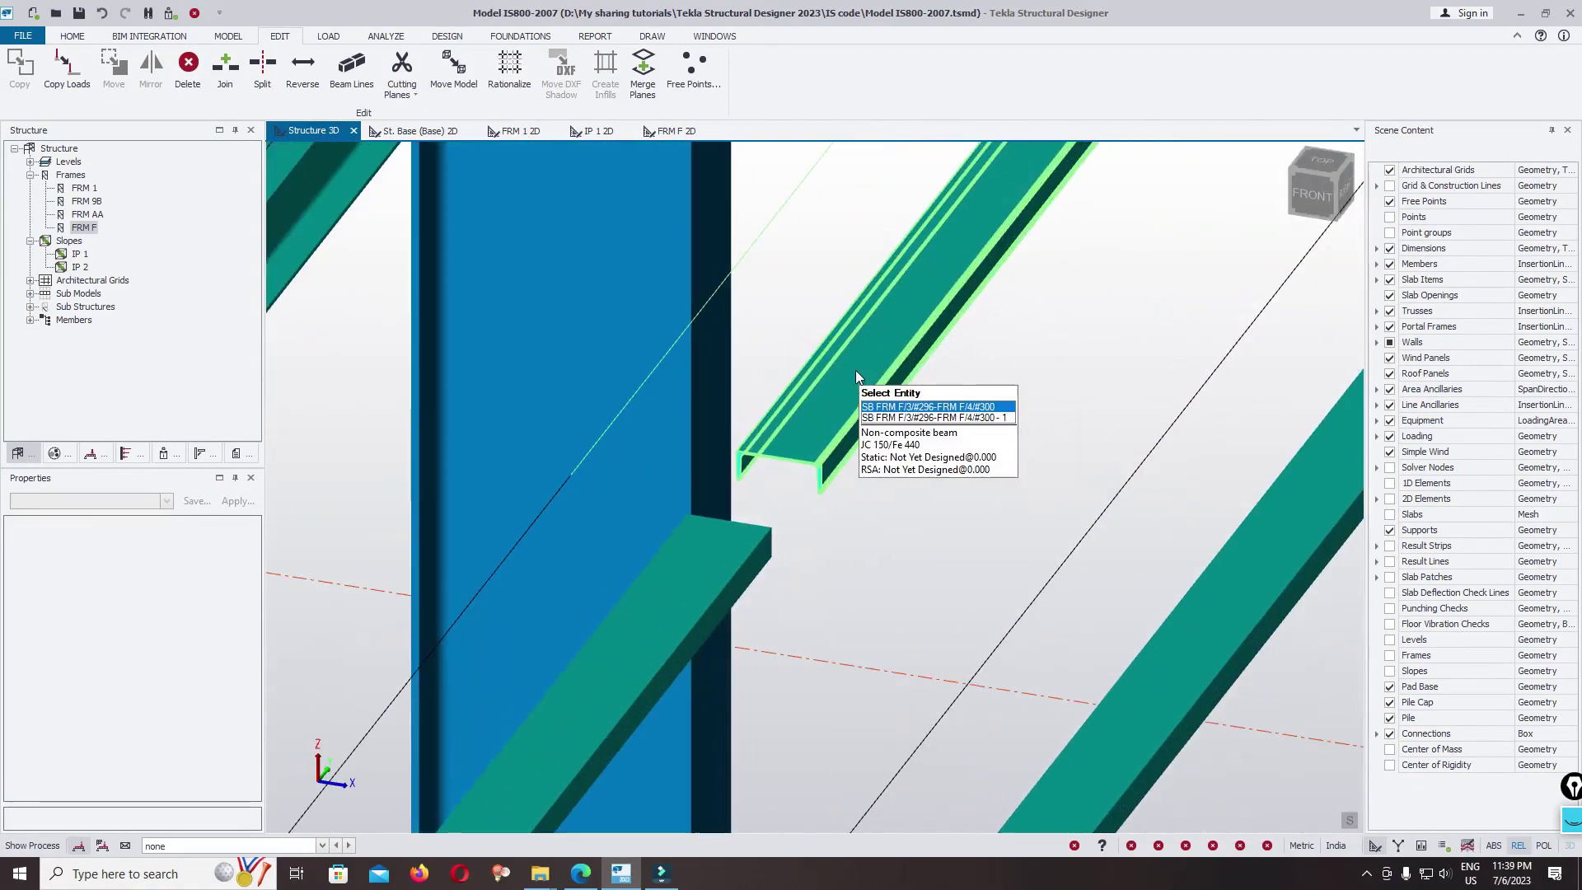
{"action": "scroll", "coordinate": [920, 424], "scroll_direction": "down", "scroll_amount": 2}
{"action": "scroll", "coordinate": [921, 425], "scroll_direction": "down", "scroll_amount": 5}
Save the building model under its existing file name
{"action": "middle_click_drag", "start_coordinate": [1012, 565], "coordinate": [783, 540], "text": "shift"}
{"action": "scroll", "coordinate": [779, 540], "scroll_direction": "up", "scroll_amount": 2}
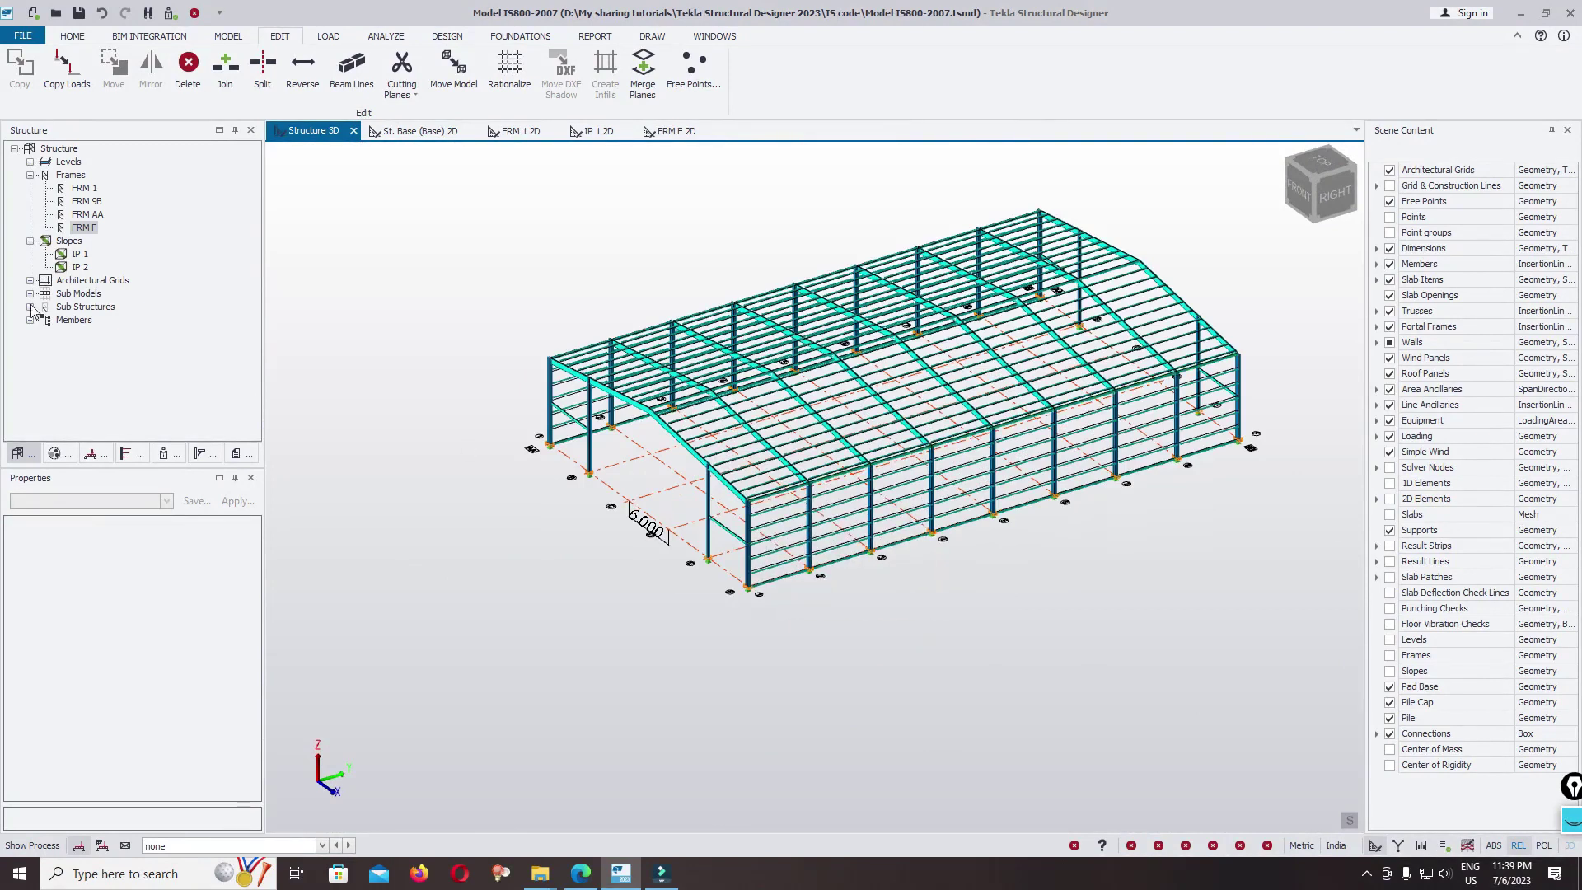
{"action": "left_click", "coordinate": [18, 36]}
{"action": "left_click", "coordinate": [60, 126]}
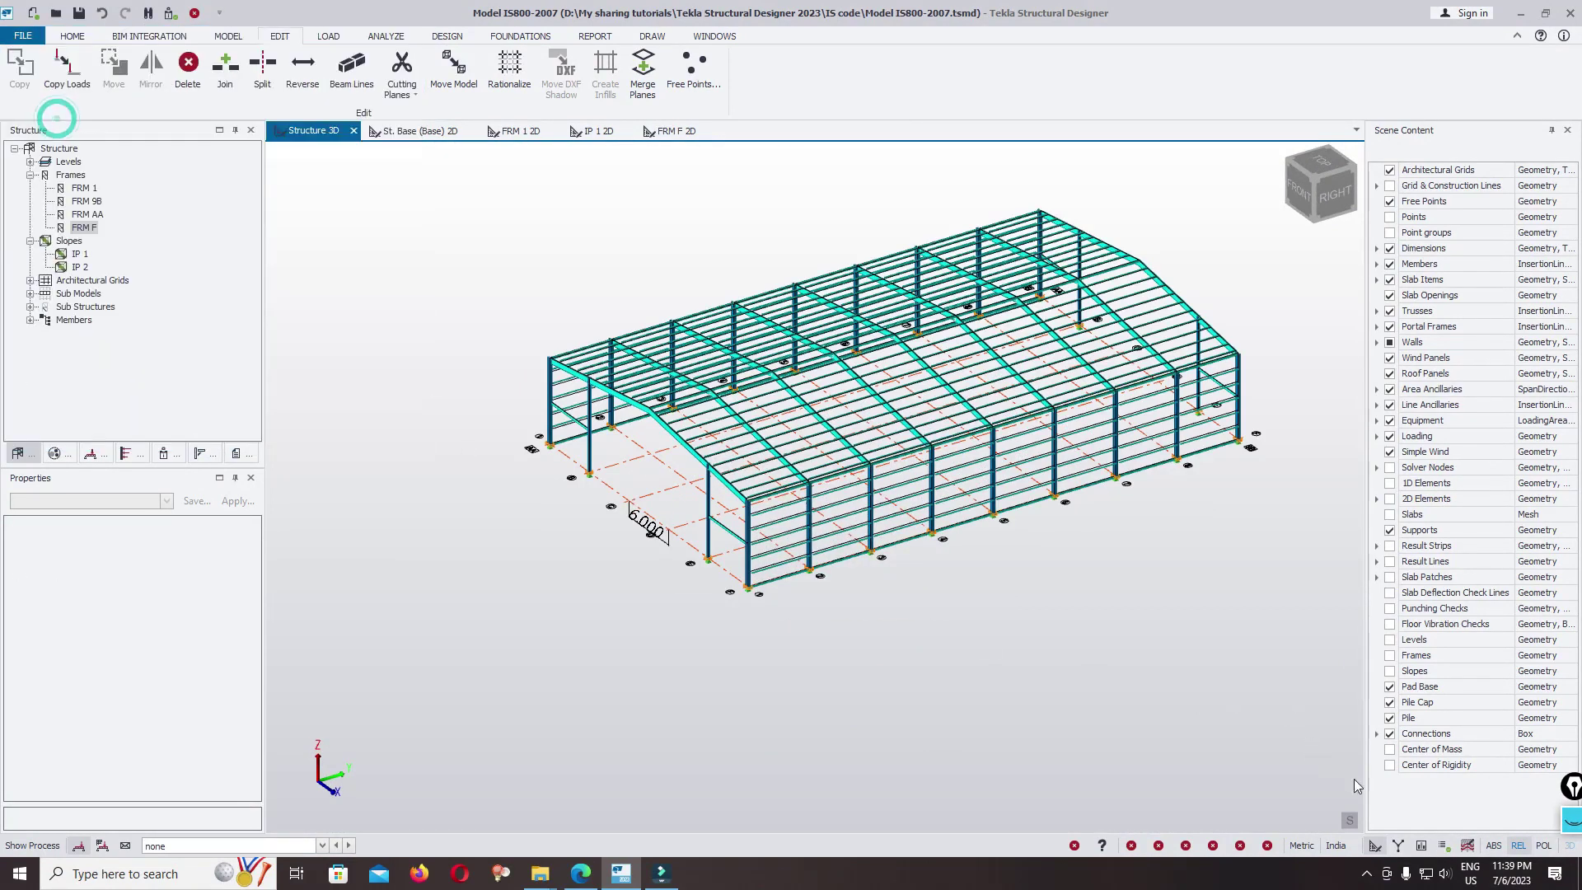